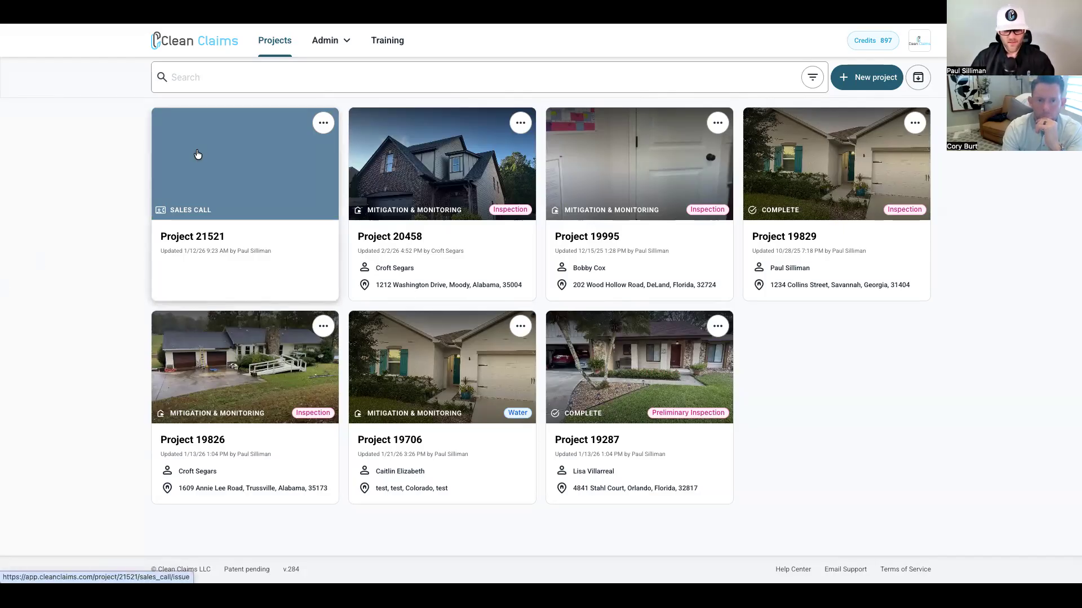
Step: Open the document settings in Project Configuration and start adding a new document
click(331, 42)
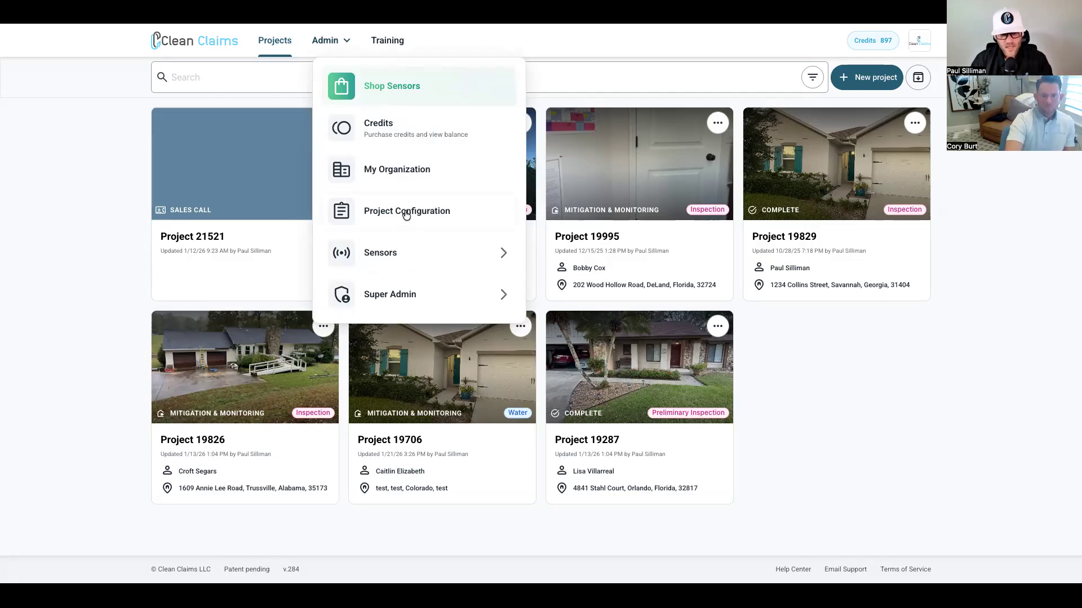
click(409, 213)
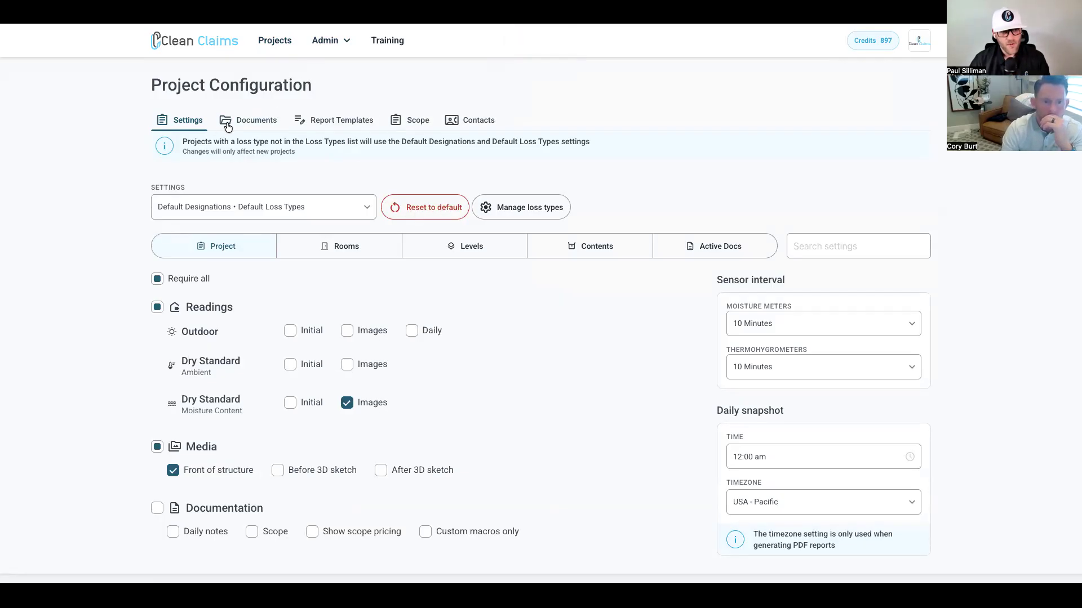
click(258, 124)
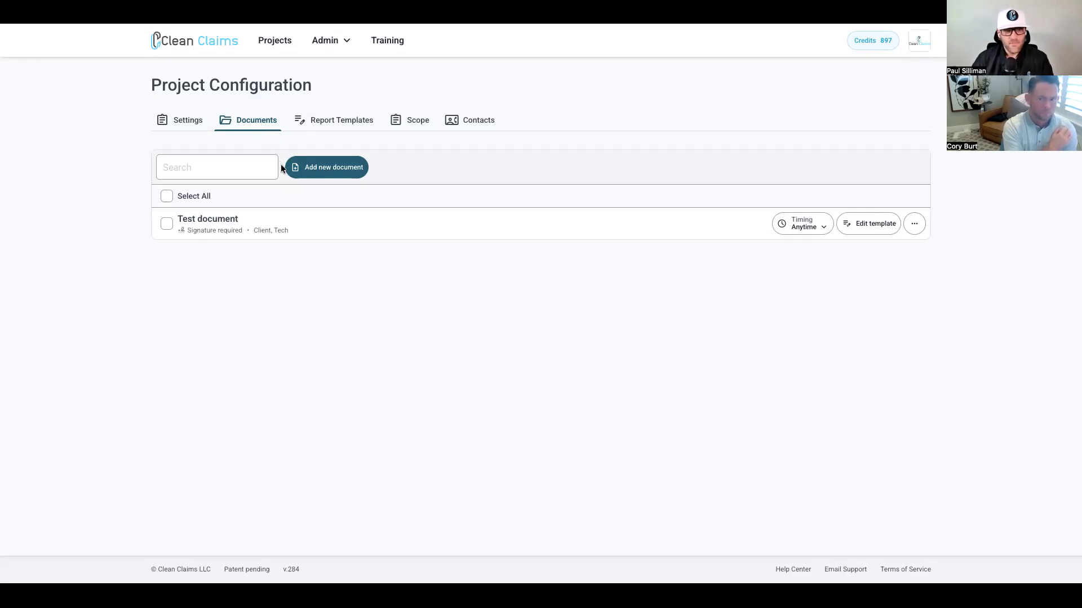
click(327, 168)
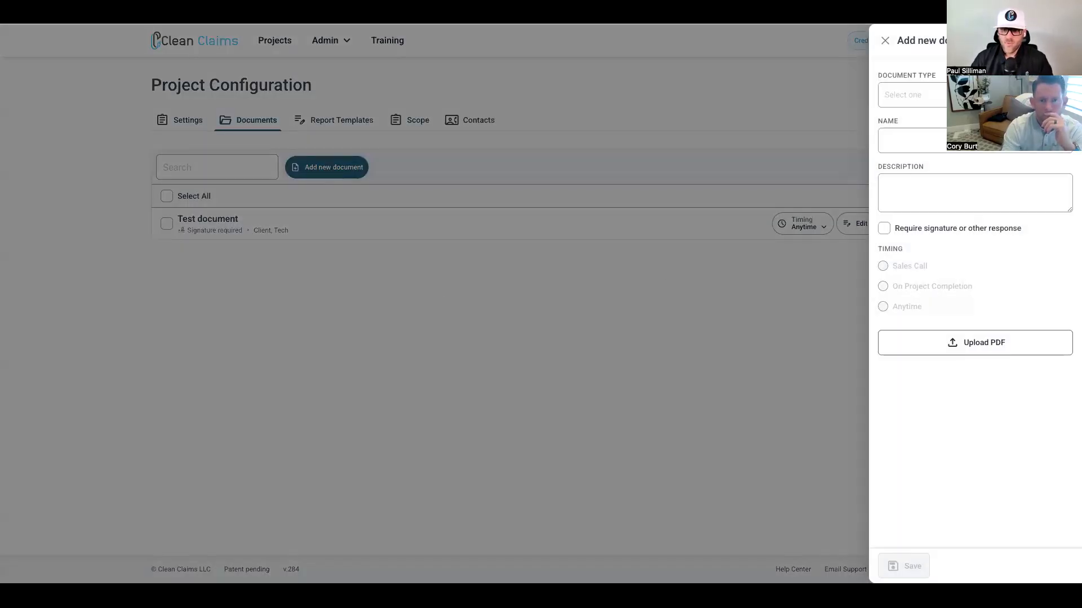
Step: Review the available document types and set the new document's type to Contracts
click(936, 104)
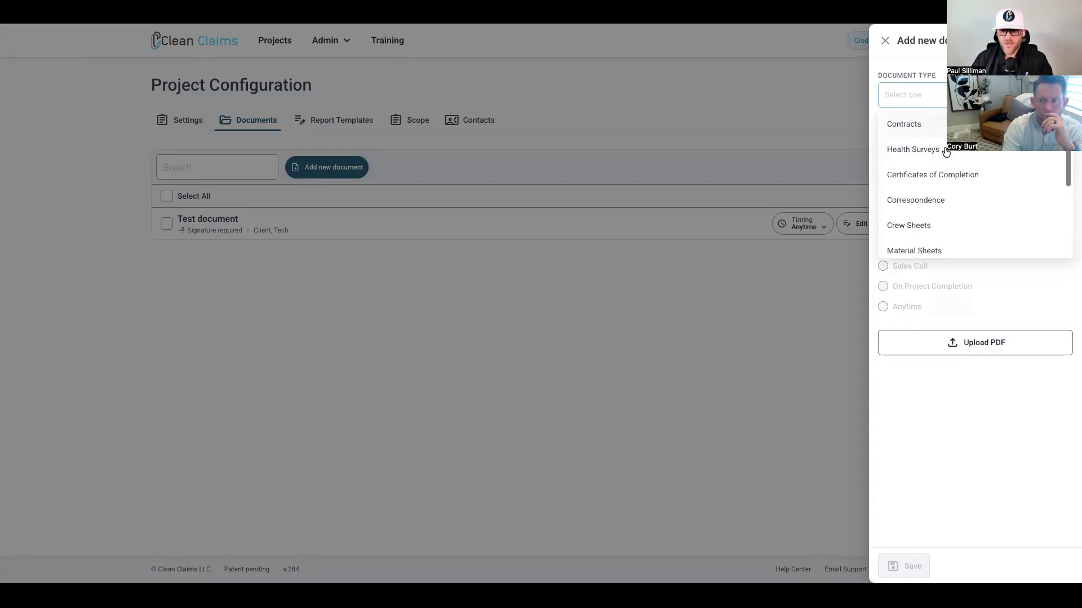
scroll(954, 185, down, 1)
scroll(955, 186, down, 5)
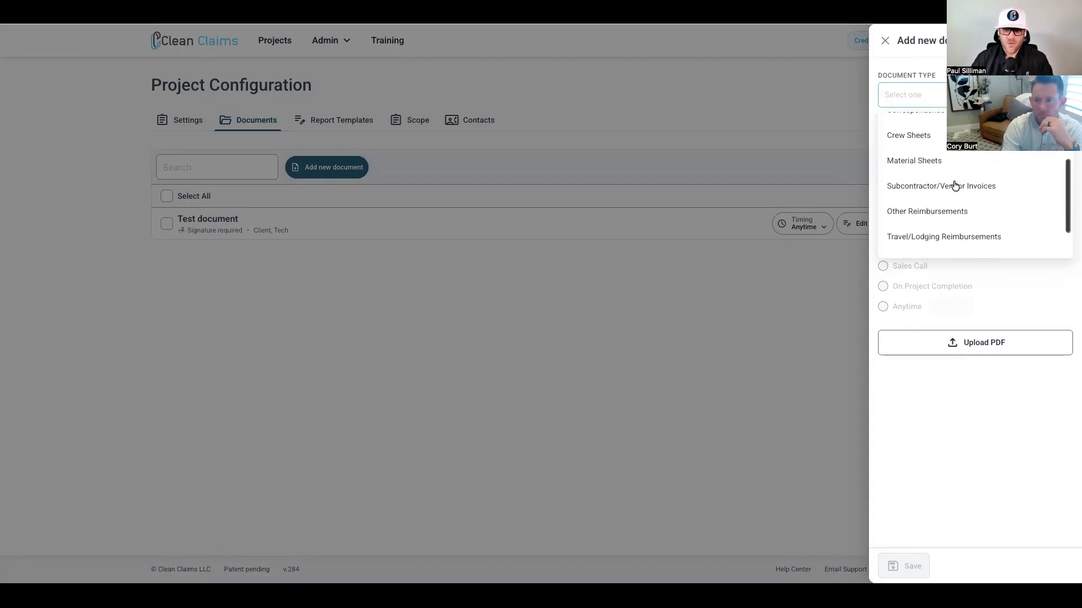
scroll(954, 185, down, 1)
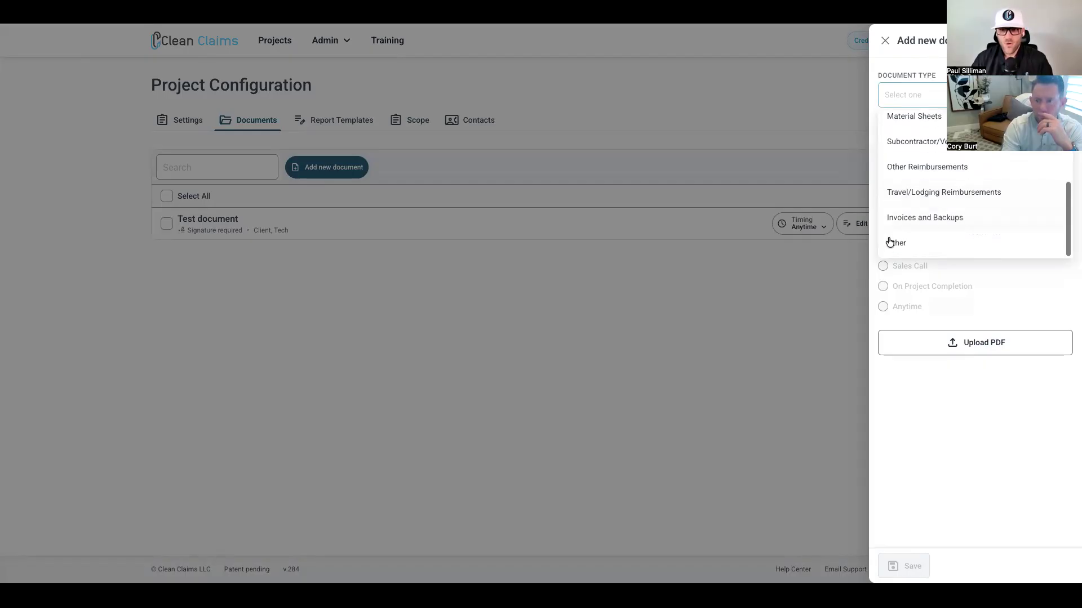
scroll(941, 164, up, 6)
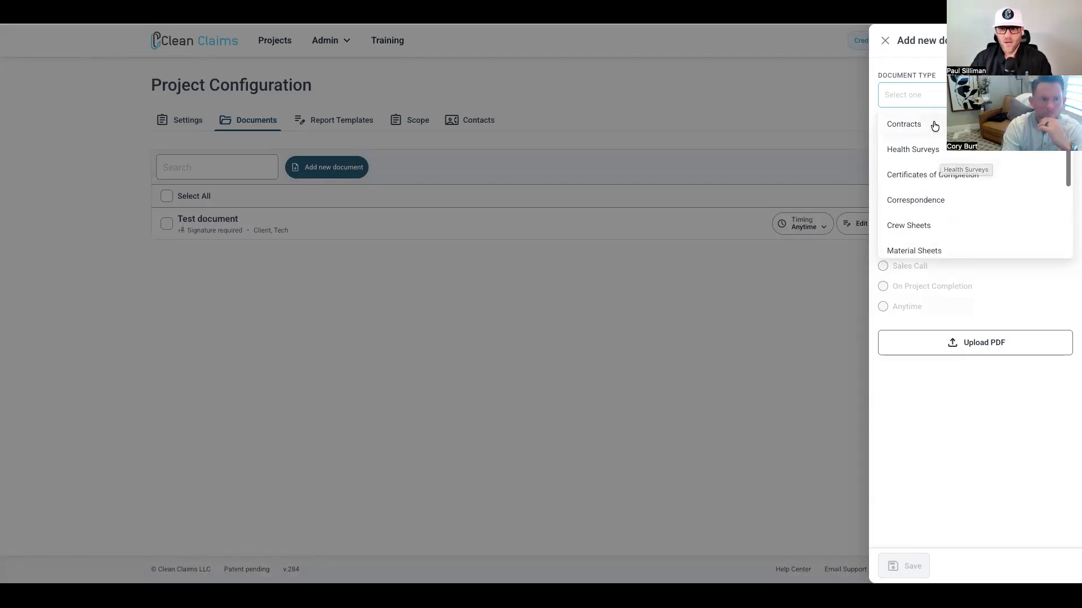
click(935, 125)
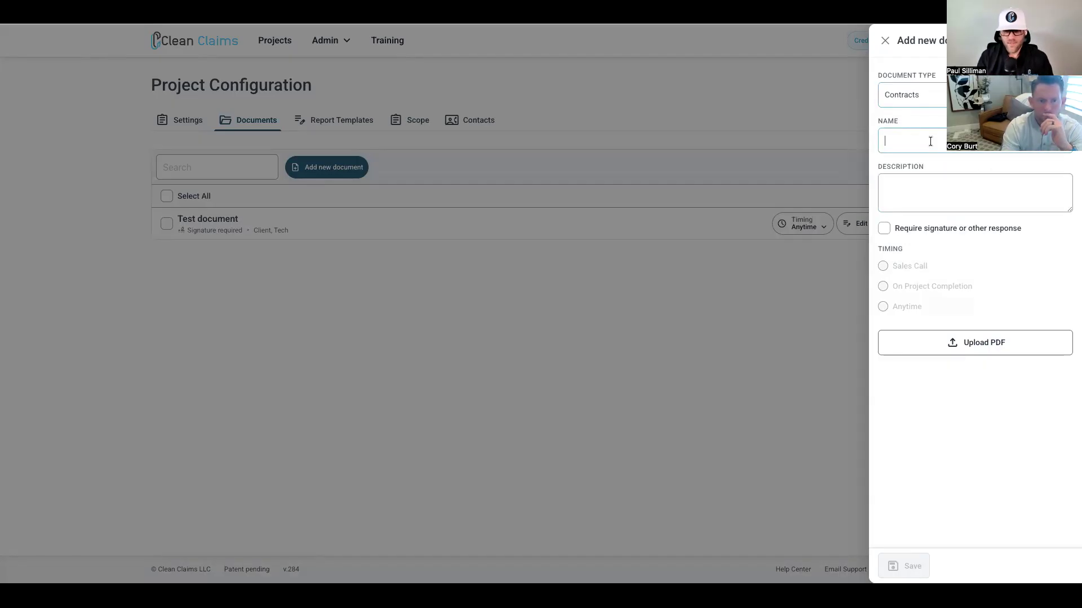
Step: Name the document "Work Auth" and enter "Work Authorization" as its description
text(Work Auth)
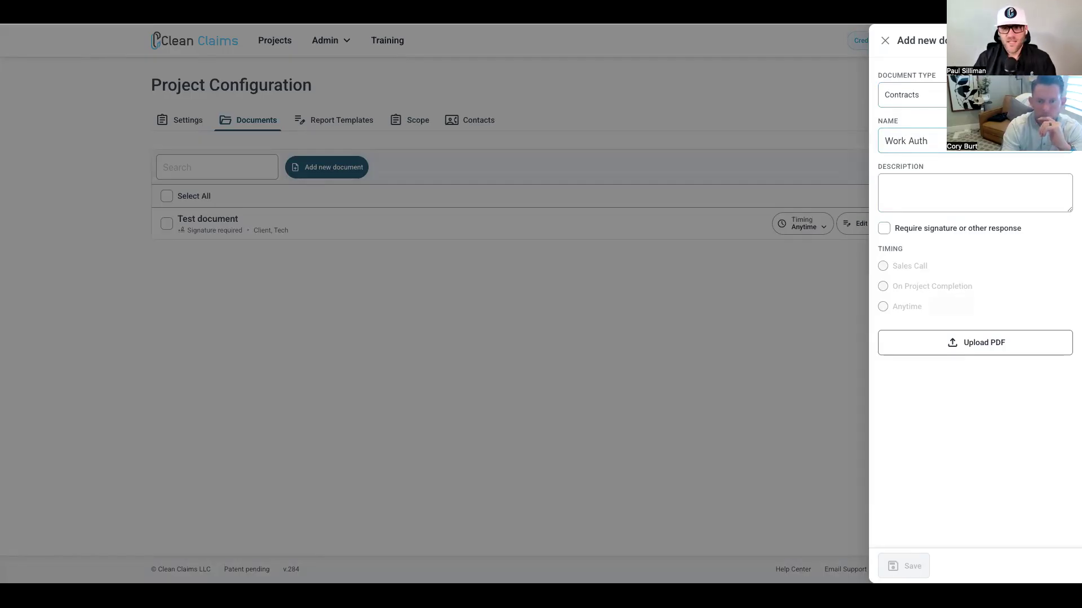
click(923, 186)
text(Wo)
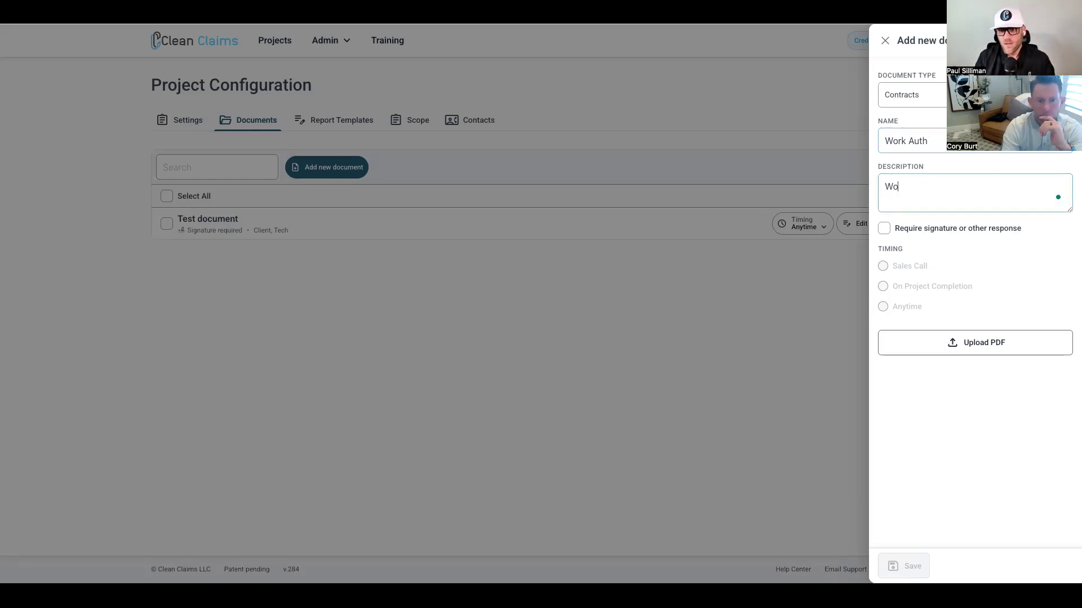
text(rk Authori)
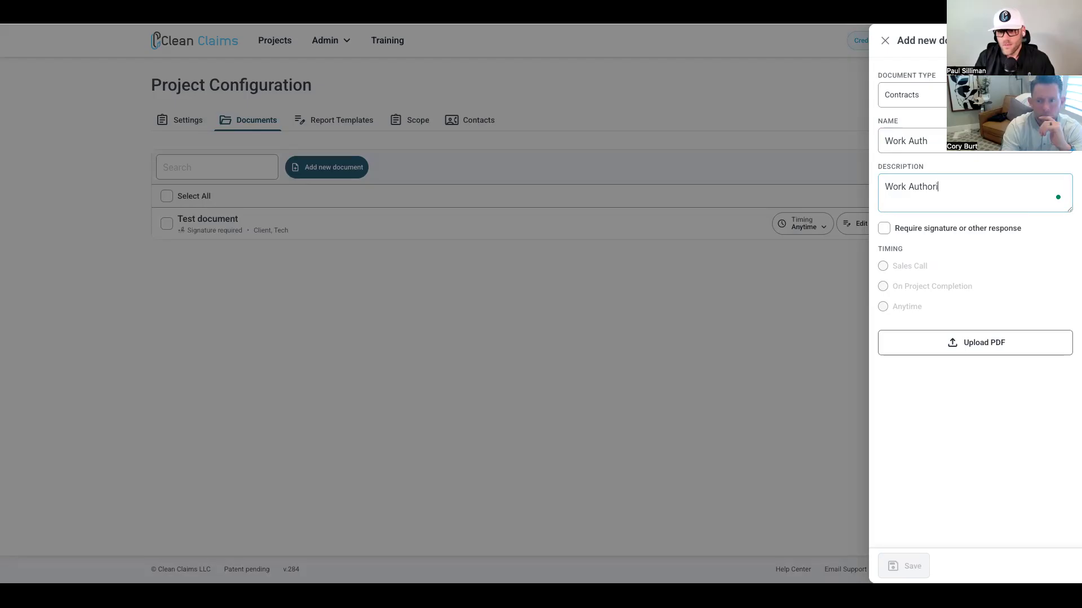
text(zation)
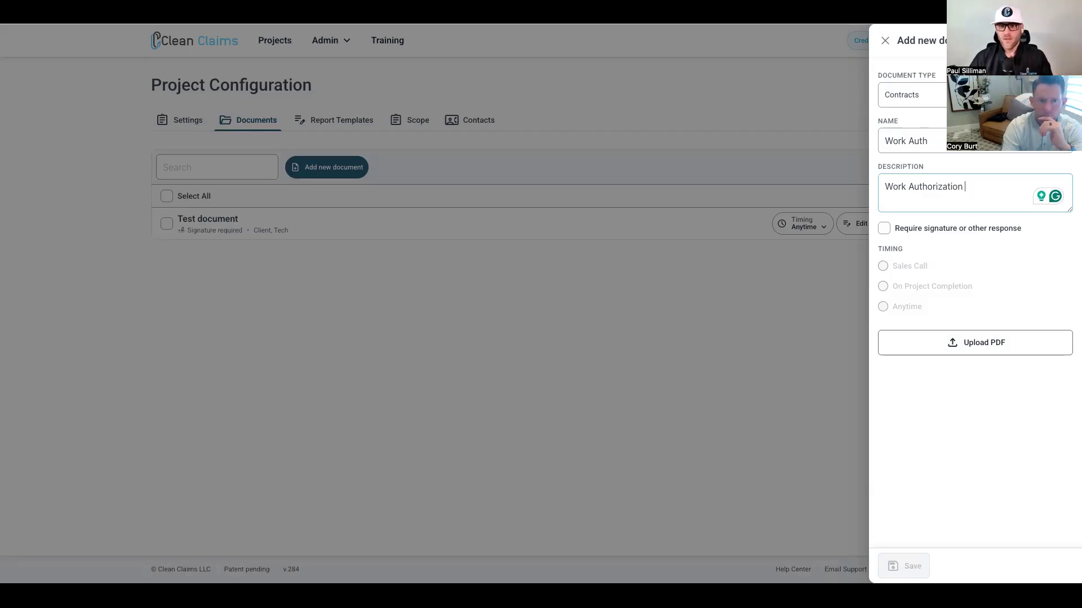
Step: Extend the document name to "Work Auth - LM" and the description to "Work Authorization - Liberty Mutual"
click(930, 141)
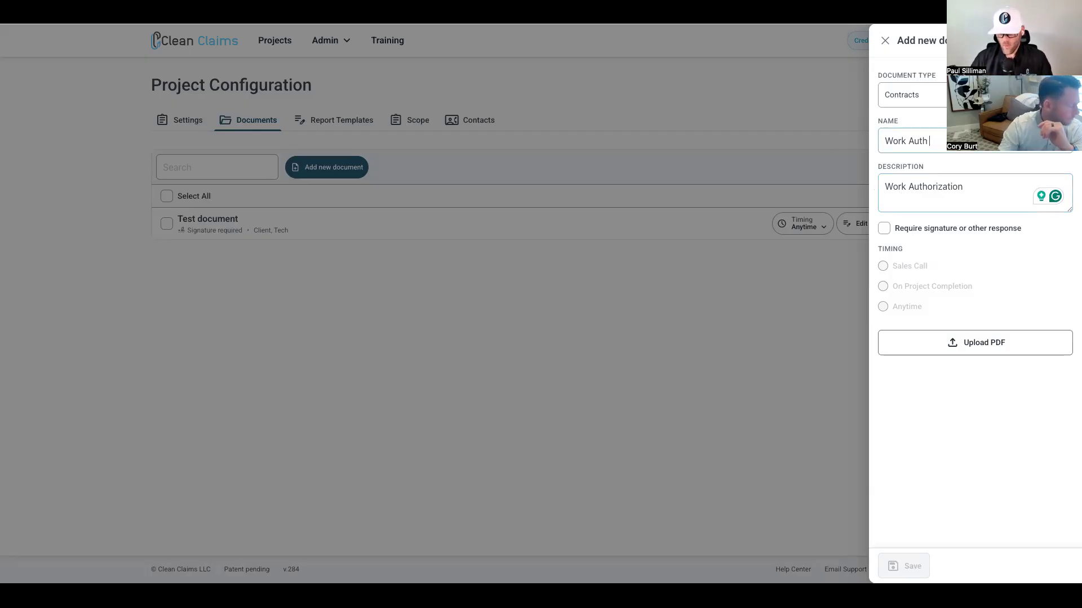
text(- L)
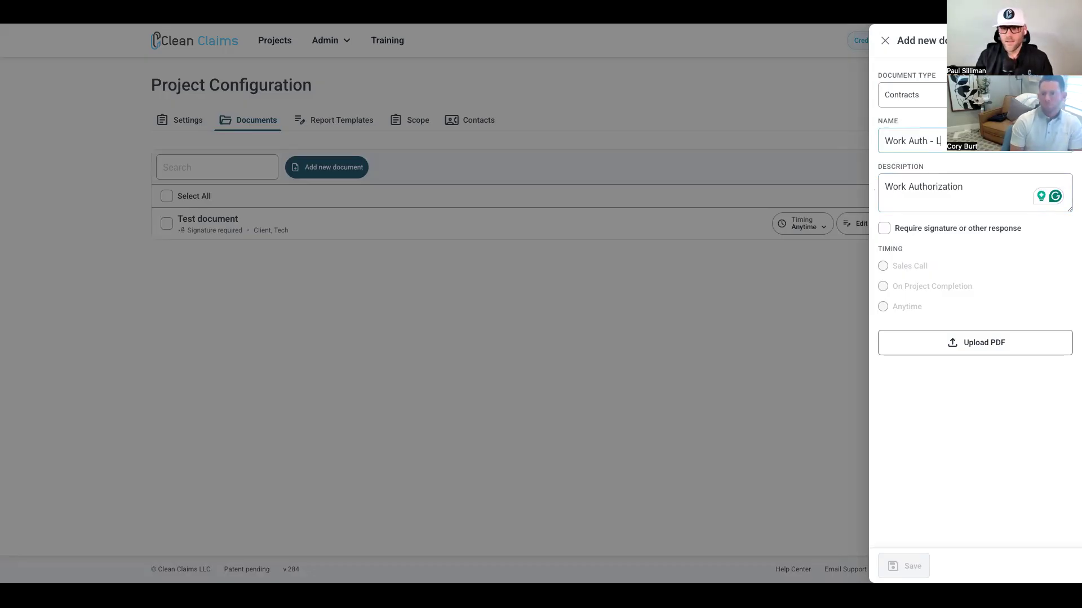
text(M)
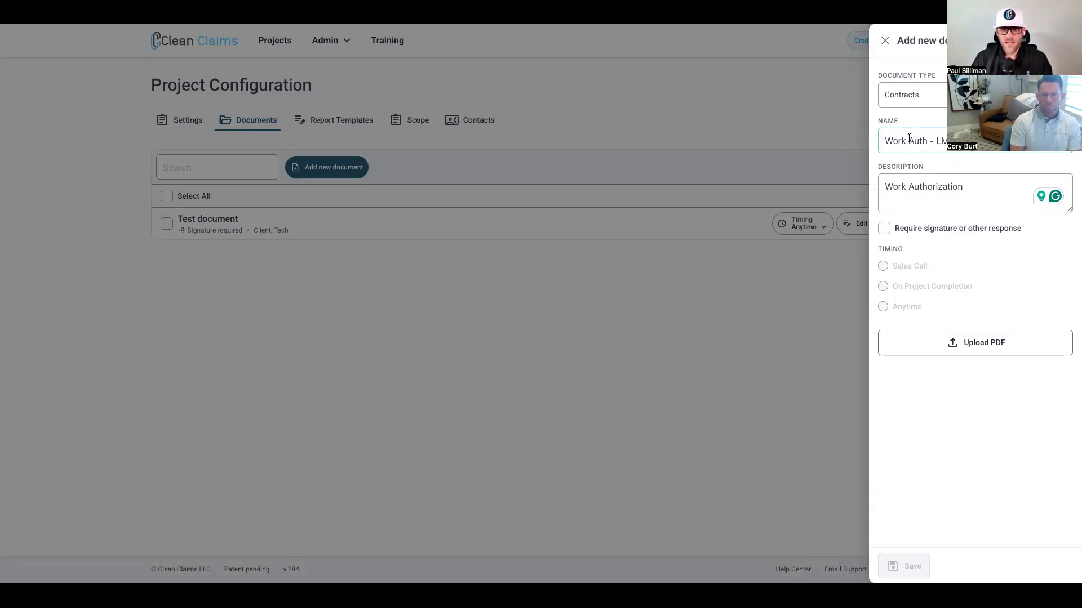
click(980, 192)
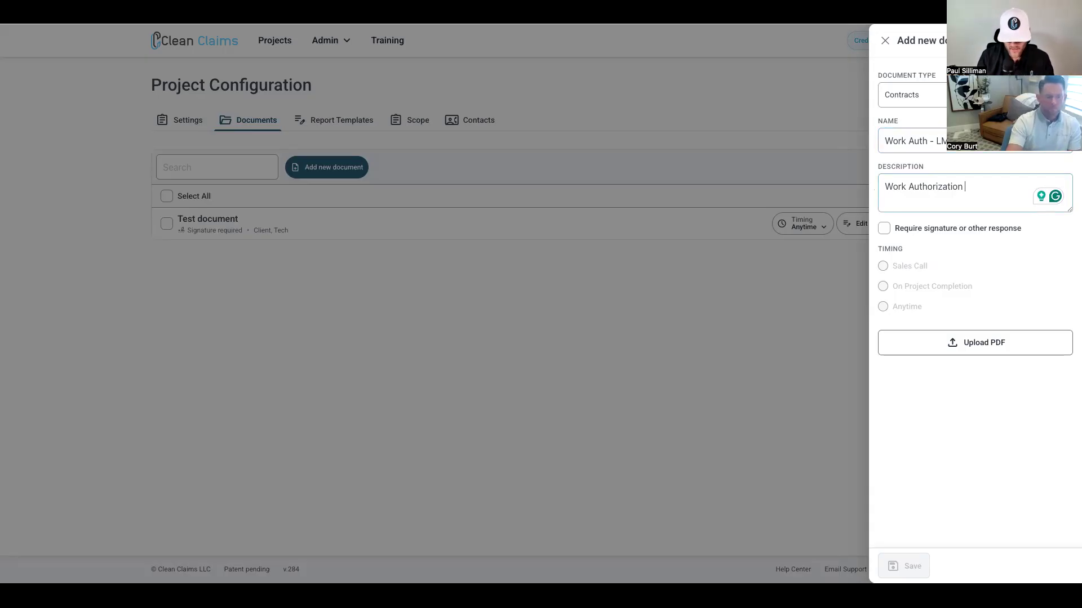
text(- Liberty )
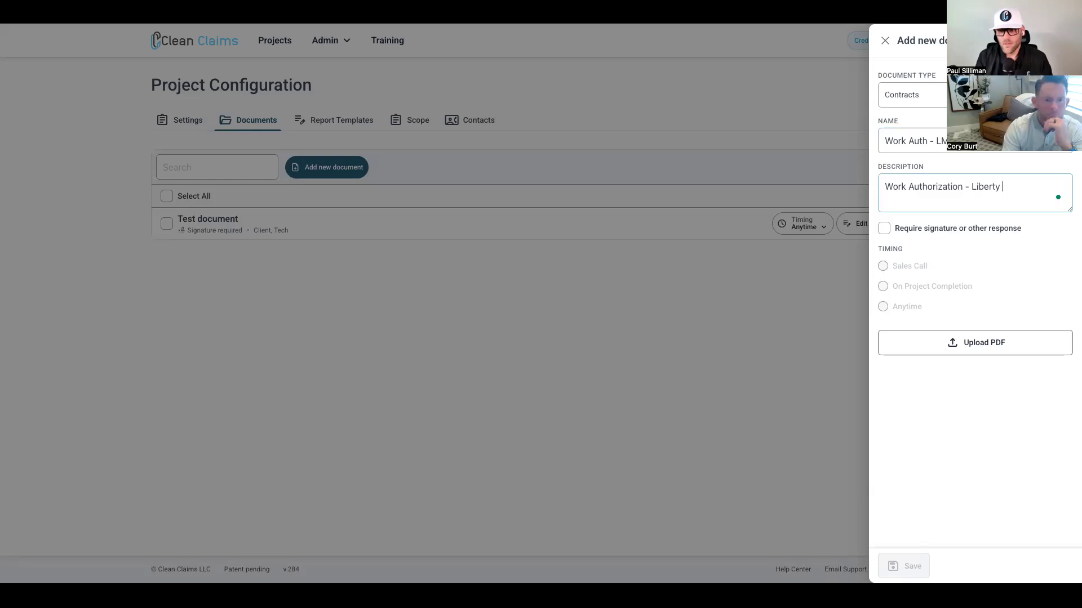
text(Mutual)
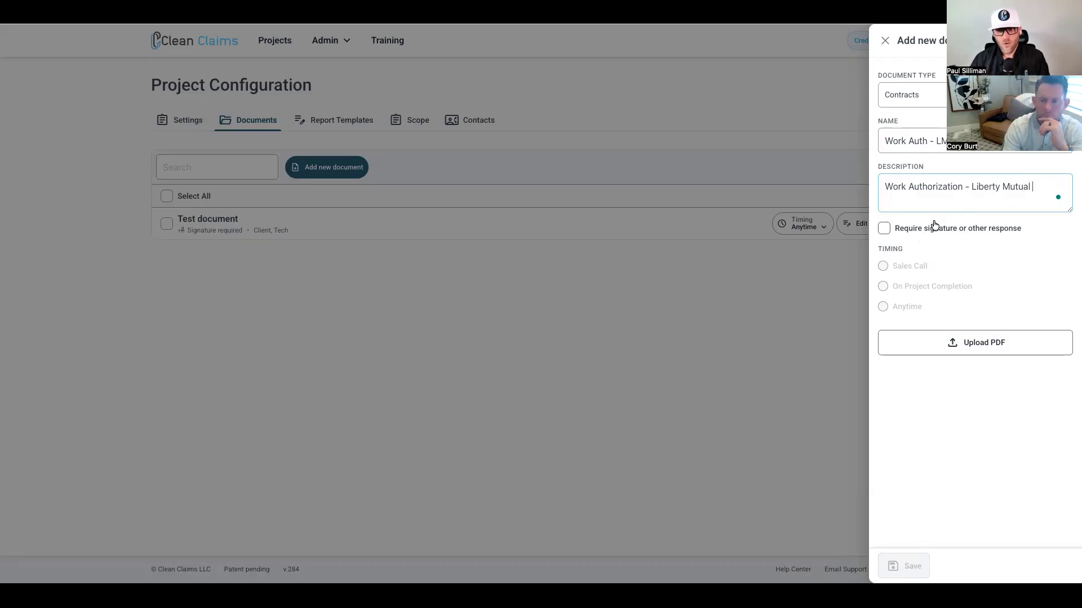
Step: Require a signature or other response for the document and set its timing to Anytime
click(883, 230)
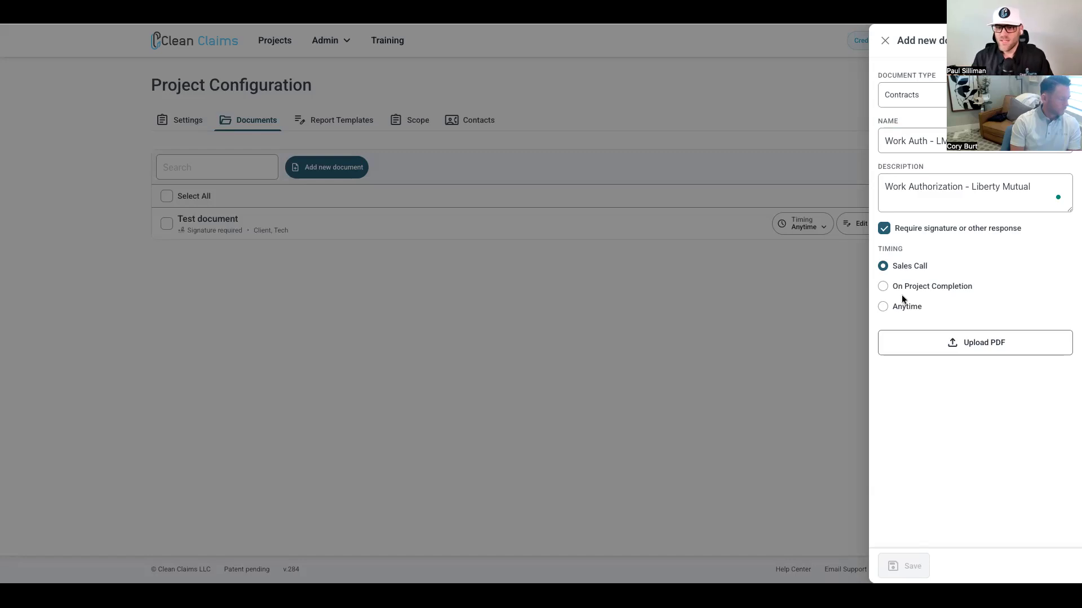
click(882, 306)
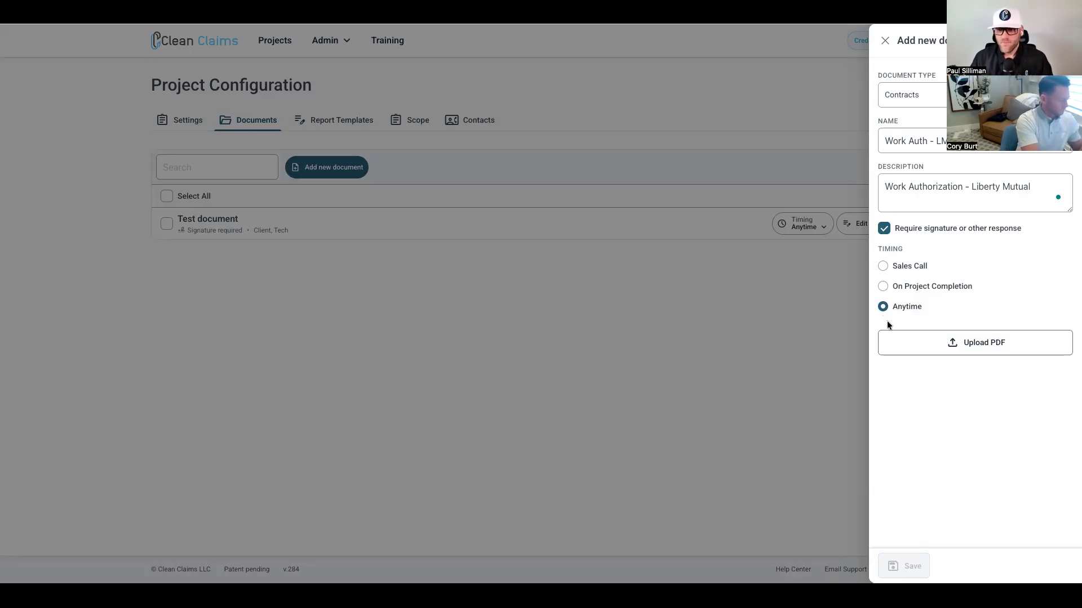
Step: Upload Project 21482 Report.pdf as the document's PDF and save the new document
click(971, 342)
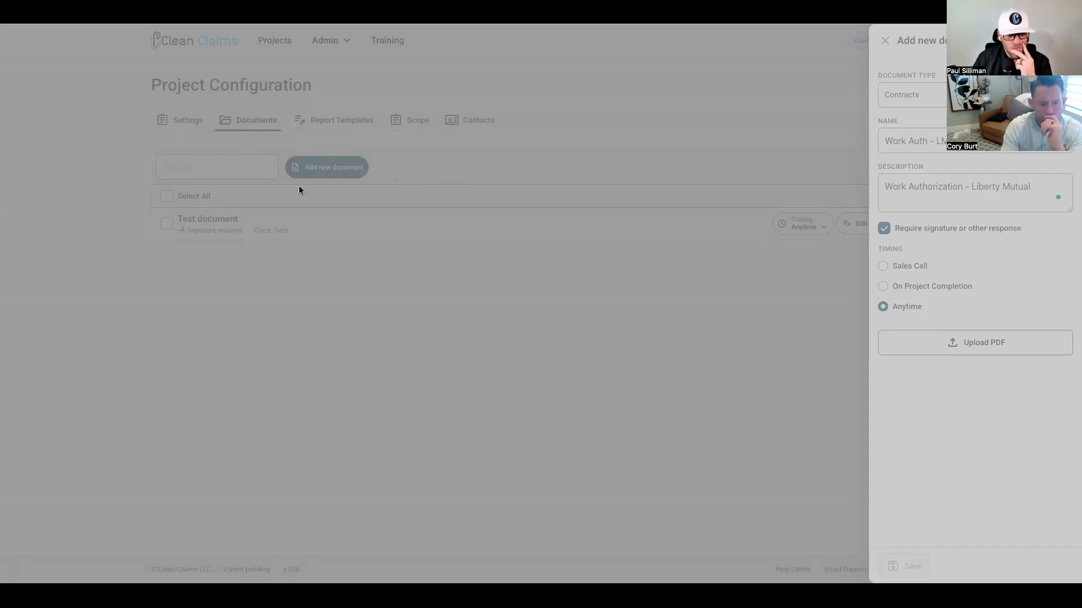
double_click(323, 167)
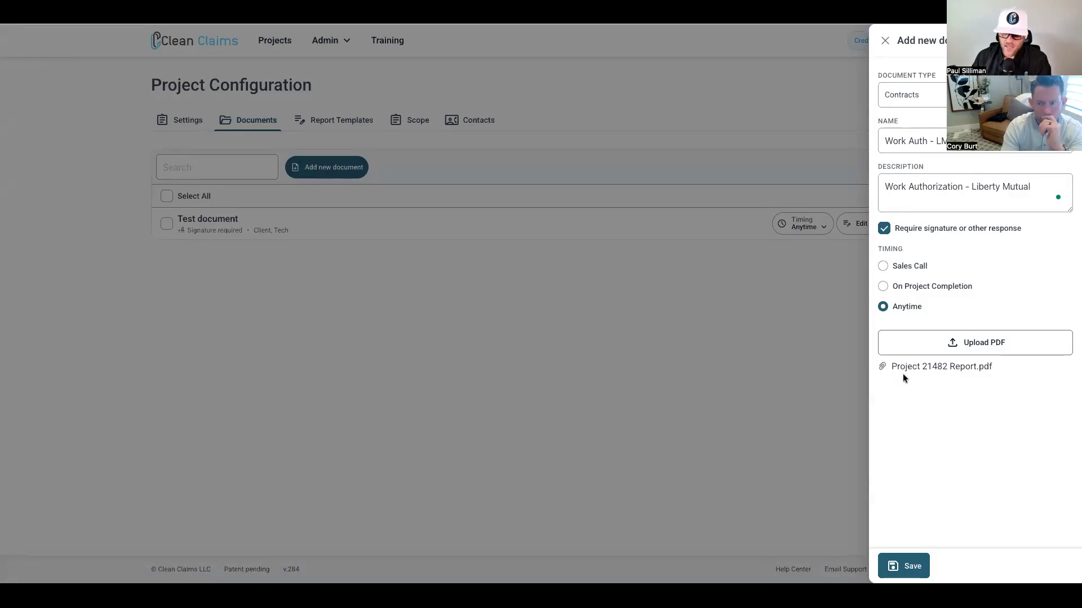
click(908, 565)
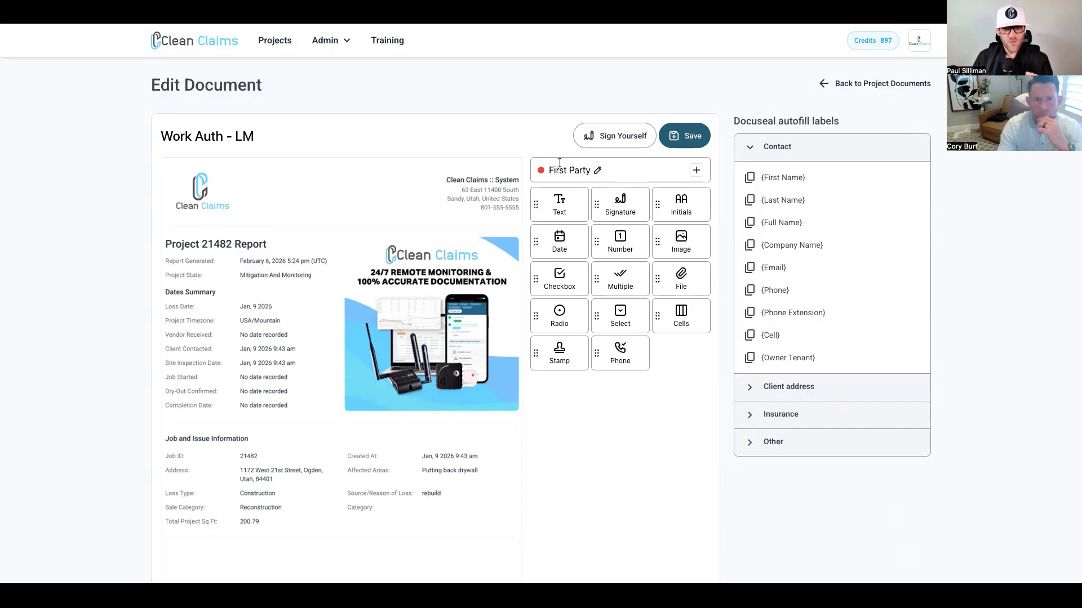
Step: Rename the first party to Customer, add a second party named Tech, and keep Customer as the active party
click(597, 173)
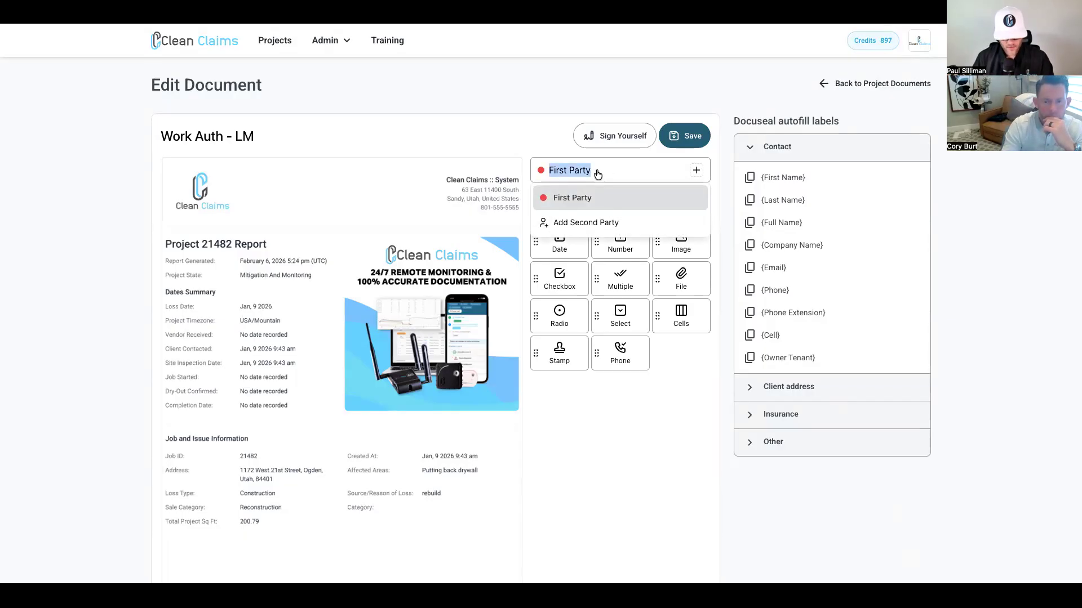
text(Customer)
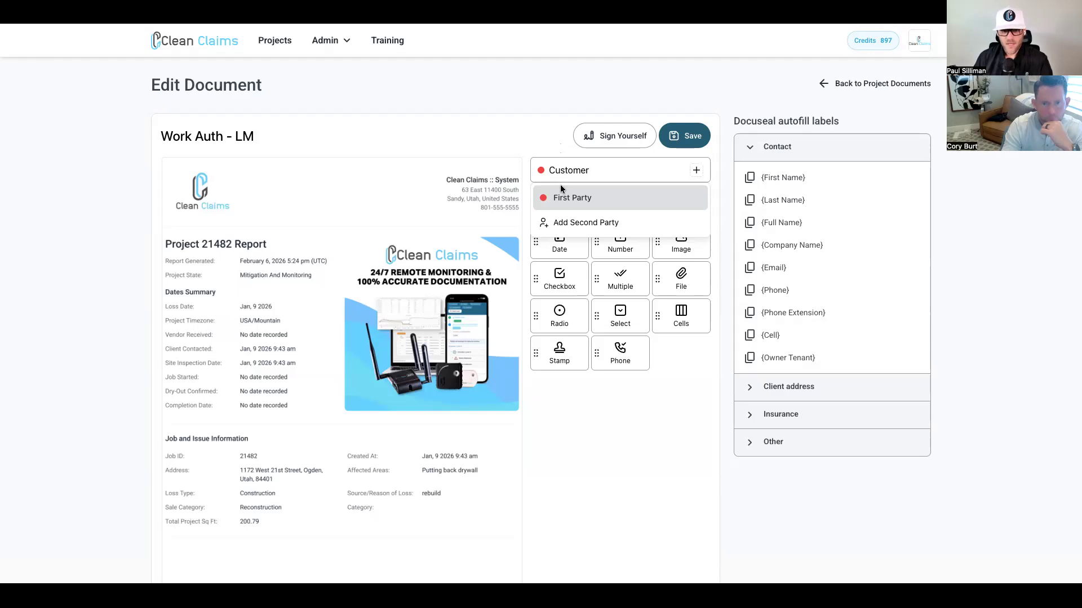
click(589, 224)
click(593, 171)
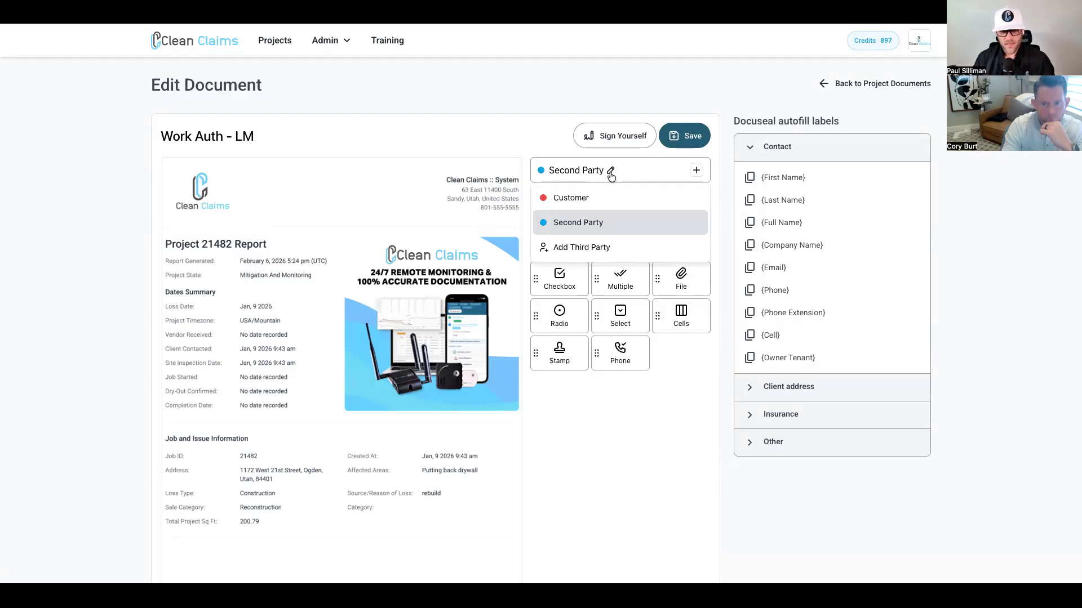
triple_click(607, 174)
text(Tech)
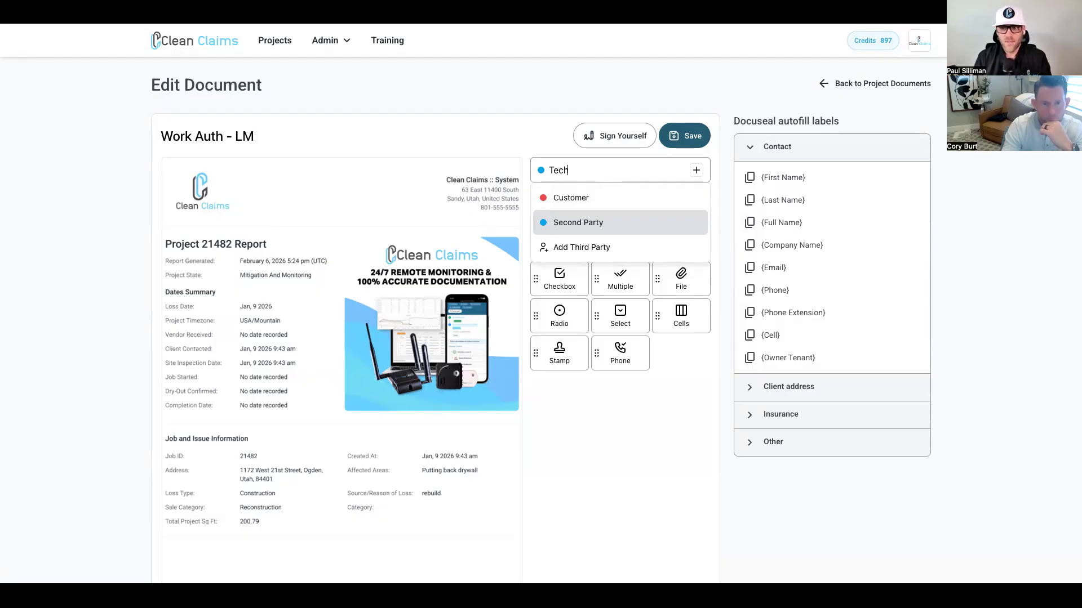
click(551, 127)
click(572, 167)
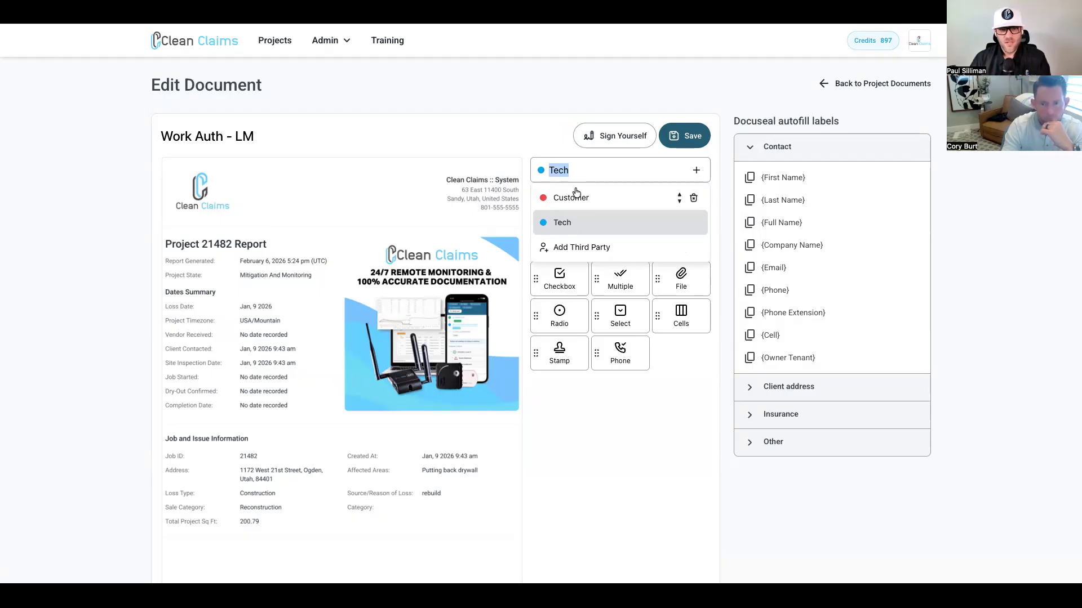
click(575, 198)
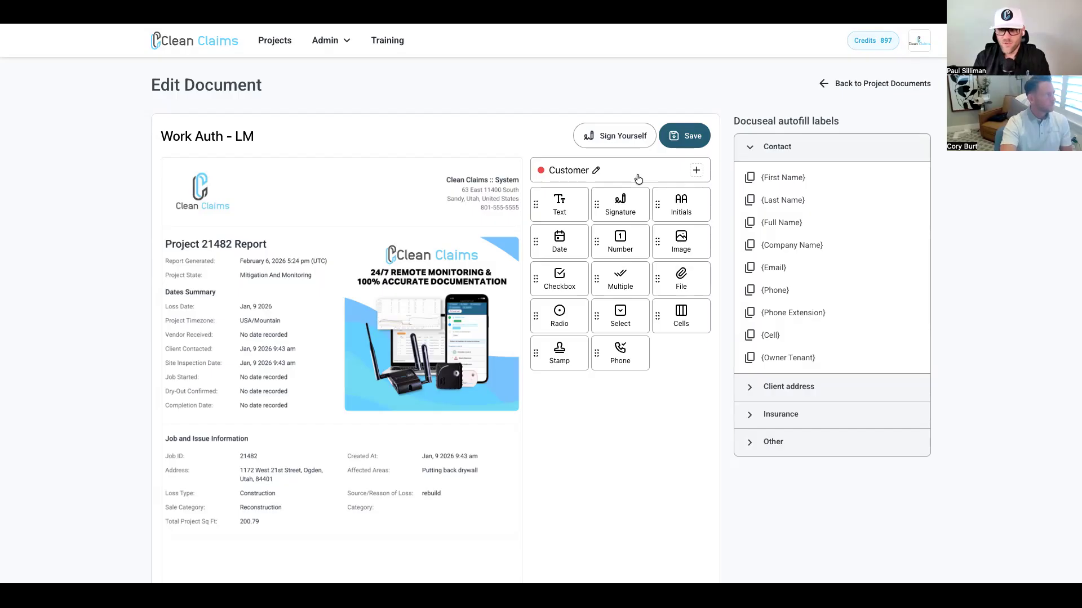
Step: Switch the active party to Tech and back to Customer
click(638, 178)
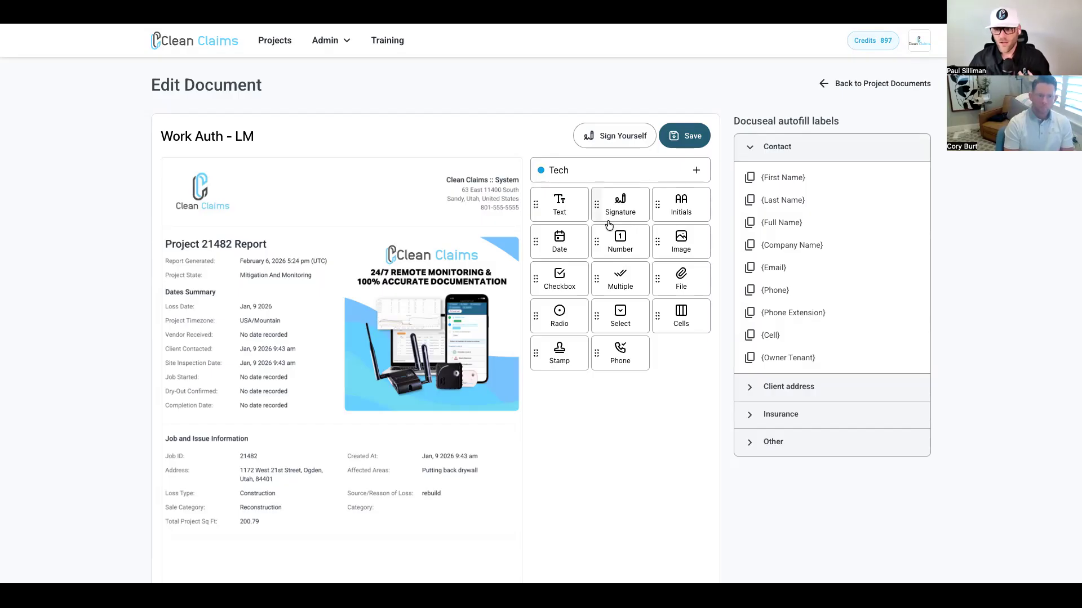
click(600, 172)
click(575, 196)
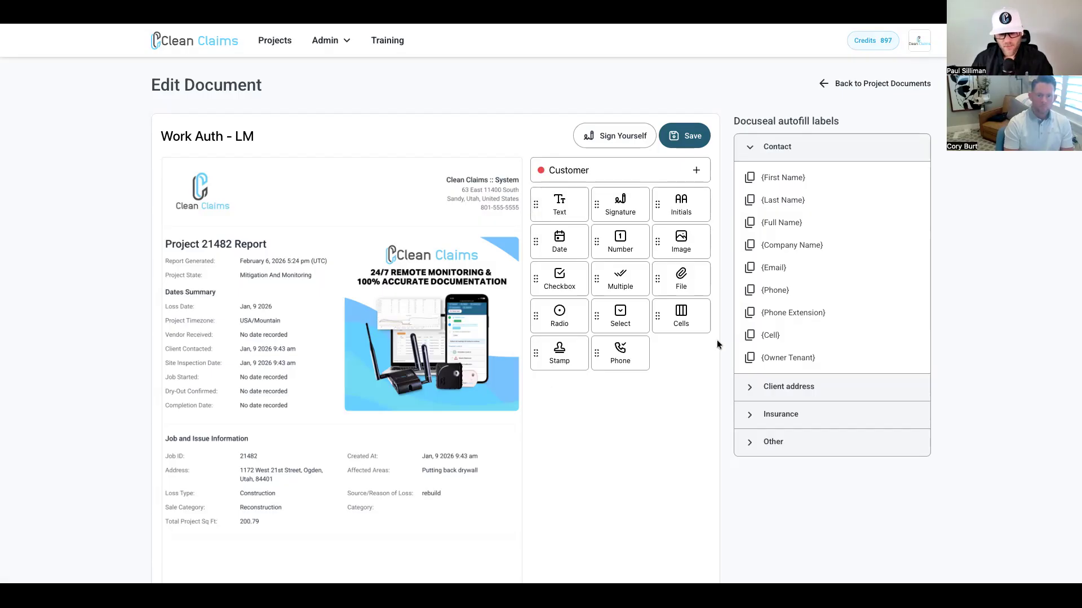
Step: Draw a text field beside the Project 21482 Report heading, switch it to Tech, and assign it back to Customer
click(561, 204)
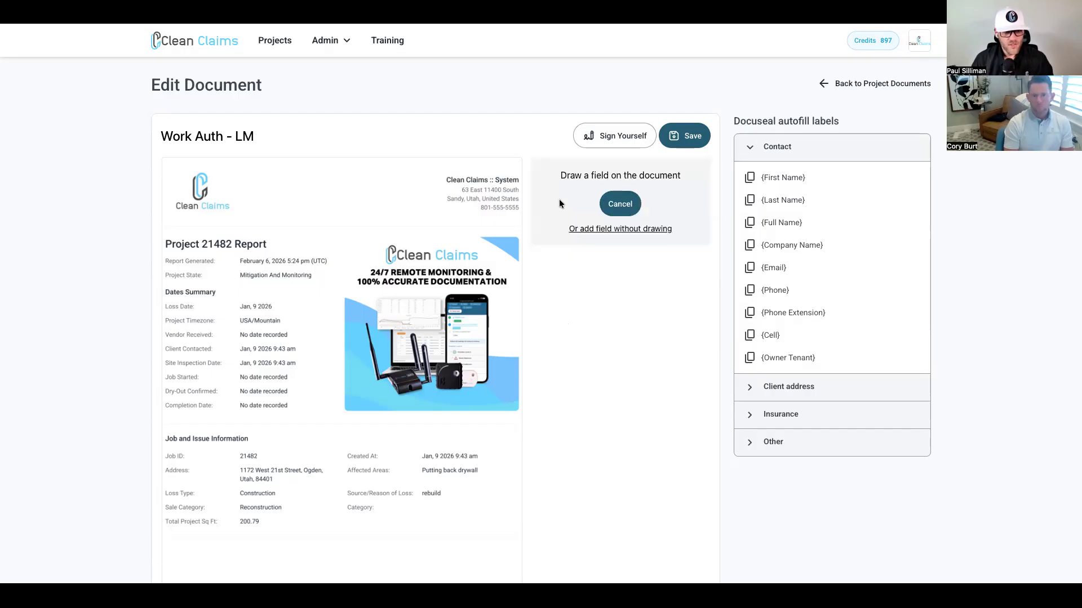
drag(270, 237, 338, 249)
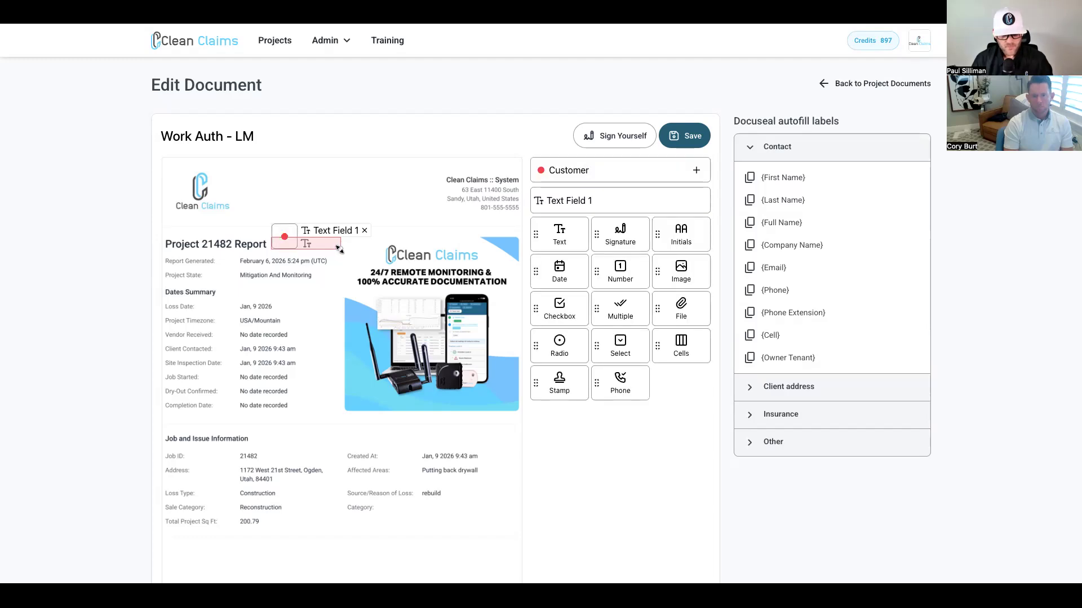
click(285, 238)
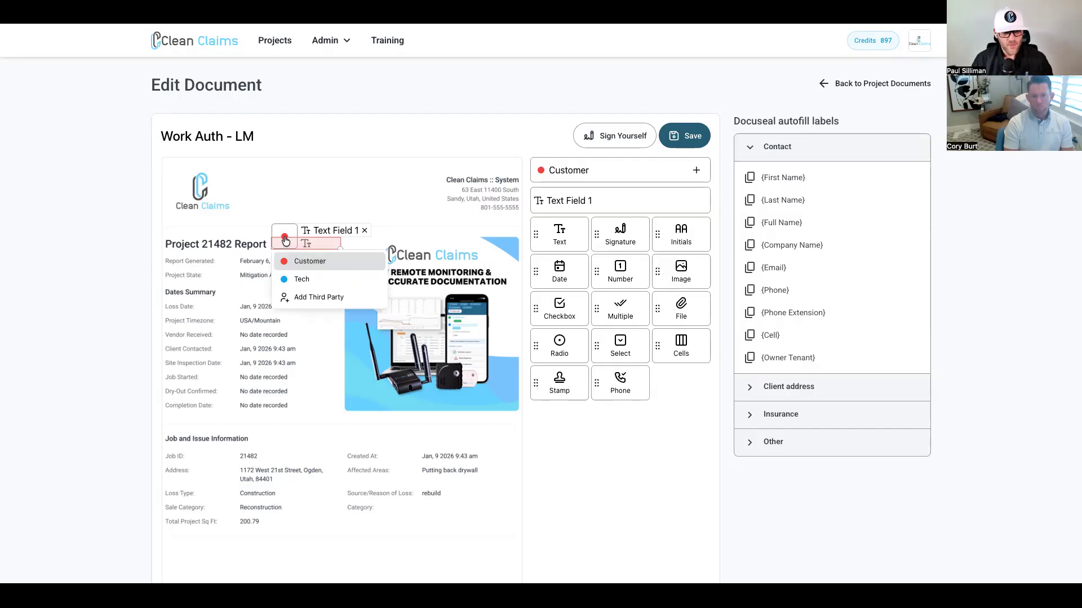
click(319, 281)
click(284, 239)
click(309, 262)
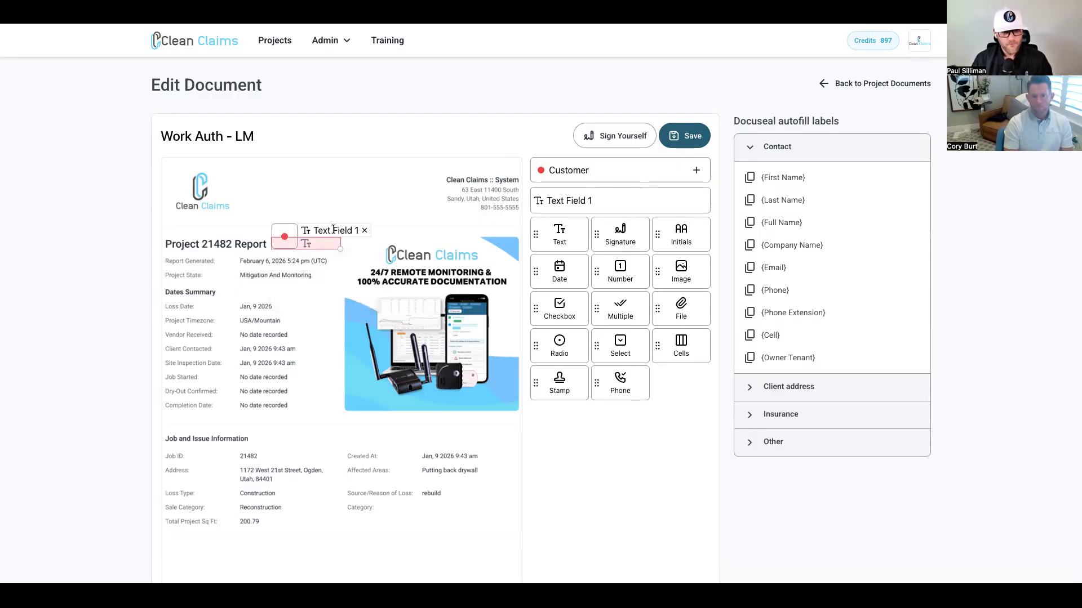
Step: Rename the text field beside the report heading to Name
mouse_move(609, 198)
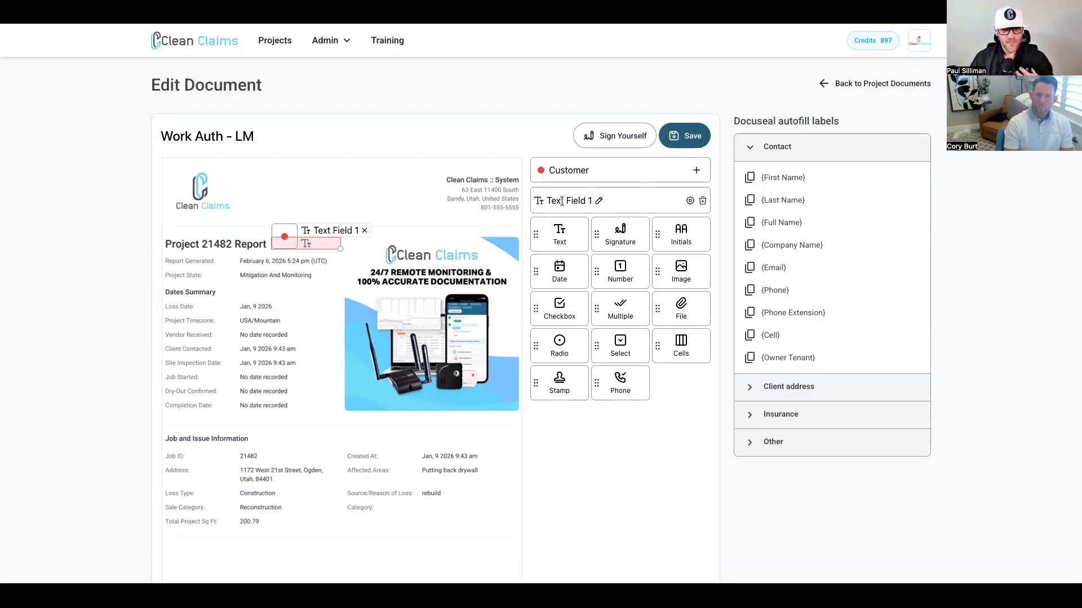
click(561, 201)
text(Name)
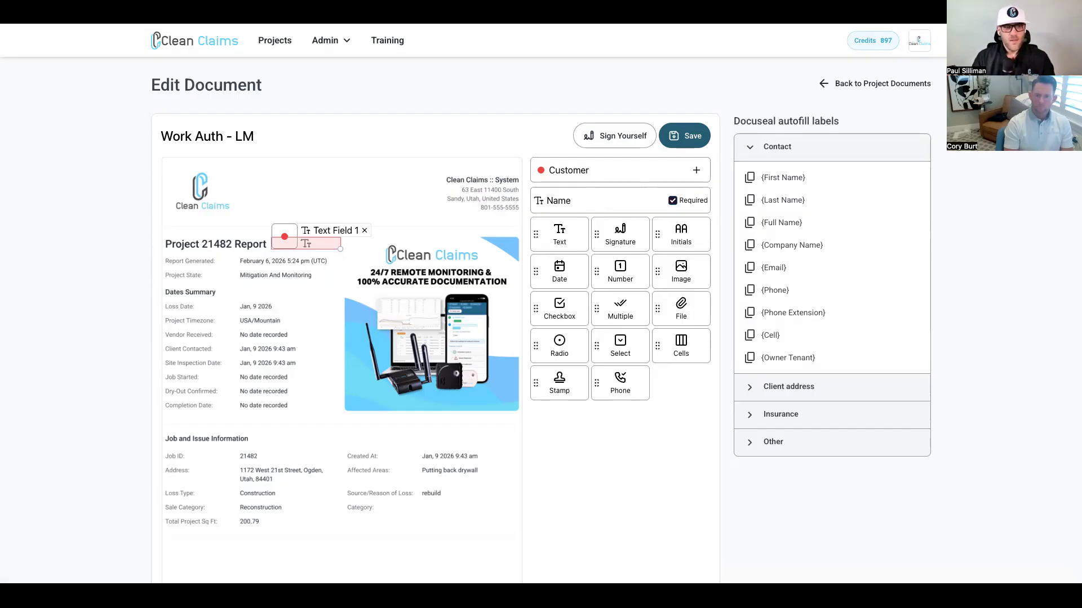
key(Return)
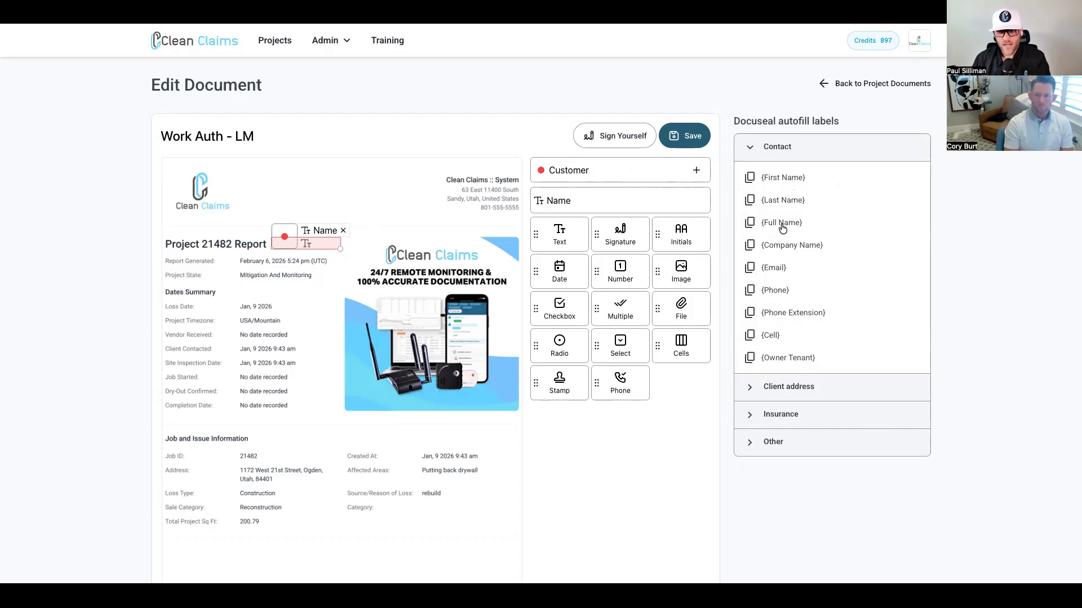
Step: Copy the {Full Name} autofill label and use it as the name of the text field beside the report heading
click(750, 224)
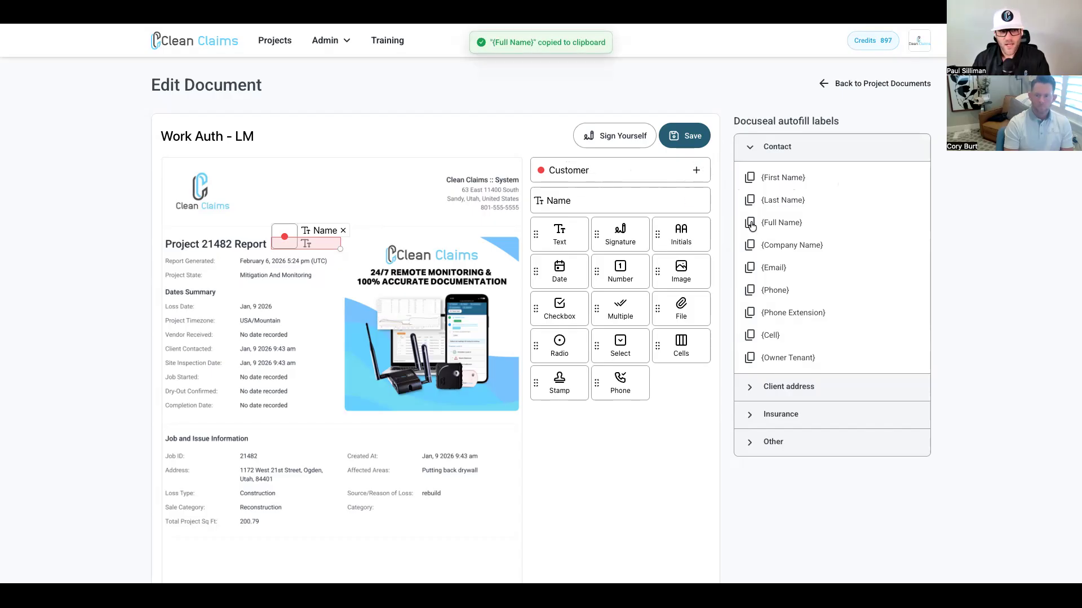
click(322, 229)
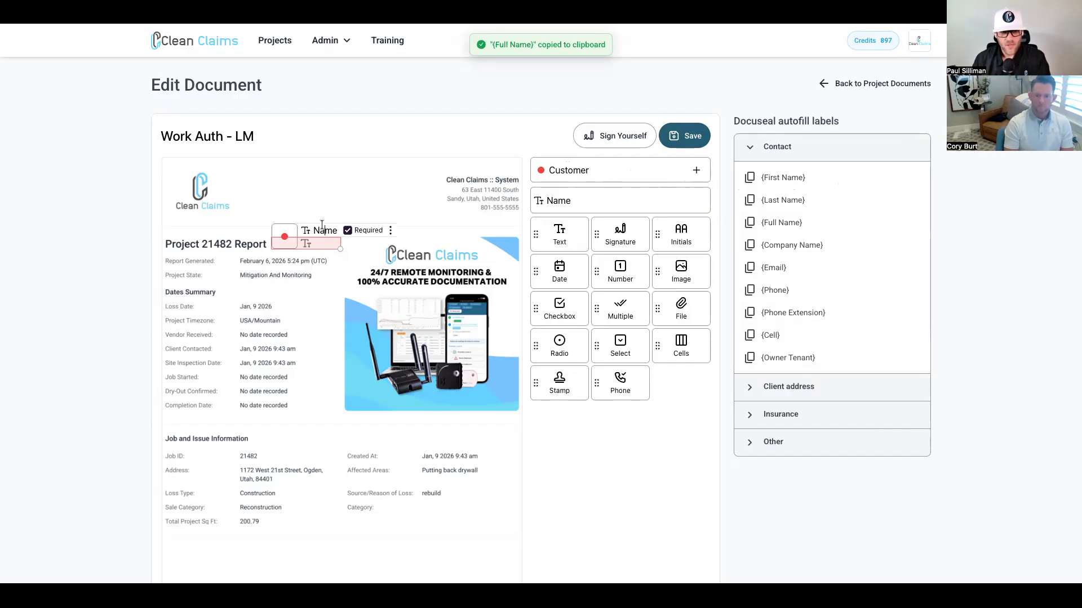
click(558, 201)
click(577, 202)
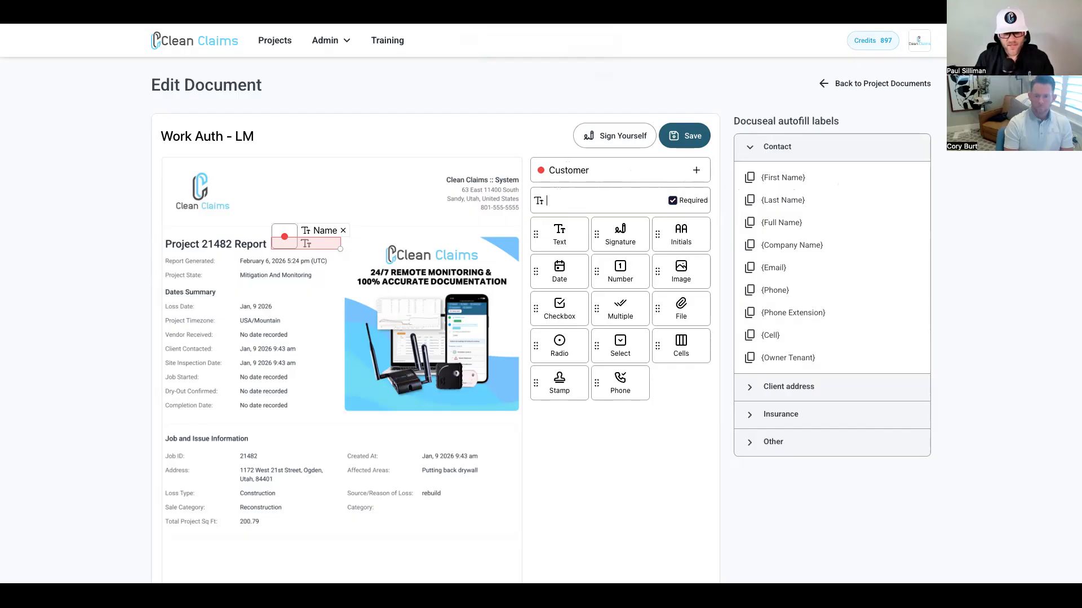
key(ctrl+v)
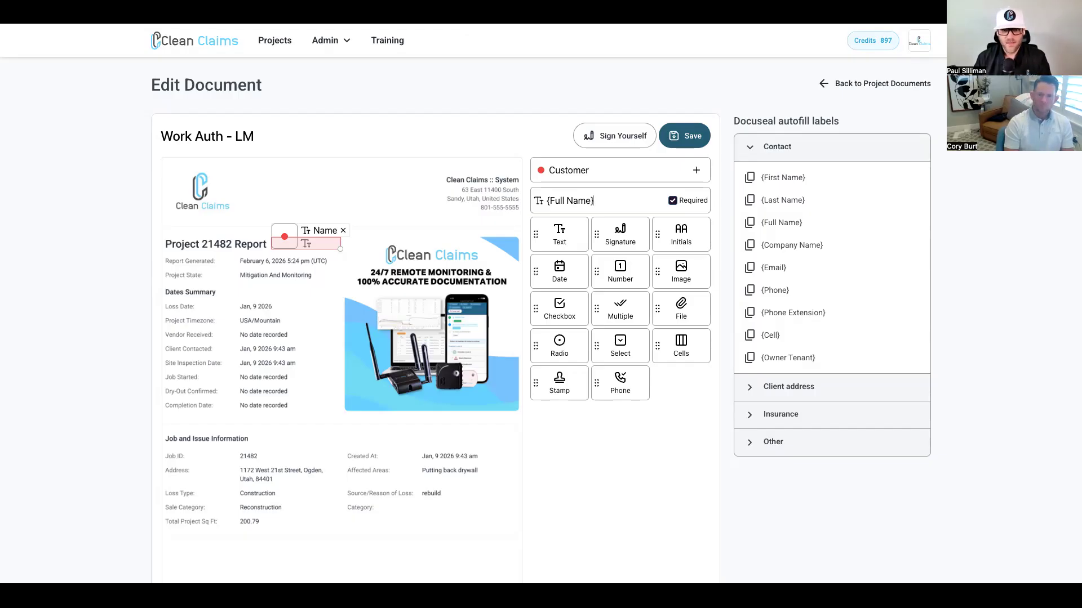
key(Return)
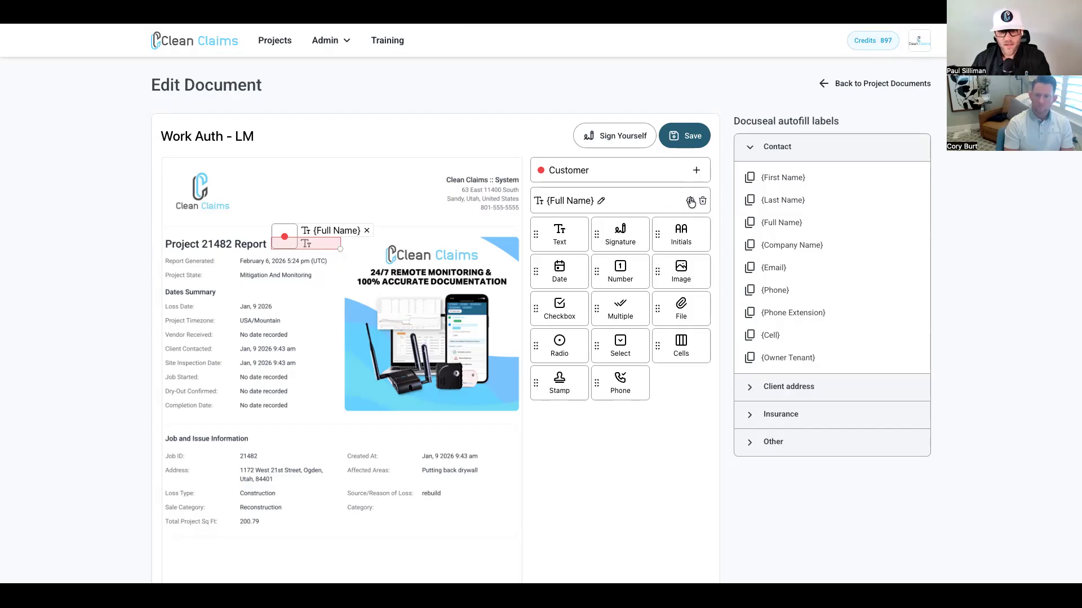
Step: Draw a new area for the {Full Name} field just below the Contacts list on the Client Information page
click(691, 202)
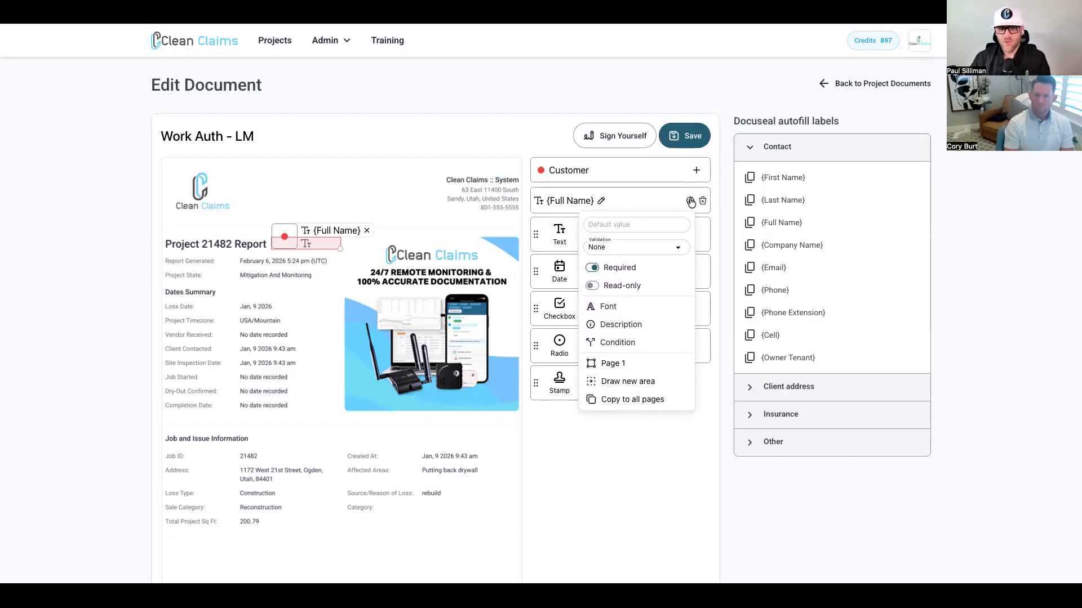
click(593, 269)
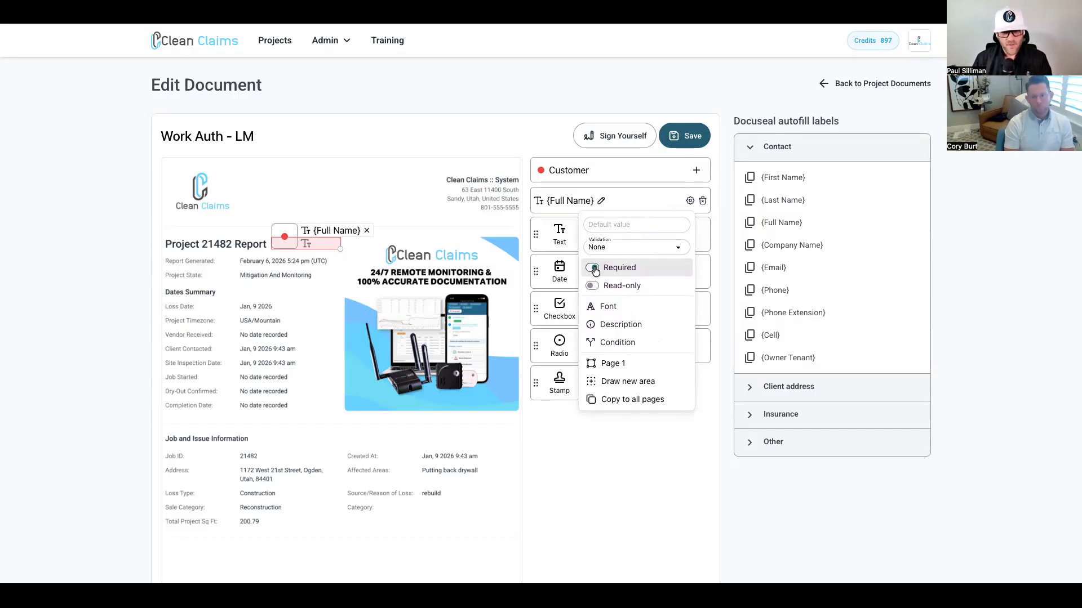
click(614, 381)
scroll(349, 246, down, 5)
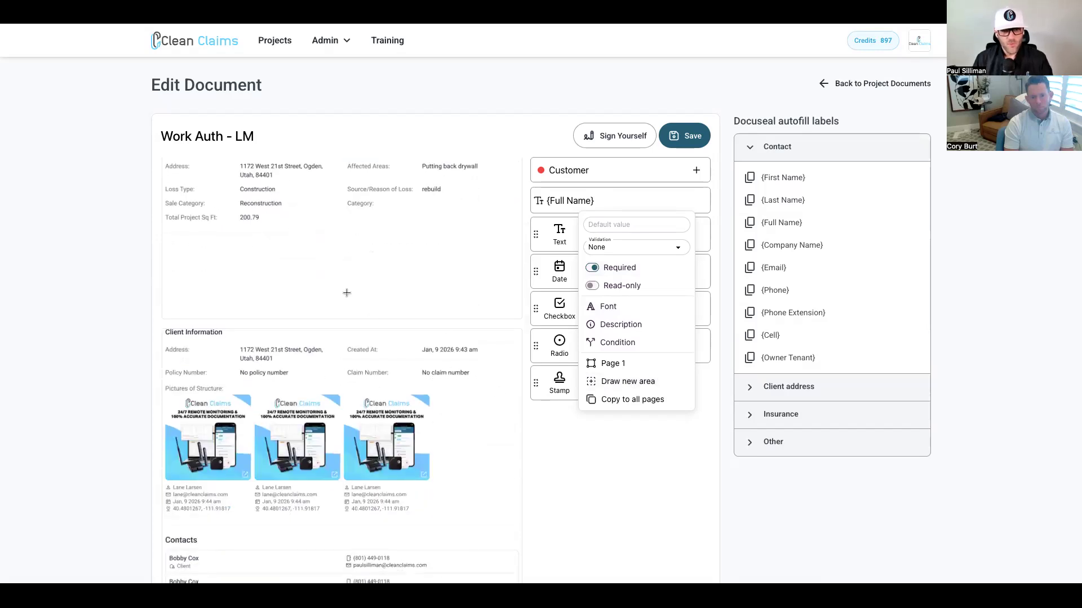
scroll(345, 291, up, 5)
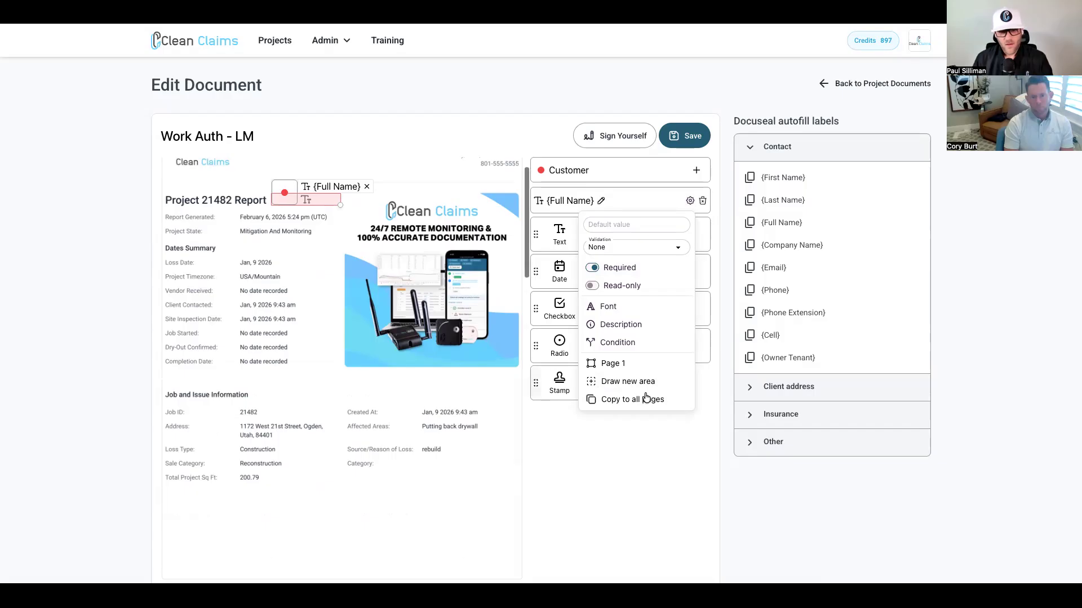
click(605, 383)
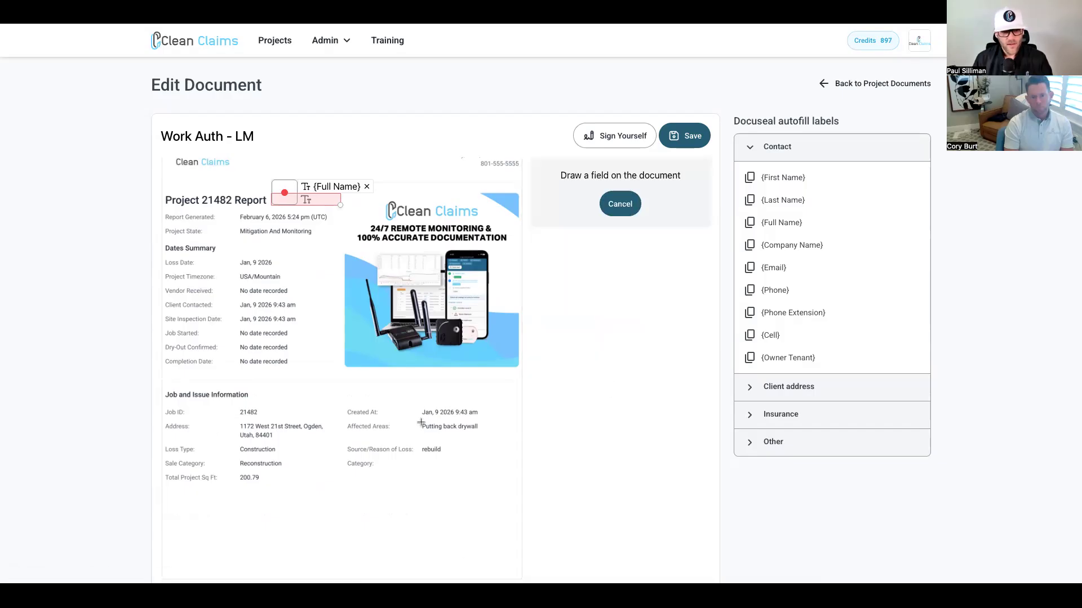
scroll(421, 417, down, 10)
scroll(421, 422, up, 5)
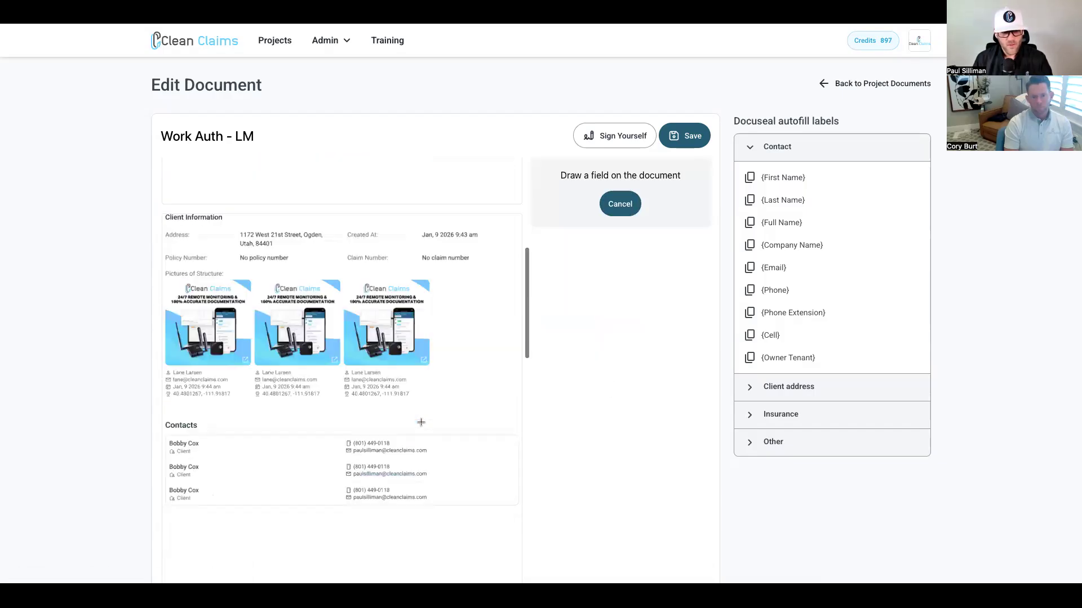
scroll(420, 423, down, 3)
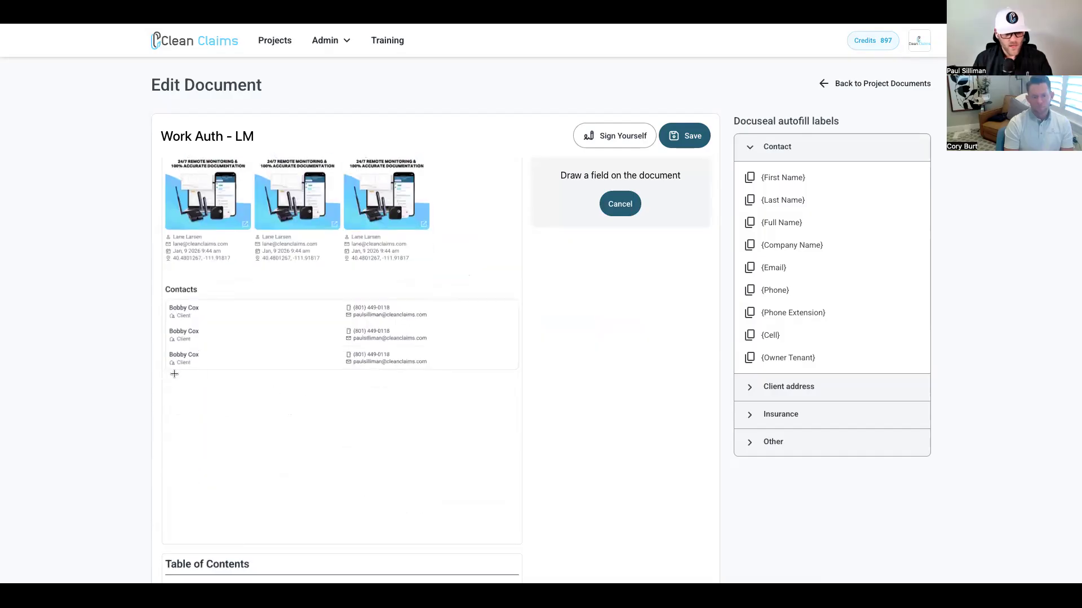
drag(171, 376, 273, 395)
scroll(349, 259, up, 15)
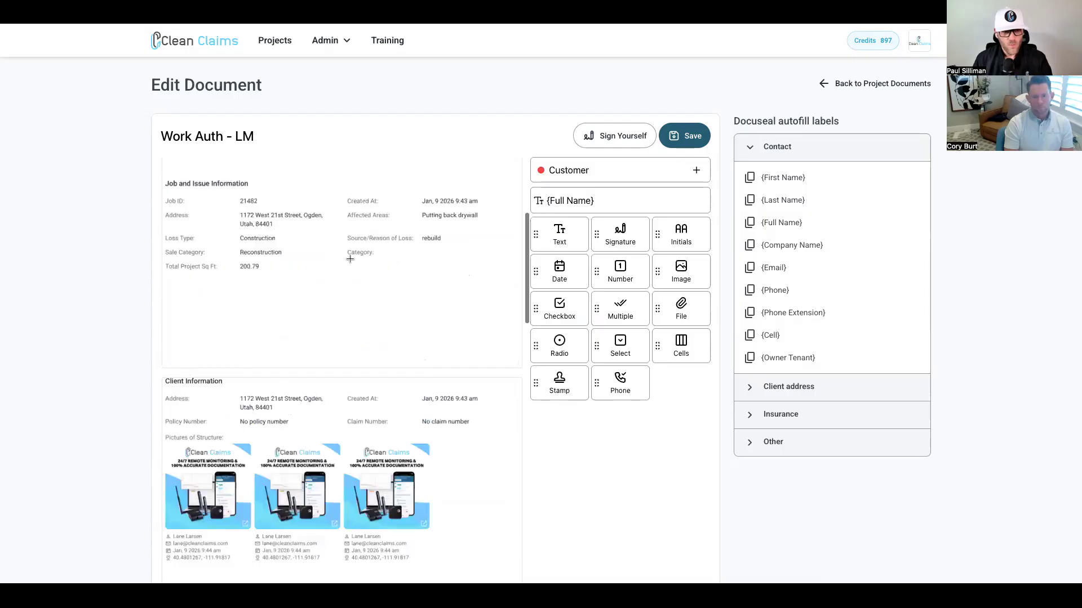
scroll(322, 242, down, 15)
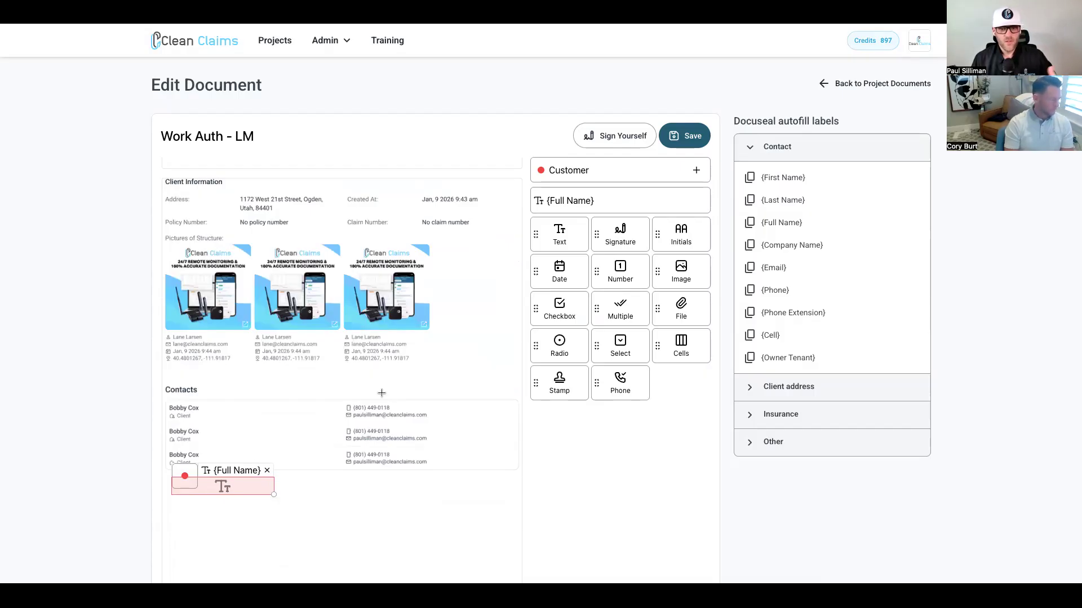
Step: Draw a second text field beside the Dates Summary heading on the first page
scroll(382, 392, down, 8)
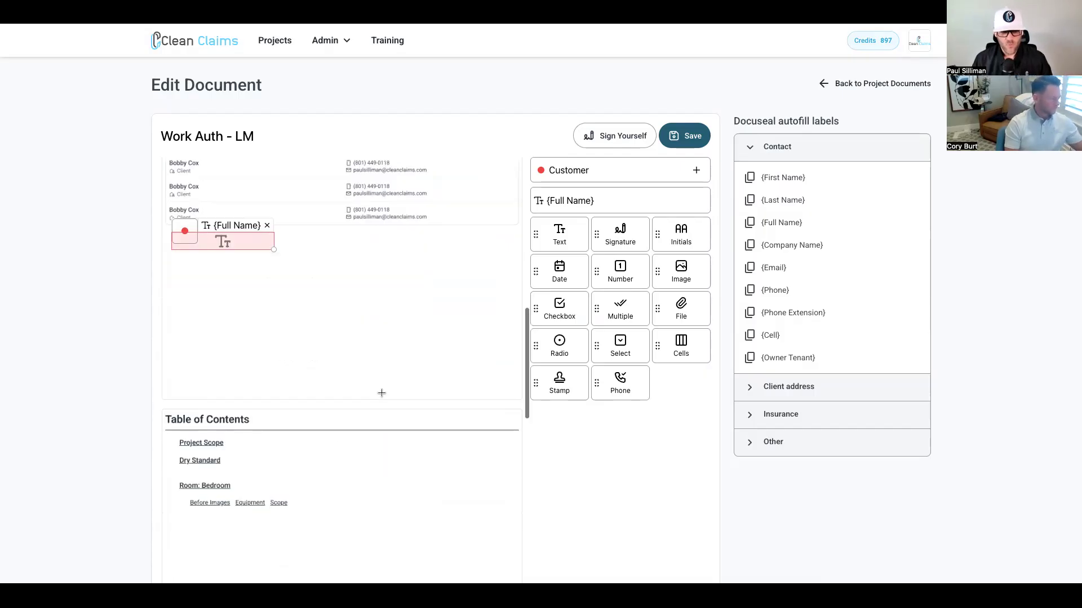
scroll(381, 393, down, 4)
scroll(381, 392, up, 1)
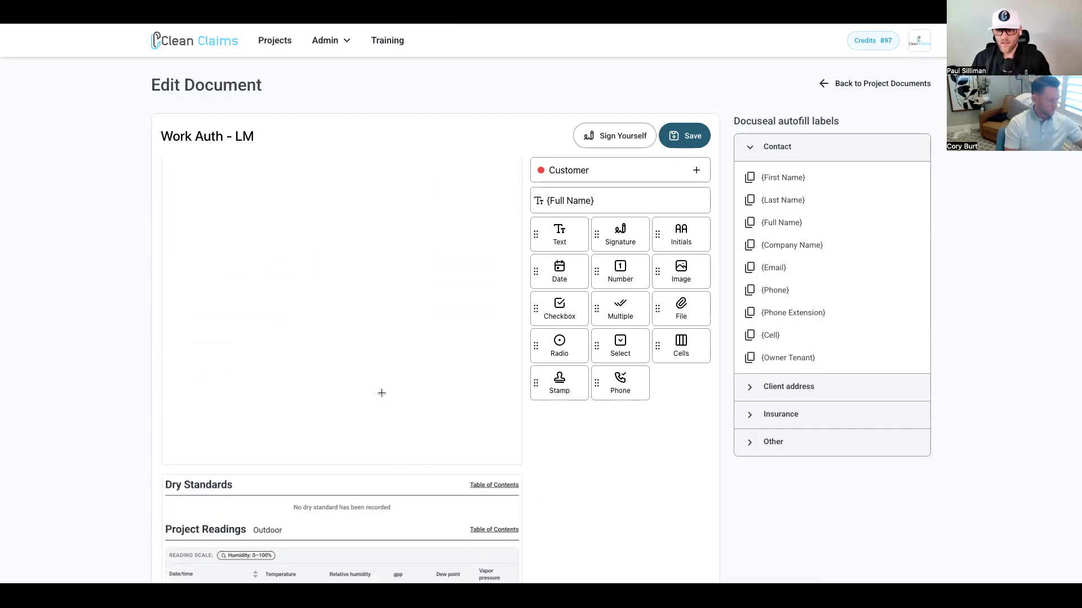
scroll(381, 393, up, 6)
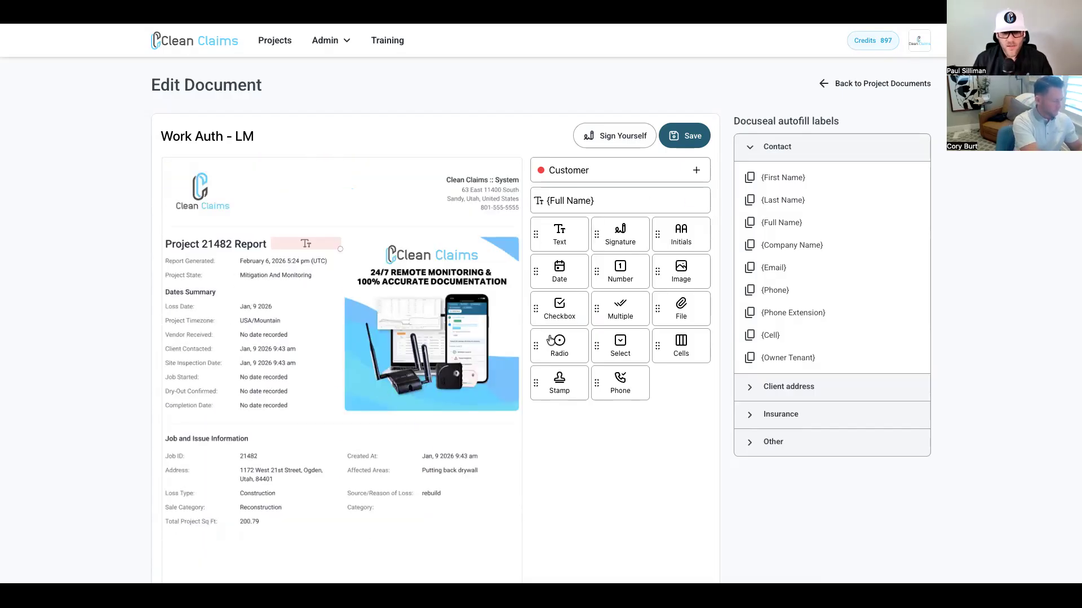
click(552, 239)
drag(235, 284, 321, 297)
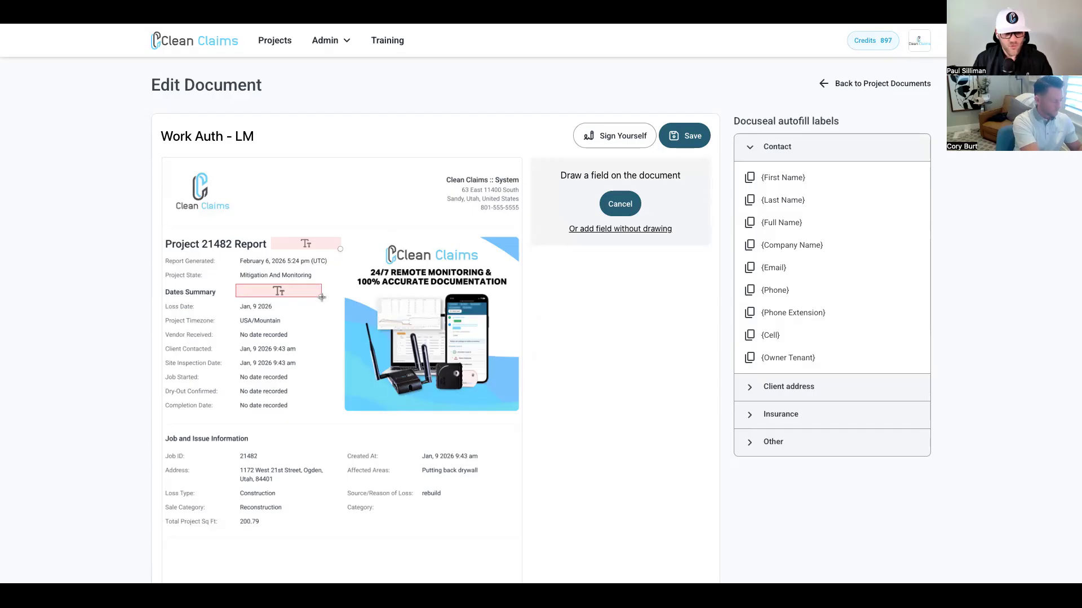
Step: Copy the {Client Street Address} autofill label and name the Dates Summary text field with it
click(751, 156)
click(747, 176)
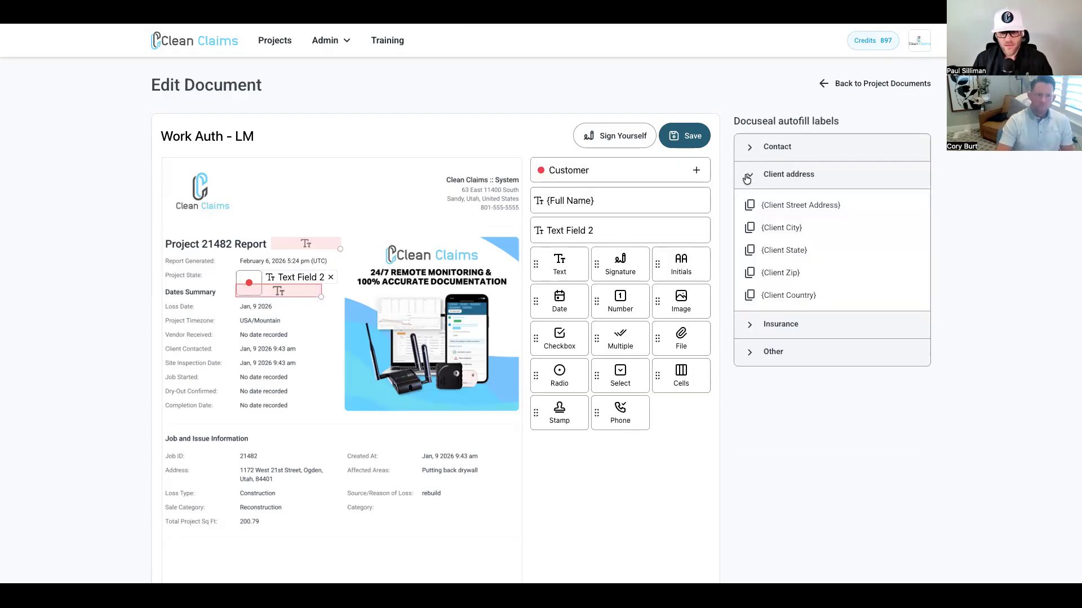
click(808, 208)
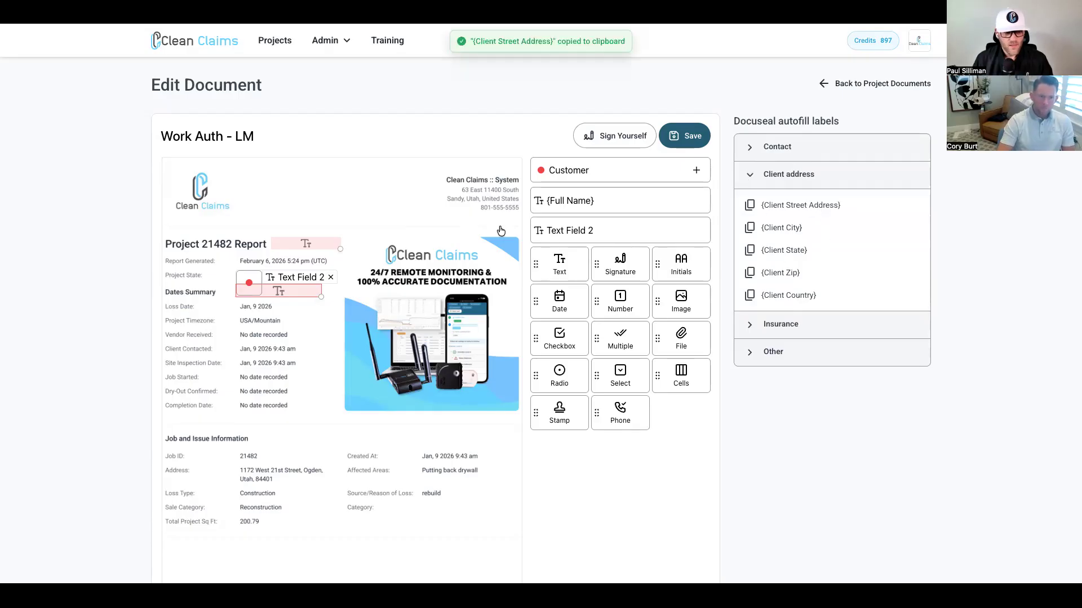
click(294, 276)
key(ctrl+v)
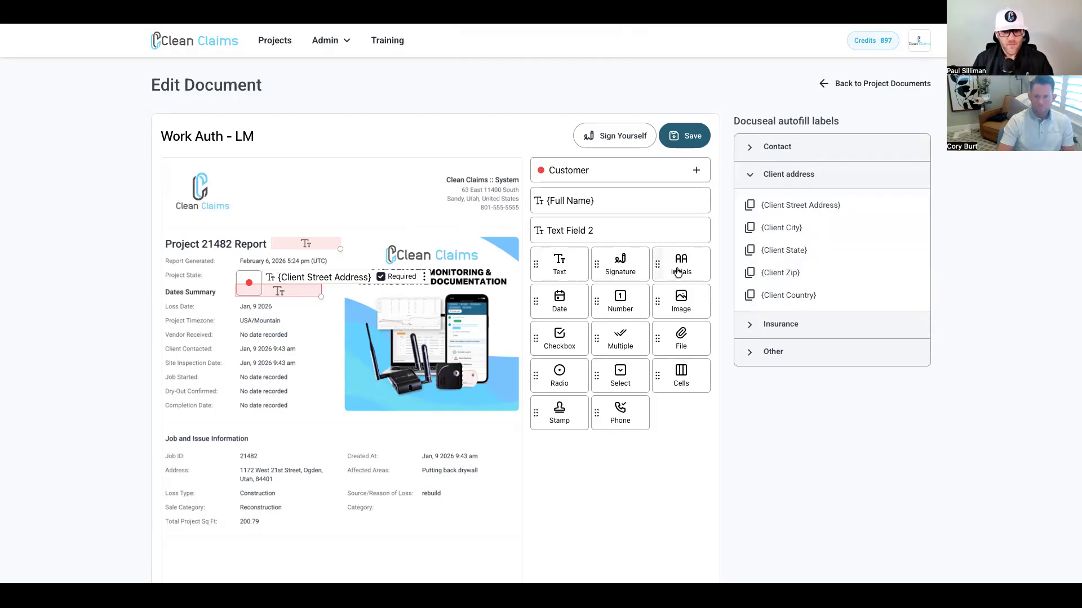
Step: Add a date field beside the Loss Date value and a signature field below the Bedroom scope on the last page
click(556, 304)
drag(282, 305, 328, 313)
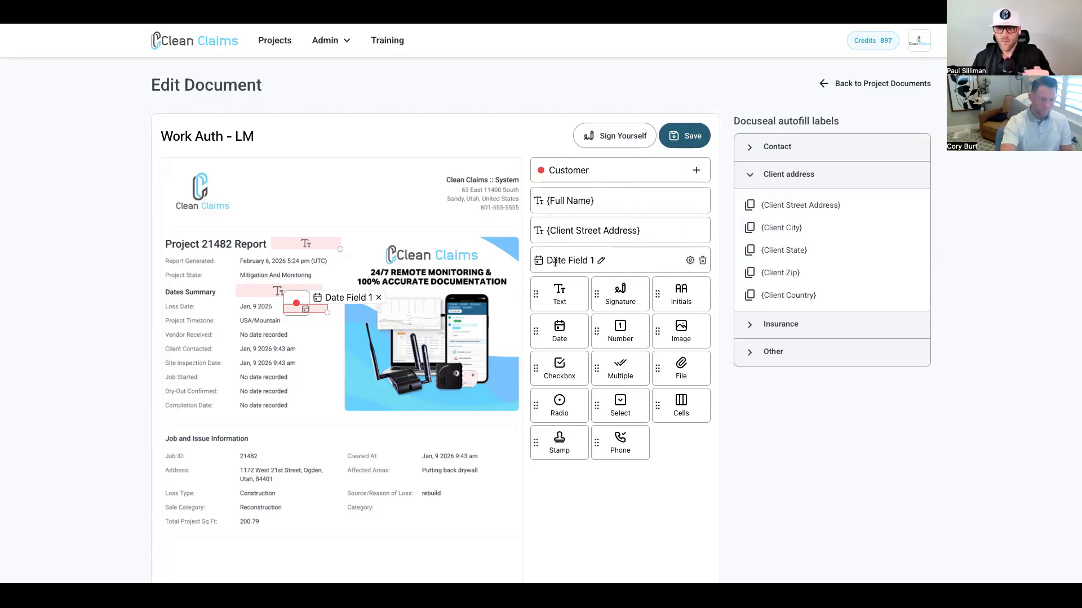
scroll(555, 255, down, 3)
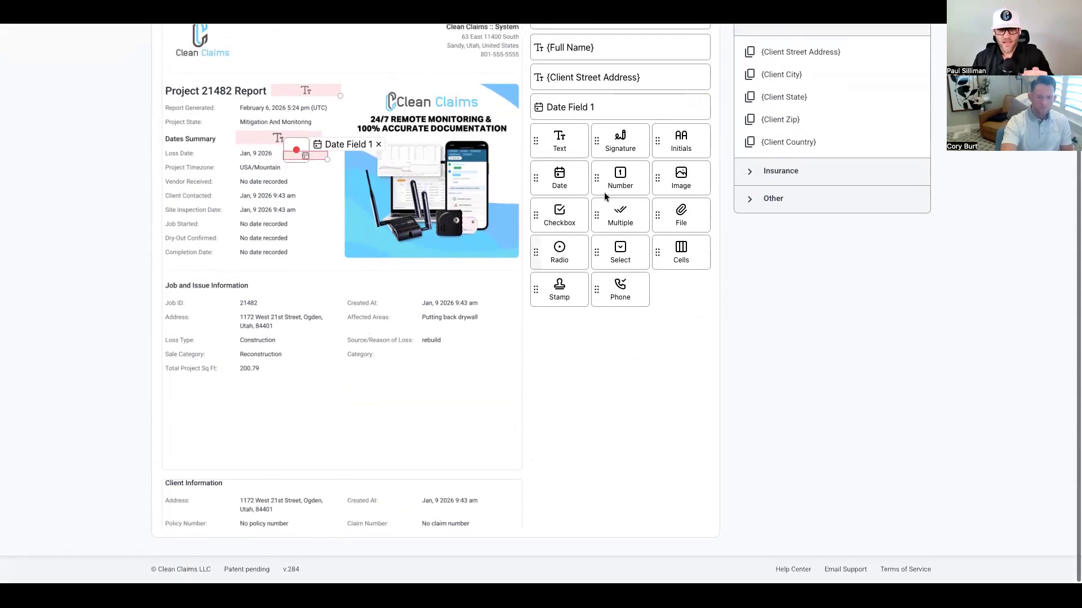
click(641, 142)
scroll(406, 383, down, 20)
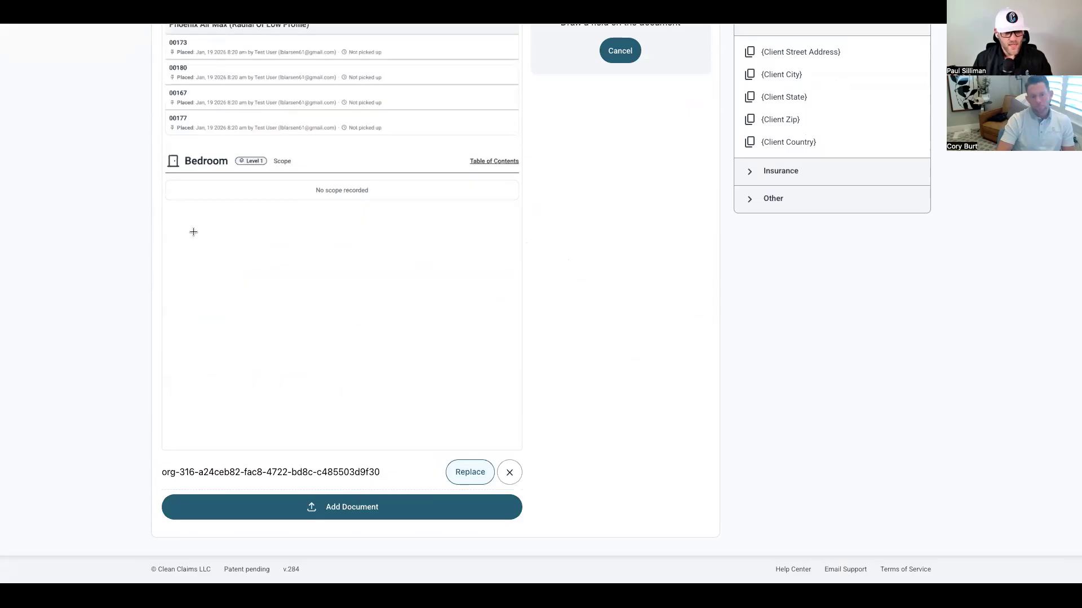
drag(182, 225, 335, 243)
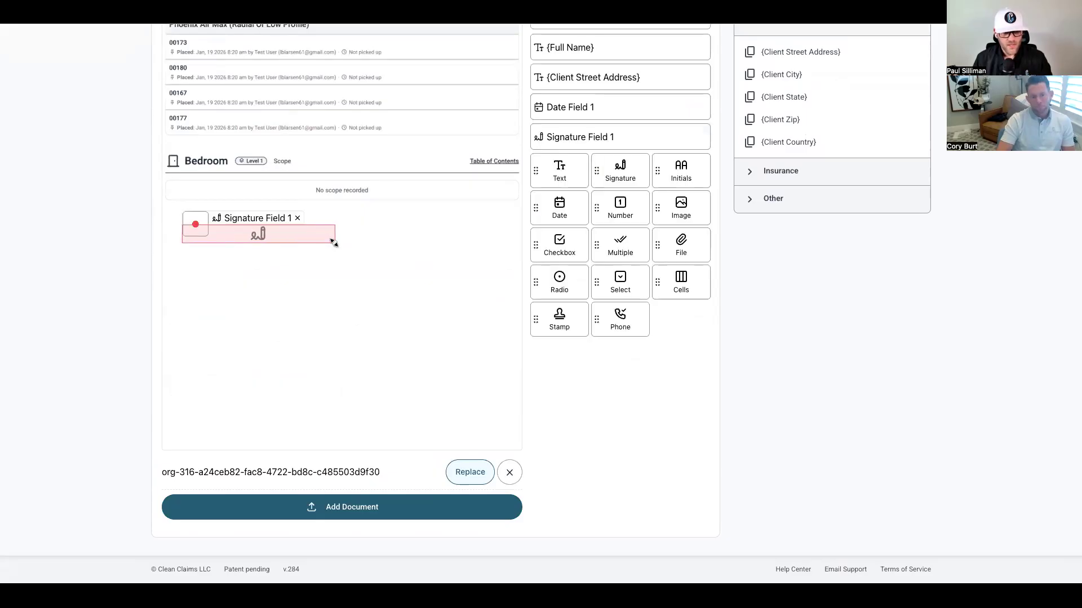
Step: Move Signature Field 1 to the start of the Customer field order and back to the end
scroll(660, 128, up, 3)
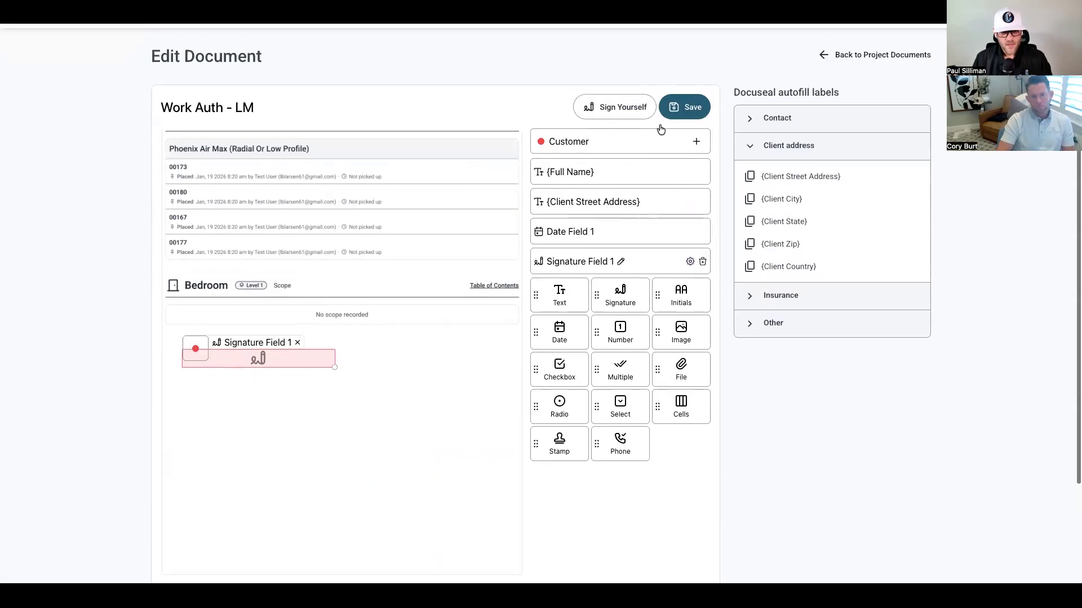
drag(643, 260, 638, 160)
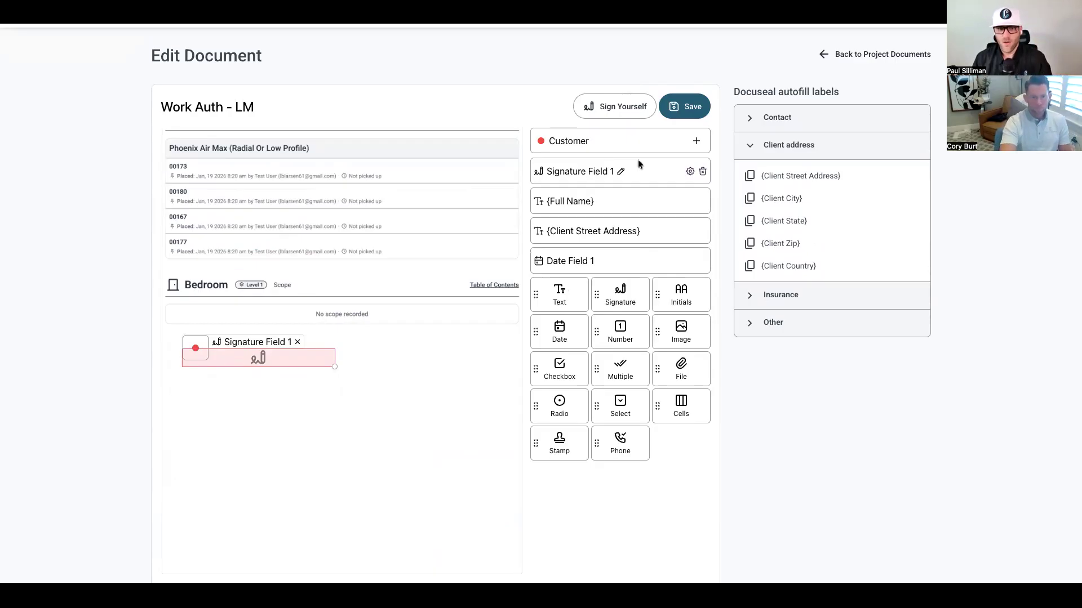
drag(639, 172, 633, 264)
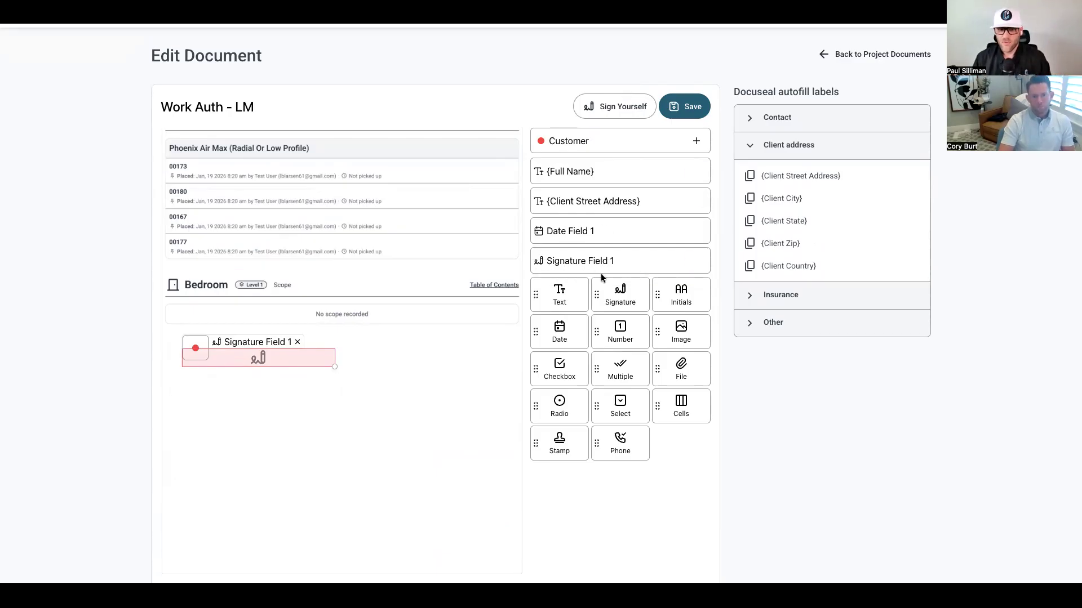
Step: Add a small checkbox field beside the Vendor Received value on the first page
scroll(601, 273, up, 1)
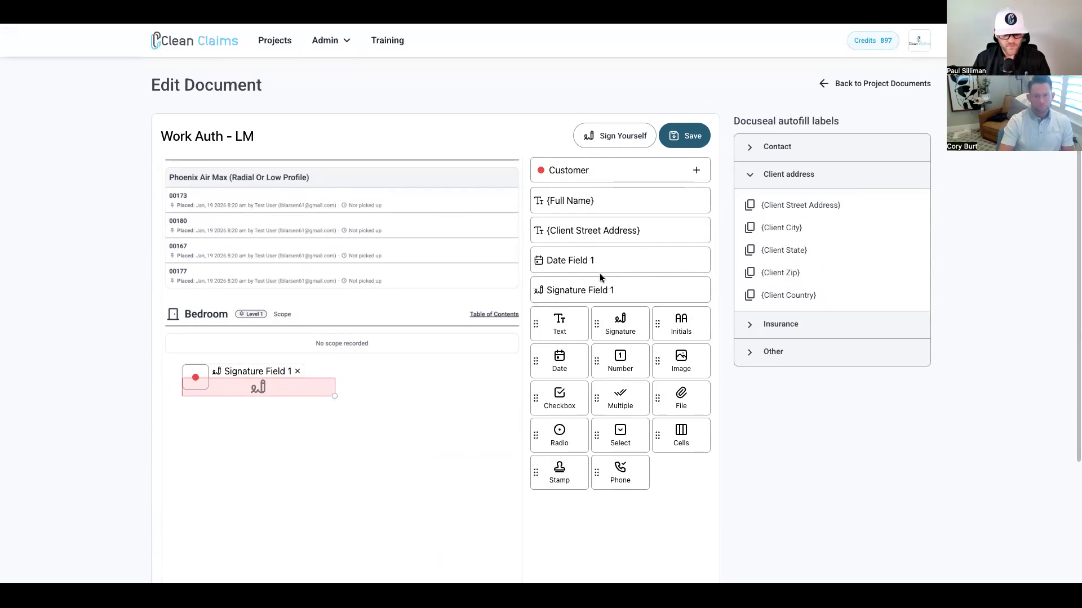
scroll(376, 270, up, 10)
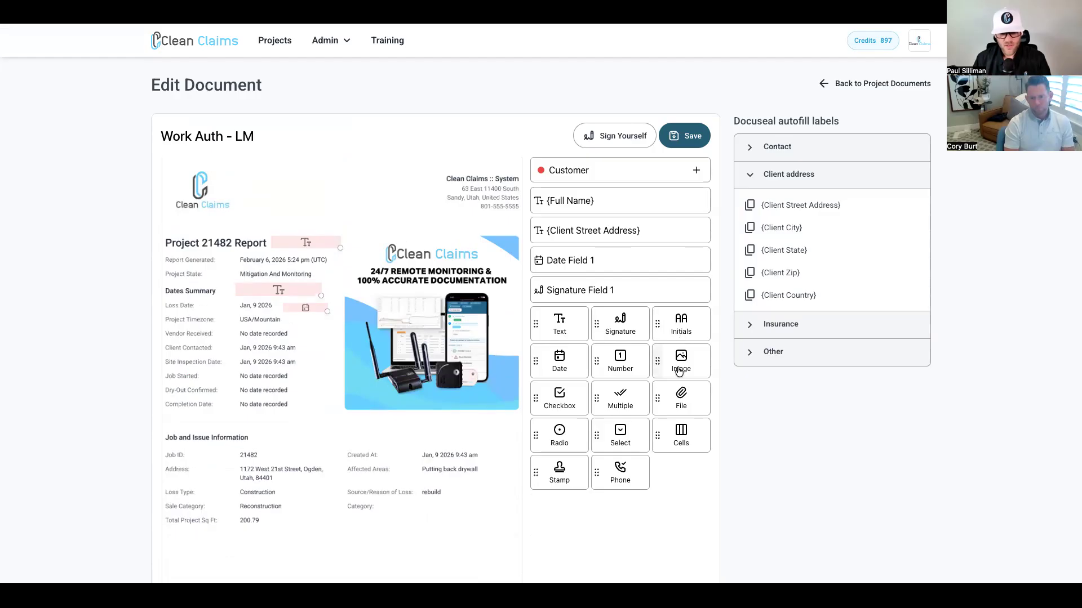
click(571, 402)
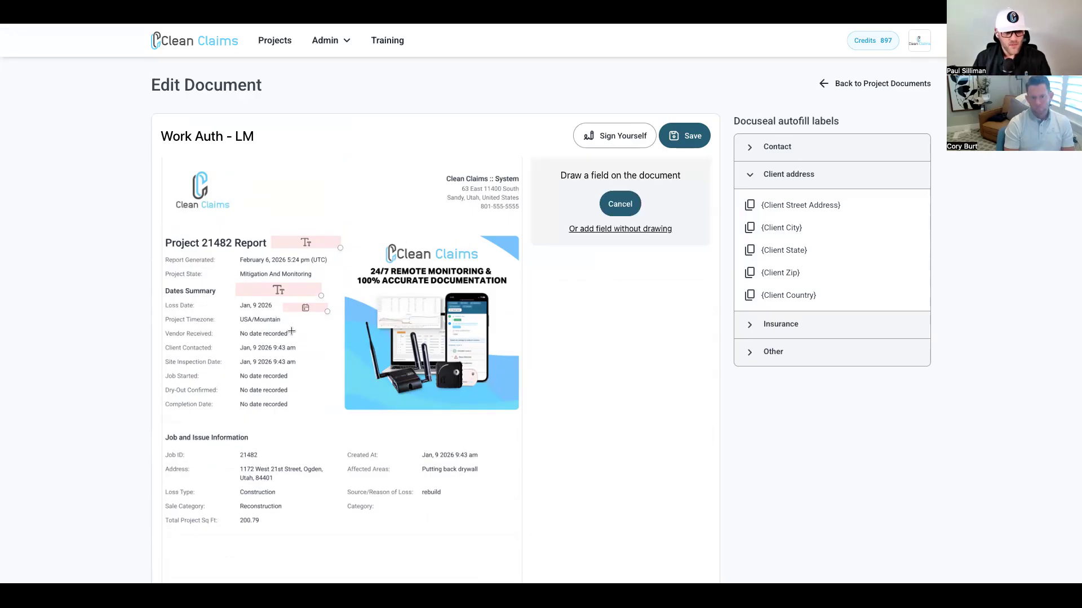
drag(290, 331, 303, 340)
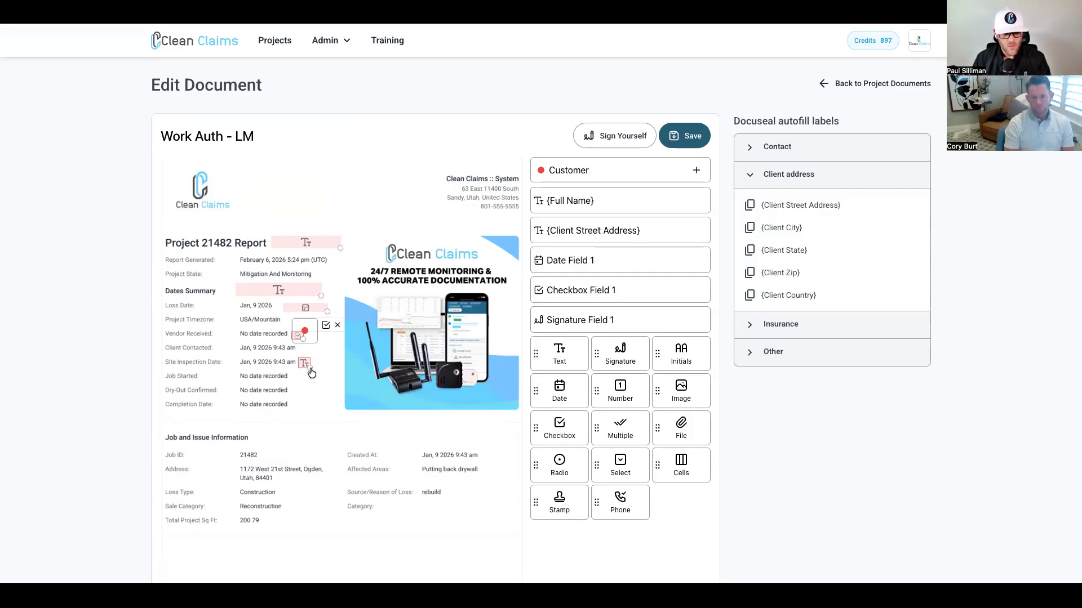
Step: Place another field beside the Site Inspection Date value and change its type to Multiple
click(306, 364)
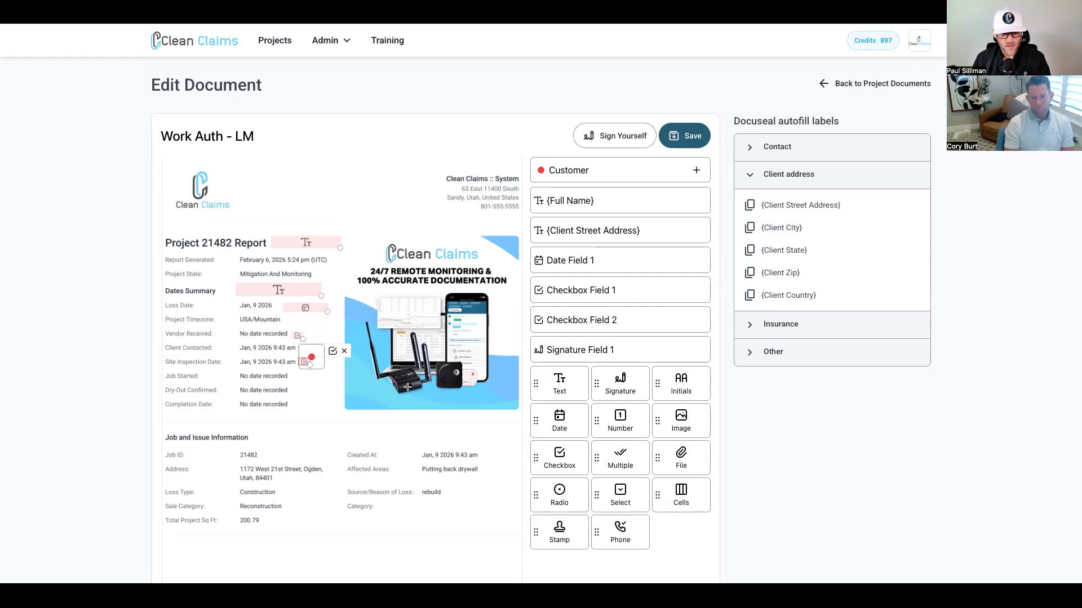
click(332, 354)
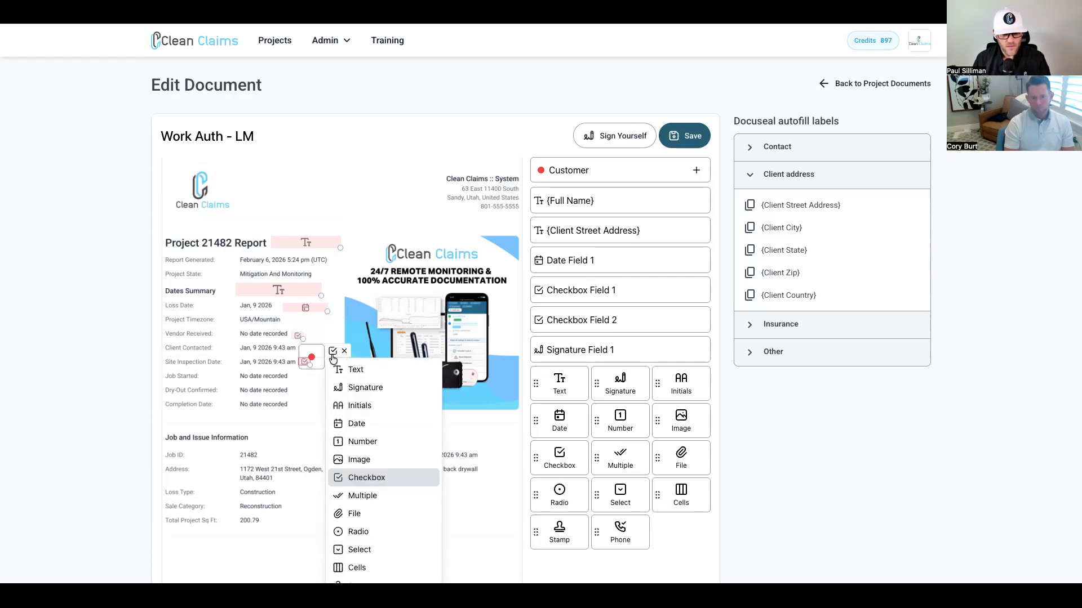
click(361, 496)
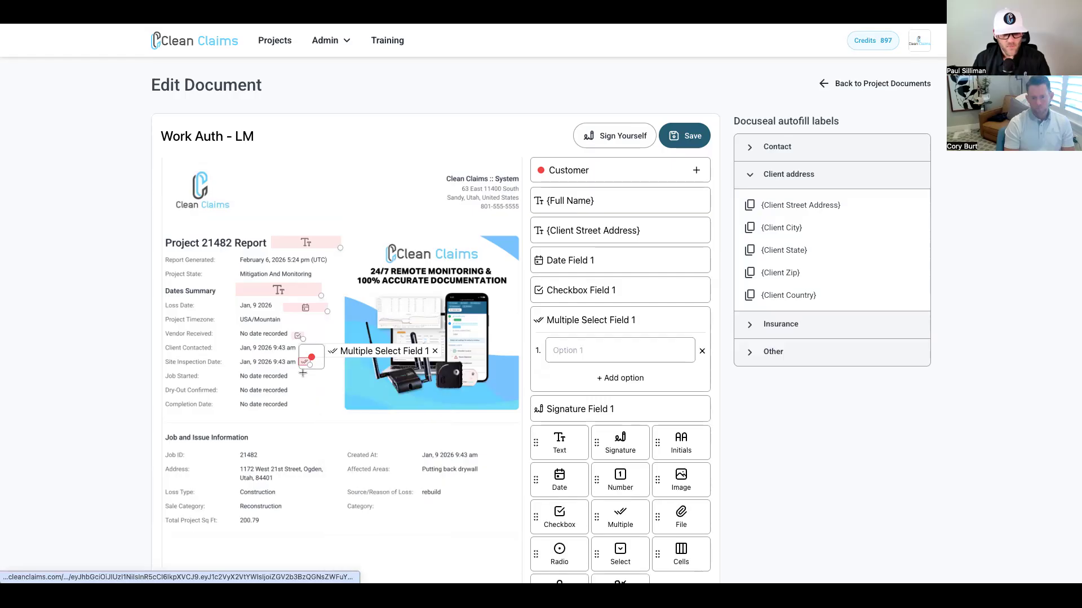
Step: Give the multiple select field the options Yes and No, and draw the No option's box beside the first one on the page
click(616, 379)
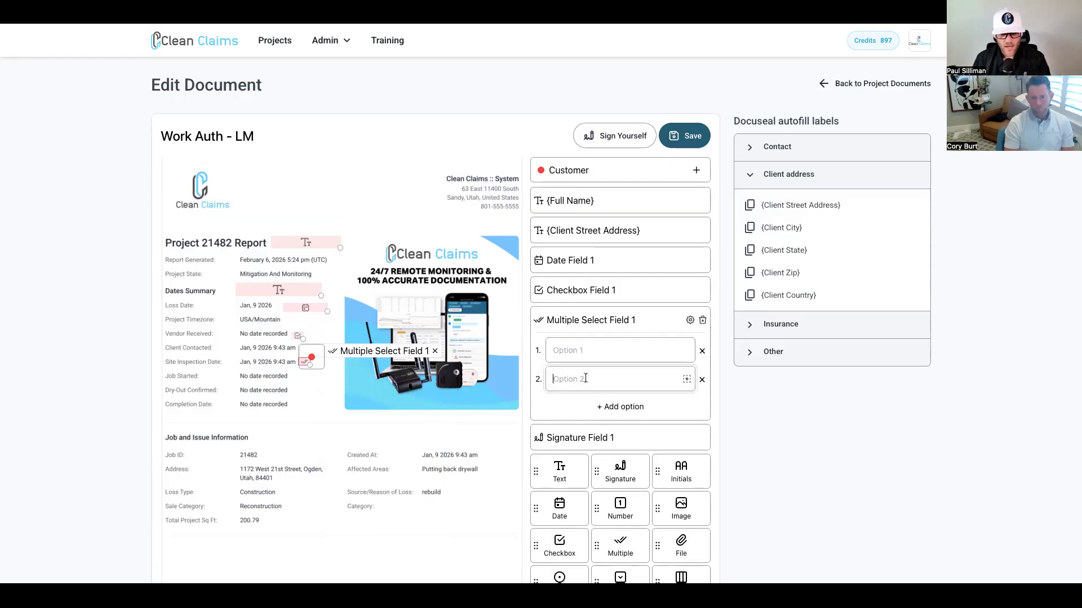
click(567, 354)
text(Yes)
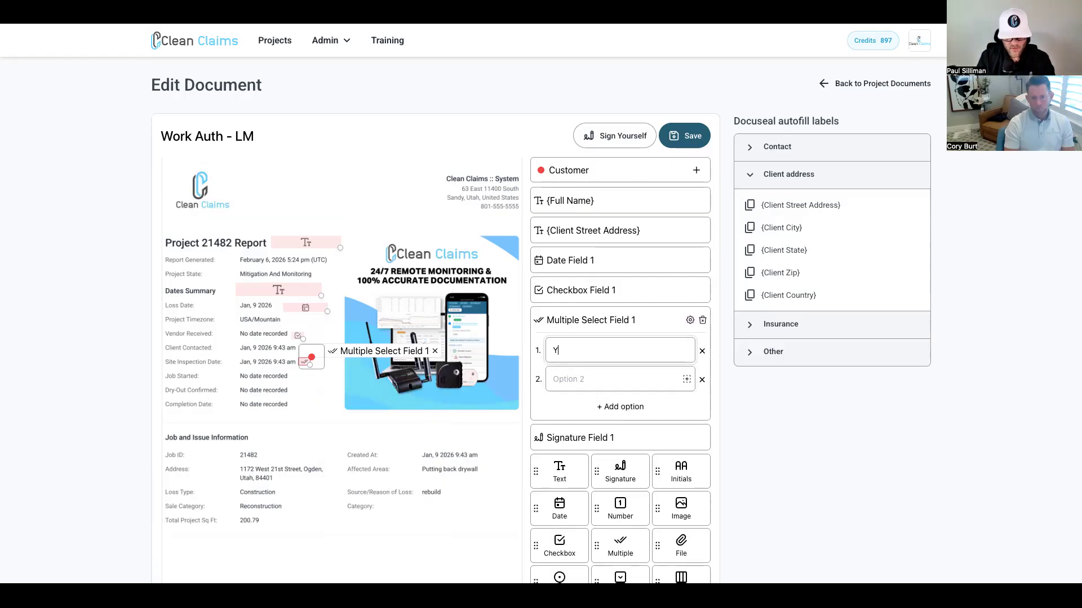
click(589, 375)
text(No)
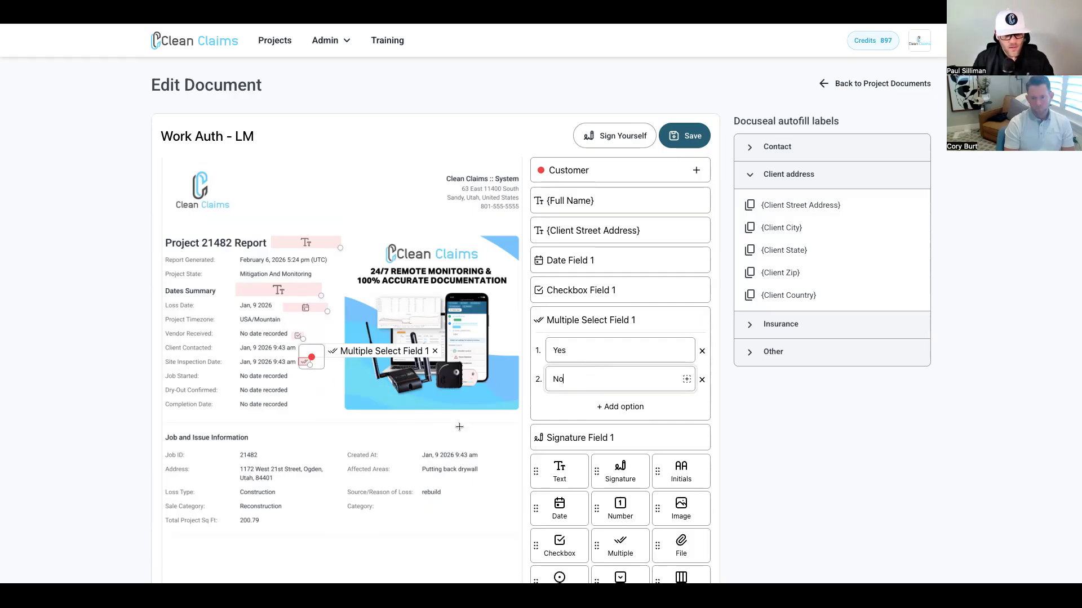
click(687, 381)
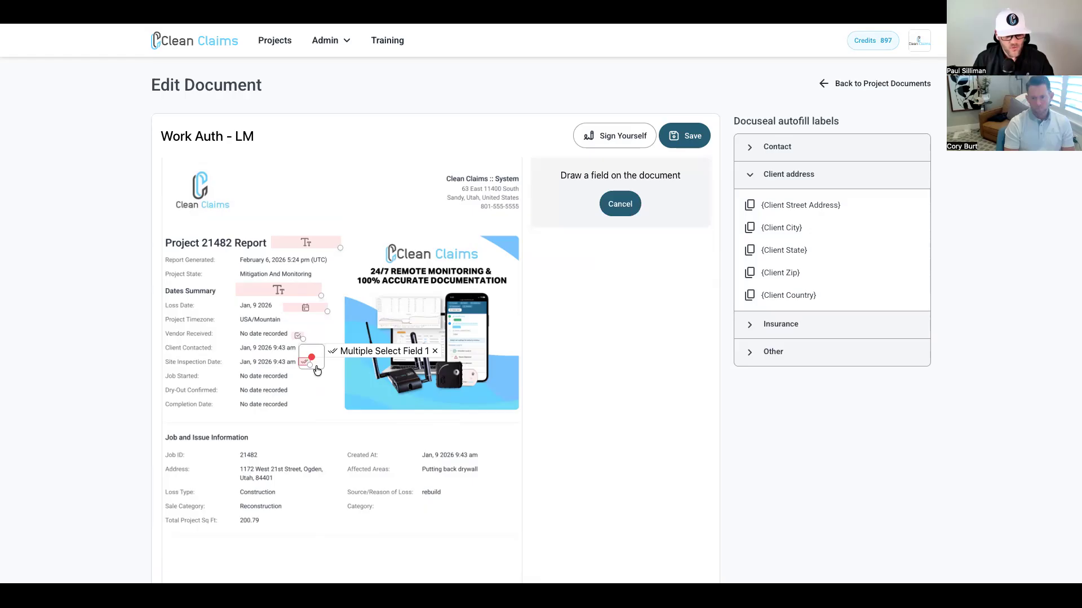
drag(328, 359, 343, 368)
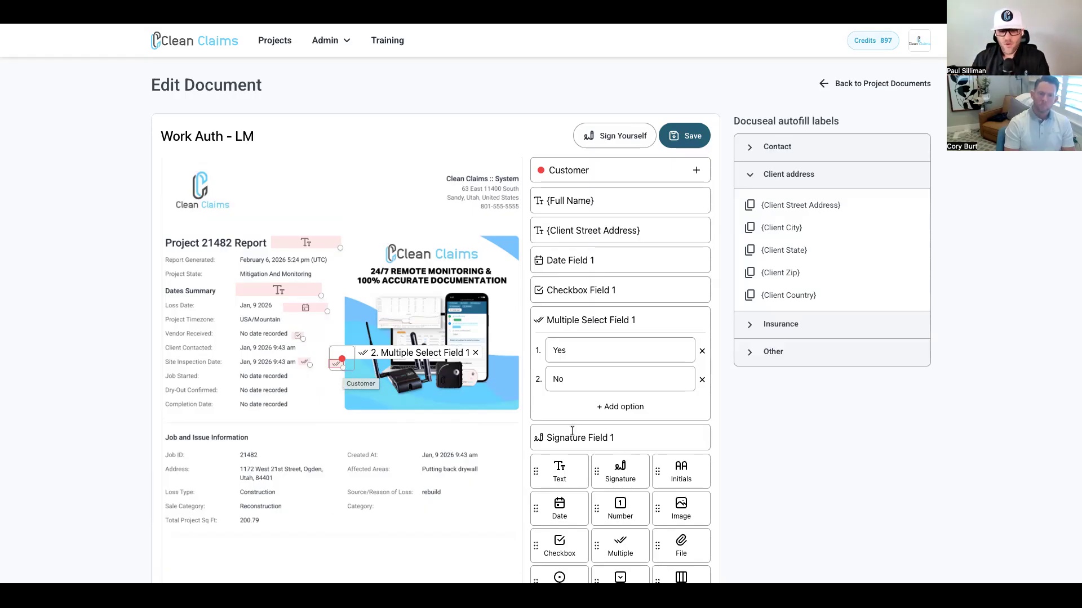
Step: Add a radio field beside the Policy Number value in the Client Information section
scroll(574, 473, down, 2)
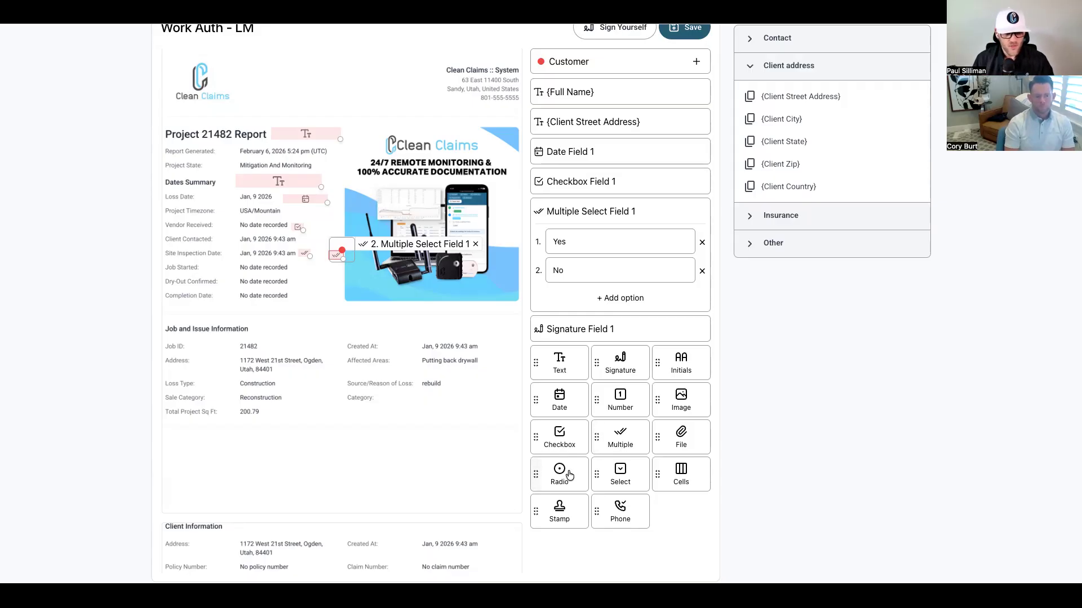
scroll(408, 393, down, 1)
scroll(408, 393, down, 5)
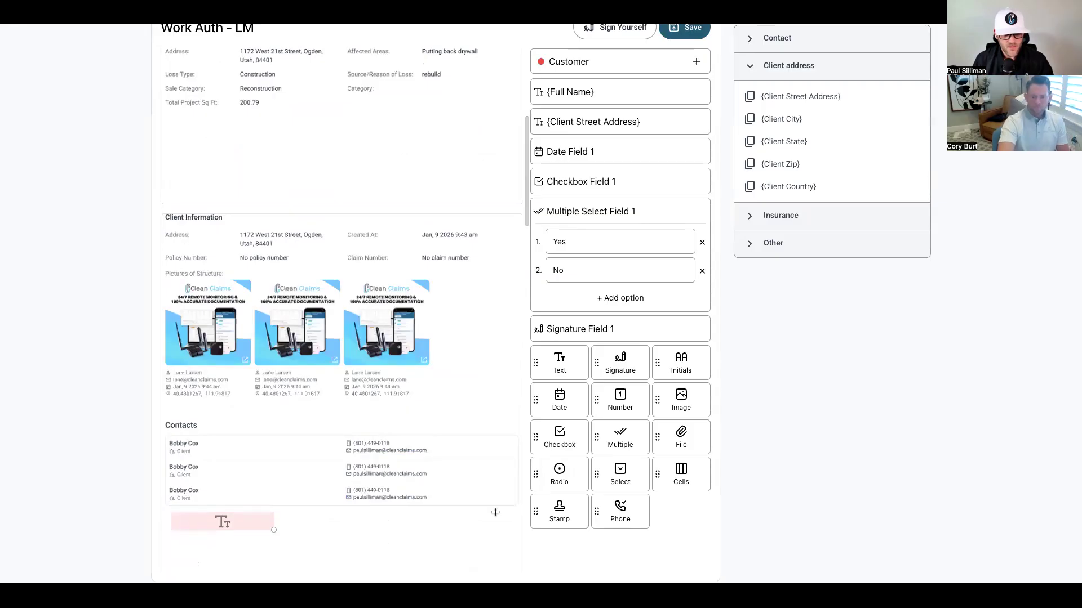
click(560, 470)
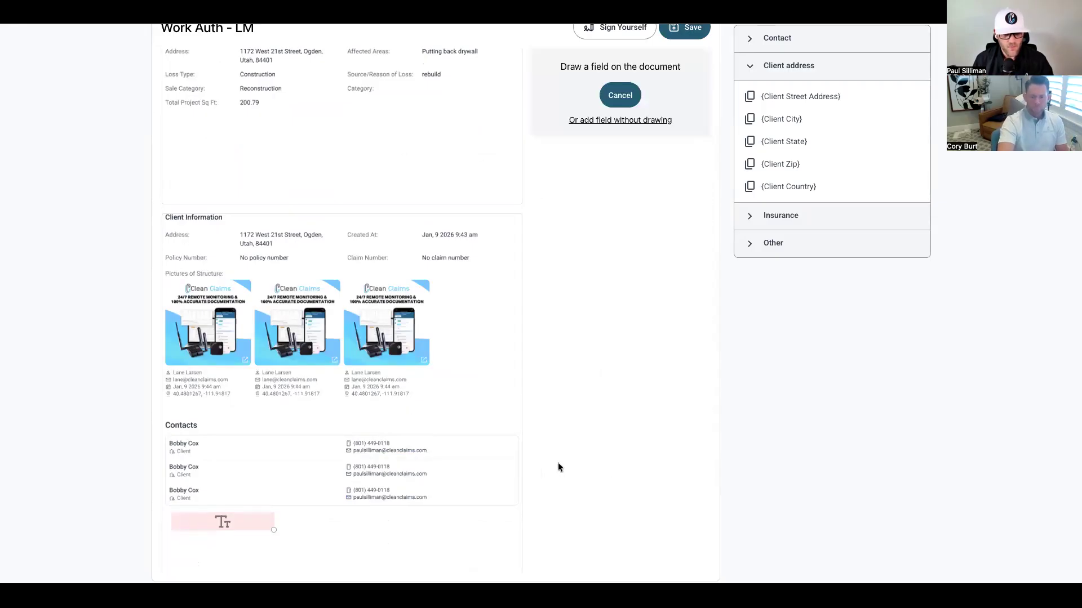
click(302, 258)
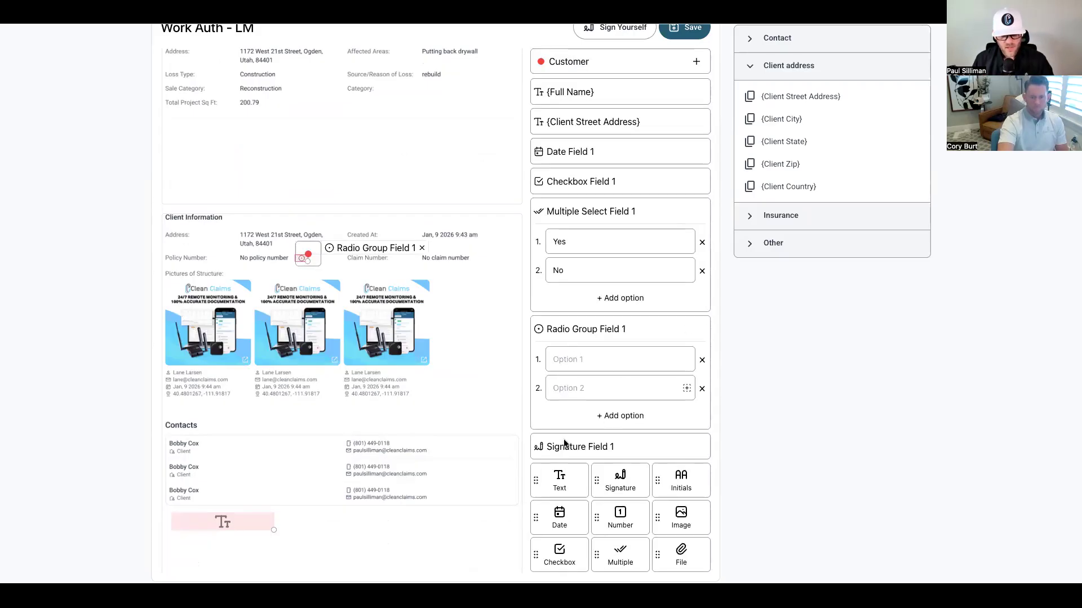
Step: Define three options for the radio group: Fire, Water and Mold
click(566, 365)
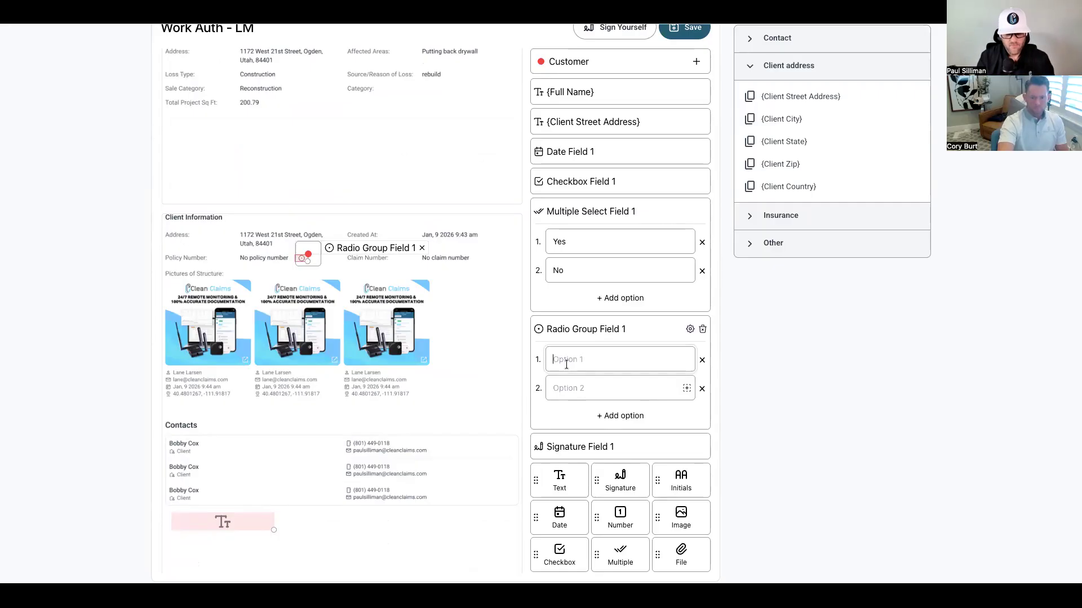
text(Fire)
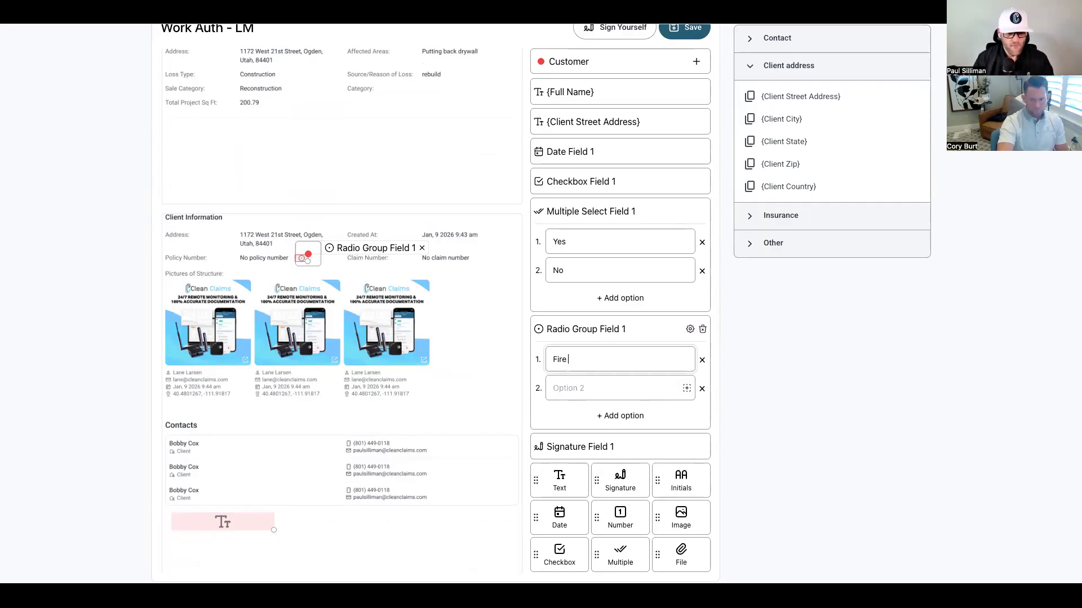
click(598, 384)
text(Water)
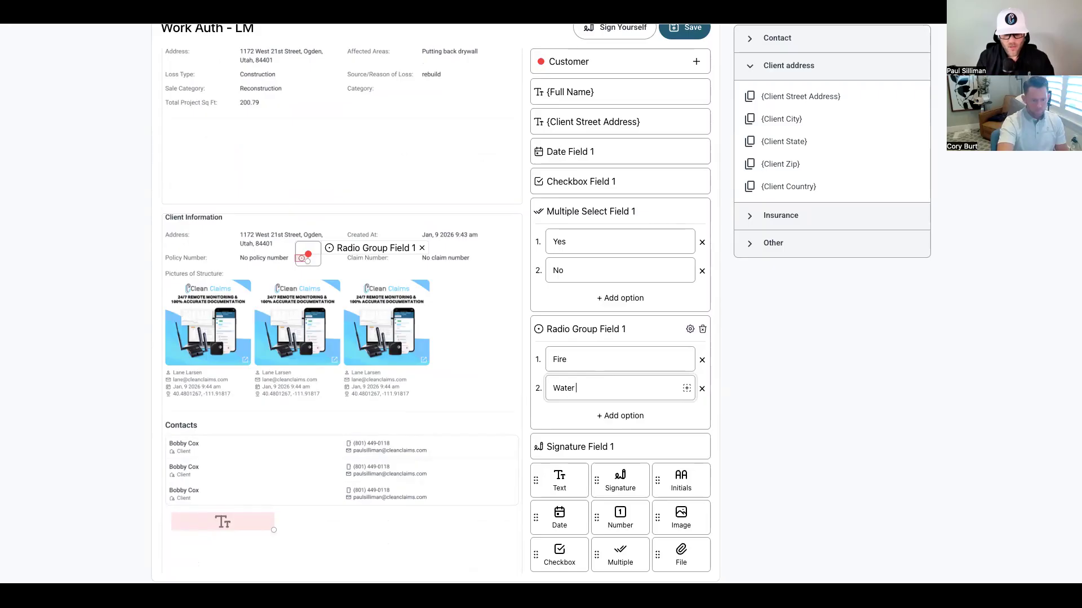
click(622, 415)
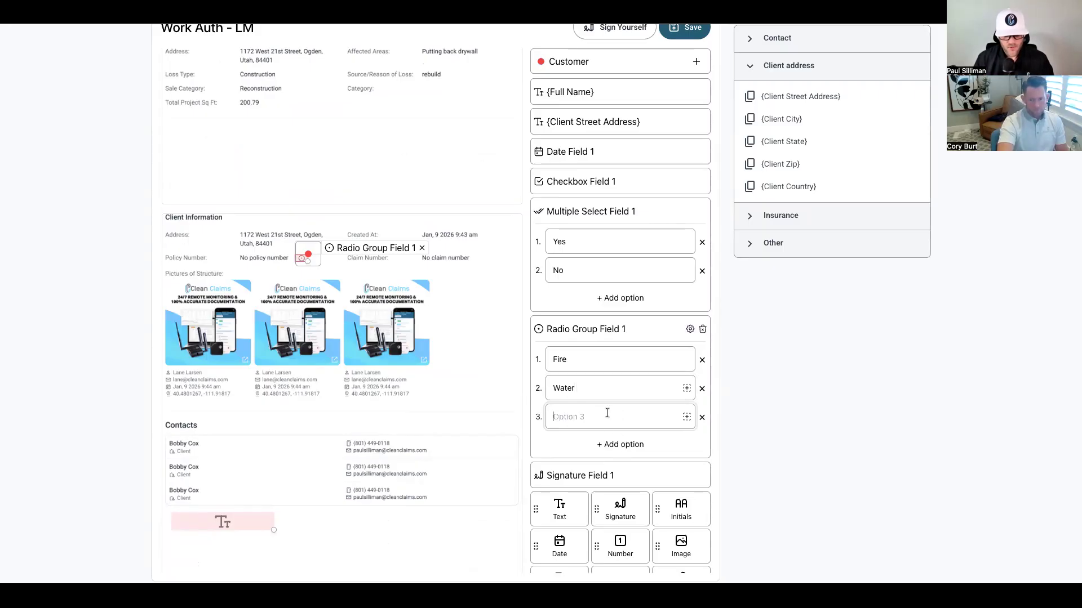
text(Mold)
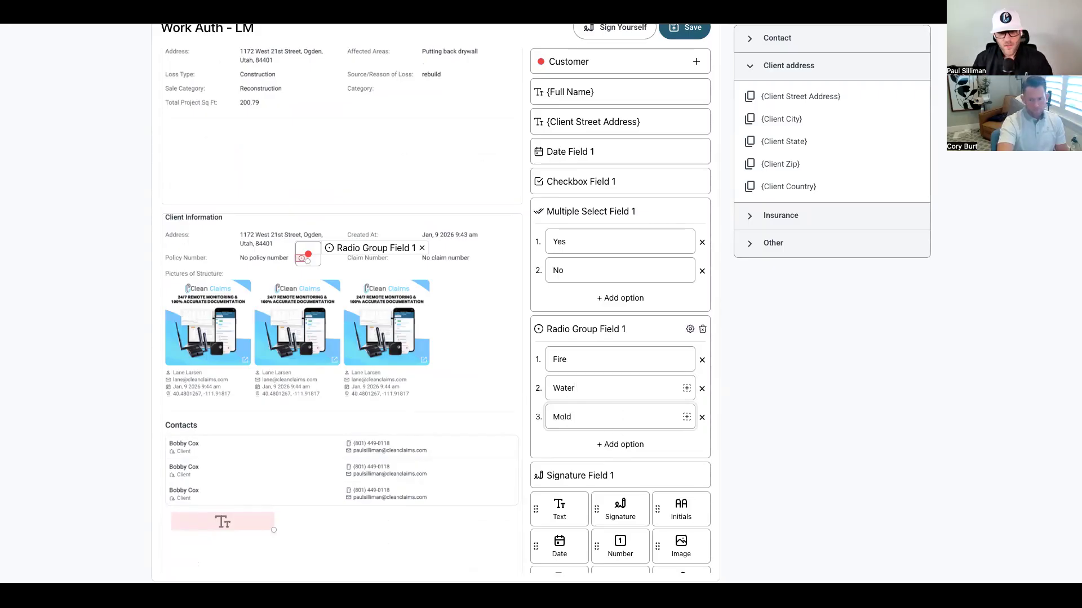
Step: Draw the radio boxes for the Water and Mold options beside the first radio box in the Policy Number row
click(687, 388)
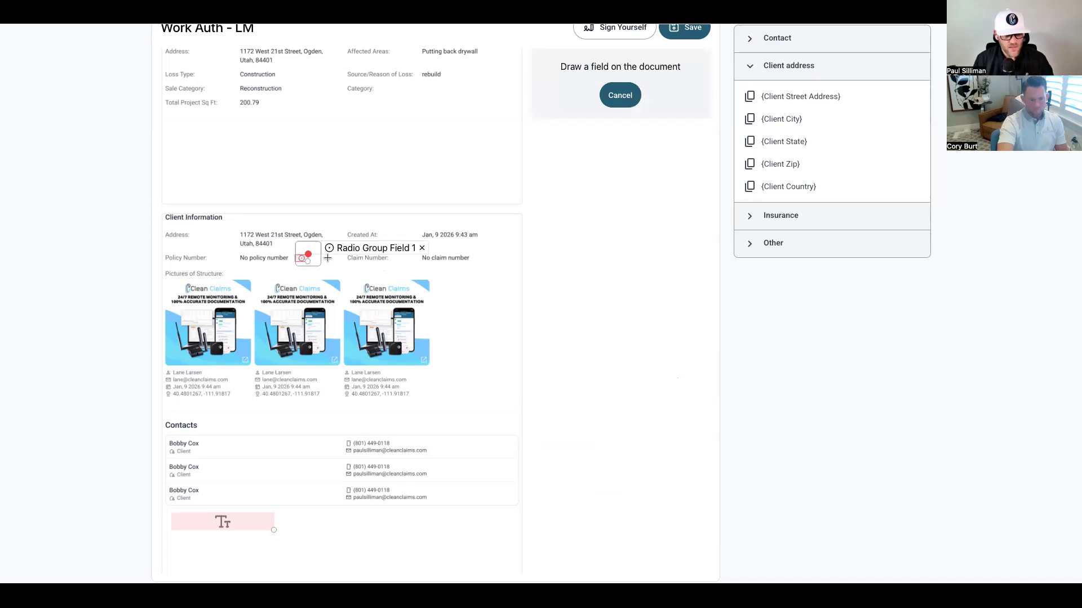
drag(322, 256, 341, 269)
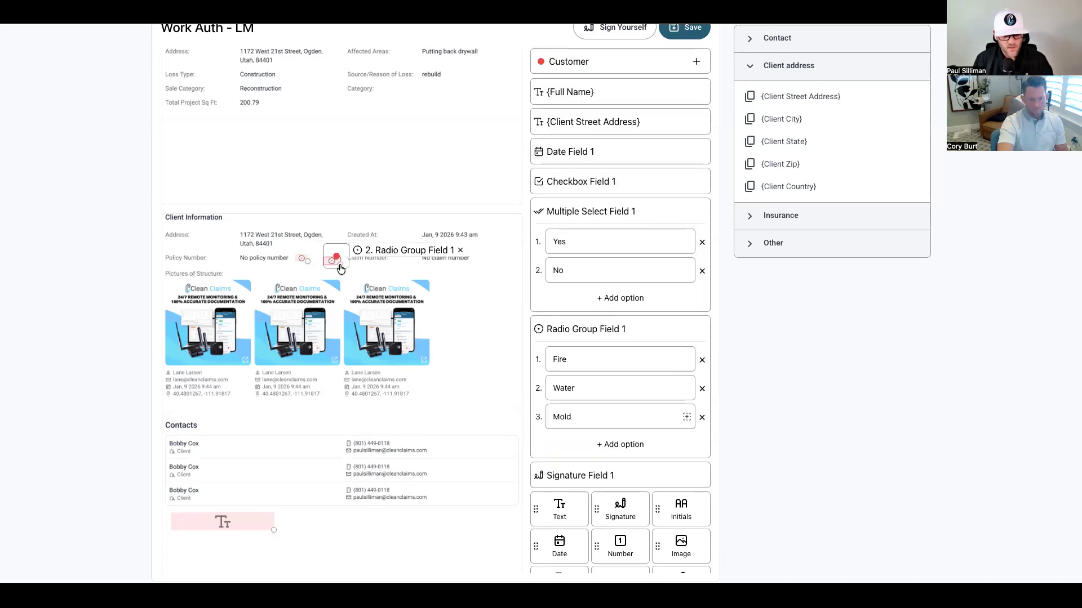
click(686, 417)
drag(356, 260, 375, 279)
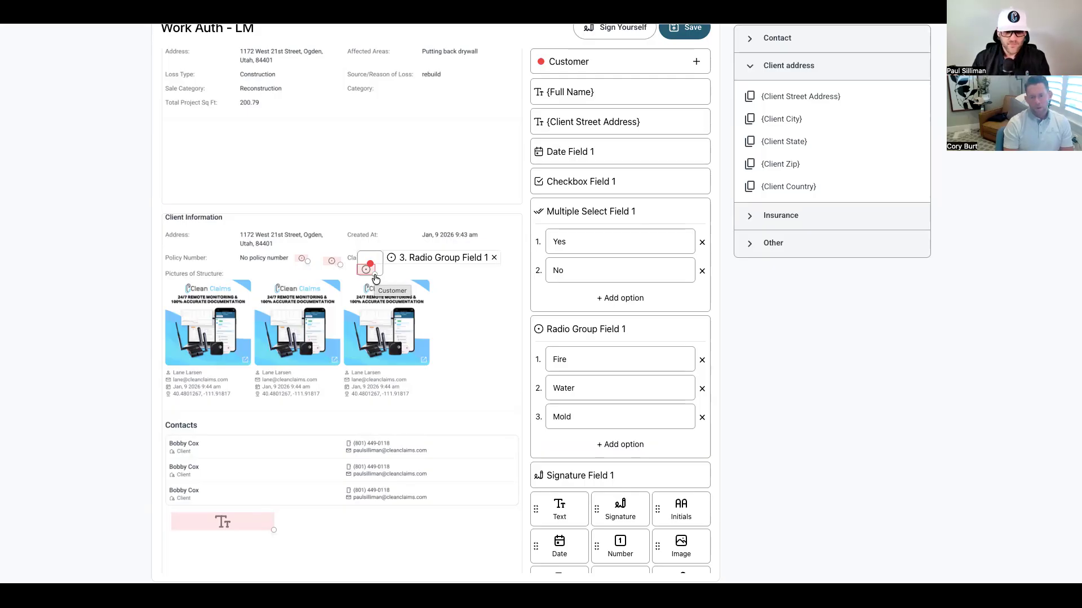
Step: Rename the radio group field as Loss Types
scroll(593, 405, up, 1)
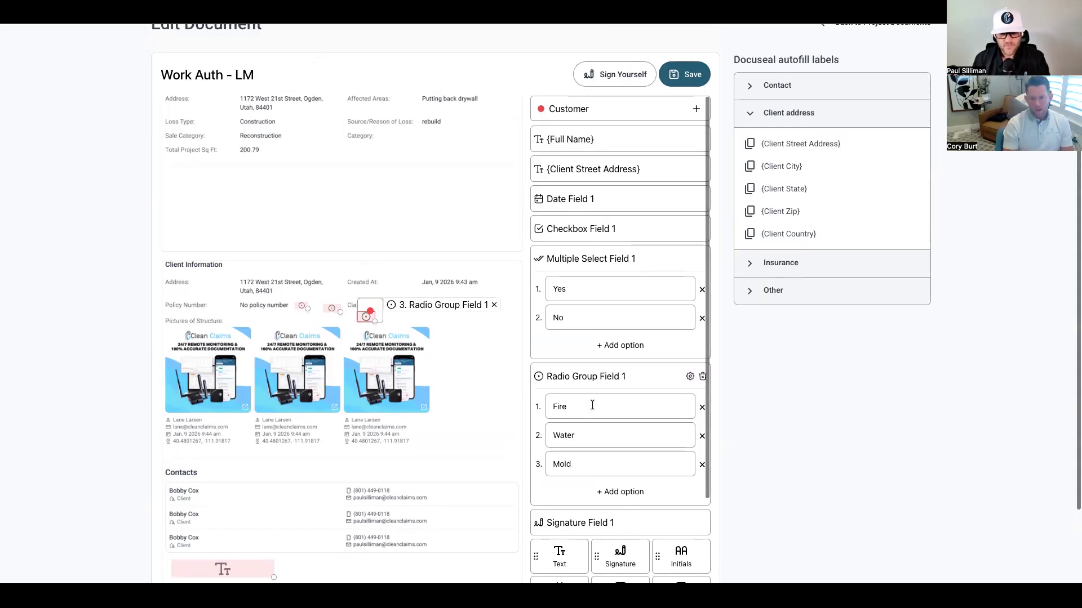
scroll(592, 407, down, 1)
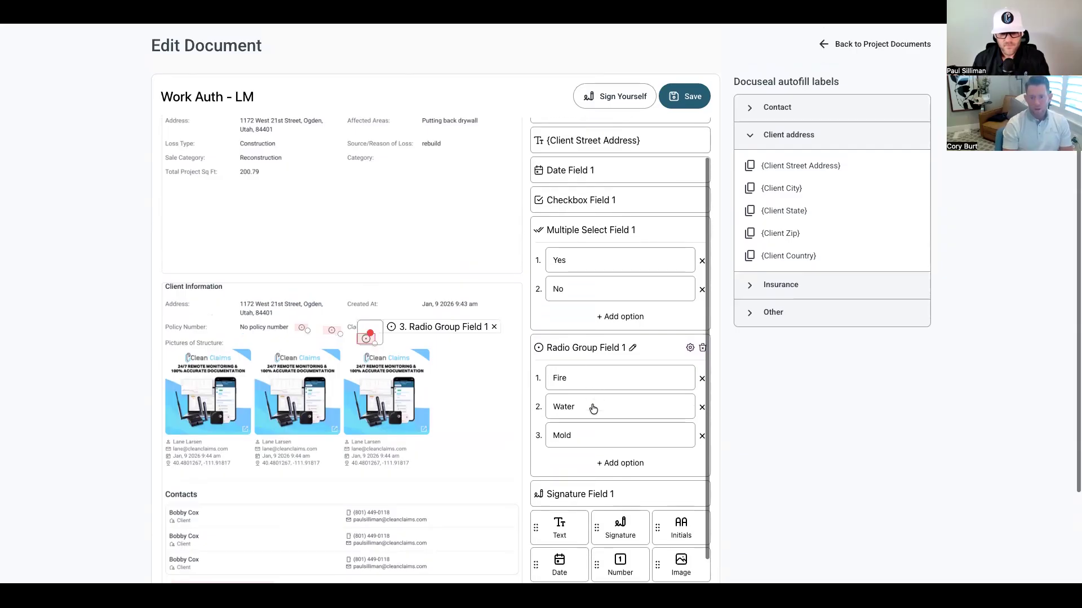
click(689, 348)
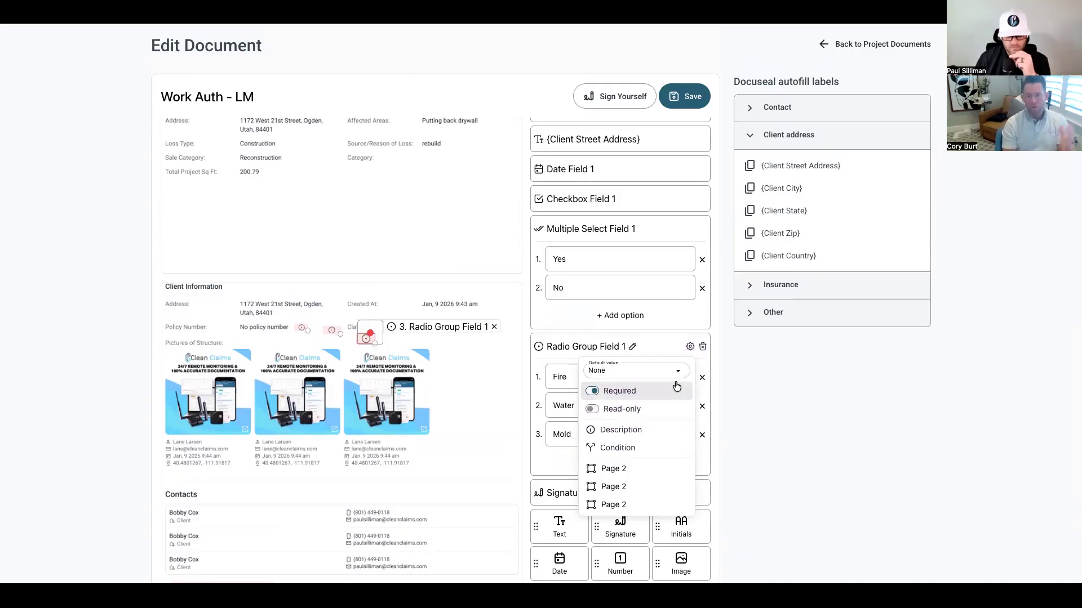
click(632, 347)
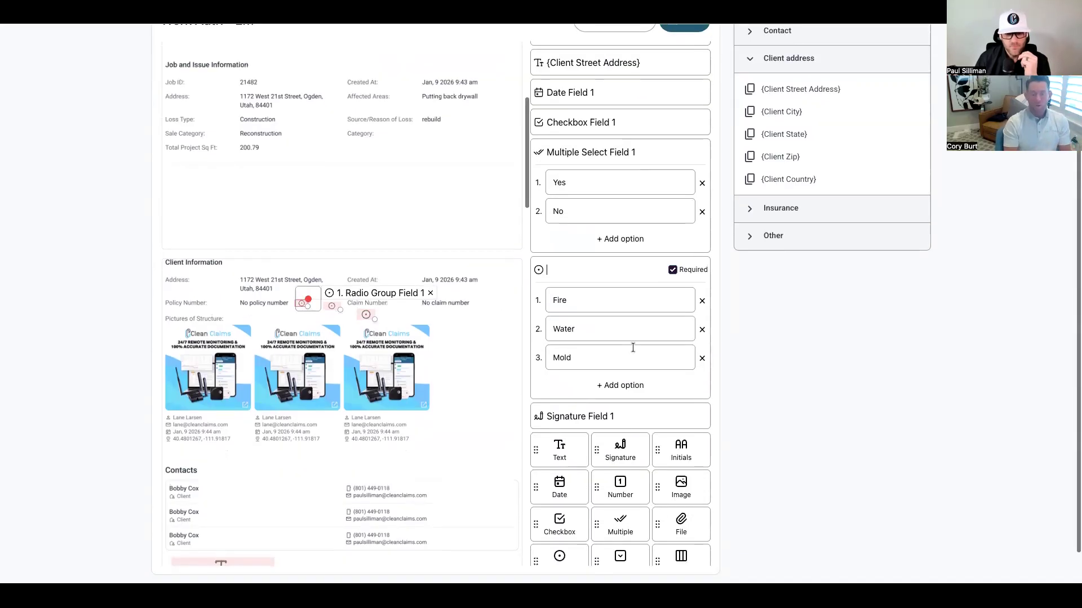
text(Loss)
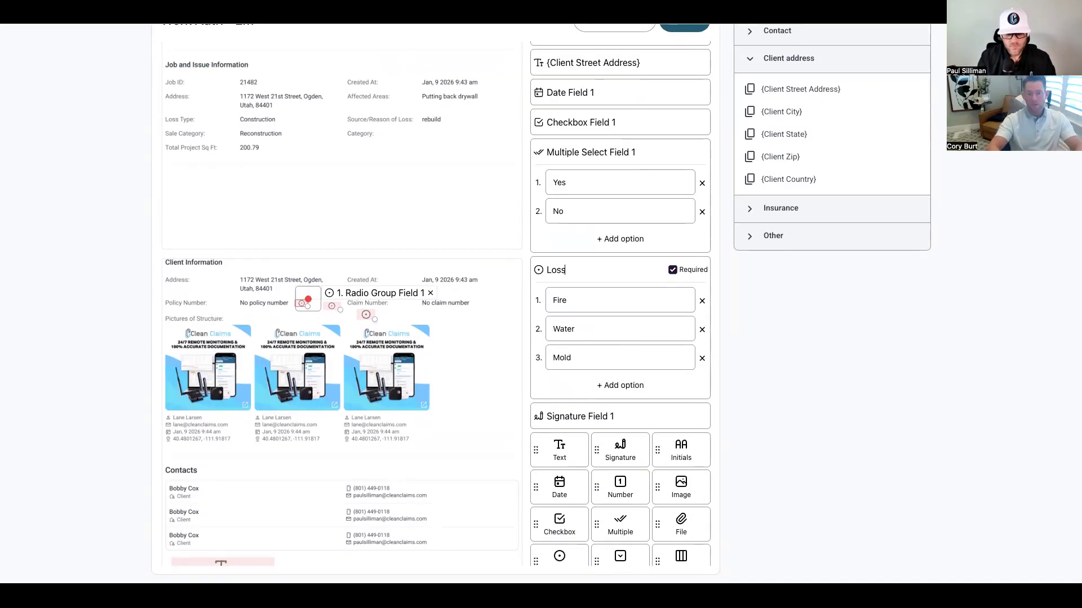
text( Types)
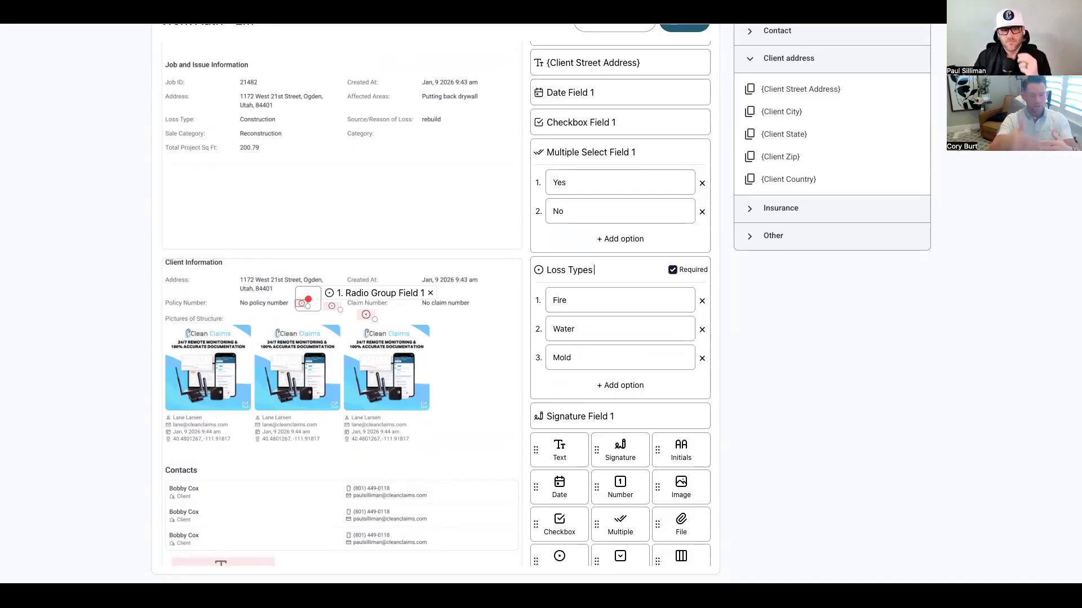
click(786, 376)
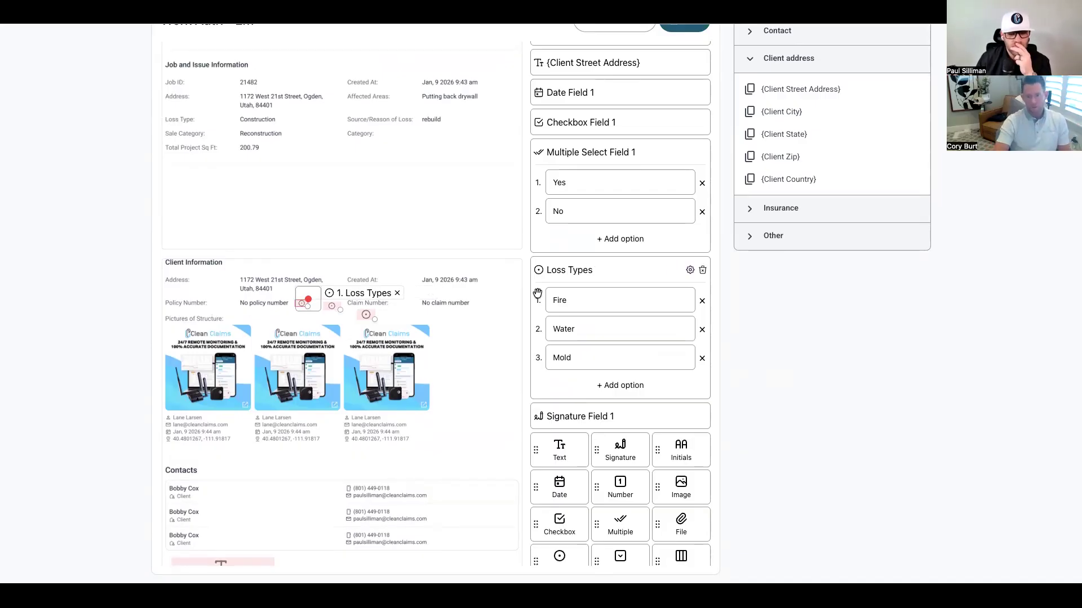
scroll(537, 293, down, 3)
scroll(537, 293, up, 3)
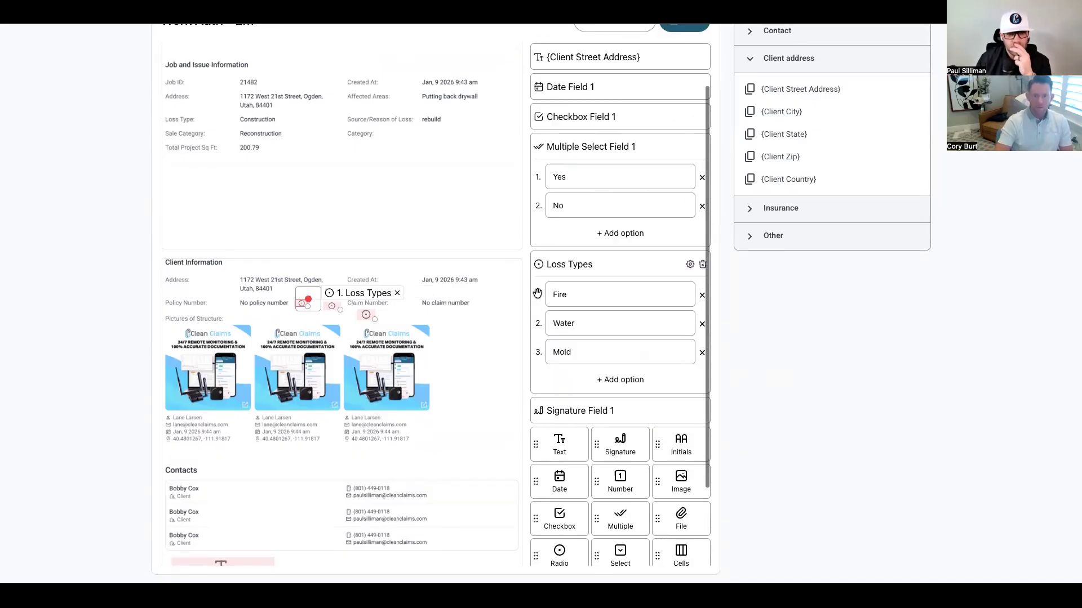
scroll(537, 293, up, 2)
scroll(537, 292, up, 2)
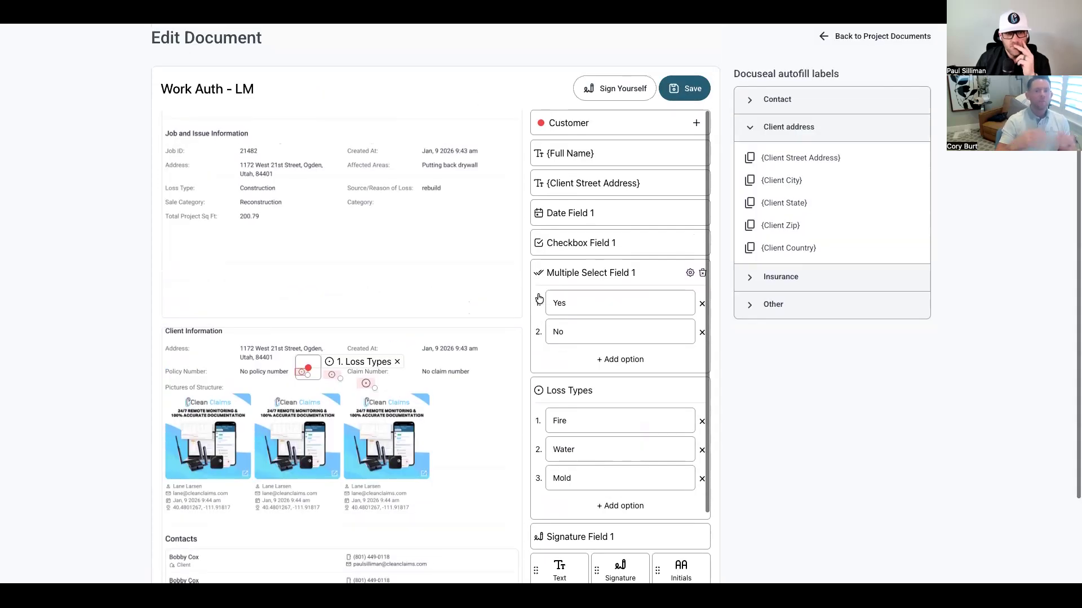
scroll(456, 302, down, 3)
scroll(457, 302, down, 5)
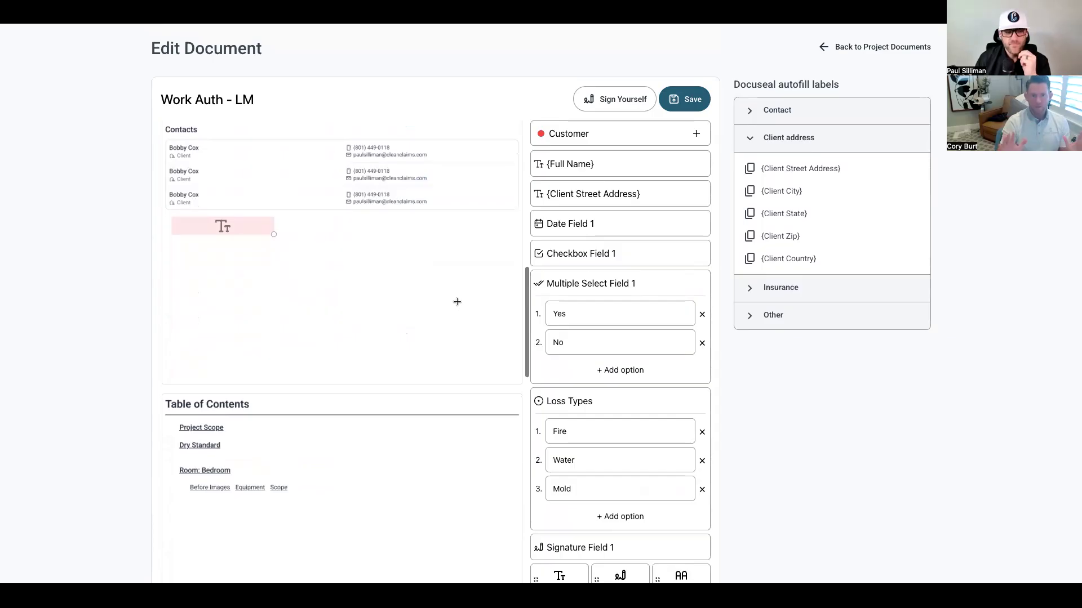
scroll(457, 302, up, 8)
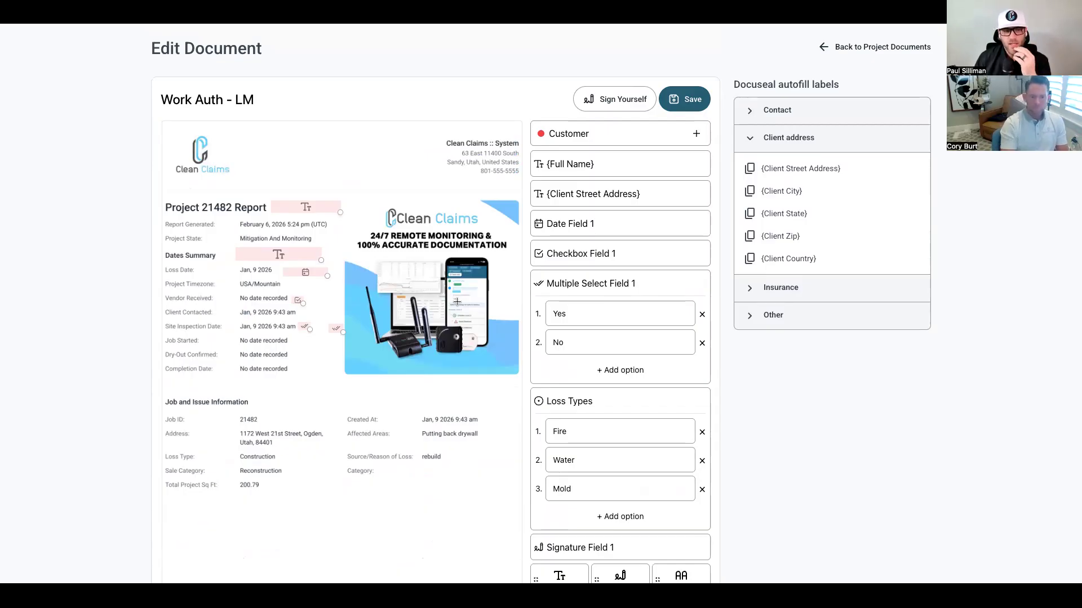
Step: Add a second signature field just below the existing one at the end of the Bedroom scope section
scroll(586, 384, down, 3)
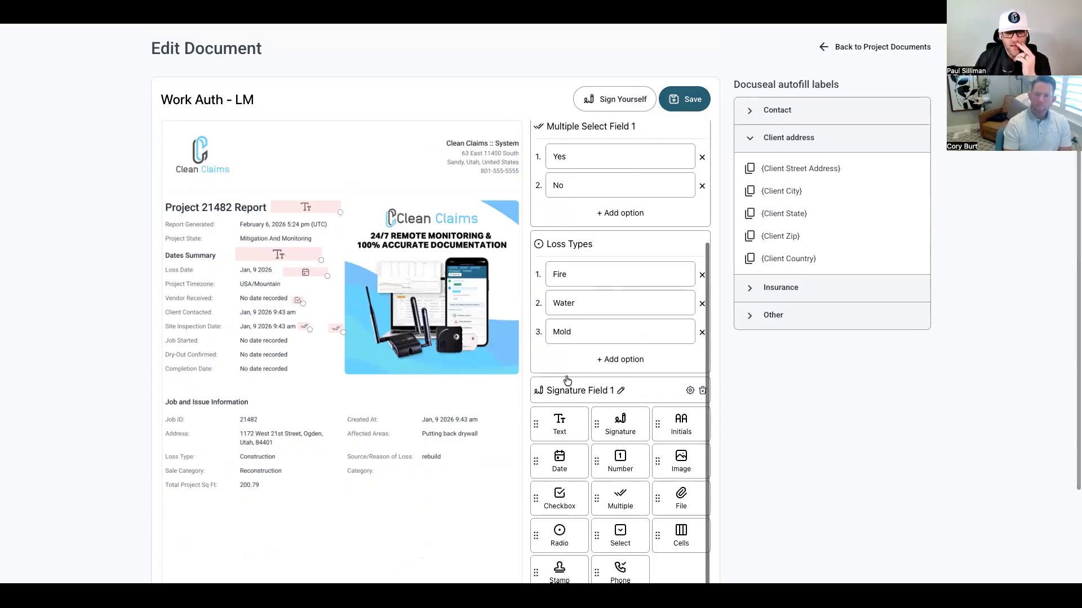
scroll(437, 387, down, 1)
scroll(437, 387, down, 4)
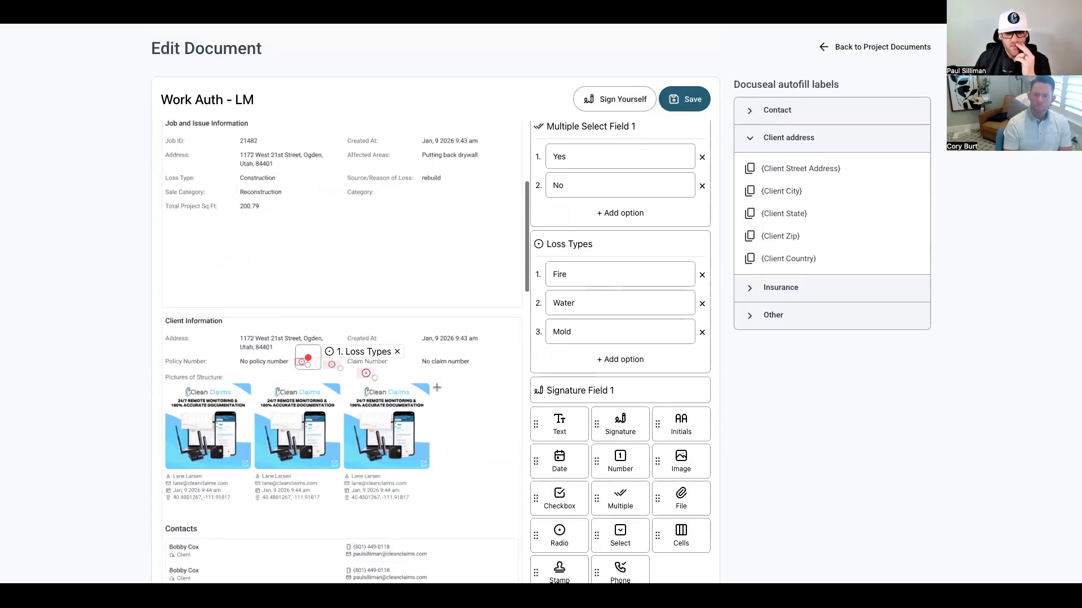
click(620, 426)
scroll(412, 378, down, 10)
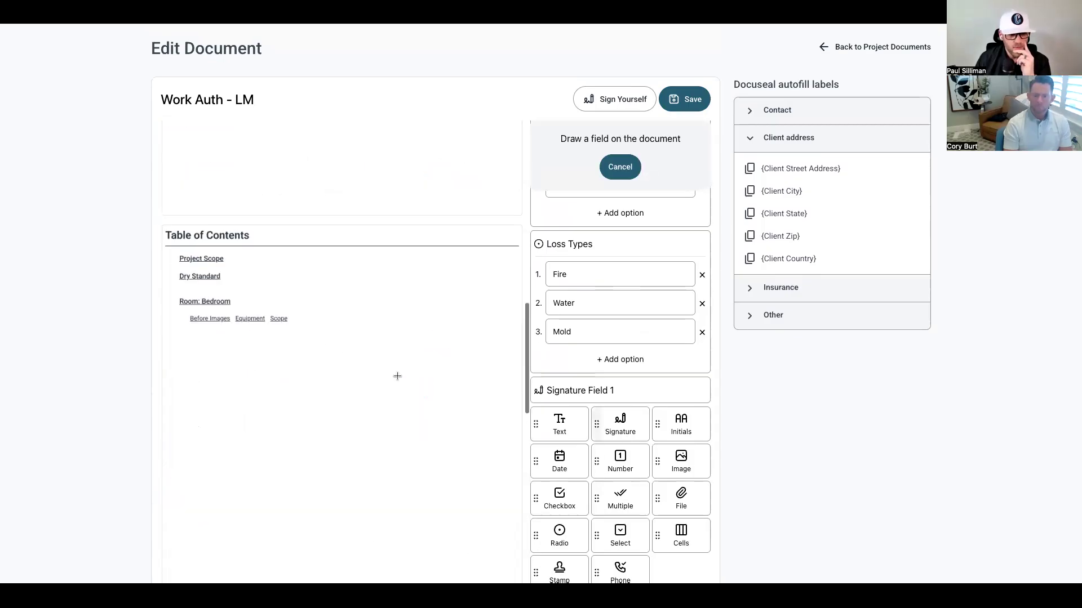
scroll(397, 376, down, 10)
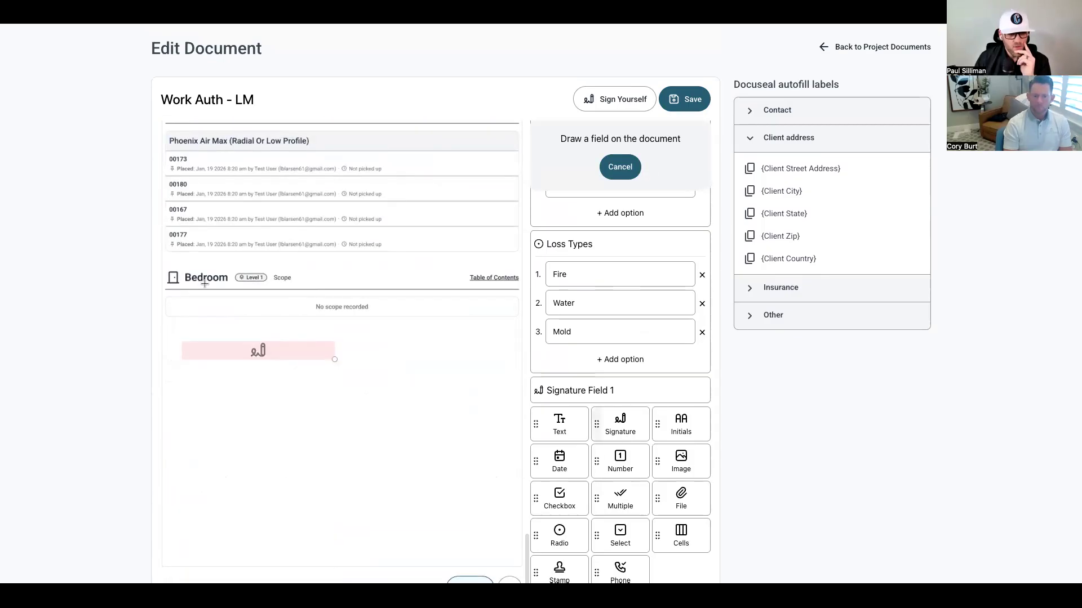
drag(186, 371, 336, 388)
drag(336, 388, 334, 388)
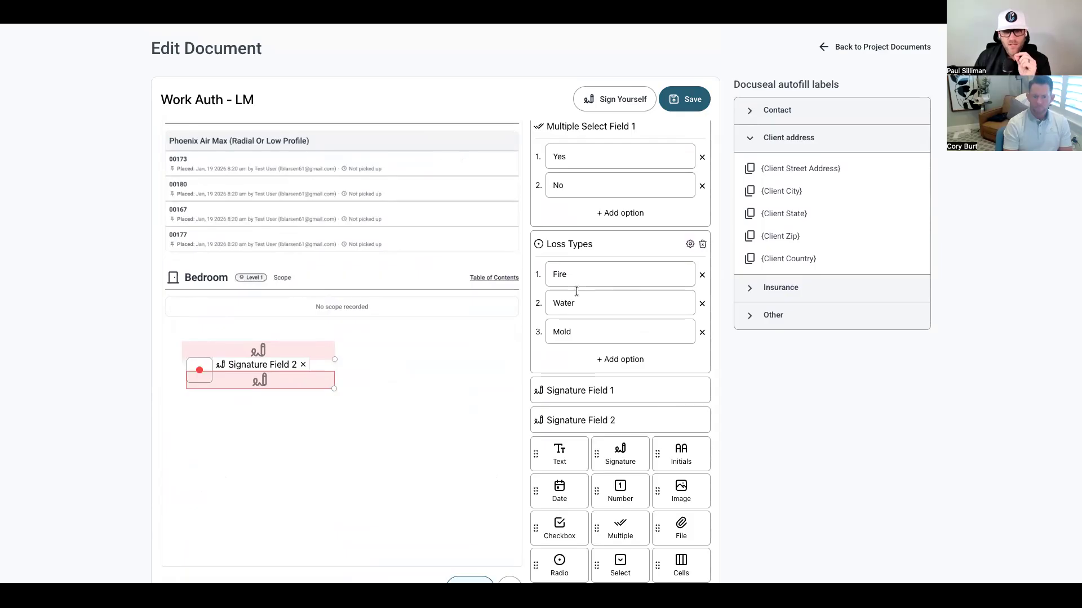
Step: Assign the second signature field to the Tech signer
scroll(578, 276, up, 3)
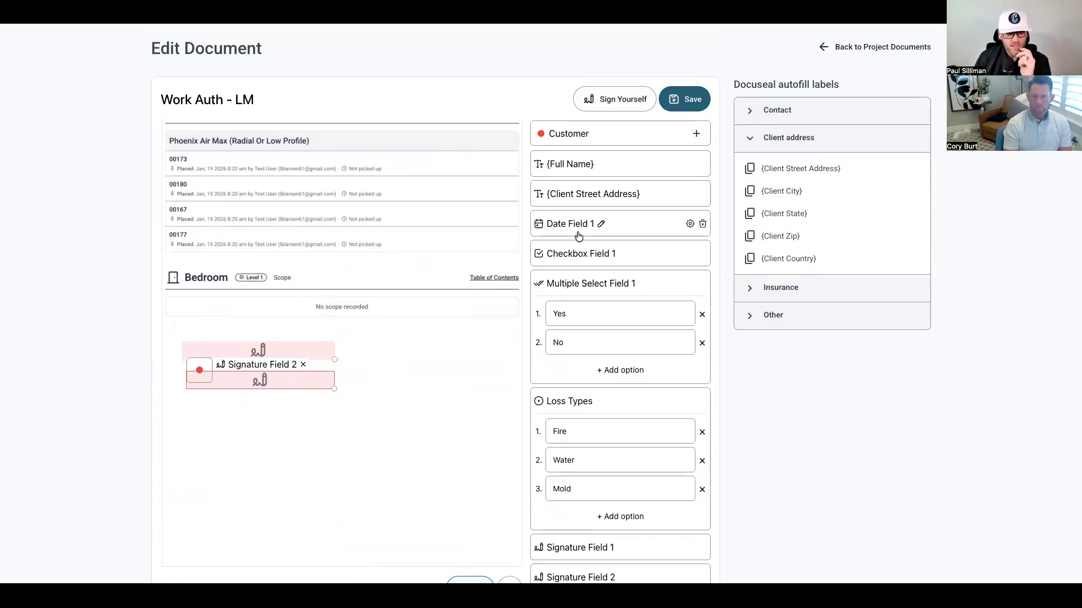
click(201, 370)
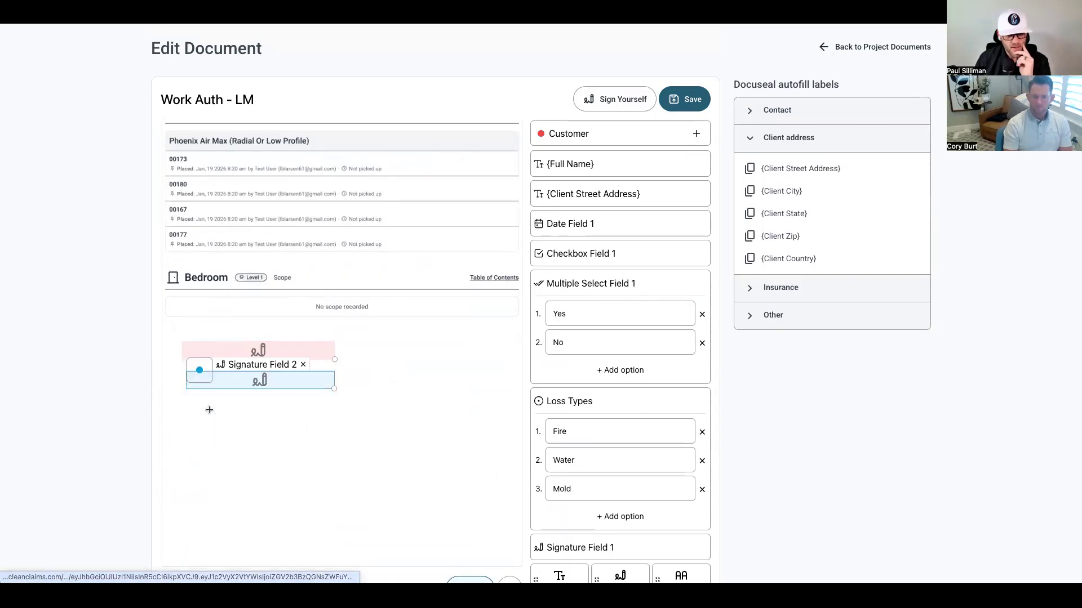
click(210, 415)
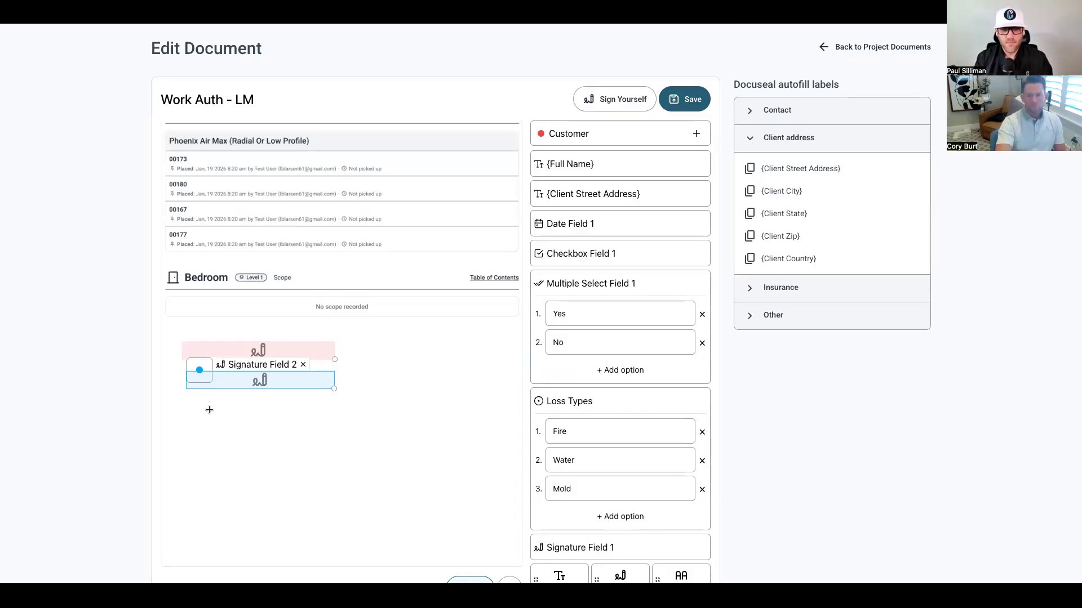
Step: Add a large text field named Scope of work for the Tech signer below the two signature fields
scroll(569, 383, down, 3)
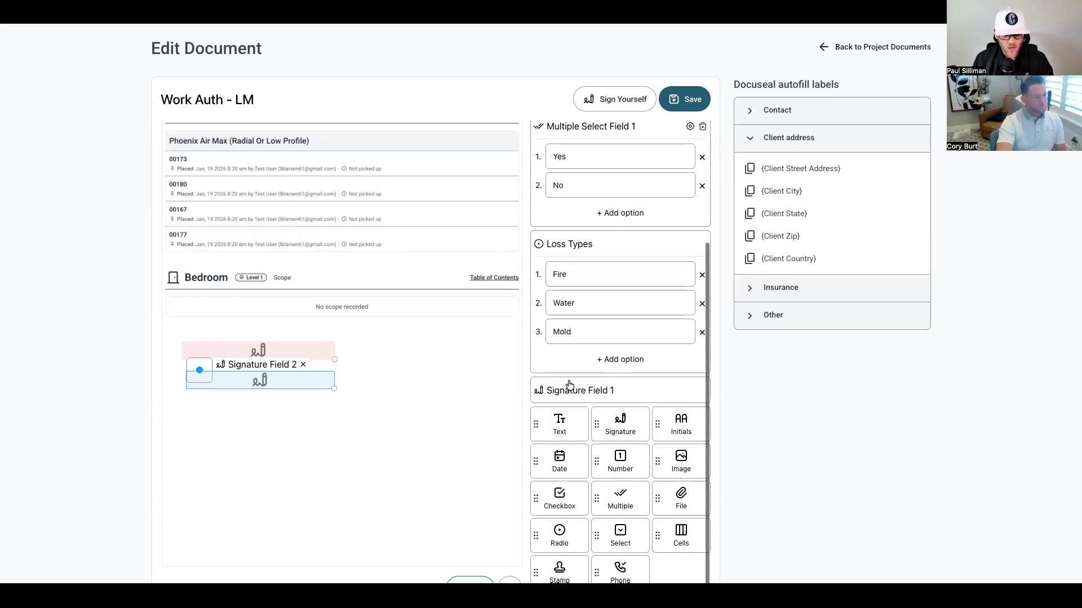
click(569, 426)
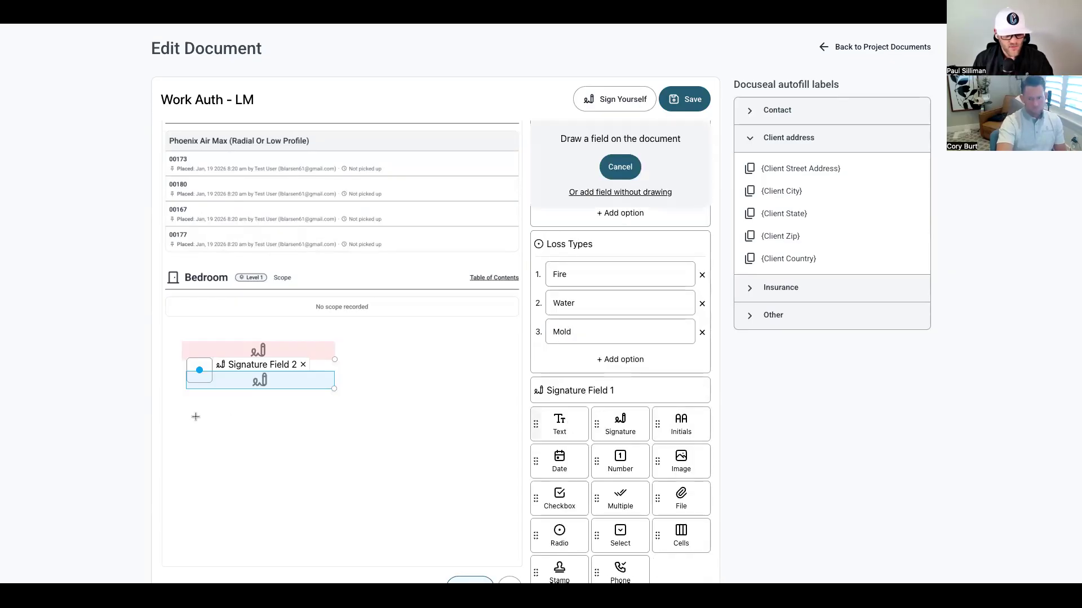
mouse_move(194, 417)
mouse_down()
mouse_move(417, 448)
mouse_move(521, 502)
mouse_move(503, 498)
mouse_up()
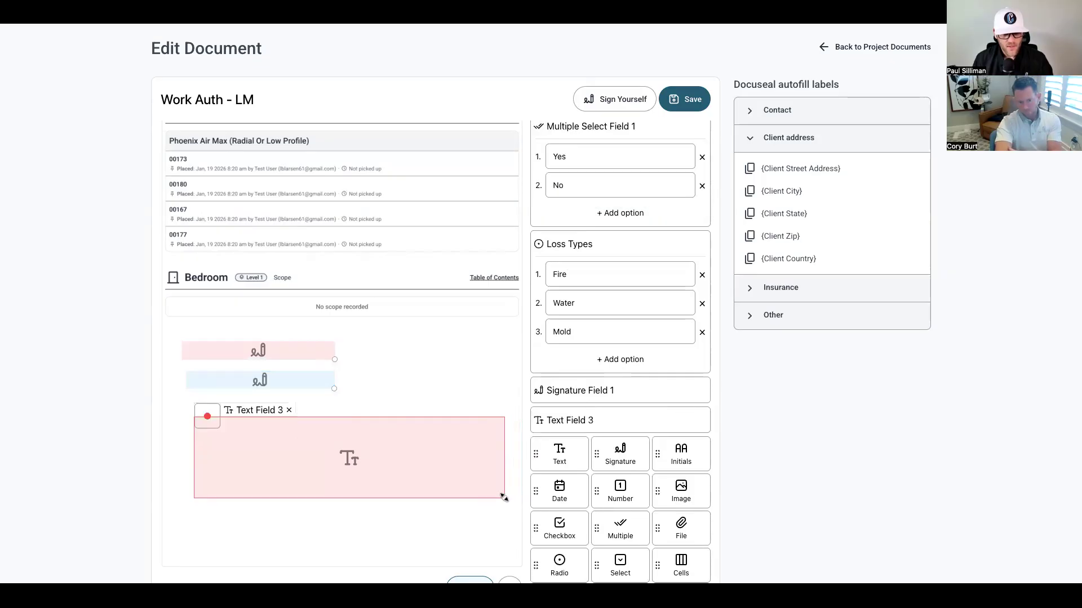
click(591, 423)
scroll(586, 424, down, 2)
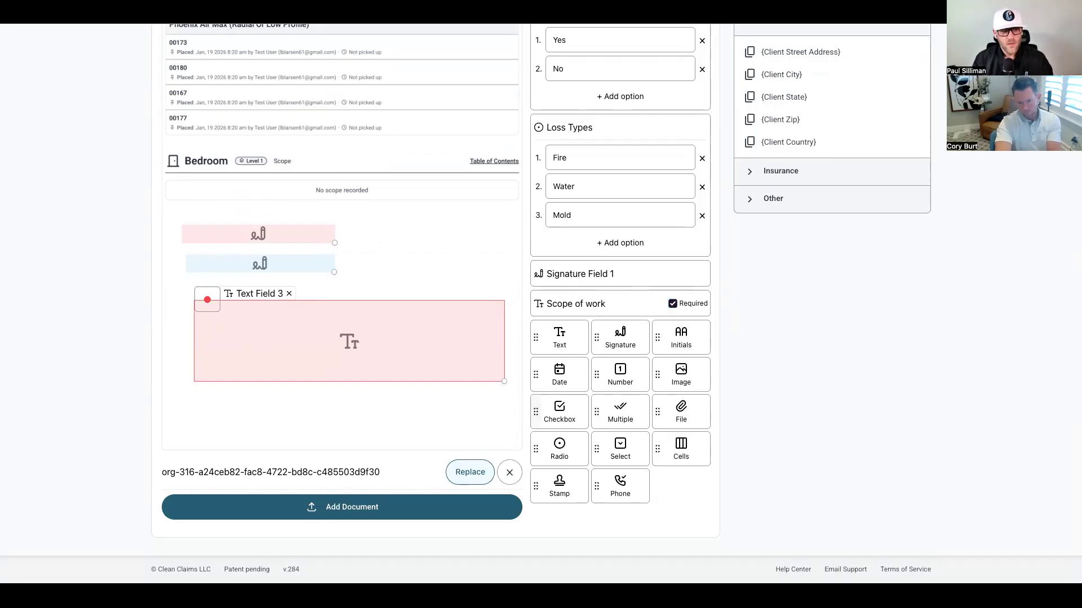
click(207, 300)
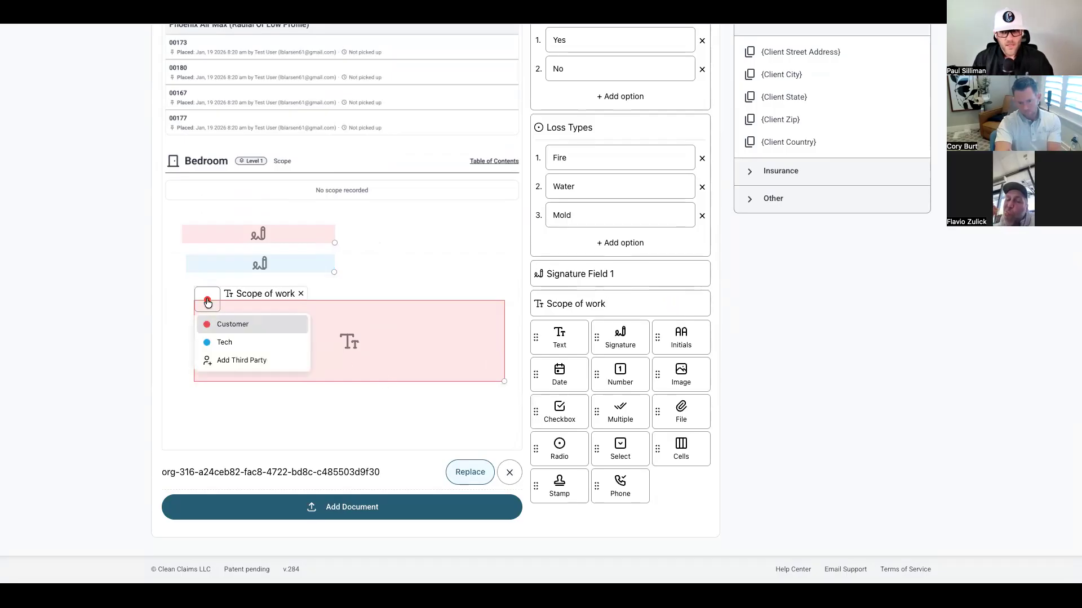
click(226, 341)
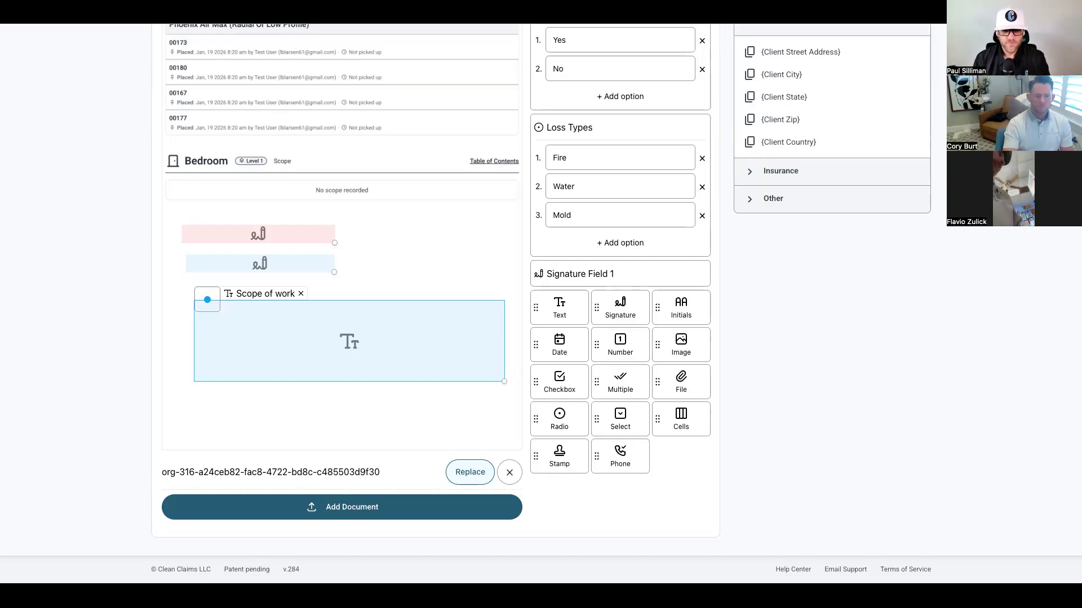
Step: In the Tech signer's field list, move the signature field above Scope of work
scroll(682, 215, up, 5)
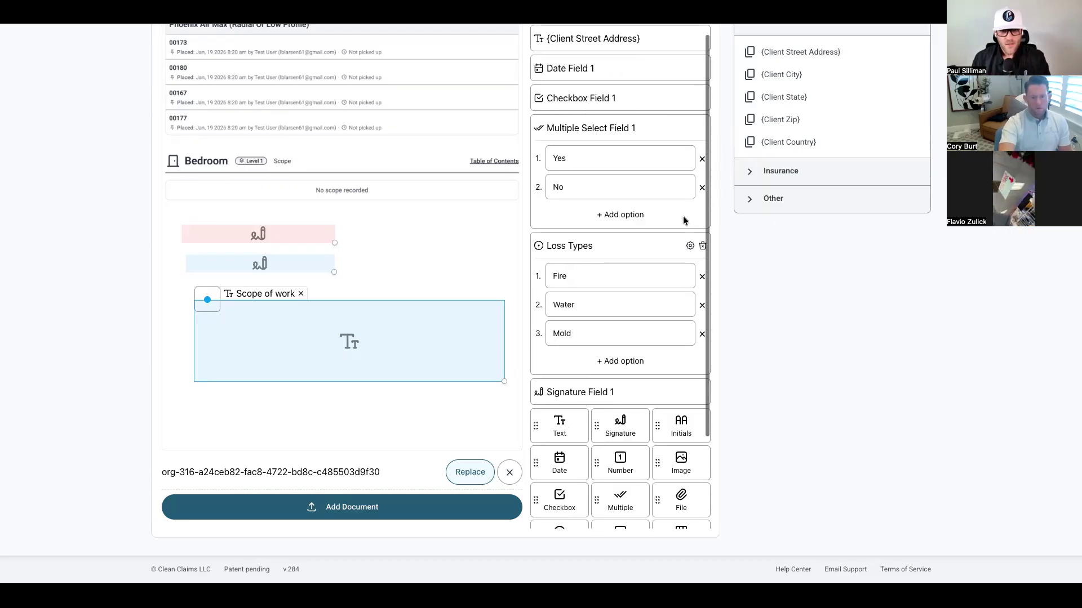
scroll(682, 216, up, 3)
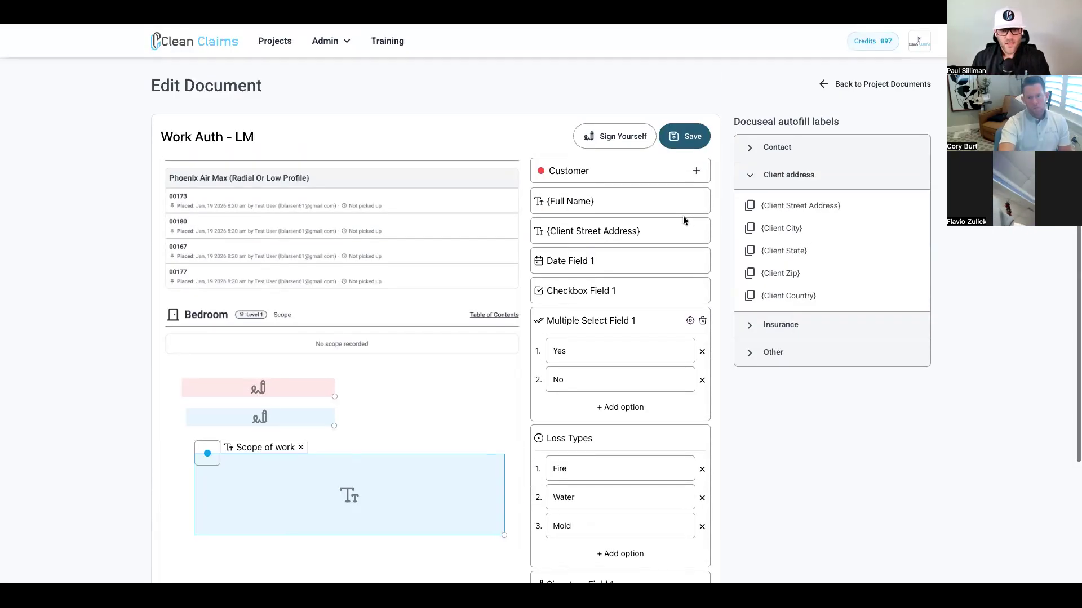
click(643, 167)
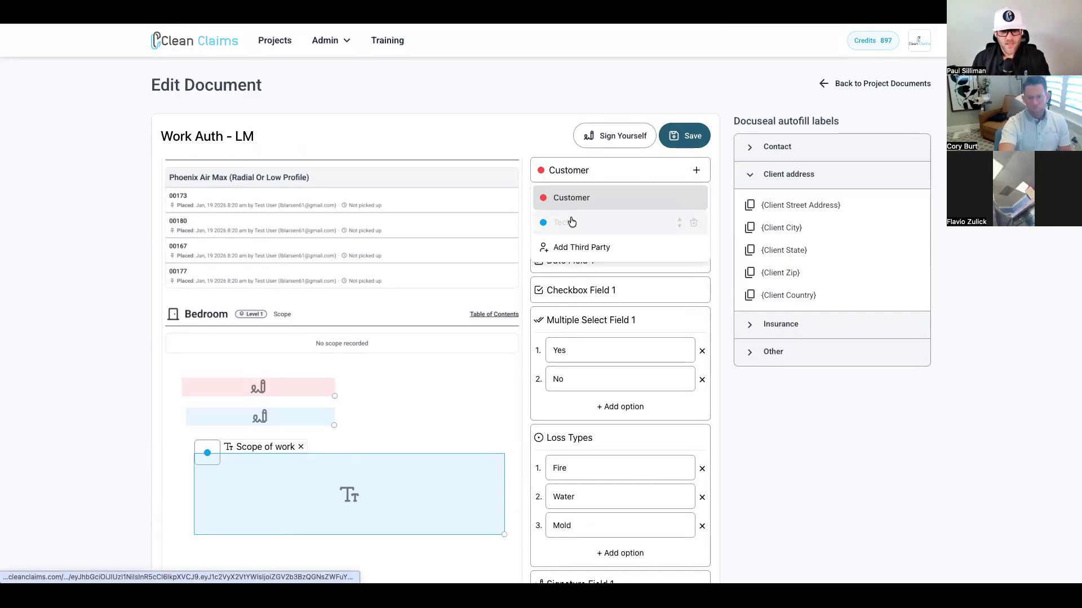
click(573, 226)
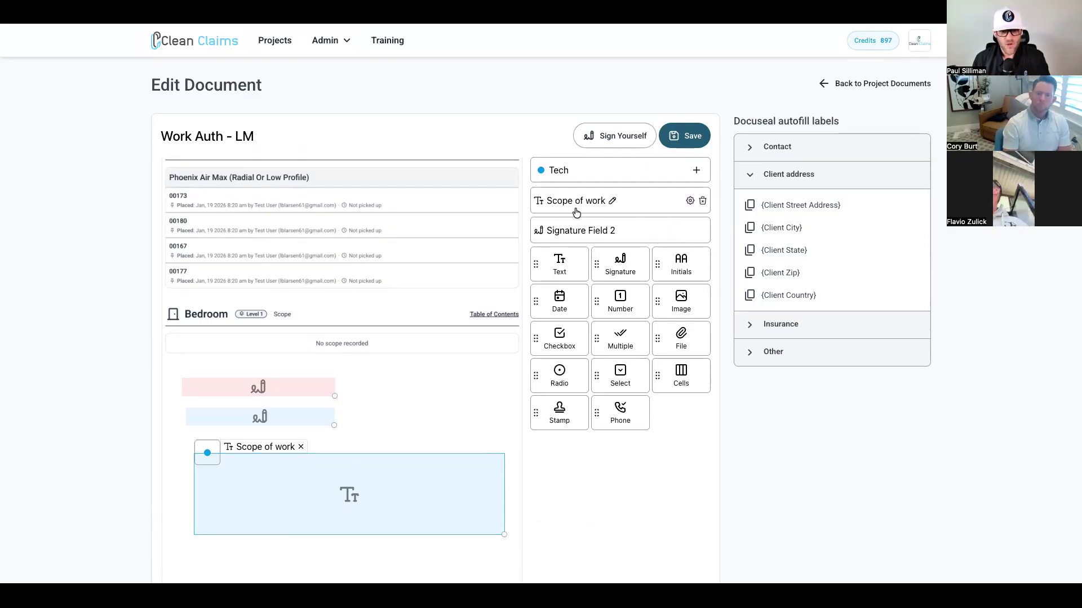
drag(542, 200, 542, 232)
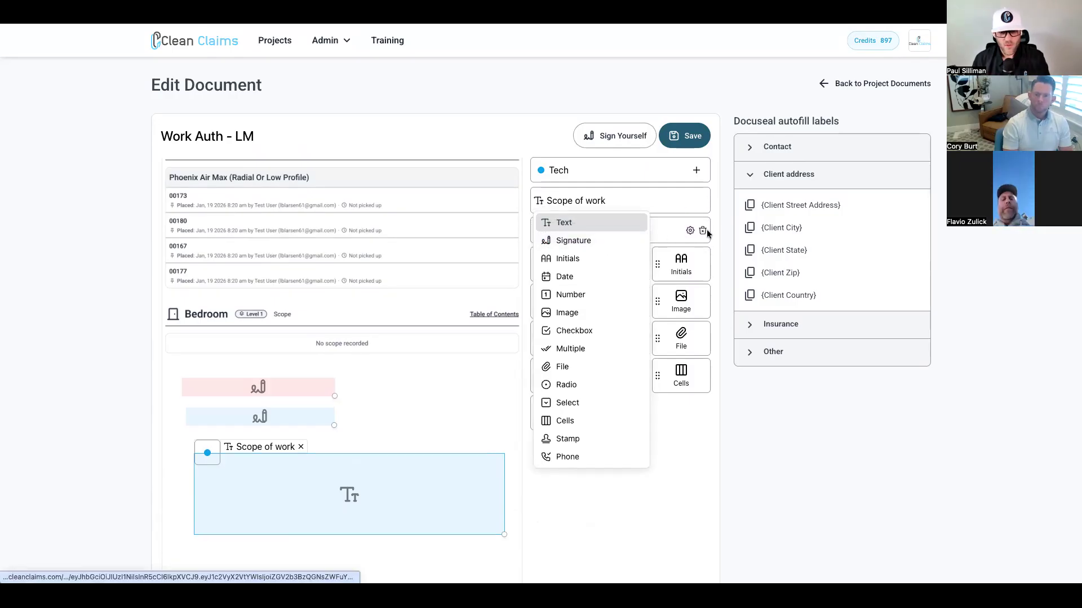
click(704, 232)
drag(647, 232, 644, 197)
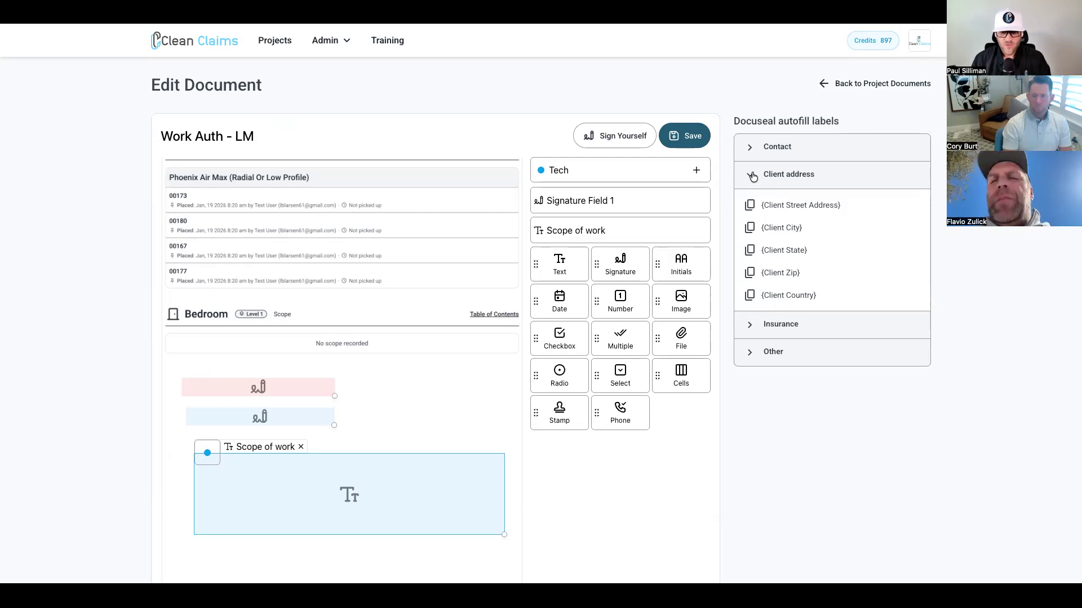
Step: Review the autofill labels available in the Contact, Client address, Insurance and Other groups
click(750, 149)
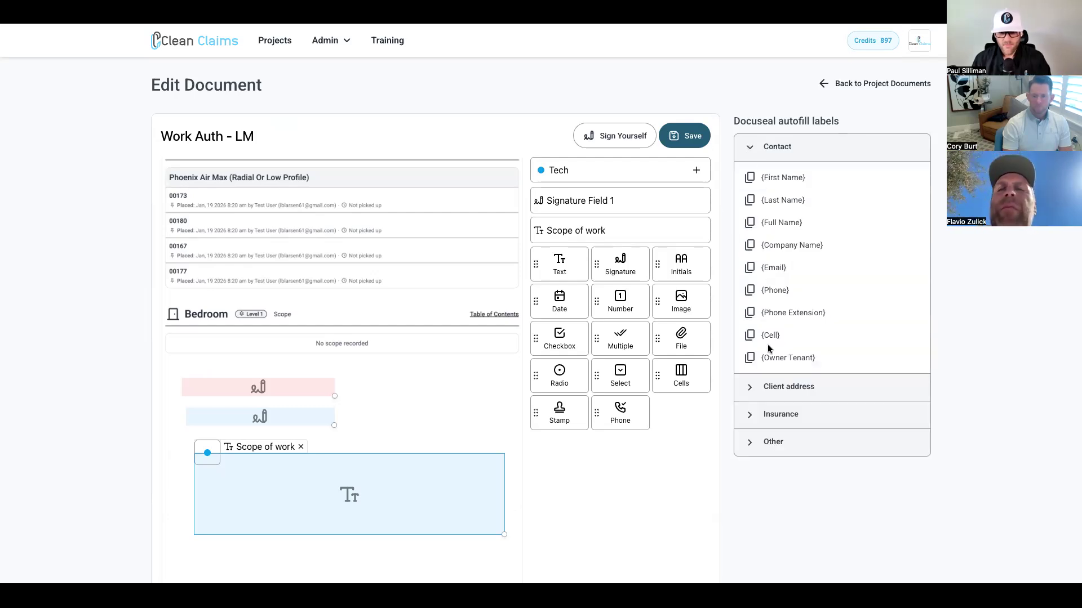
click(749, 146)
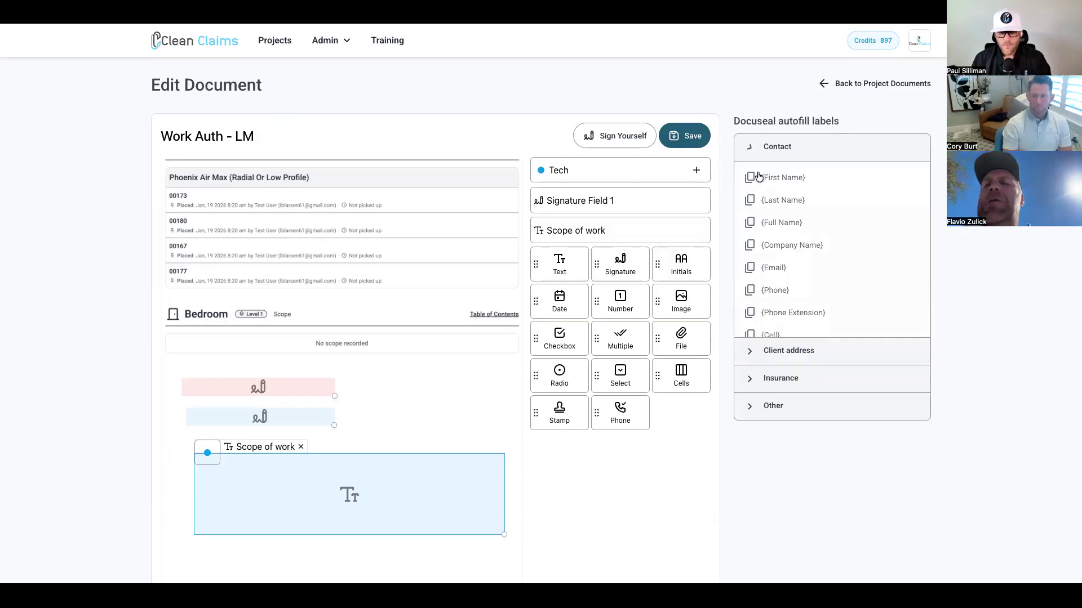
click(750, 176)
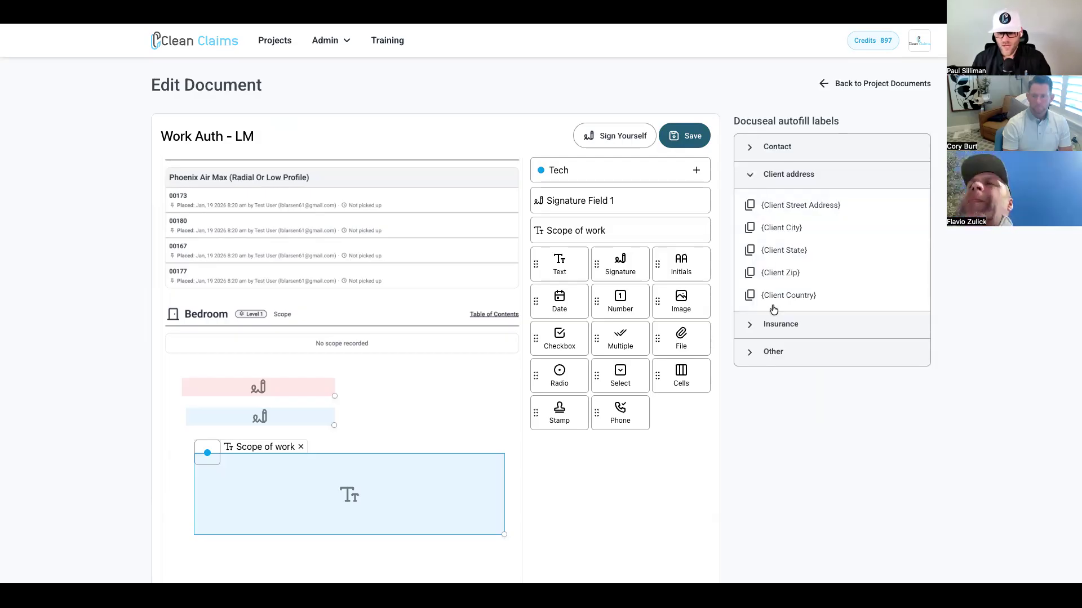
click(752, 175)
click(752, 203)
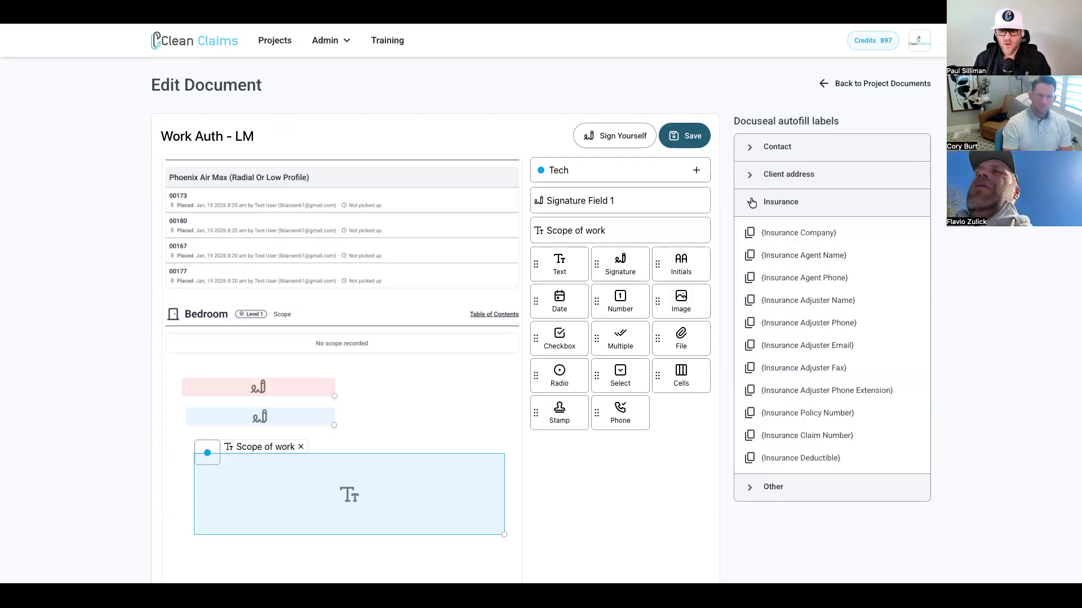
click(764, 493)
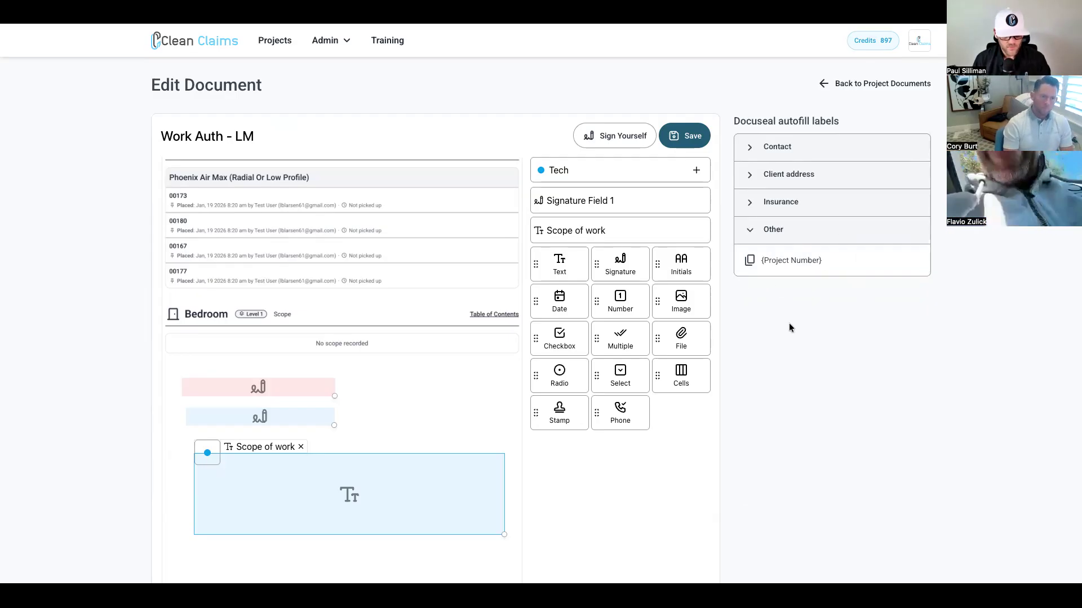
Step: Save the Work Auth - LM template and return to the project documents list
scroll(511, 304, down, 3)
scroll(511, 305, up, 3)
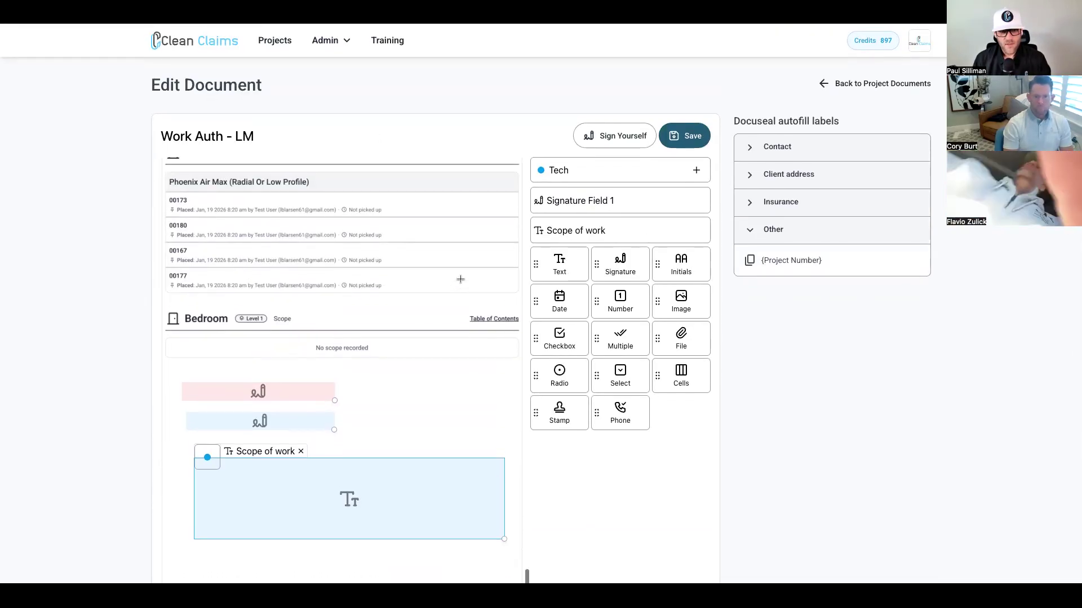
scroll(459, 280, down, 10)
scroll(460, 279, up, 15)
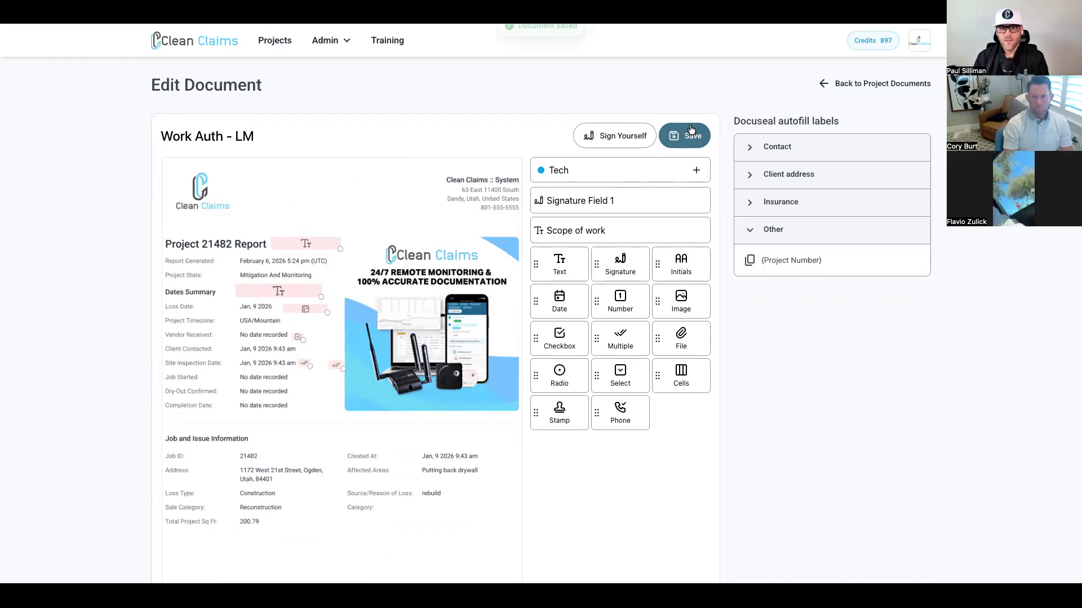
click(878, 86)
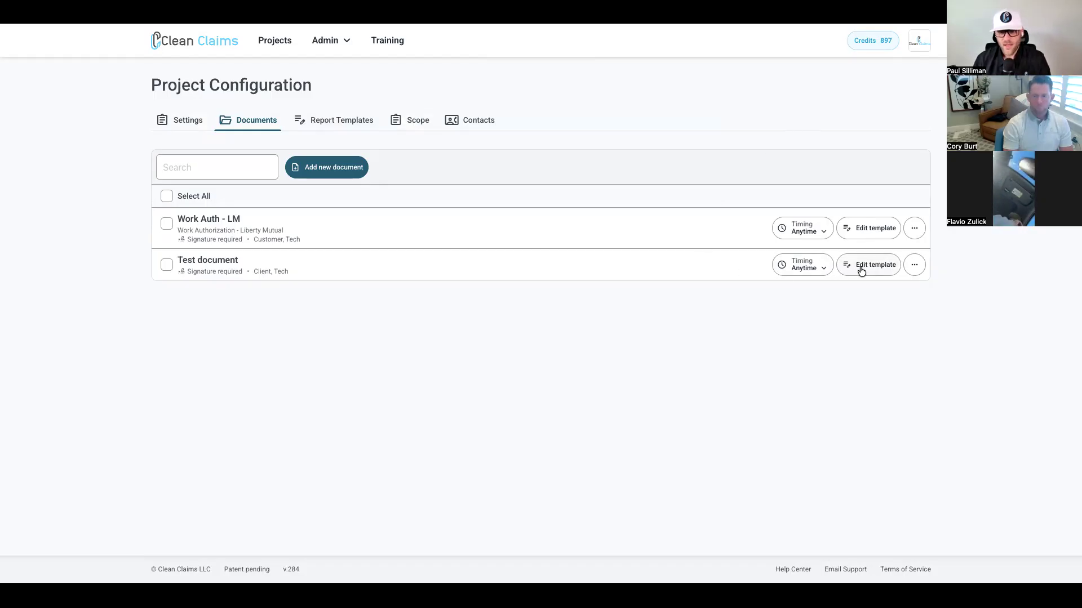
Step: Check the document details of Test document, including its type, signature requirement and timing, and close them without changes
click(913, 270)
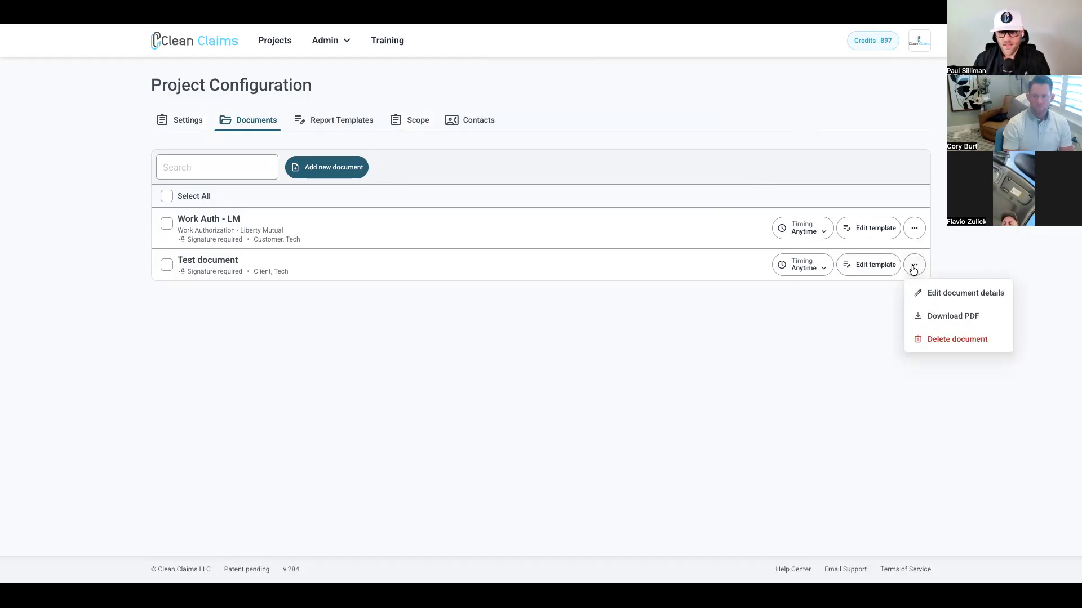
click(969, 292)
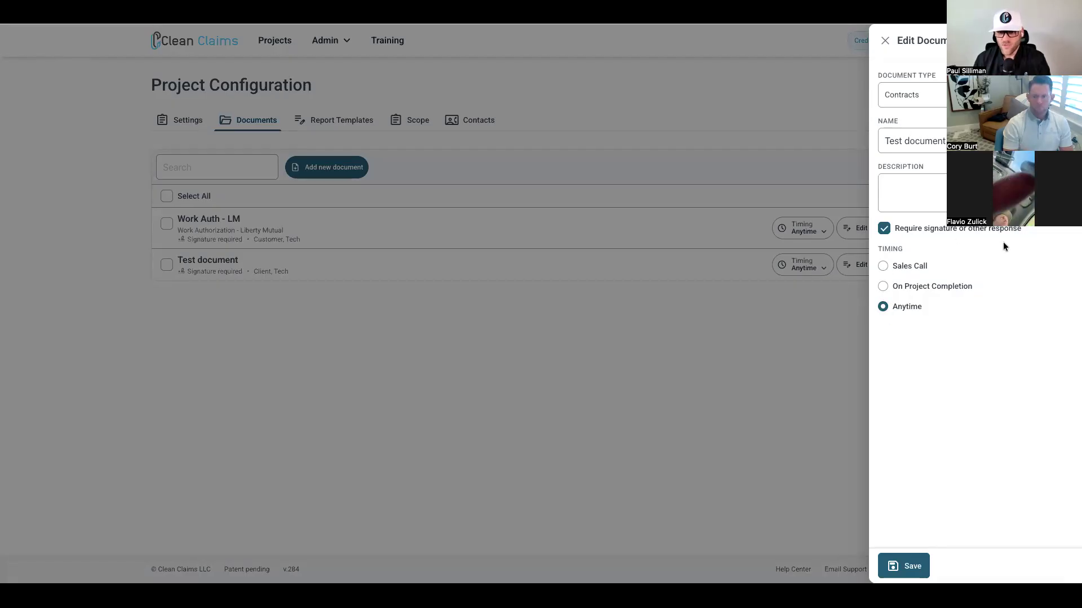
click(812, 337)
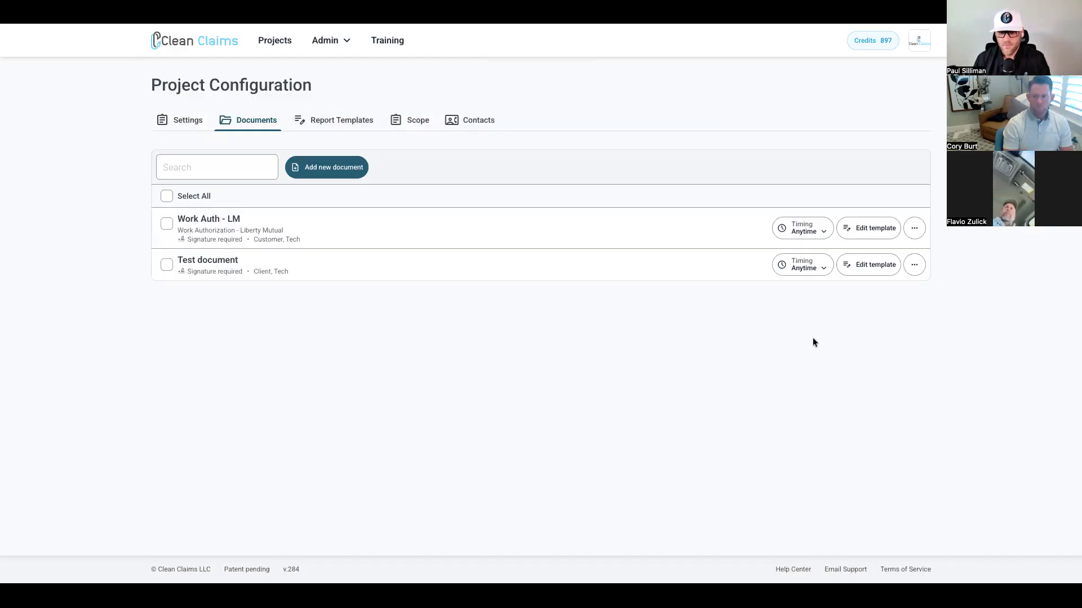
Step: Open the Test document template for editing and replace its file with "6 (1)"
click(870, 264)
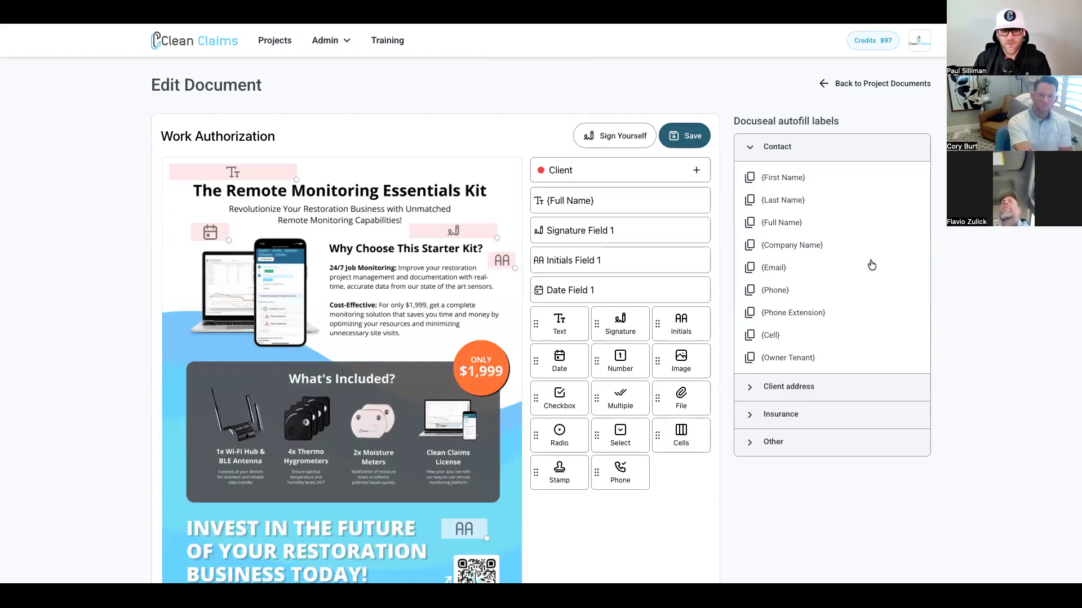
scroll(396, 242, down, 1)
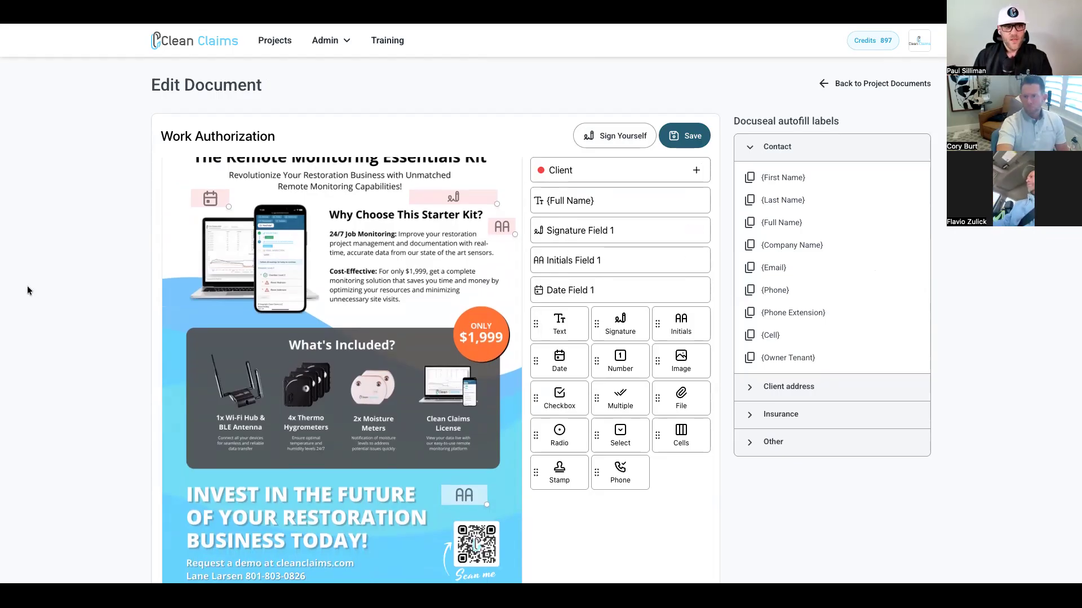
scroll(27, 285, down, 3)
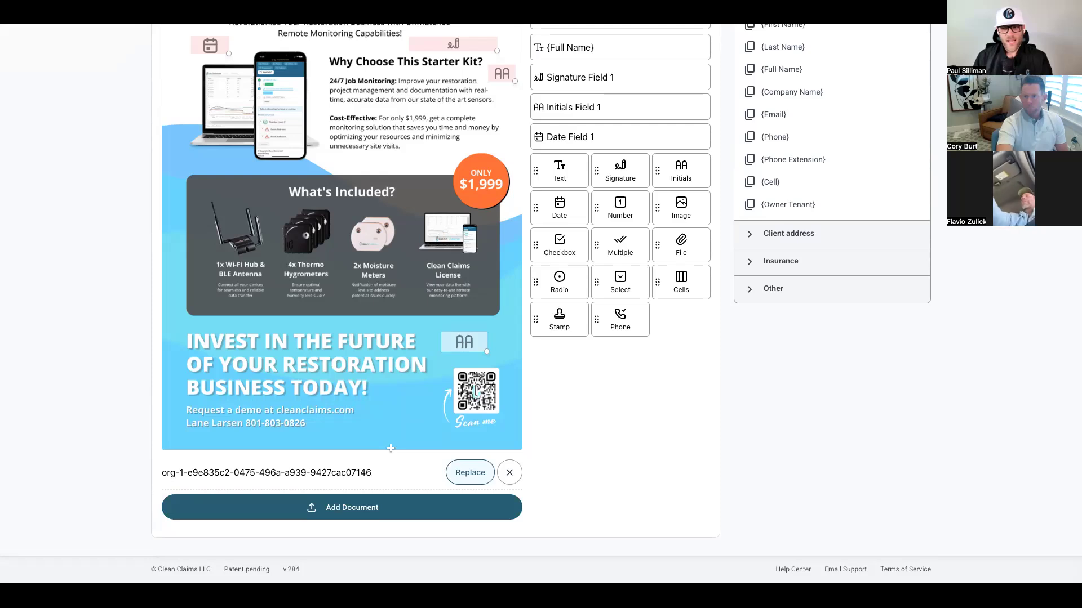
click(468, 472)
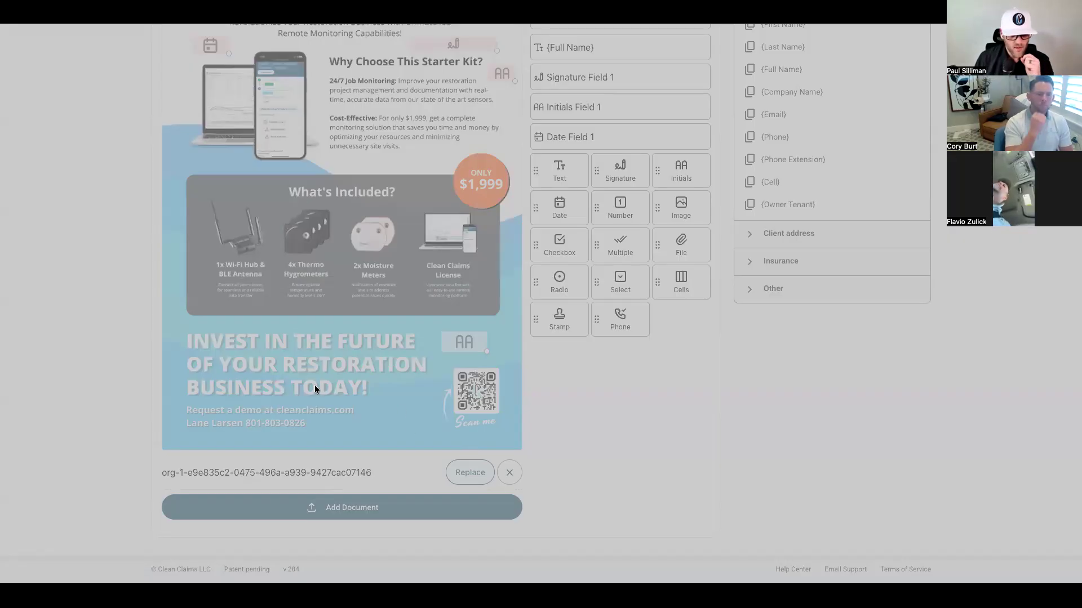
click(862, 498)
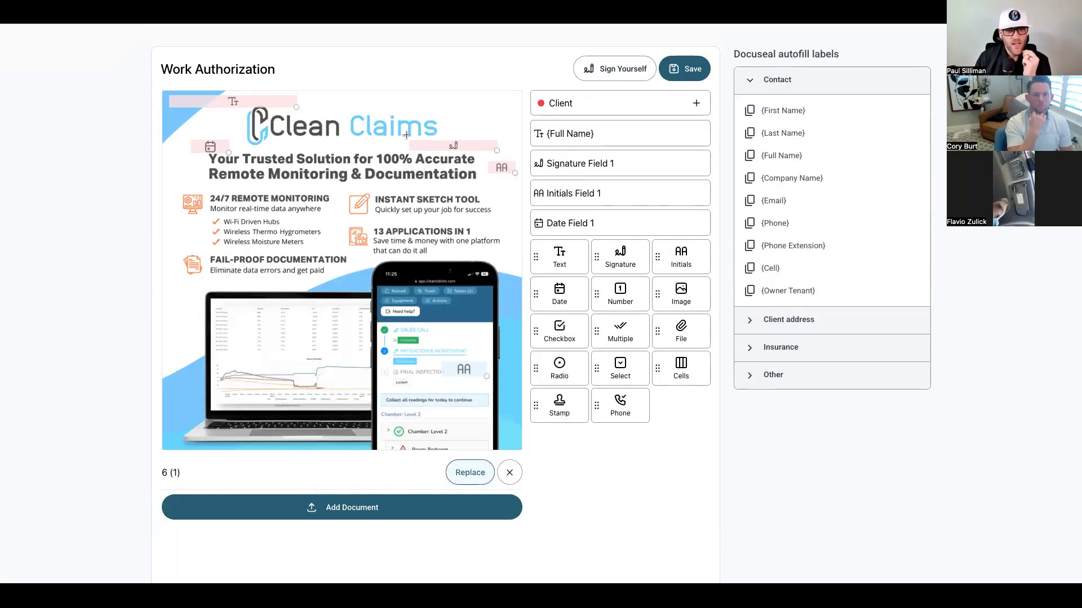
scroll(350, 273, down, 2)
scroll(293, 226, up, 3)
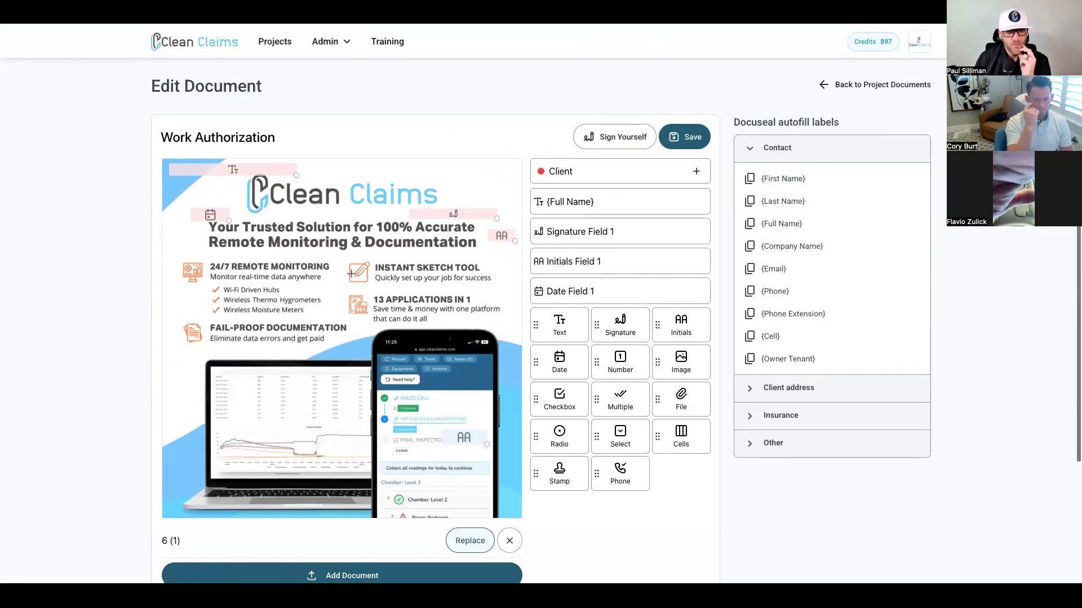
Step: Reposition the Full Name and date fields on the replaced page, save the template, and return to the project documents list
drag(236, 169, 339, 177)
drag(211, 215, 200, 210)
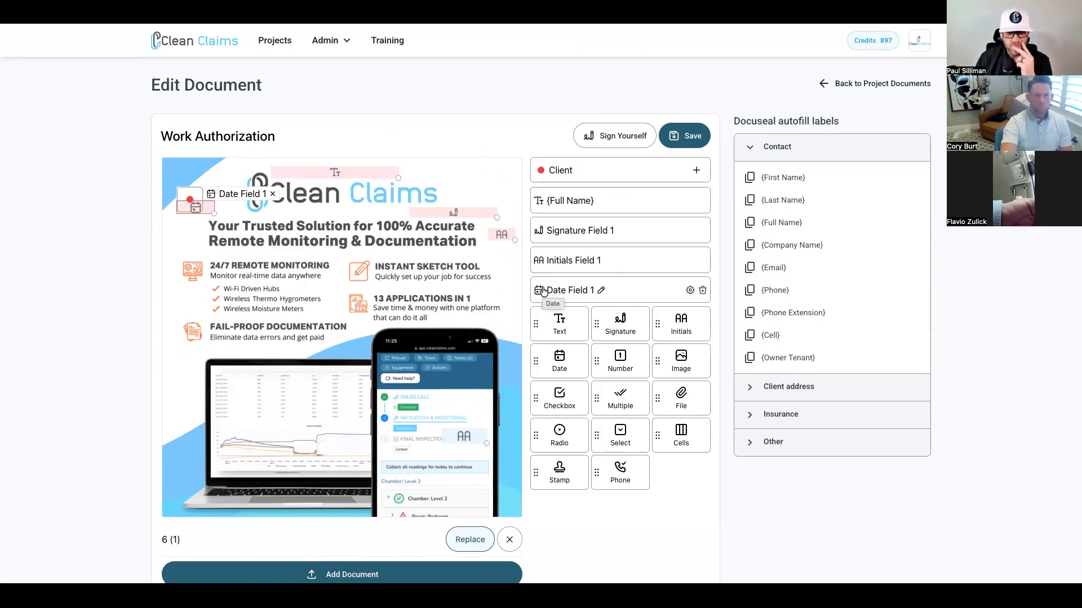
click(677, 145)
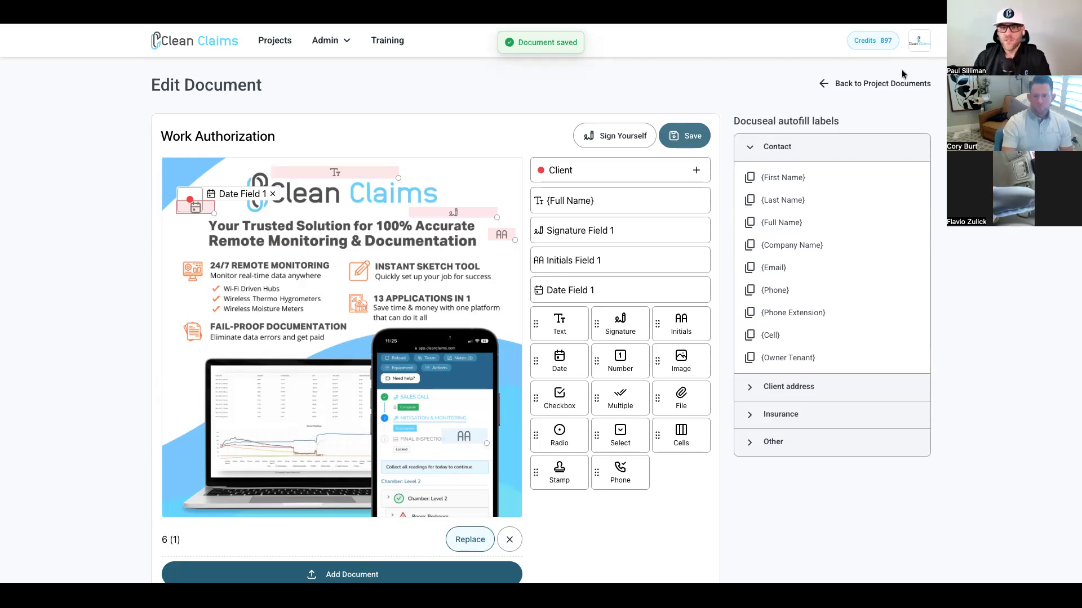
click(892, 83)
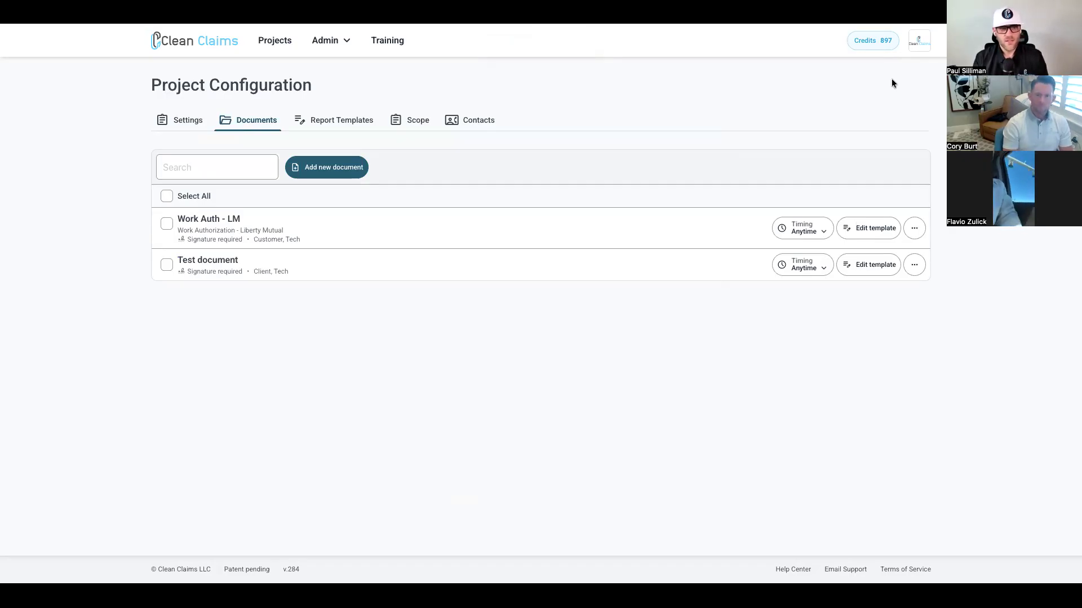
Step: Reopen Project Configuration and view its document templates
click(315, 43)
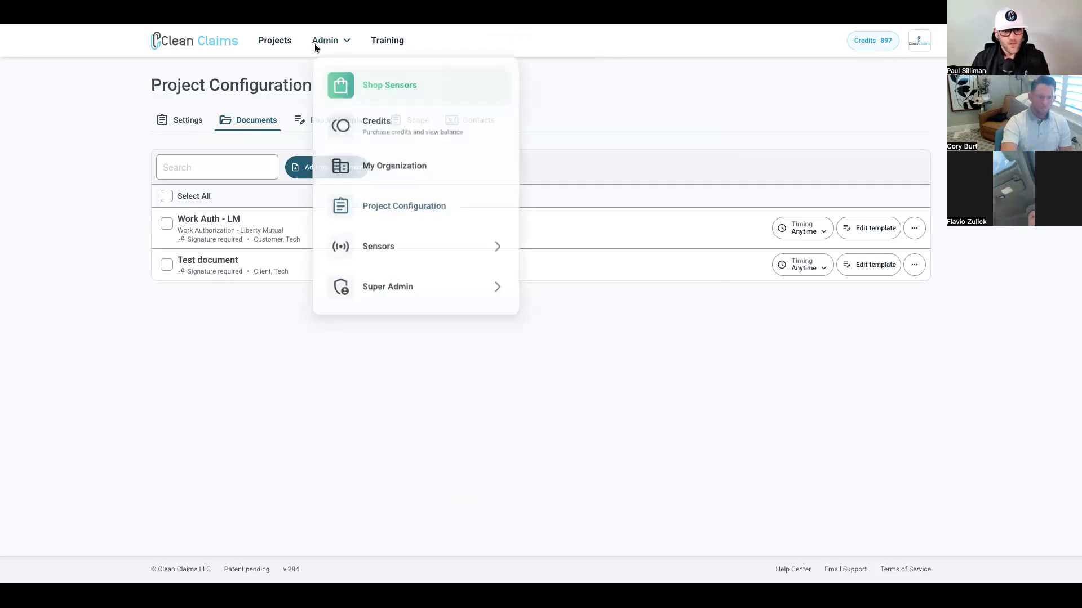
click(381, 212)
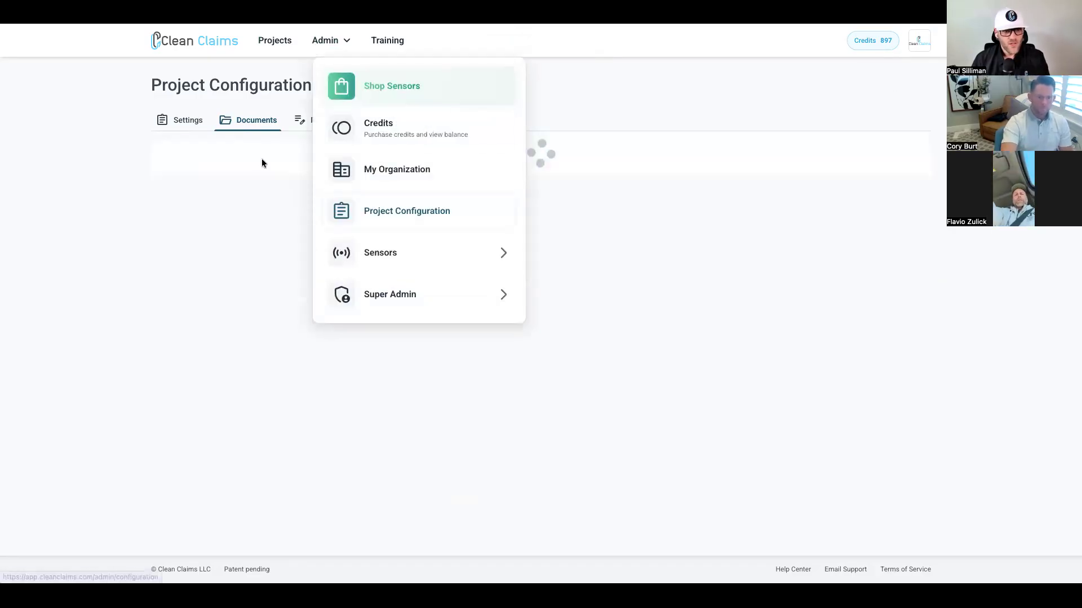
click(253, 124)
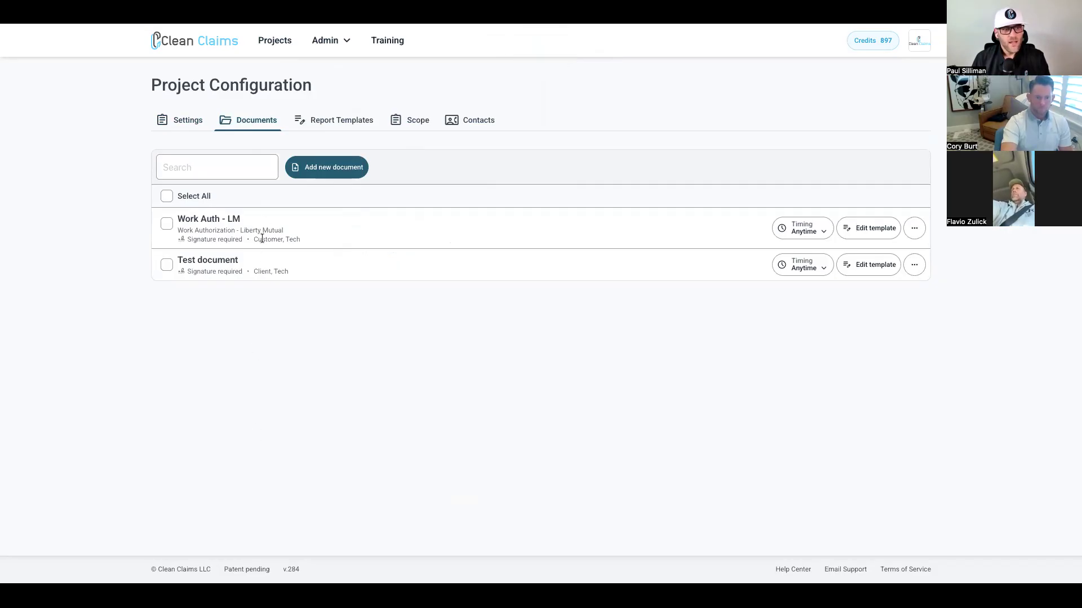
Step: In the project configuration settings, filter by Residential and Water - LM and load the Residential • Water - LM settings
click(186, 124)
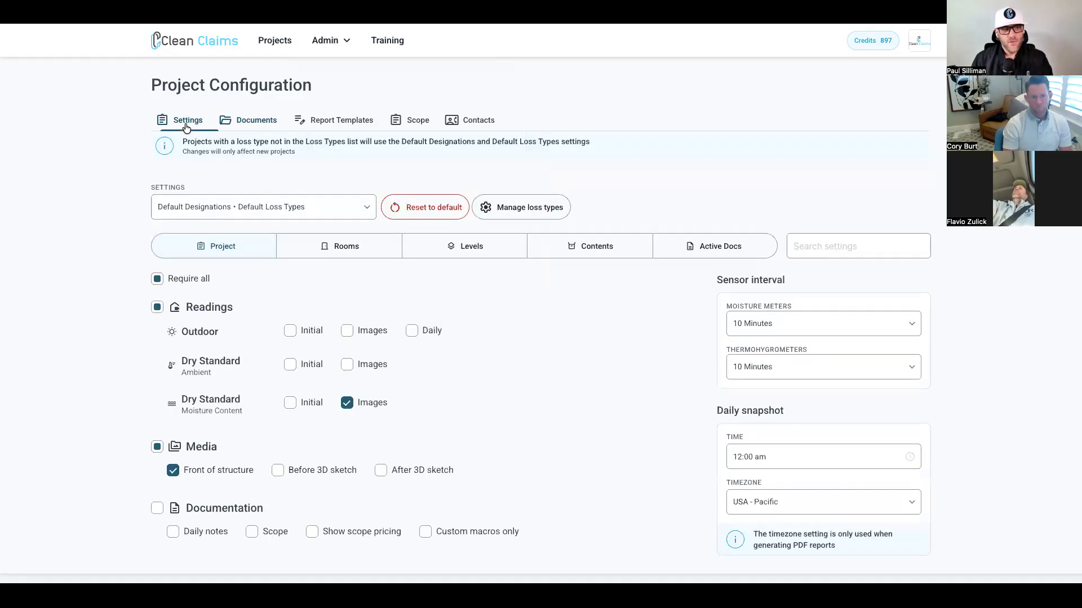
click(242, 211)
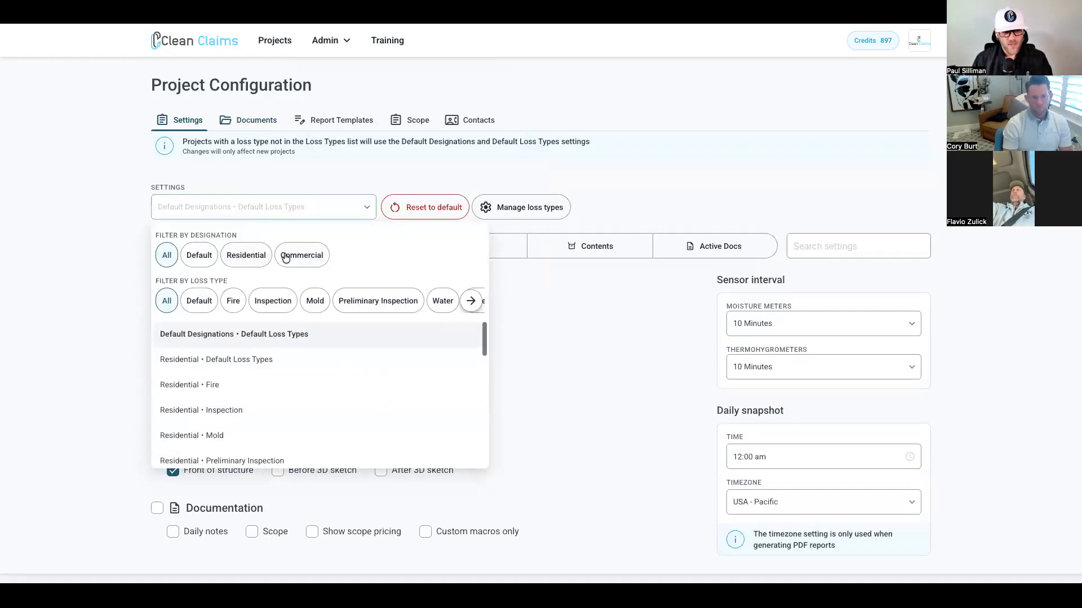
click(252, 256)
scroll(301, 307, right, 3)
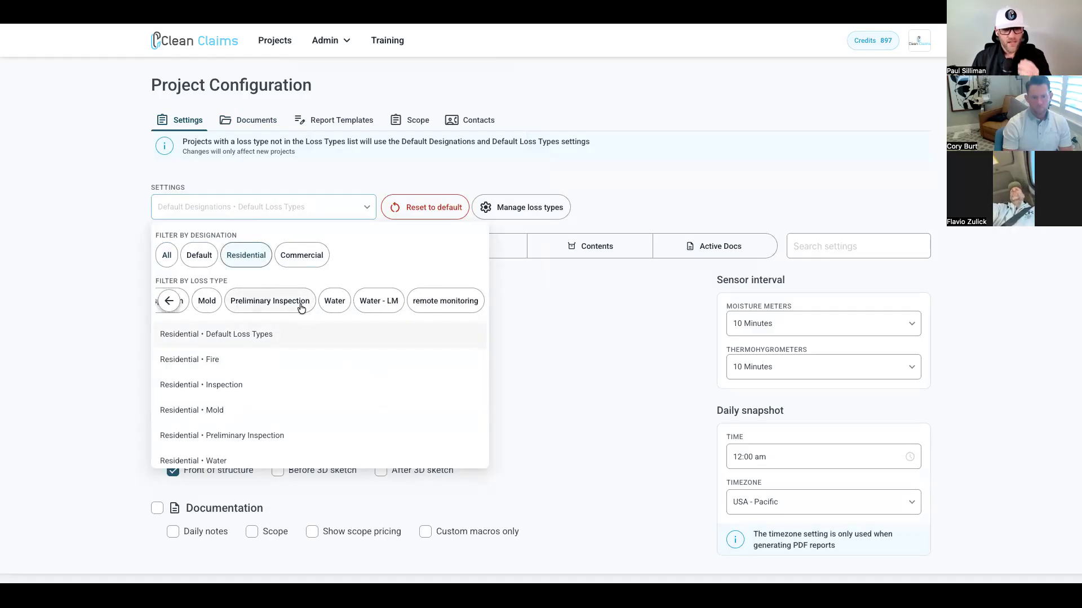
click(375, 298)
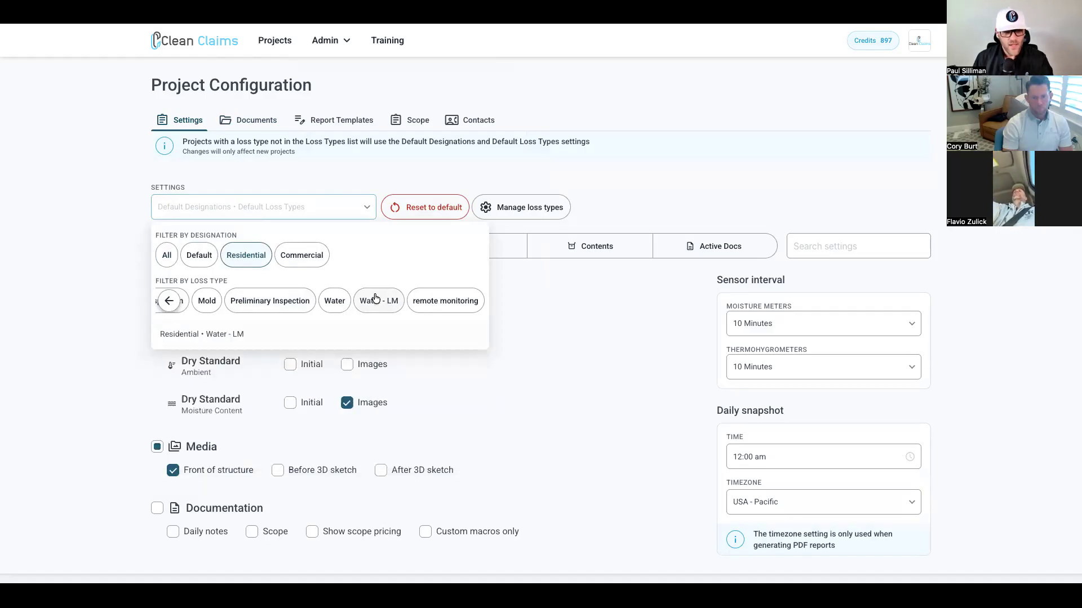
click(221, 331)
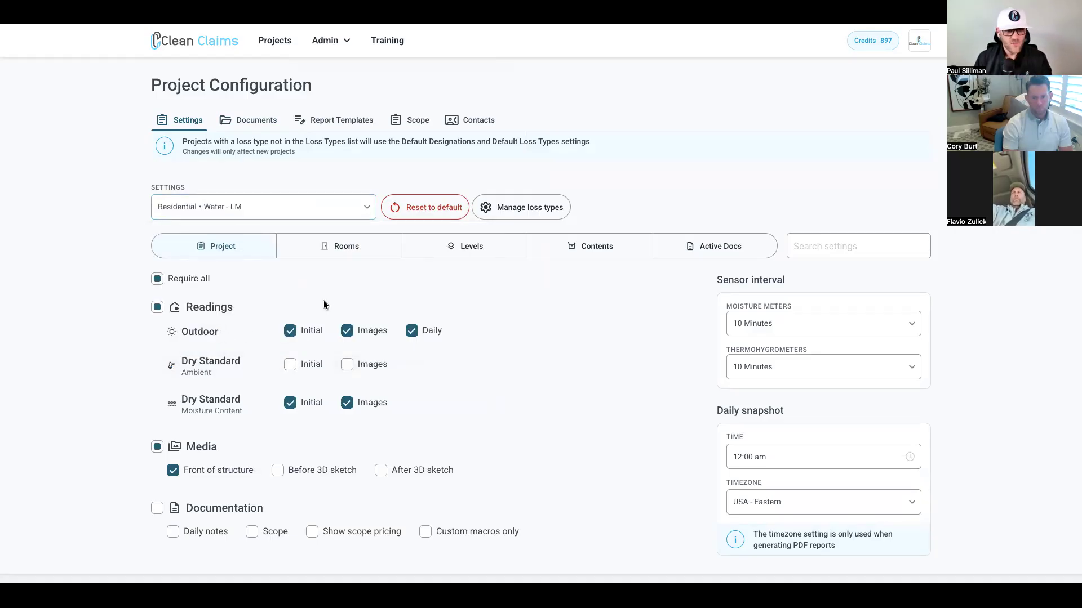
Step: In the active documents for Residential • Water - LM, deselect Test document and select Work Auth - LM
scroll(323, 300, down, 1)
click(332, 226)
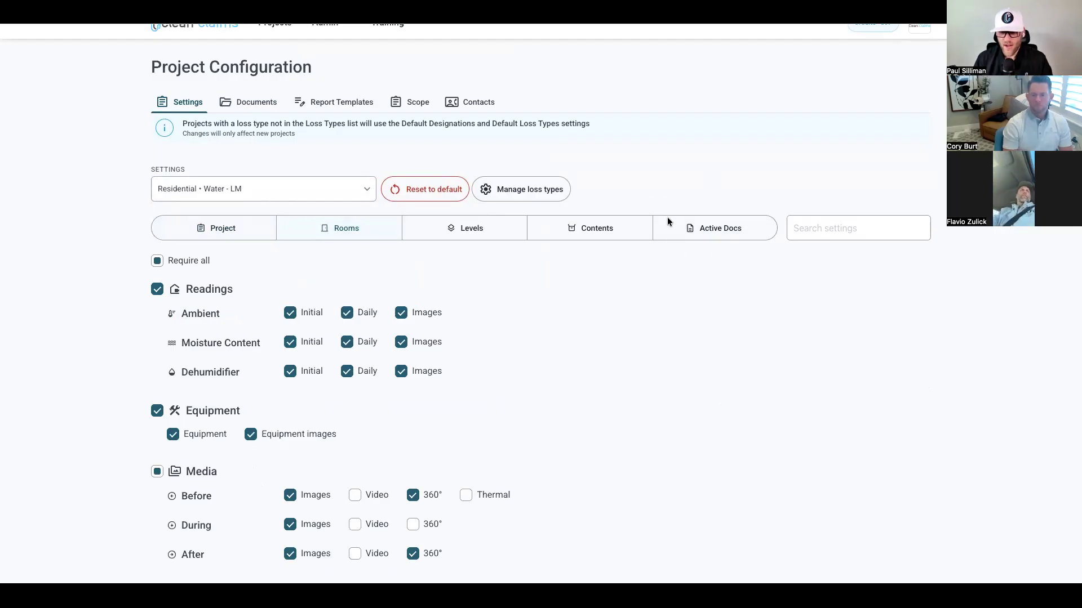
click(713, 231)
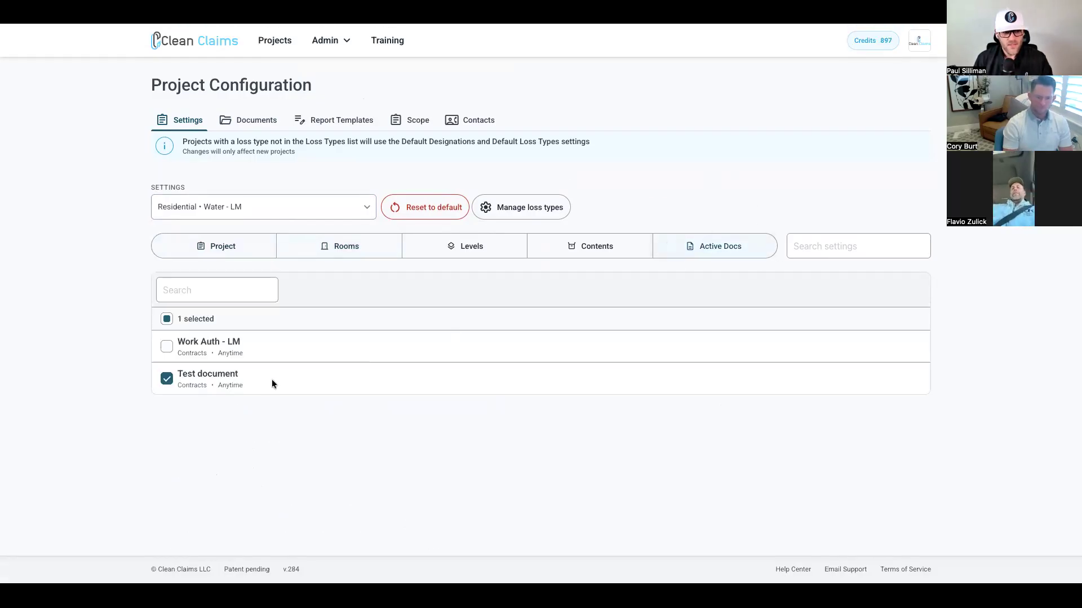
click(166, 379)
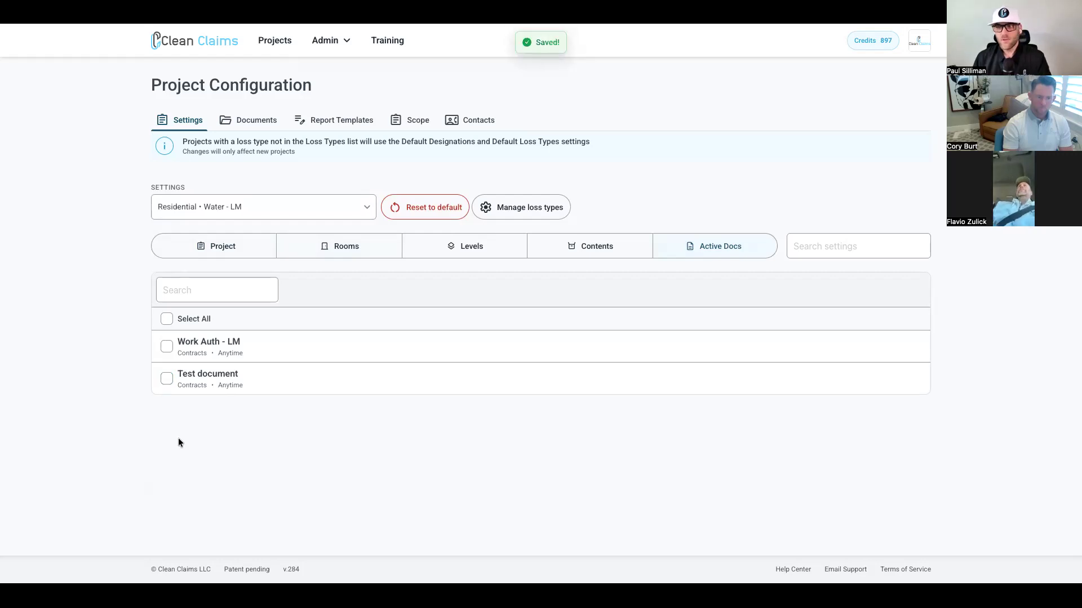
click(167, 348)
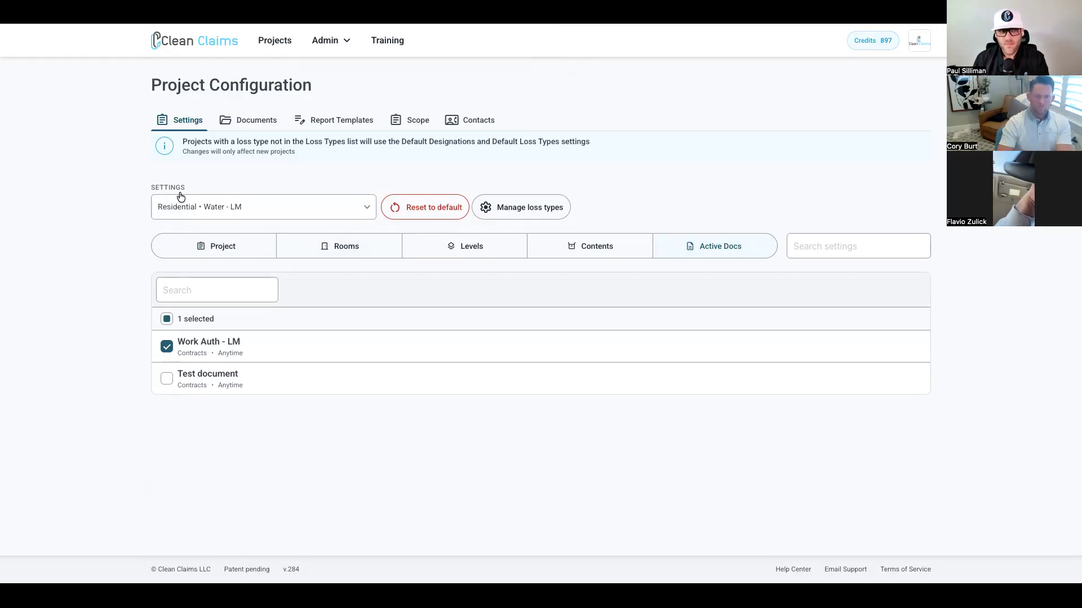
Step: Open the Water project in Mitigation & Monitoring and go to the Legal Review stage of its Sales Call
click(176, 50)
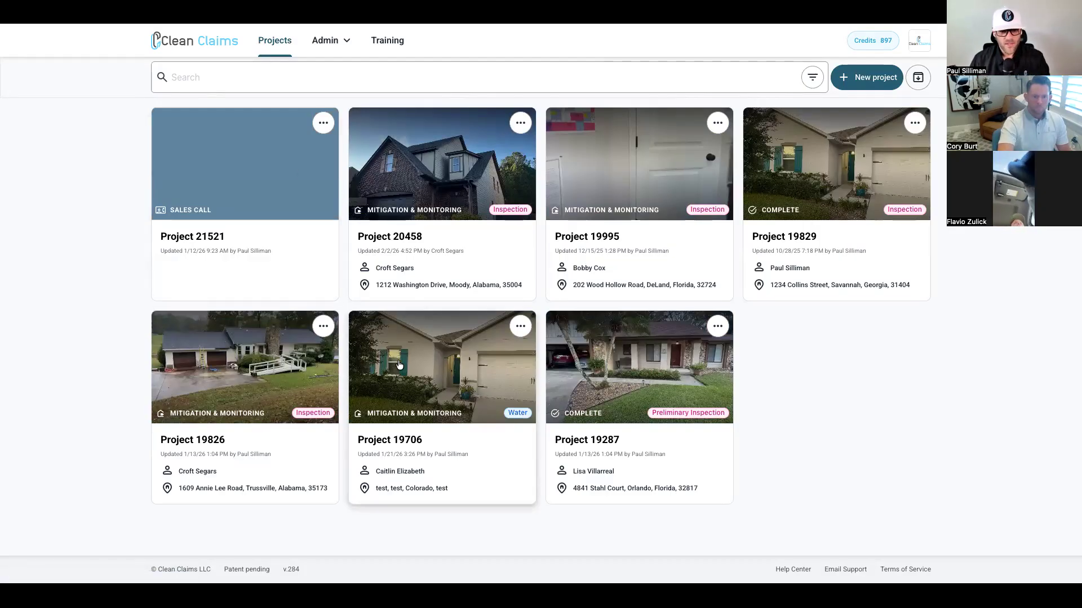
click(398, 360)
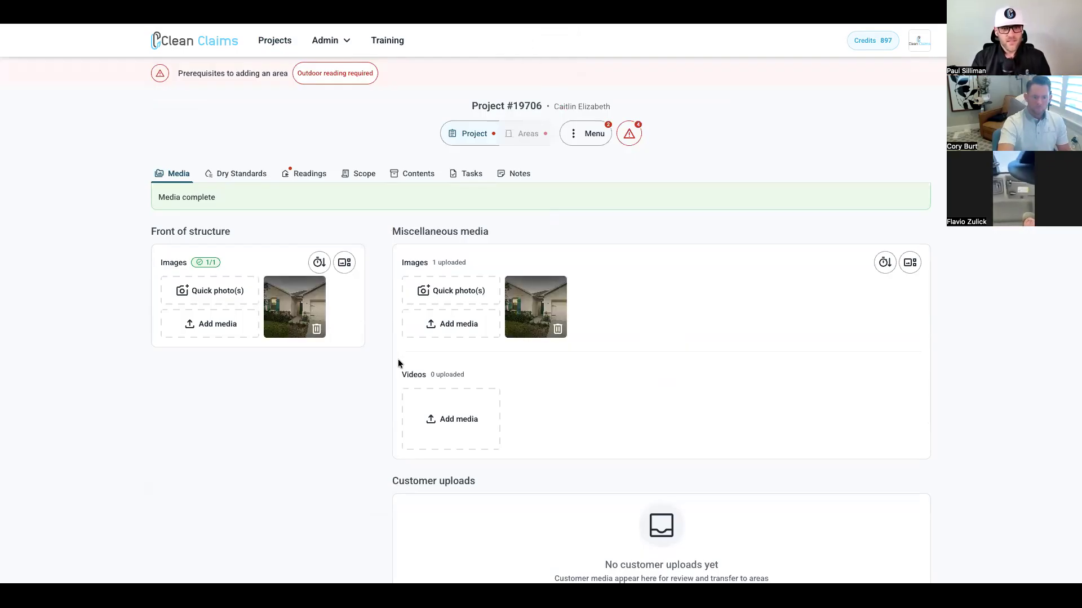
click(589, 139)
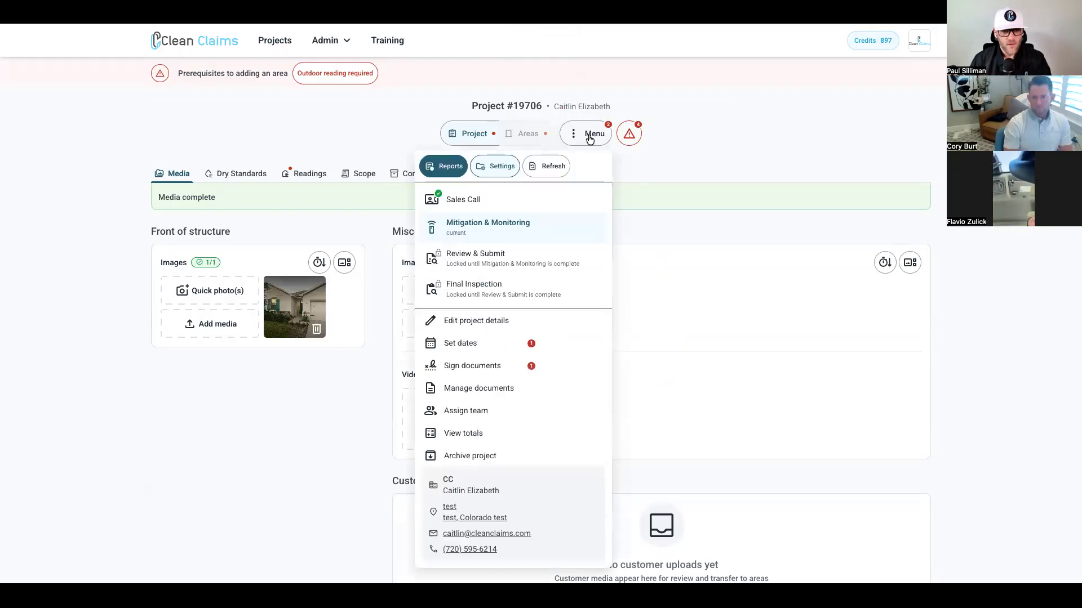
click(456, 200)
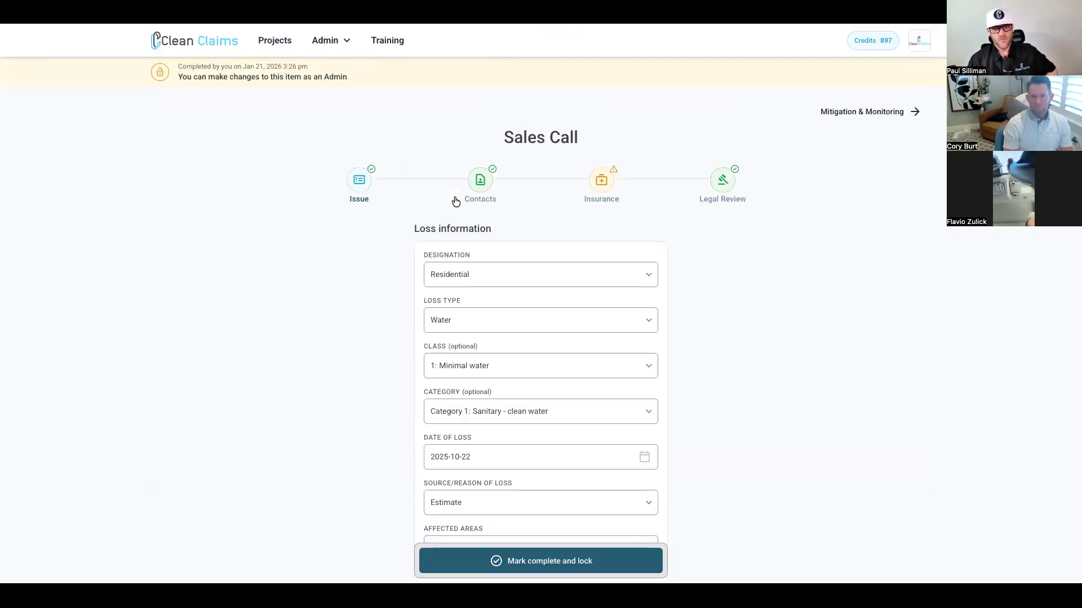
click(728, 181)
scroll(727, 182, down, 7)
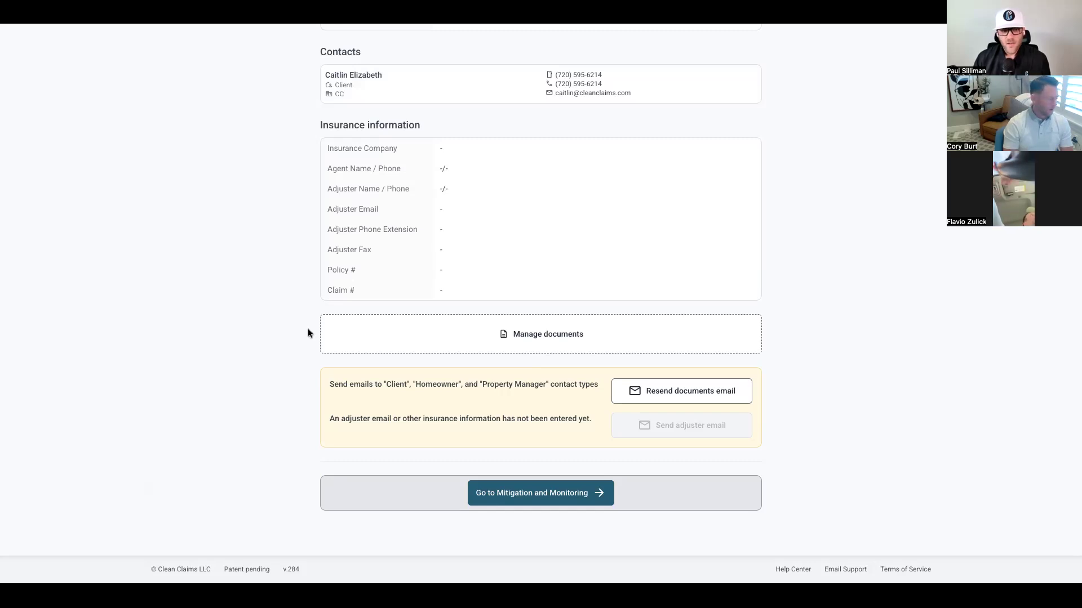
Step: Try to sync new documents into the project from its document management, and close it
click(538, 341)
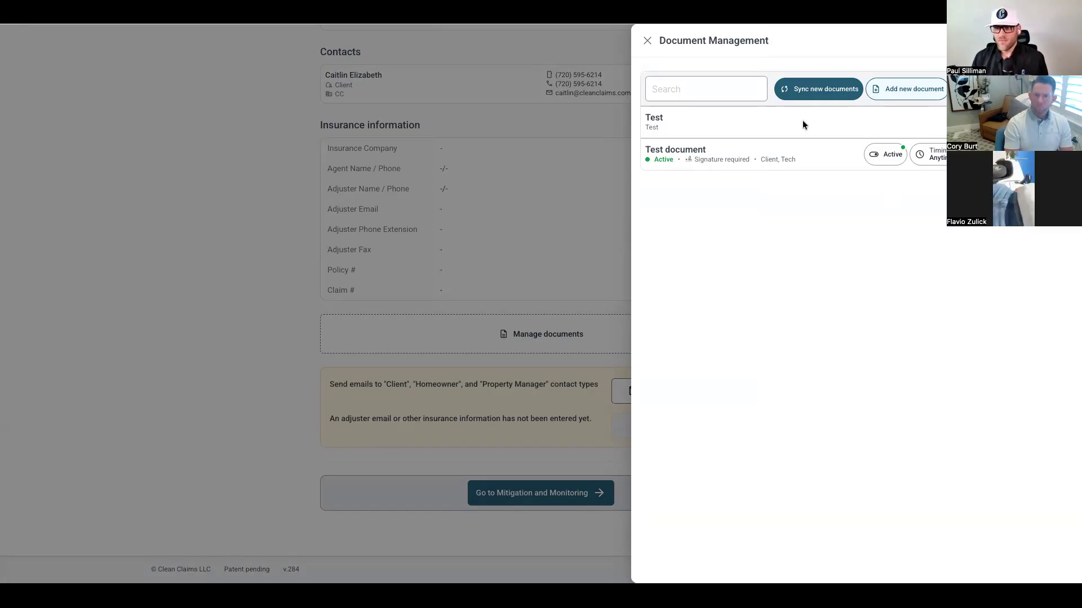
click(815, 95)
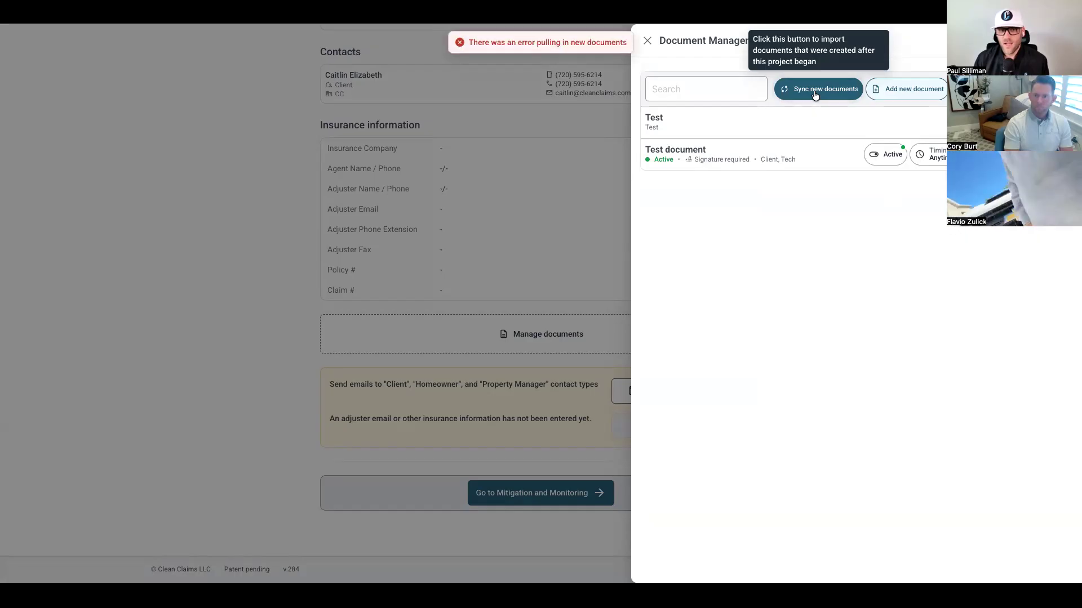
click(815, 95)
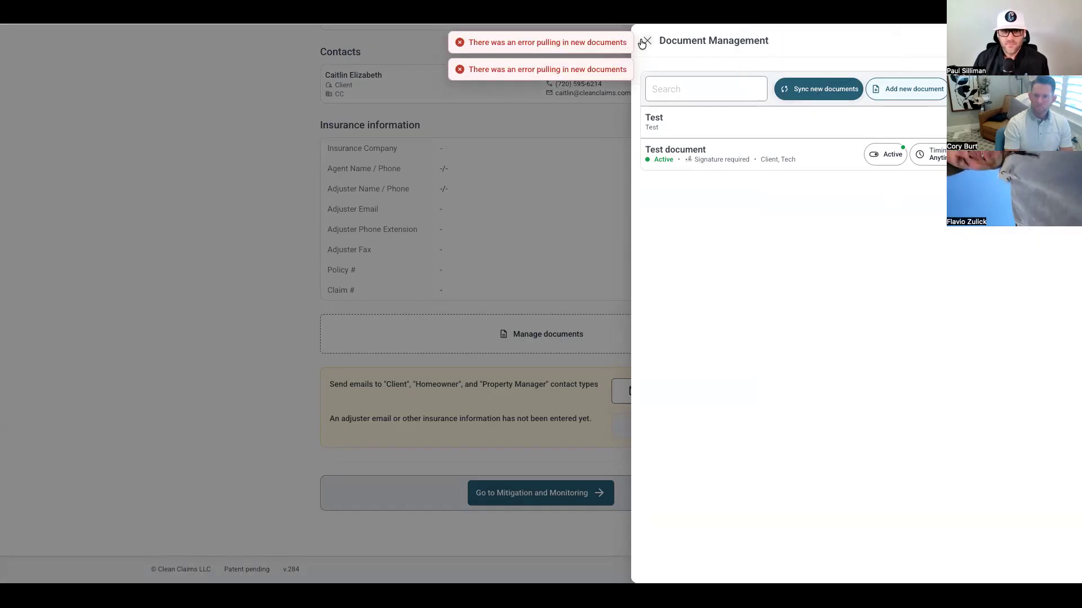
click(647, 41)
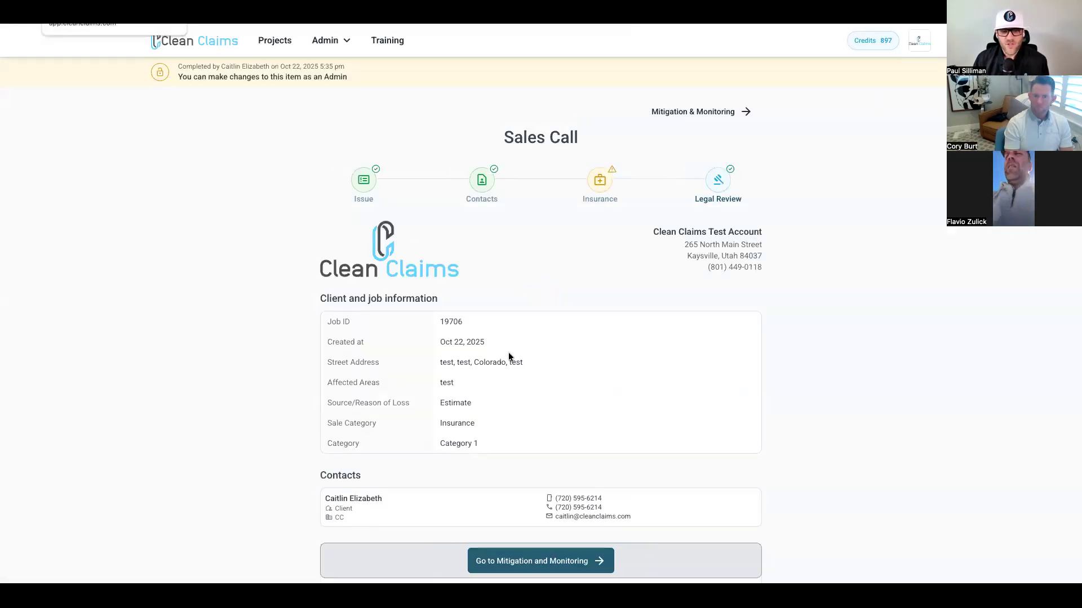
Step: Reopen document management from the project's Legal Review and retry syncing new documents
scroll(563, 373, down, 2)
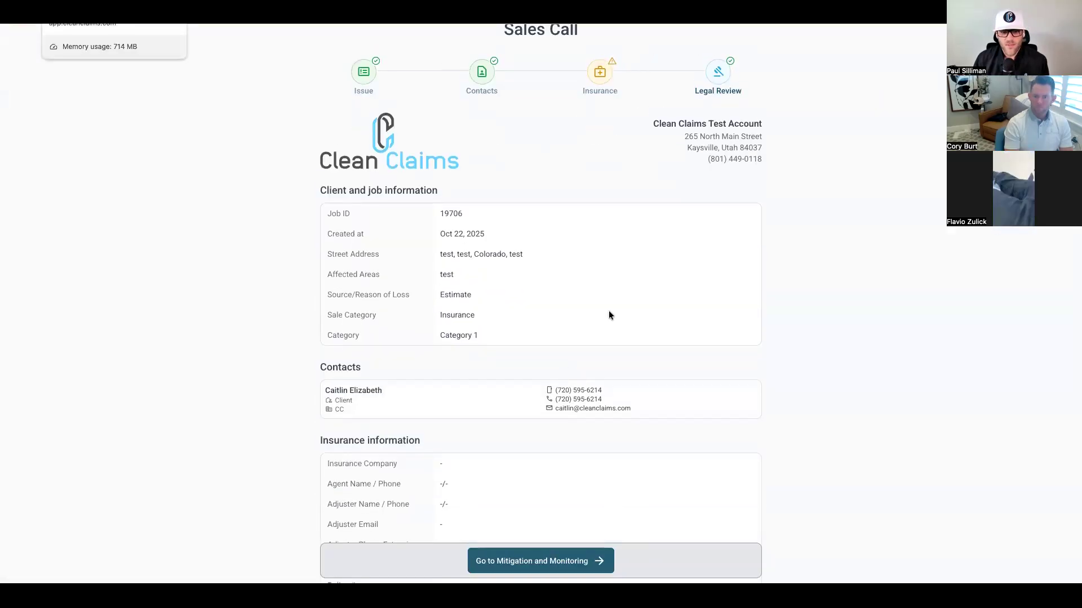
scroll(609, 310, down, 3)
scroll(608, 315, down, 3)
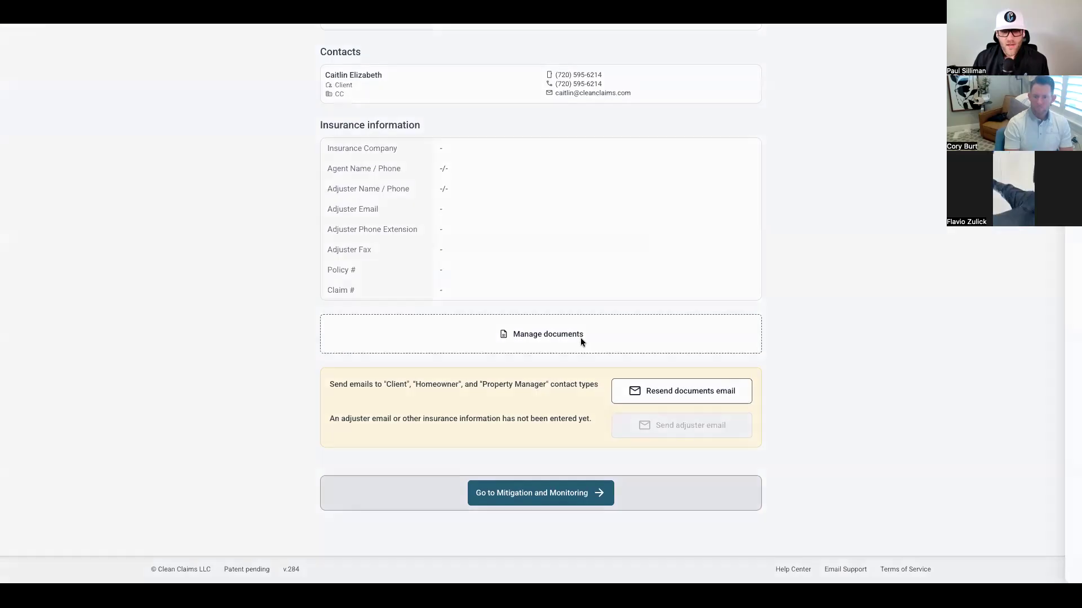
click(582, 338)
click(843, 87)
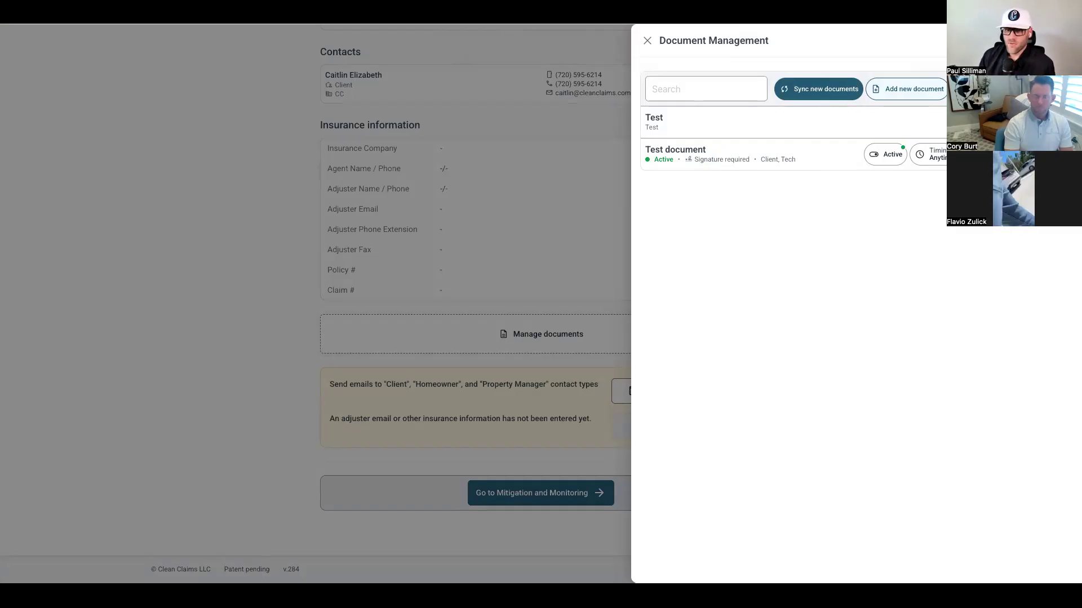
Step: Set Test document to inactive for this project and switch it back to active
click(886, 156)
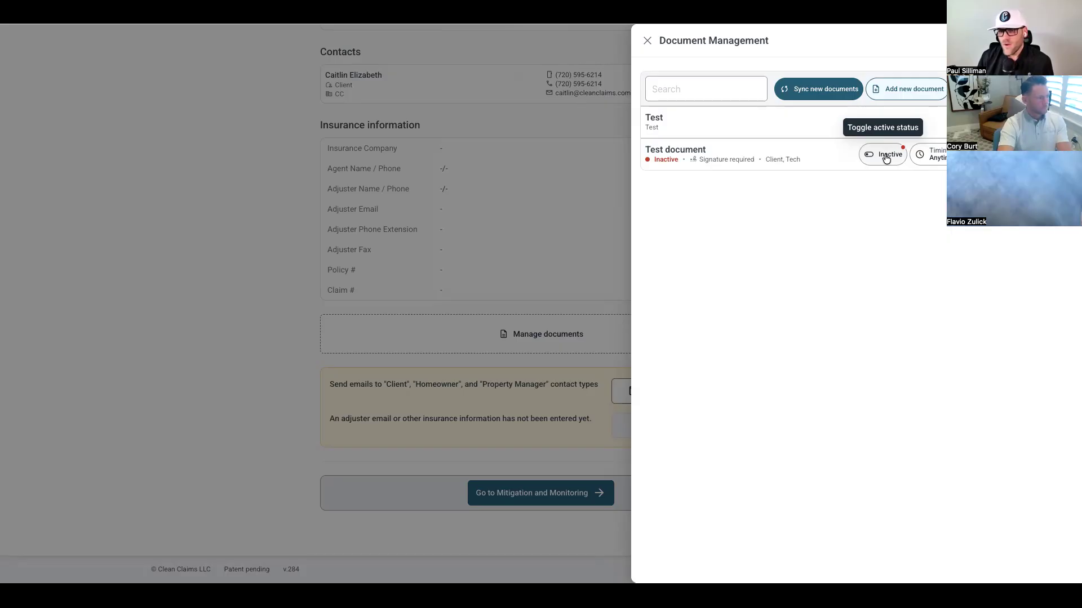
click(886, 158)
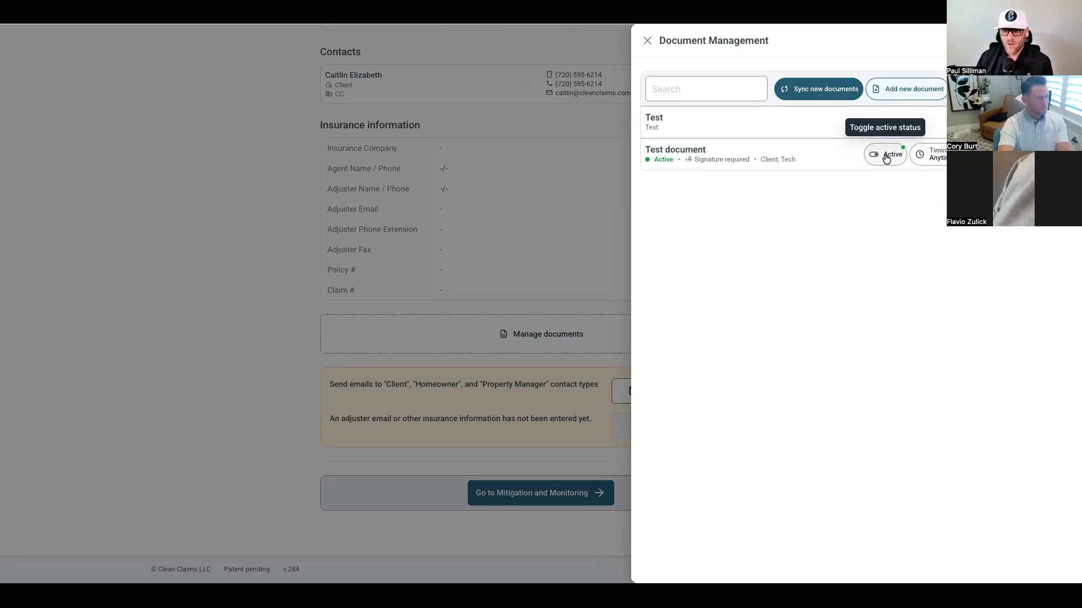
Step: Set Test document's timing to Sales Call and check the document signatures section on the Legal Review page
click(938, 157)
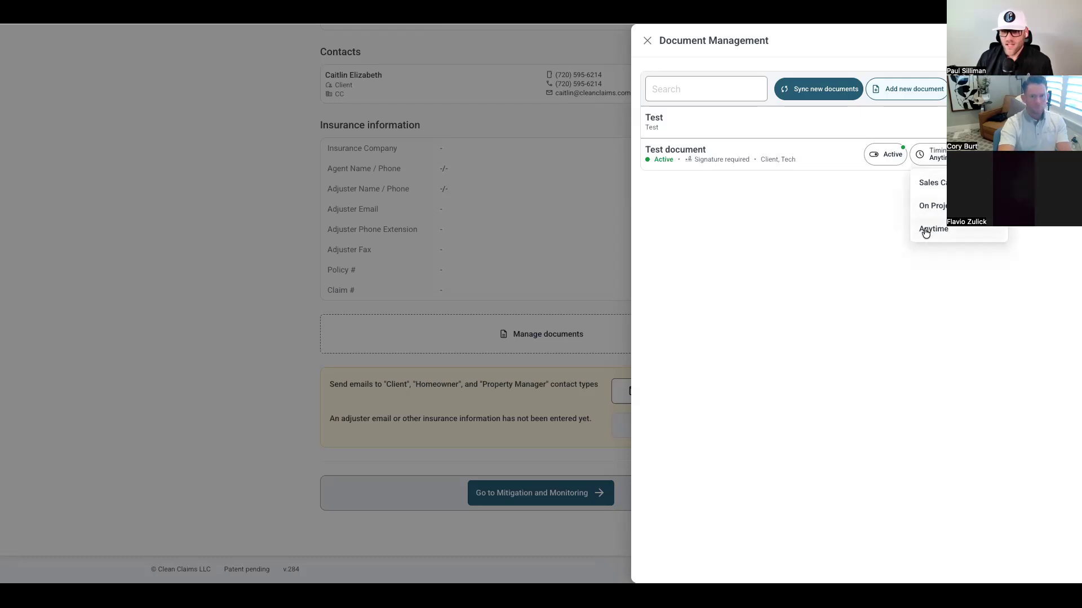
click(932, 183)
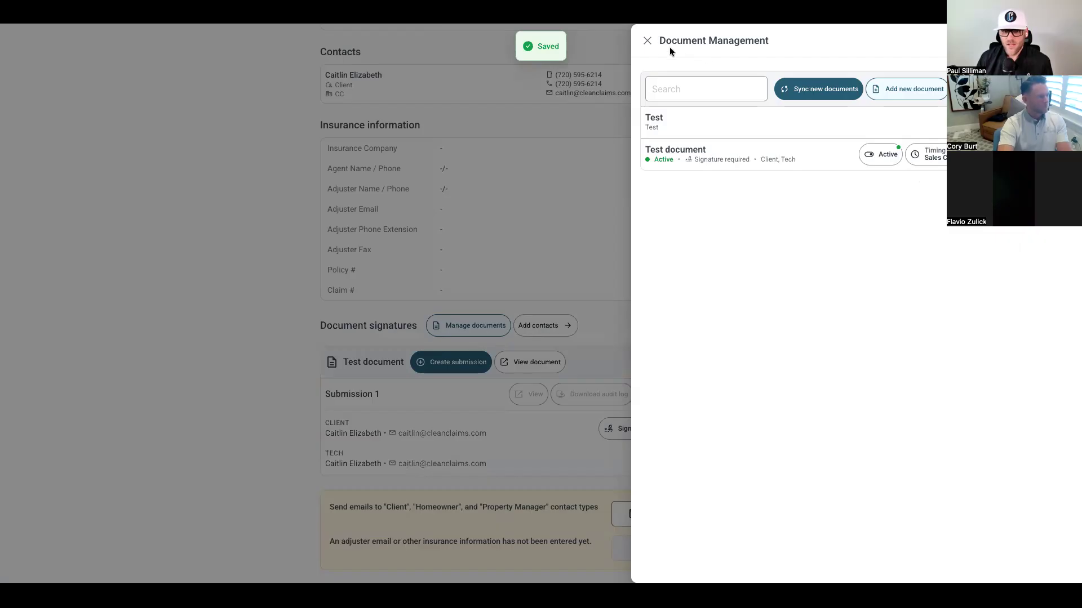
click(648, 42)
scroll(569, 285, down, 3)
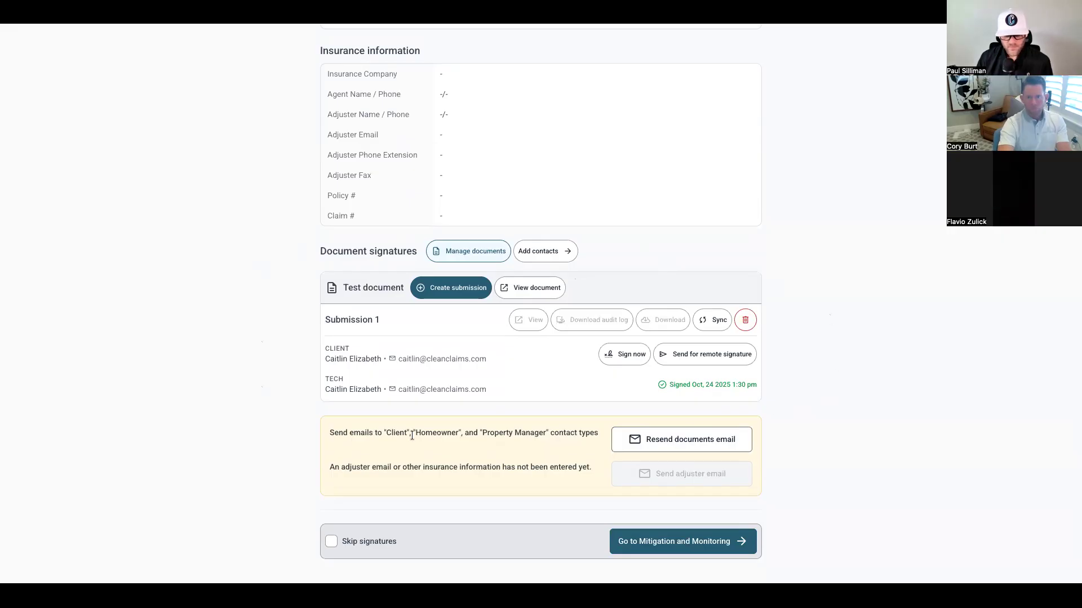
scroll(534, 253, up, 2)
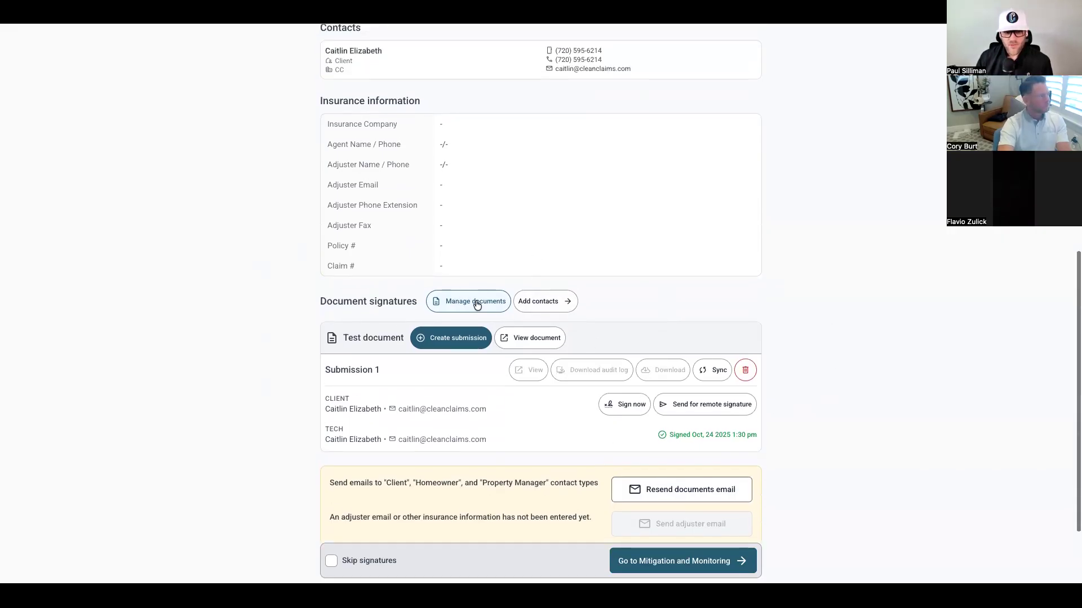
Step: Reopen document management from Legal Review, set Test document's timing to Anytime, and close it
click(475, 303)
click(926, 154)
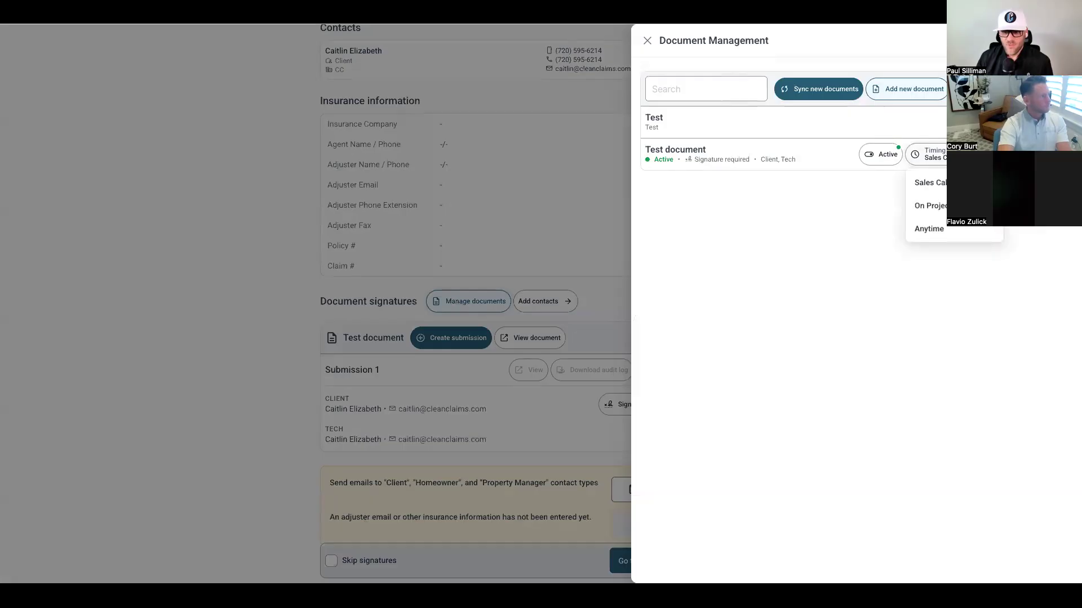
click(916, 235)
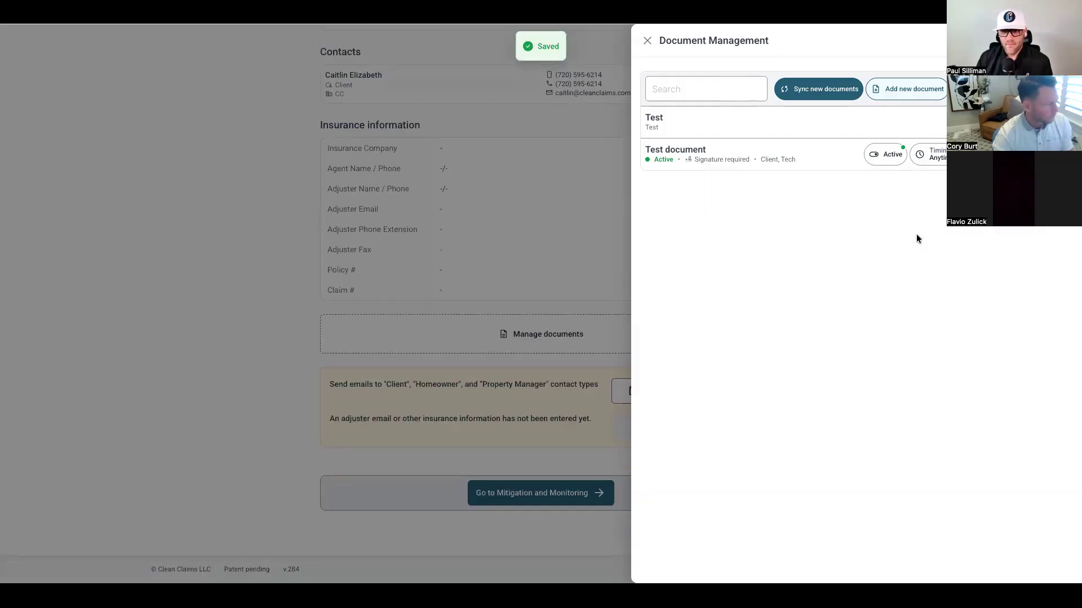
click(648, 42)
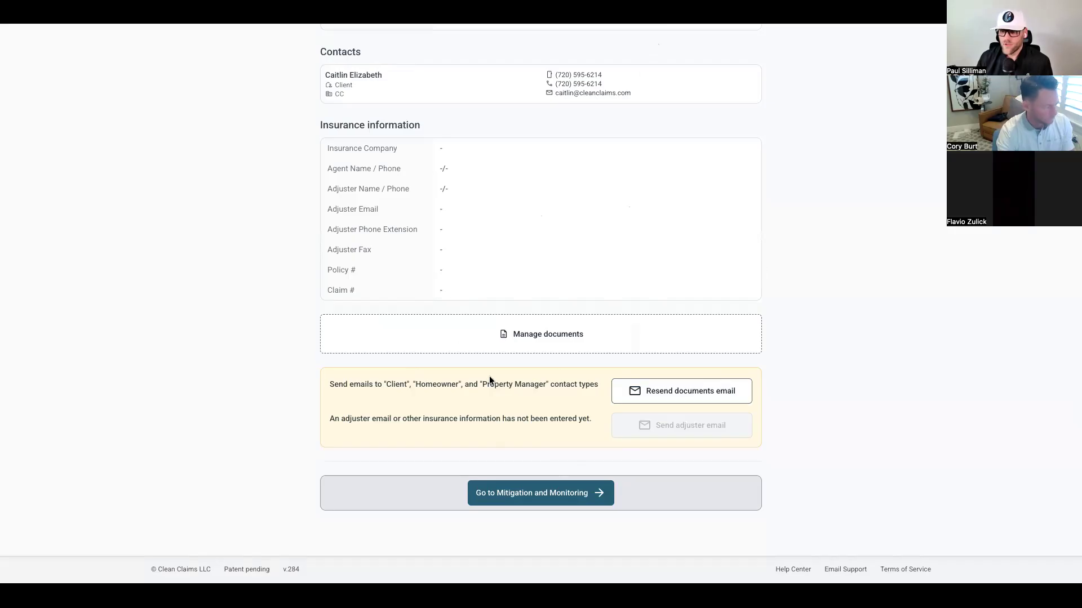
Step: Go to the project's Mitigation & Monitoring stage and open its document management there
scroll(549, 275, up, 10)
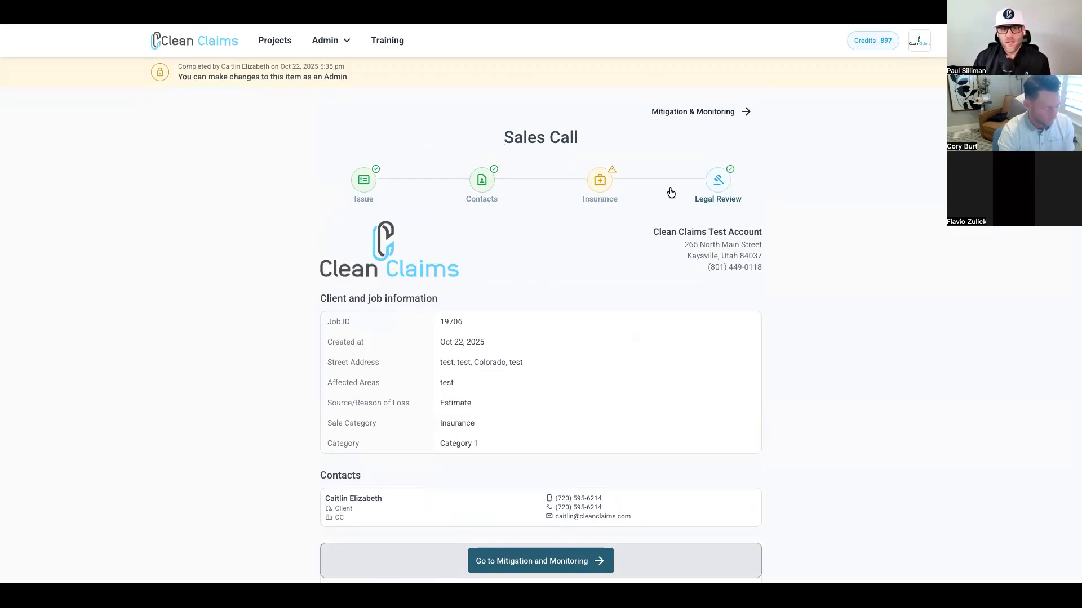
click(696, 112)
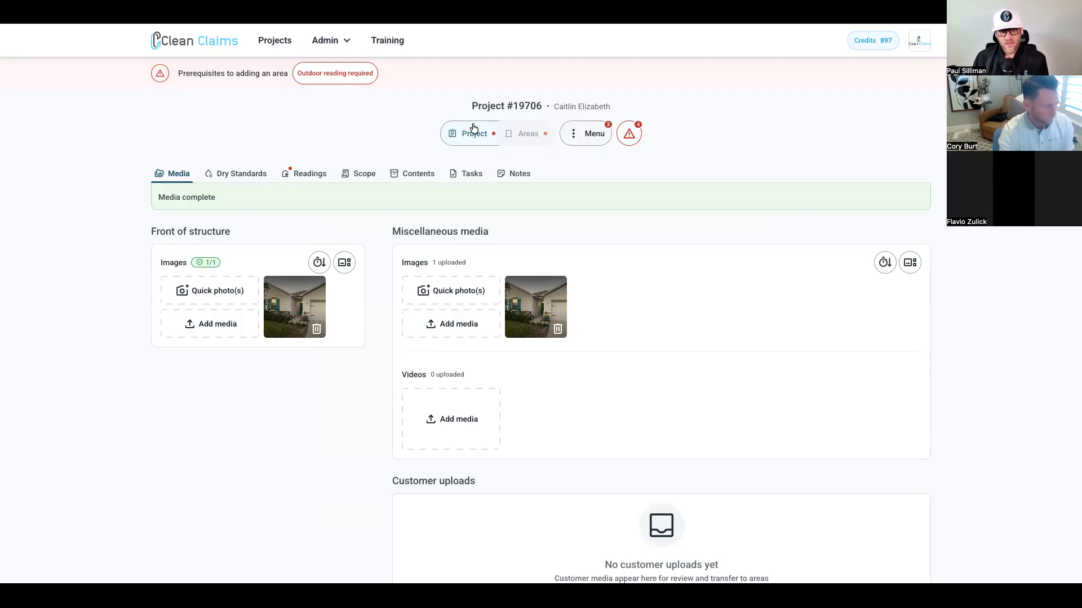
click(578, 137)
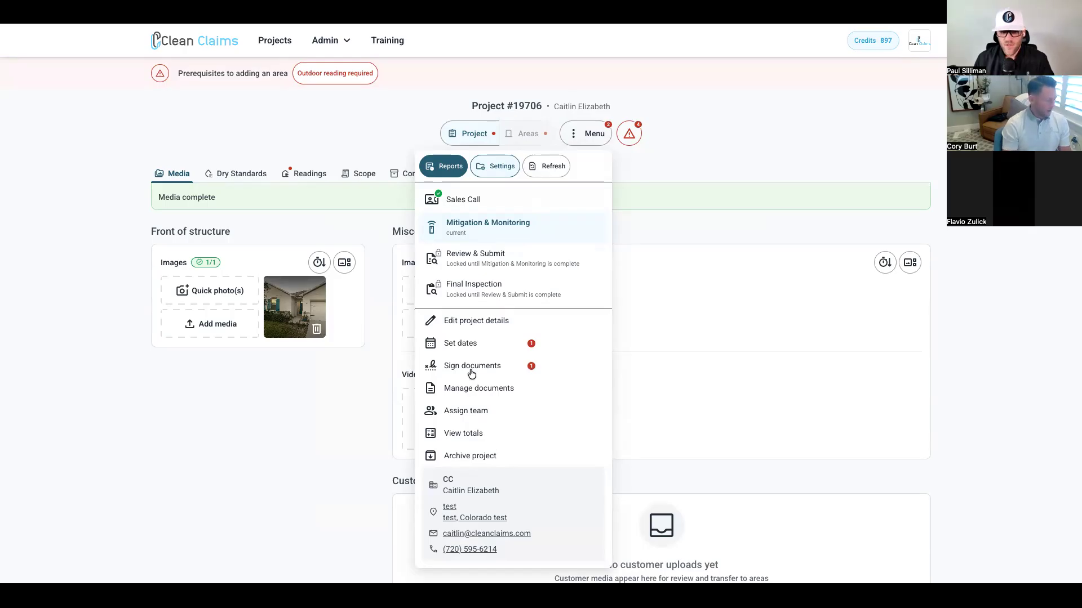
click(456, 388)
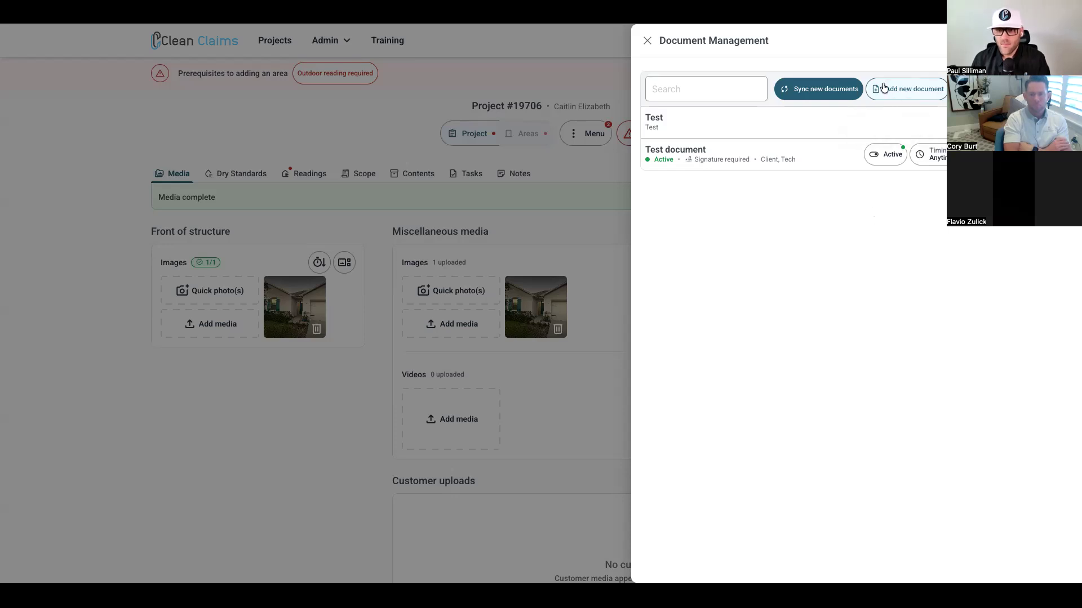
Step: Add a new document to the project by uploading Project 19643 Report (1).pdf with the document type Crew Sheets
click(921, 87)
click(921, 90)
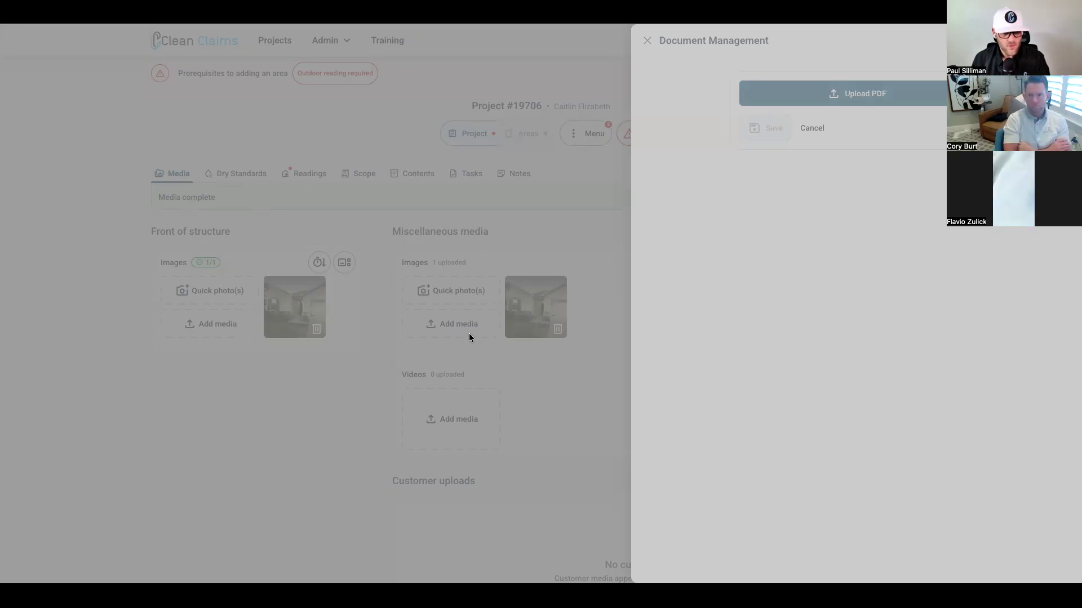
double_click(440, 204)
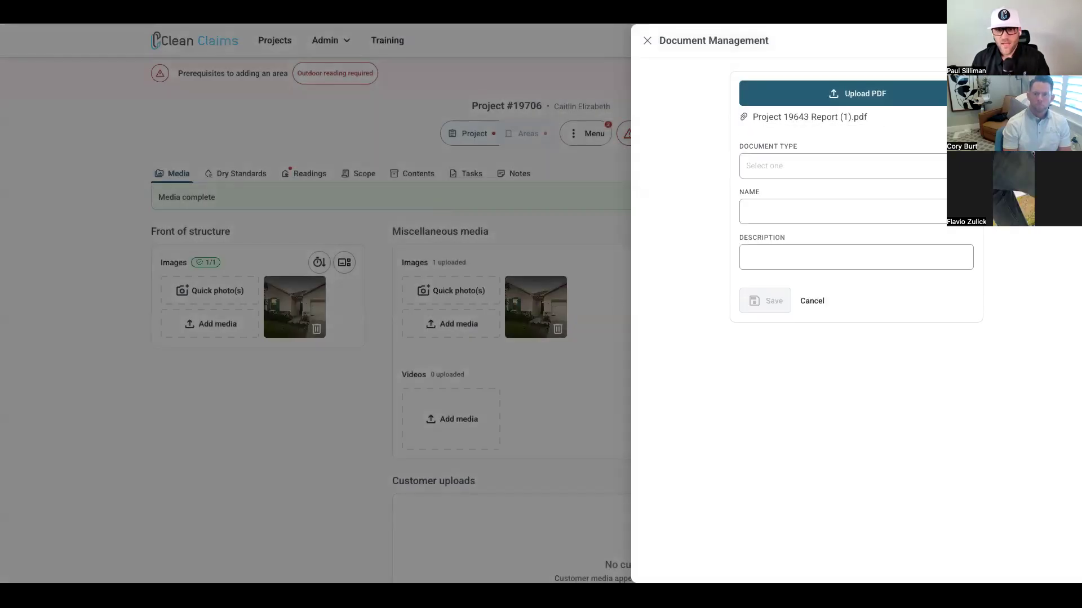
click(859, 162)
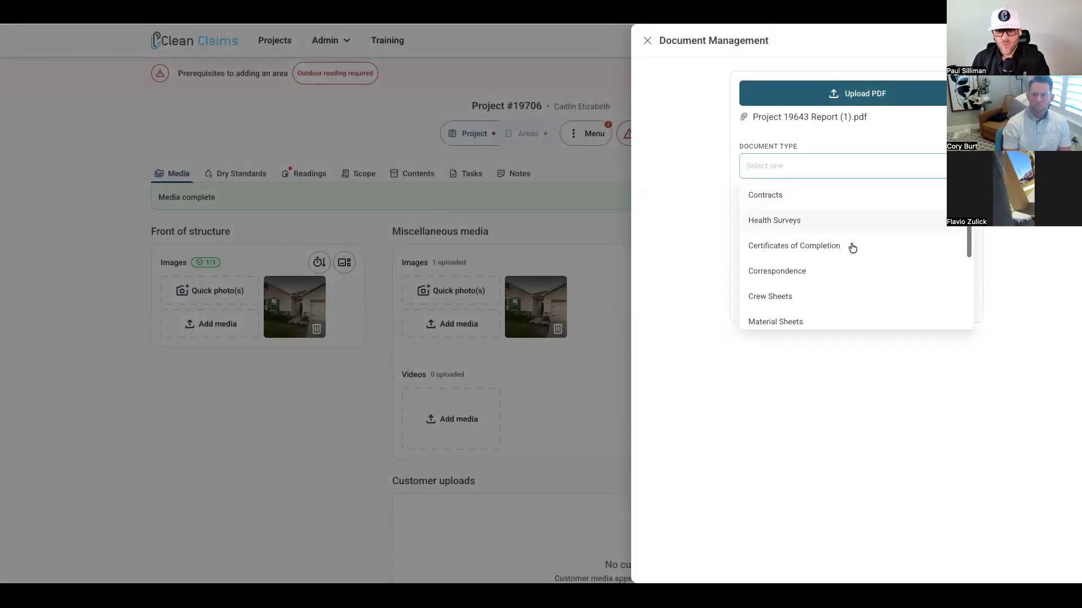
scroll(847, 273, down, 2)
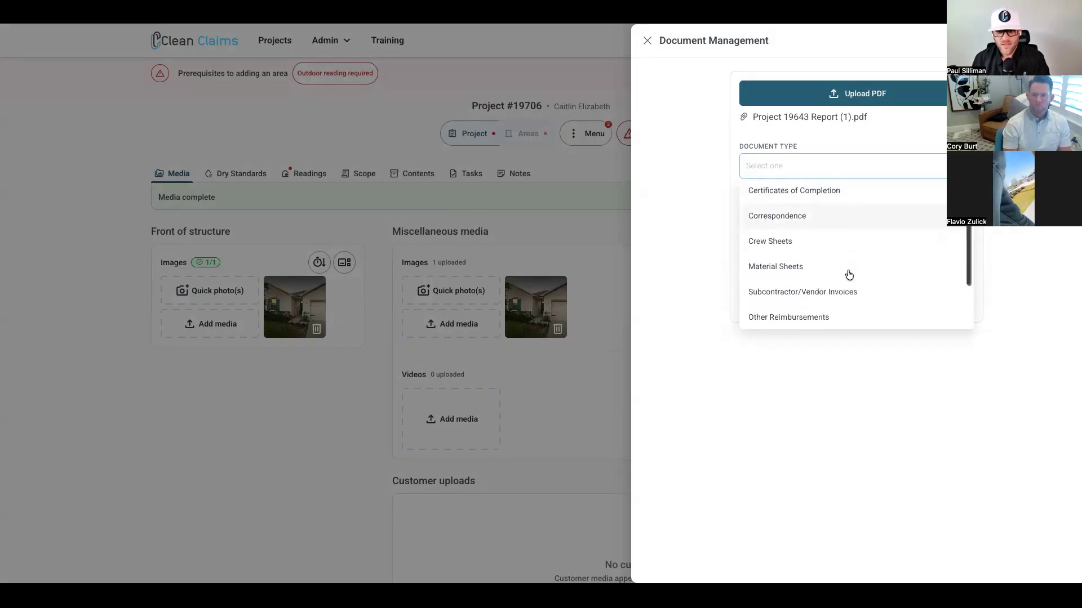
click(772, 242)
Step: Name the uploaded document Monday crew sheet and save it
click(768, 221)
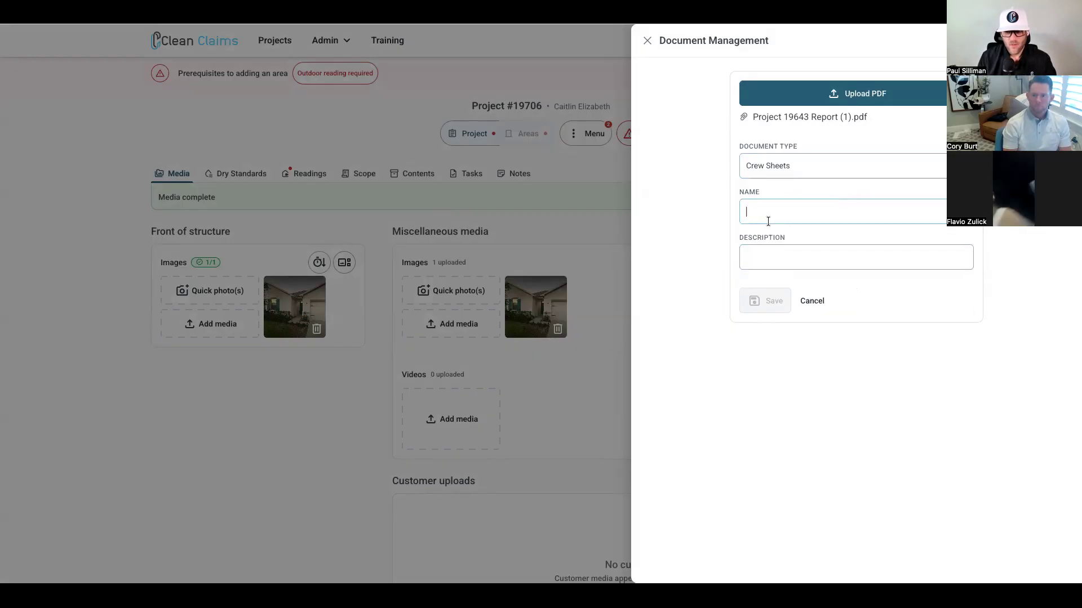
text(Monday grew)
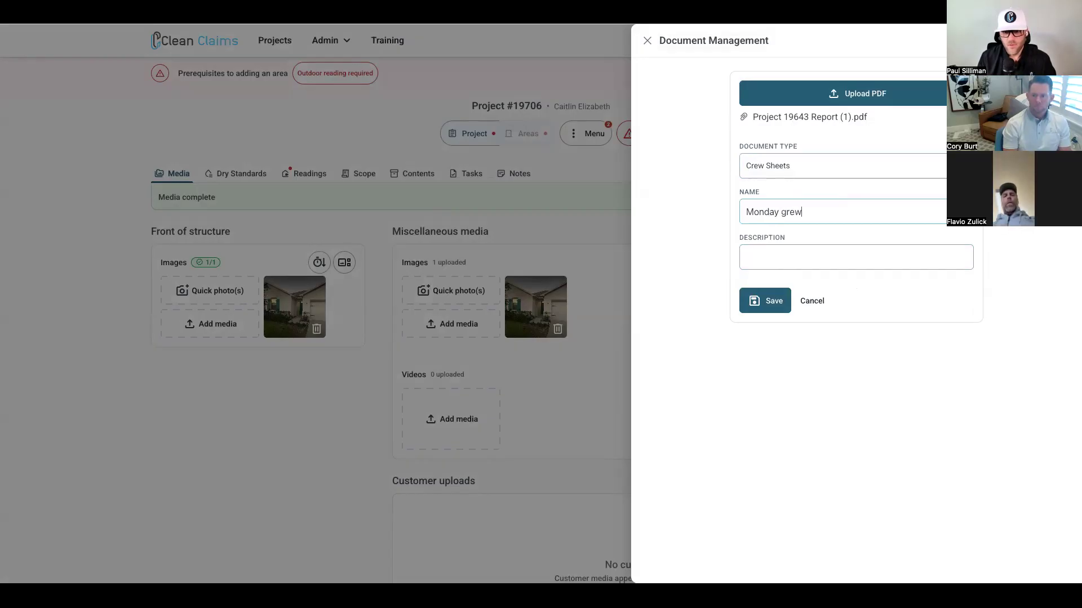
key(BackSpace)
key(BackSpace)
key(BackSpace)
key(BackSpace)
text(crew)
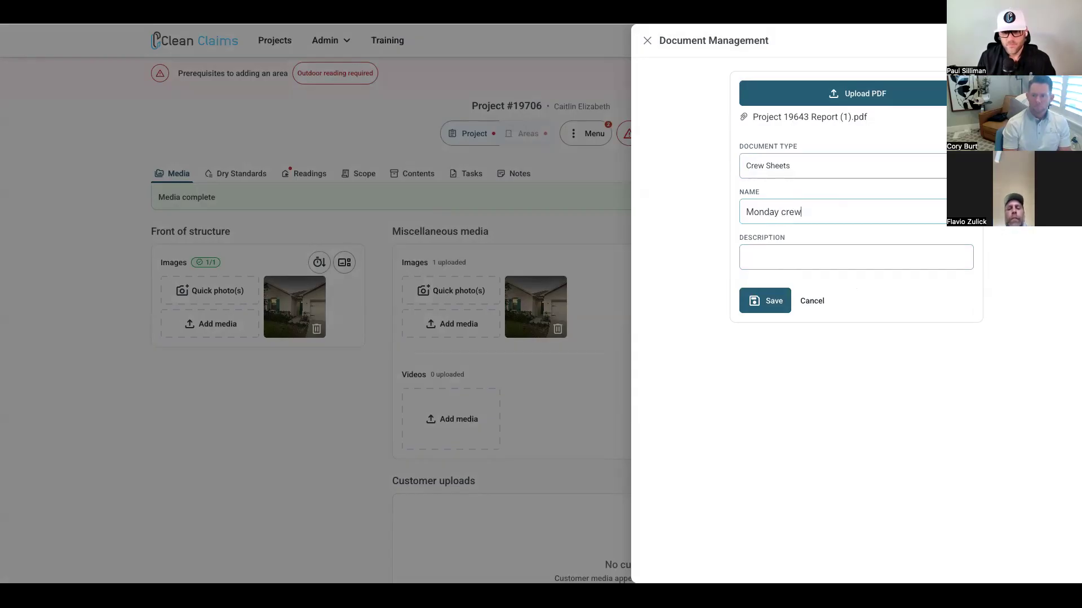
text( sheet)
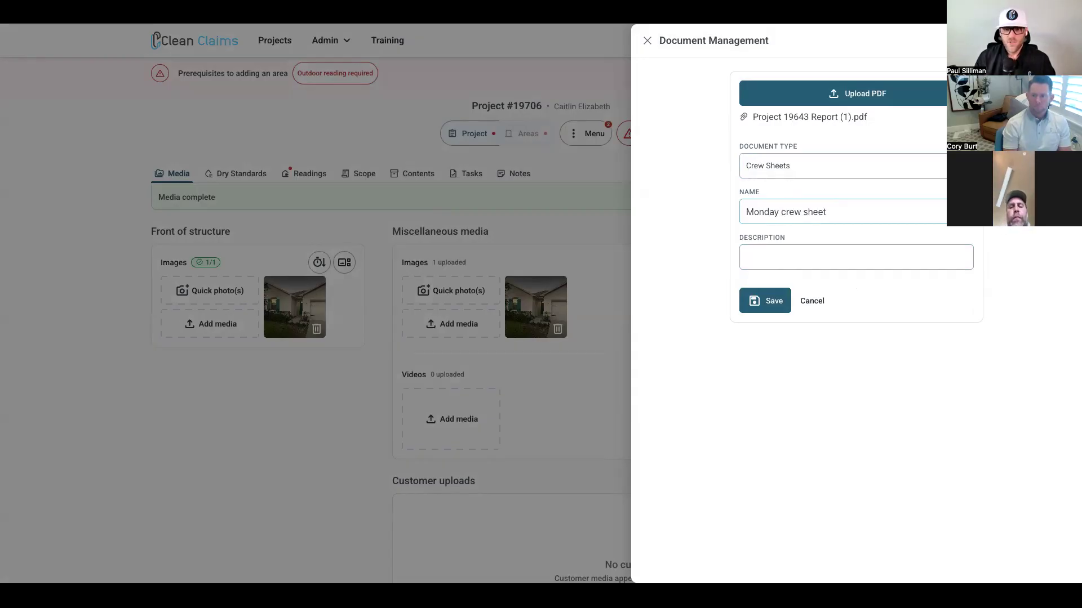
click(777, 299)
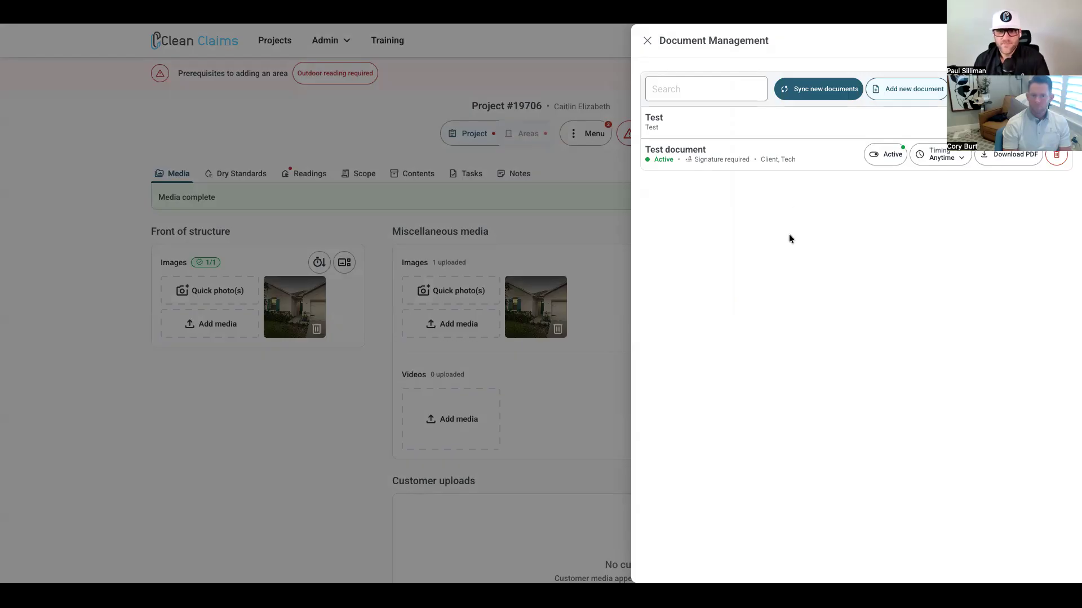
Step: Try to sync new documents into the project, and reopen document management to recheck the document list
click(803, 97)
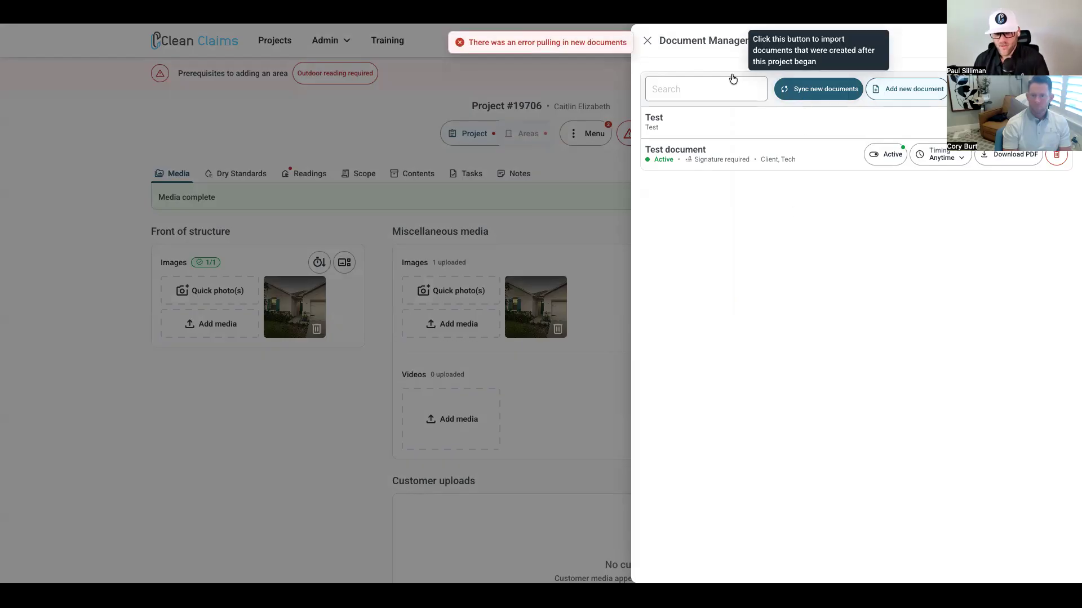
click(647, 41)
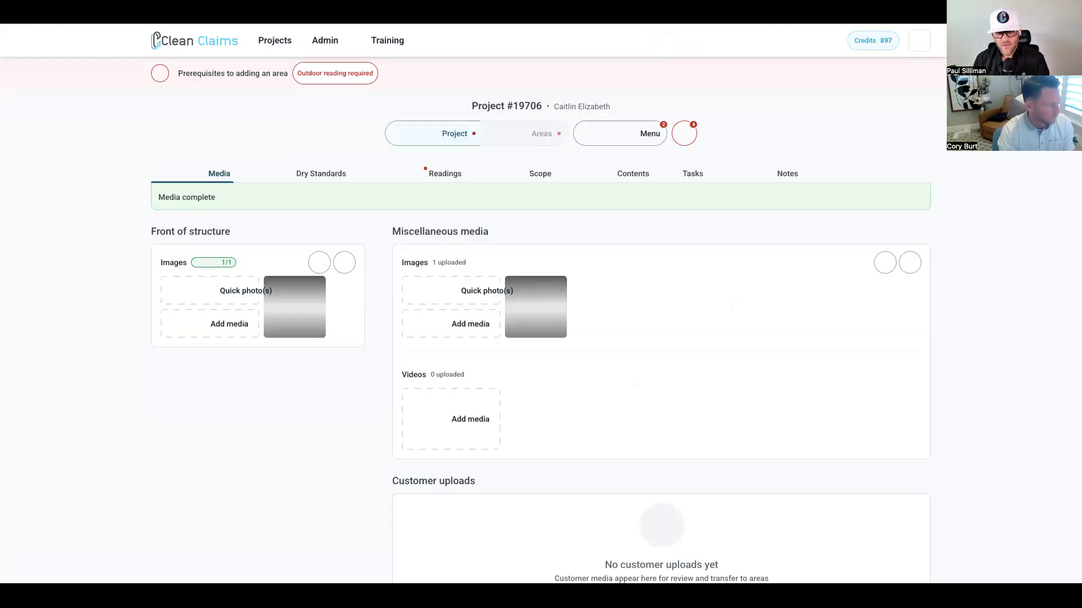
click(594, 139)
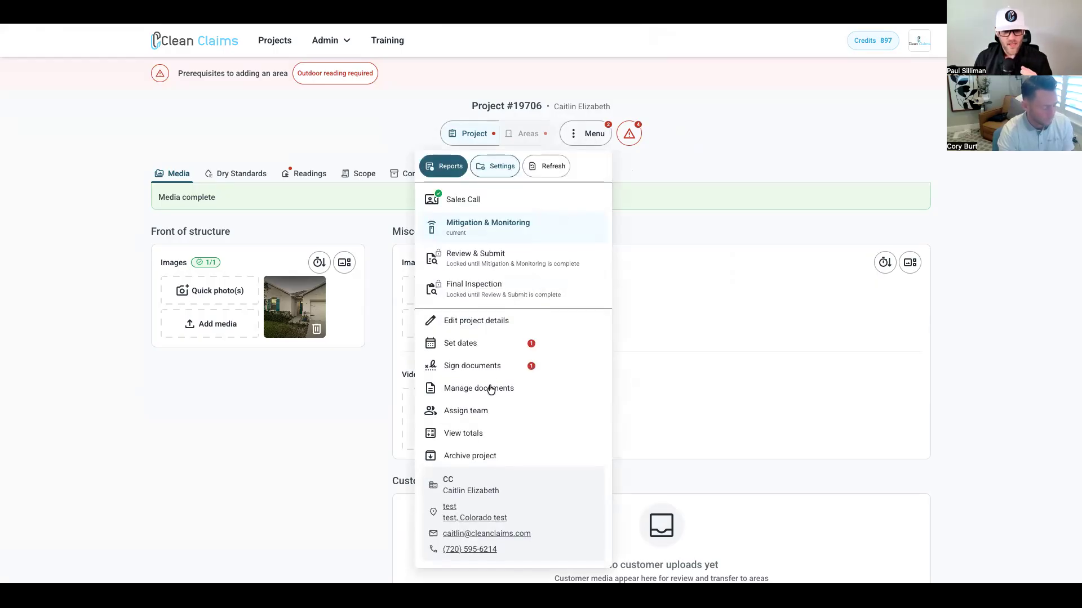
click(463, 389)
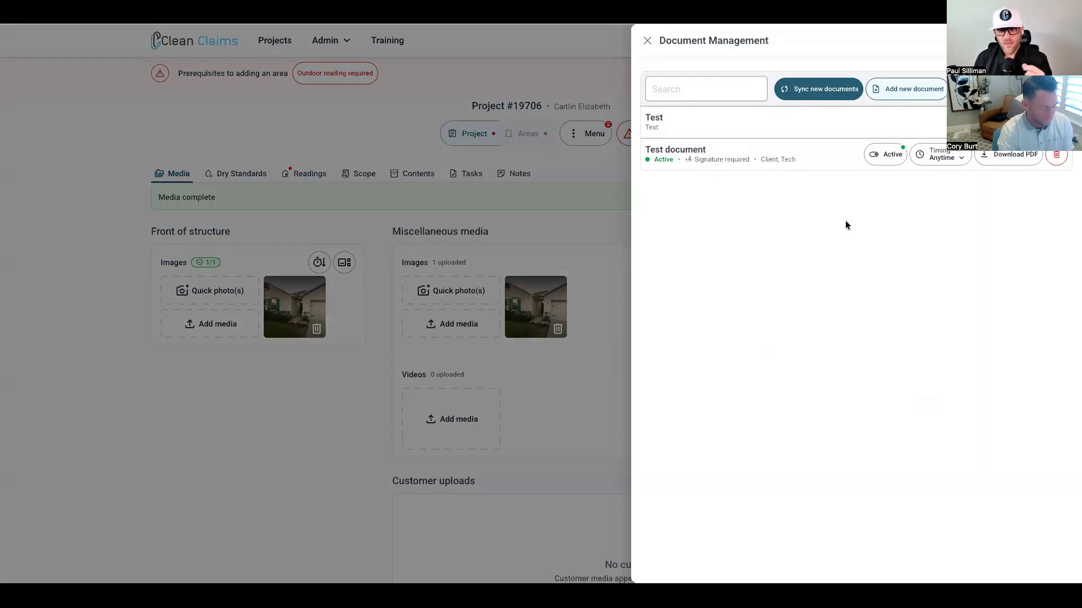
click(648, 42)
Step: Open the project's document signatures and delete the existing submission of Test document
click(586, 135)
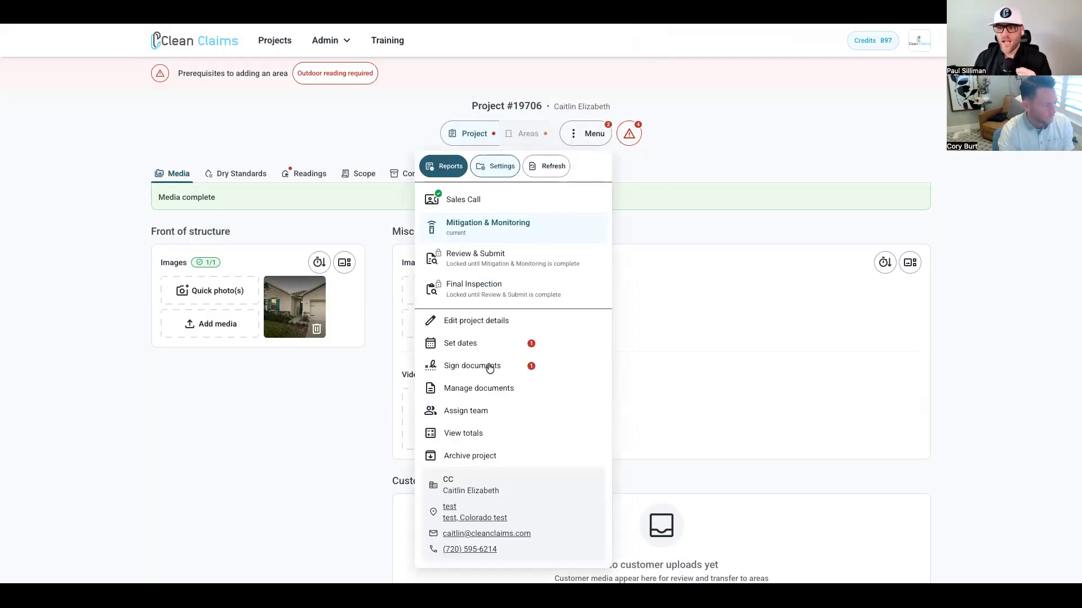
click(489, 367)
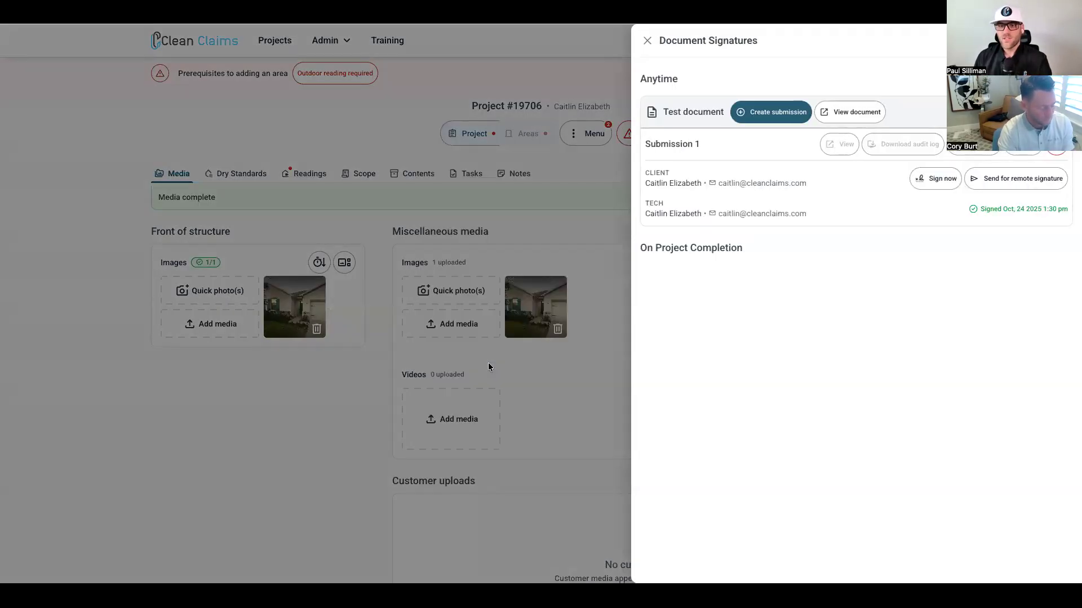
click(1058, 153)
click(1057, 272)
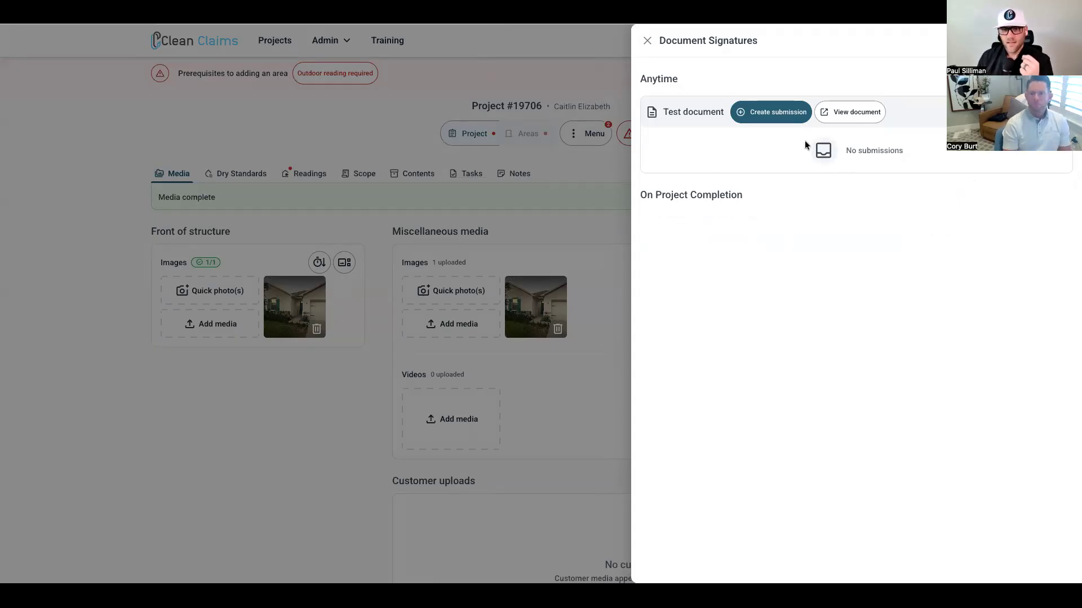
Step: Preview the contents of Test document from the document signatures and close the preview
click(851, 113)
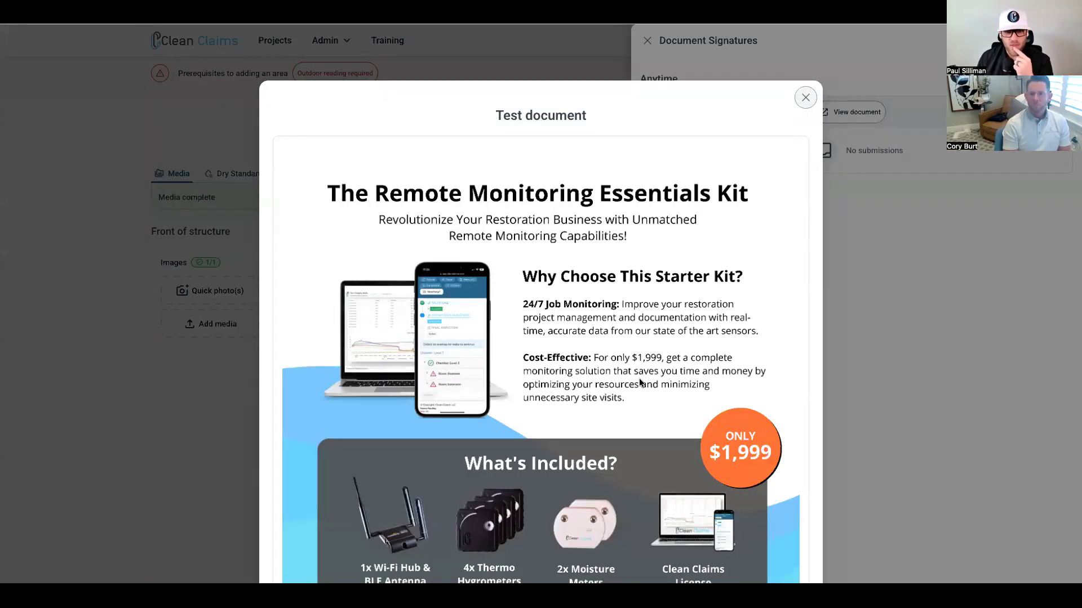
scroll(639, 377, down, 5)
scroll(639, 377, up, 3)
scroll(639, 384, up, 2)
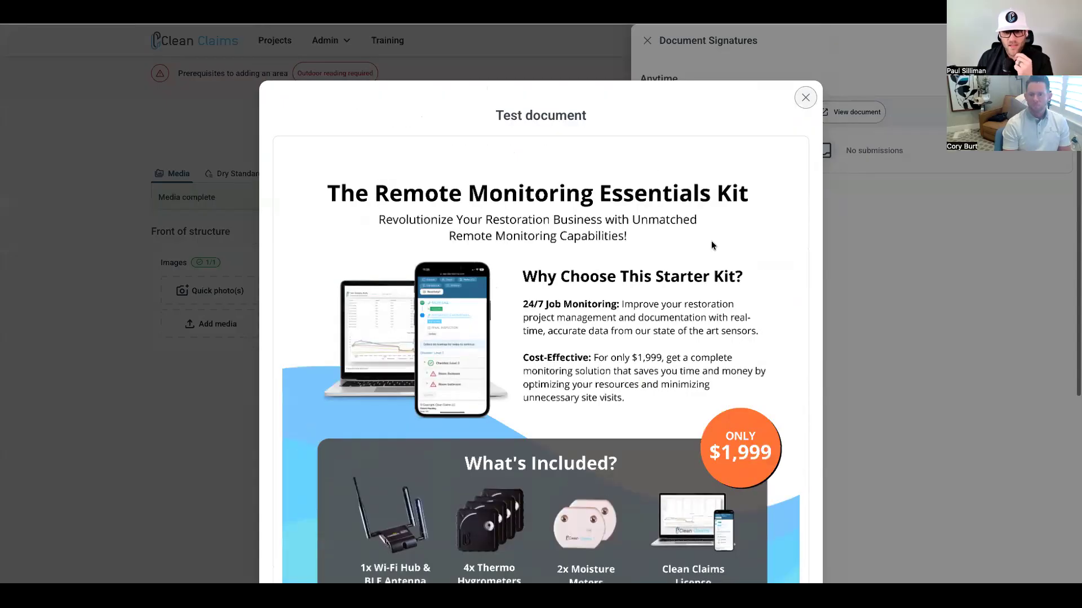
click(804, 100)
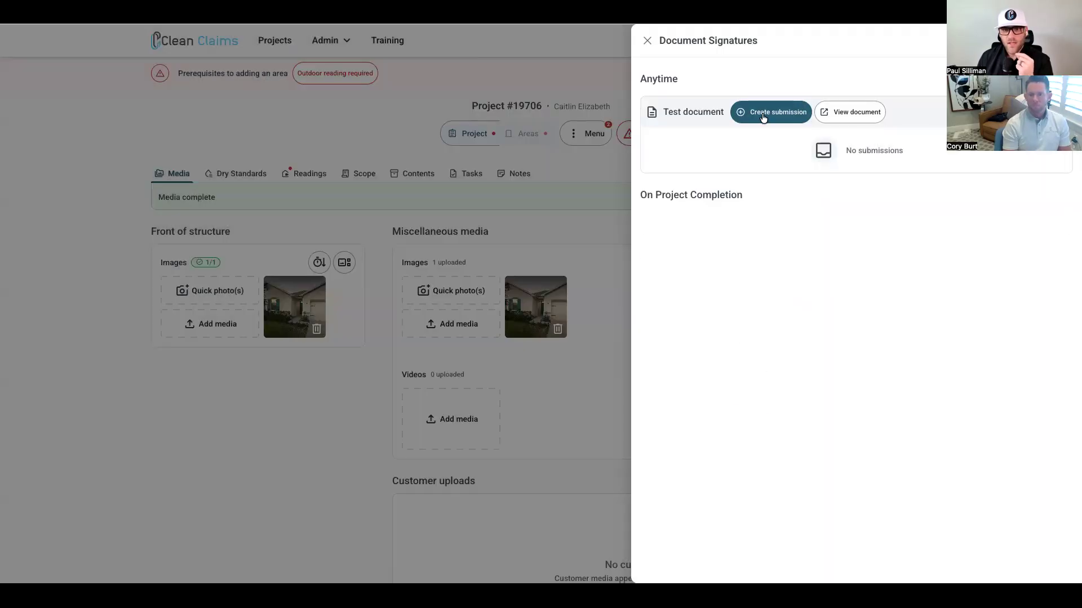
Step: Create a new submission for Test document, assigning the client contact and the available technician as signers
click(764, 116)
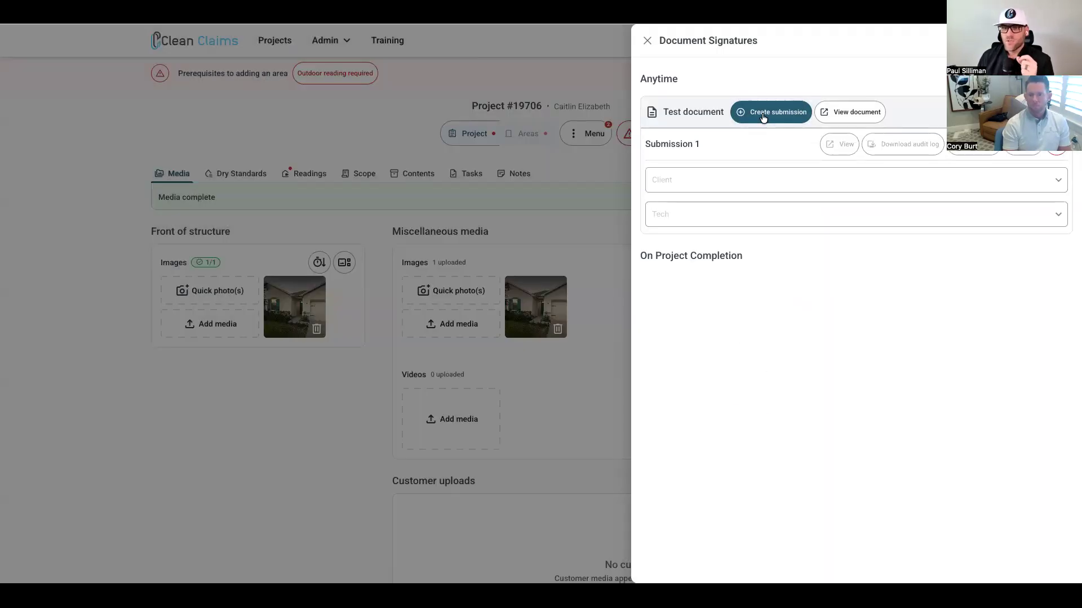
click(681, 179)
click(704, 216)
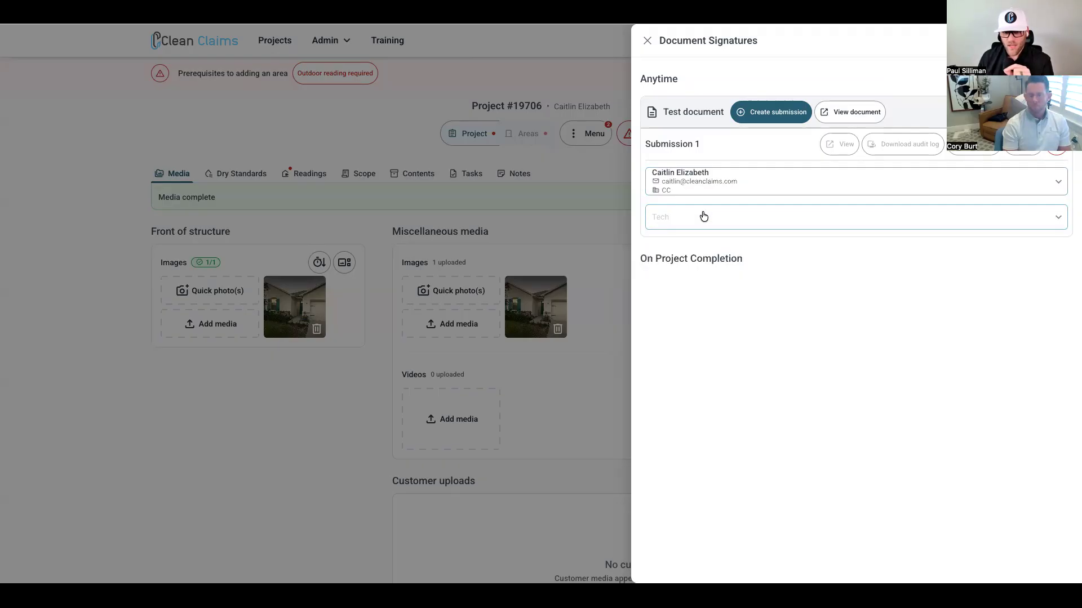
click(704, 216)
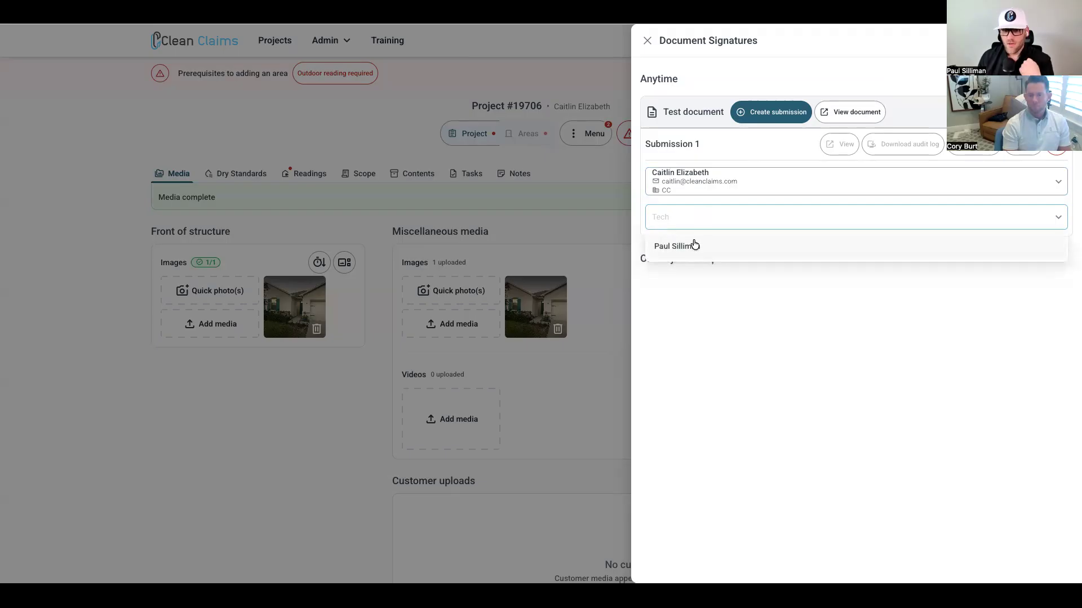
click(694, 244)
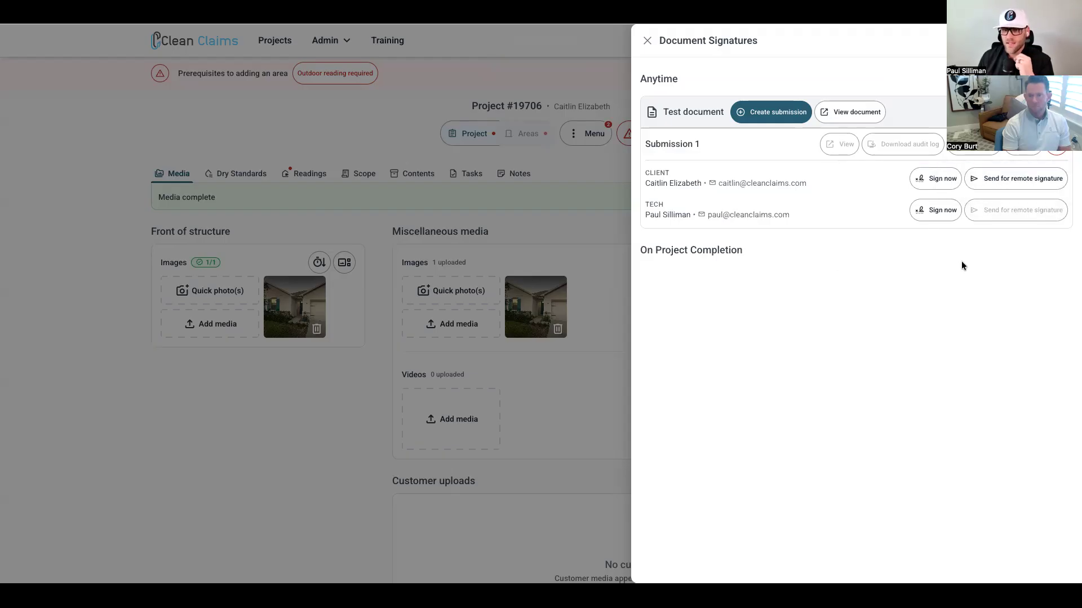
Step: Open the new Test document submission for the technician's on-site signature
click(936, 210)
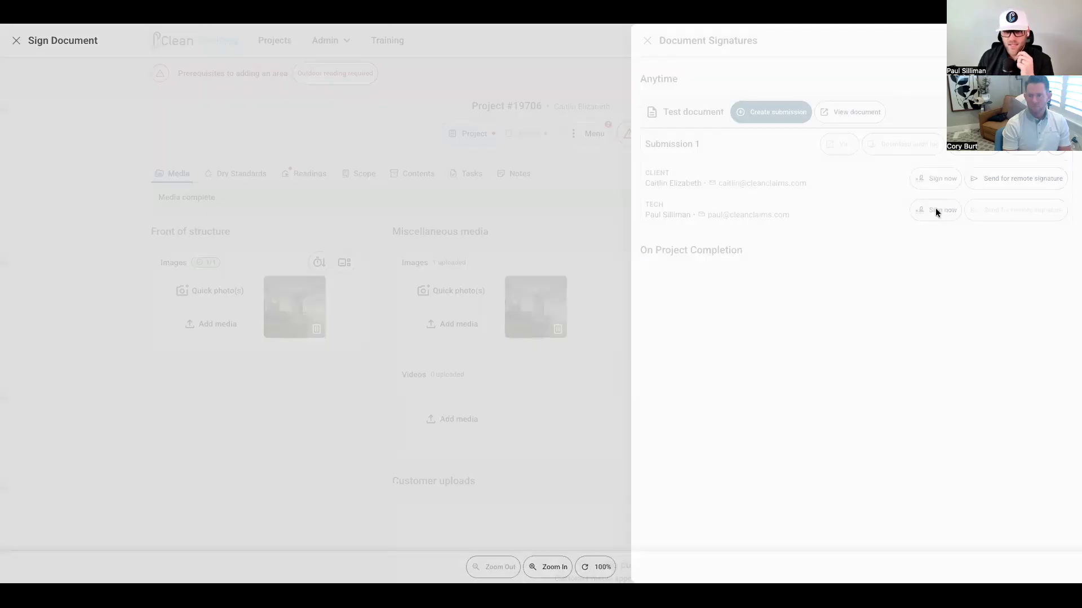
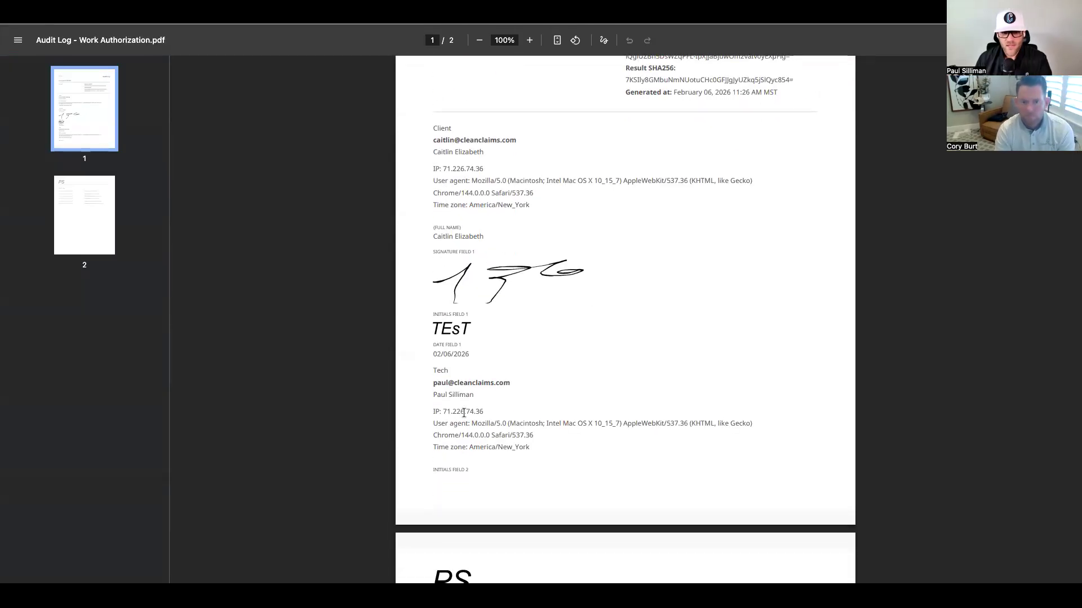
Step: Review the signer details and event log in the Work Authorization audit log, and close it and the document signatures
scroll(466, 428, down, 8)
scroll(467, 431, down, 10)
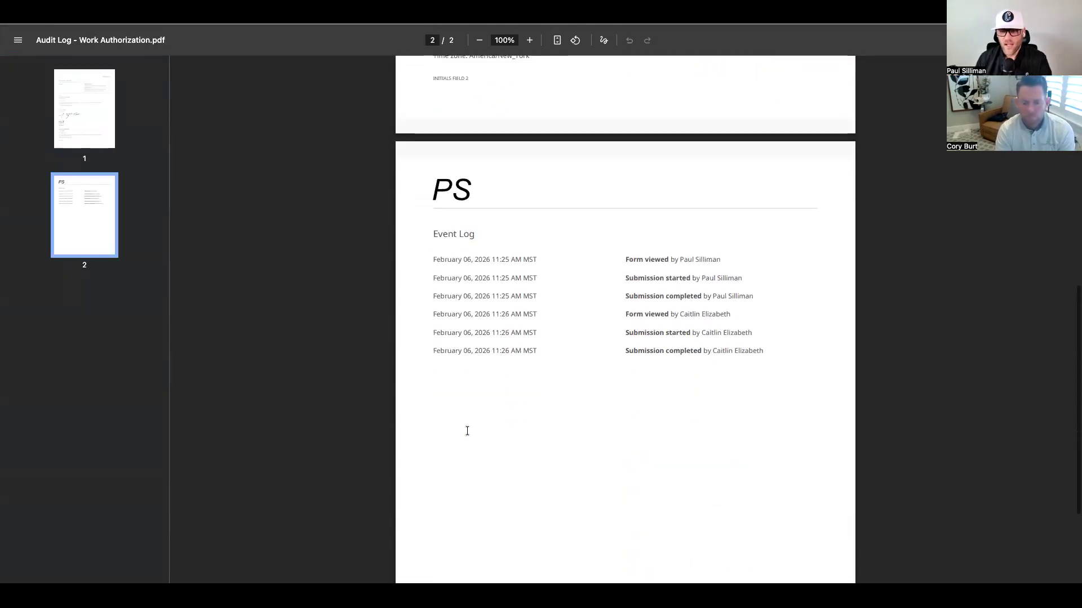
scroll(467, 431, up, 20)
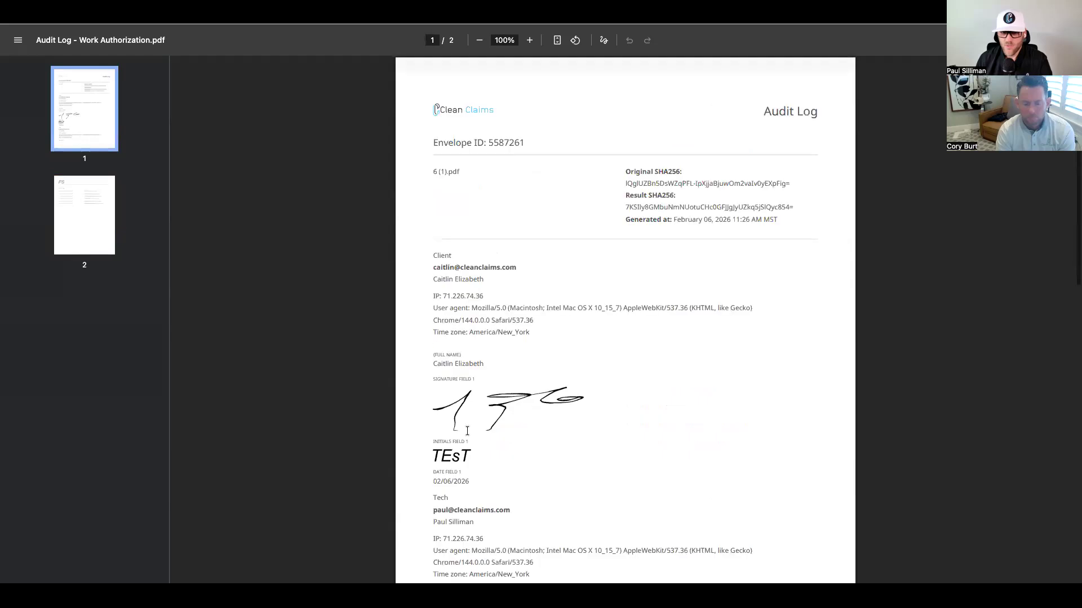
key(super+w)
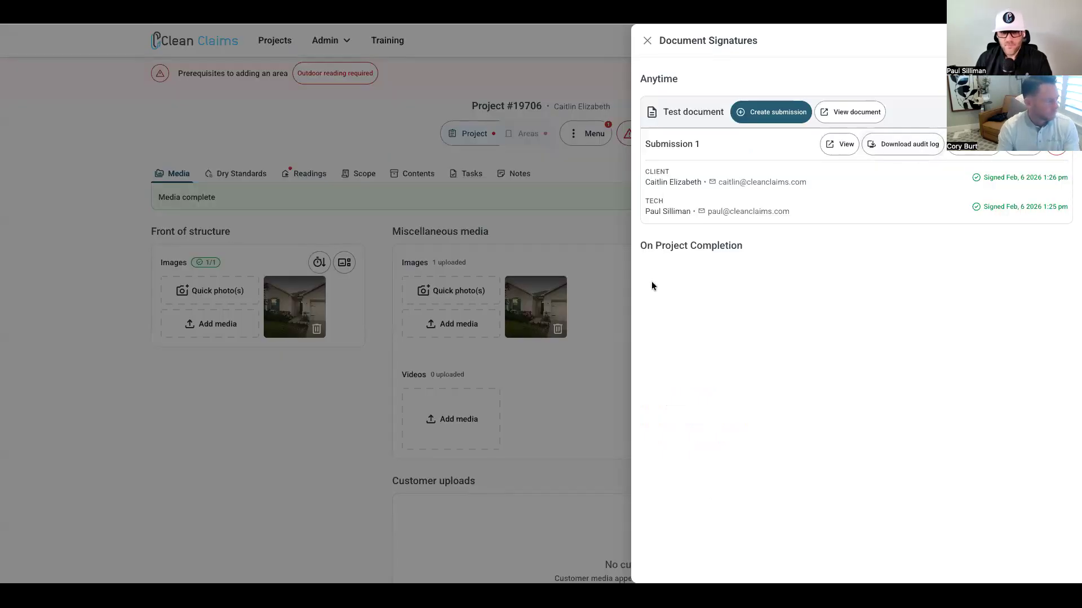
click(580, 158)
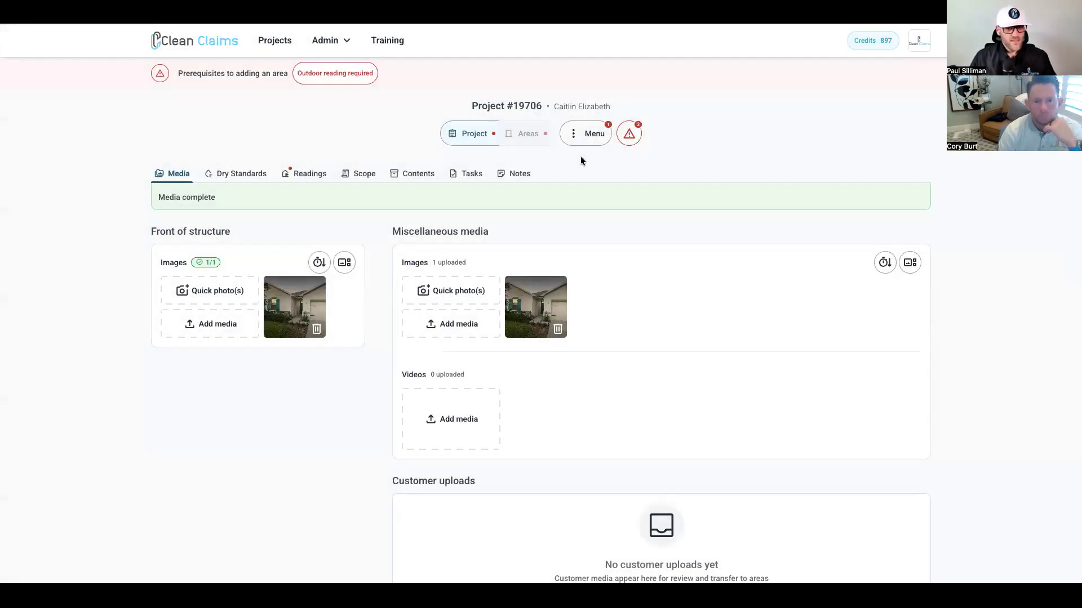
Step: Open the project's reports and include Test document with its document signatures in the report selections, leaving Test excluded
click(584, 134)
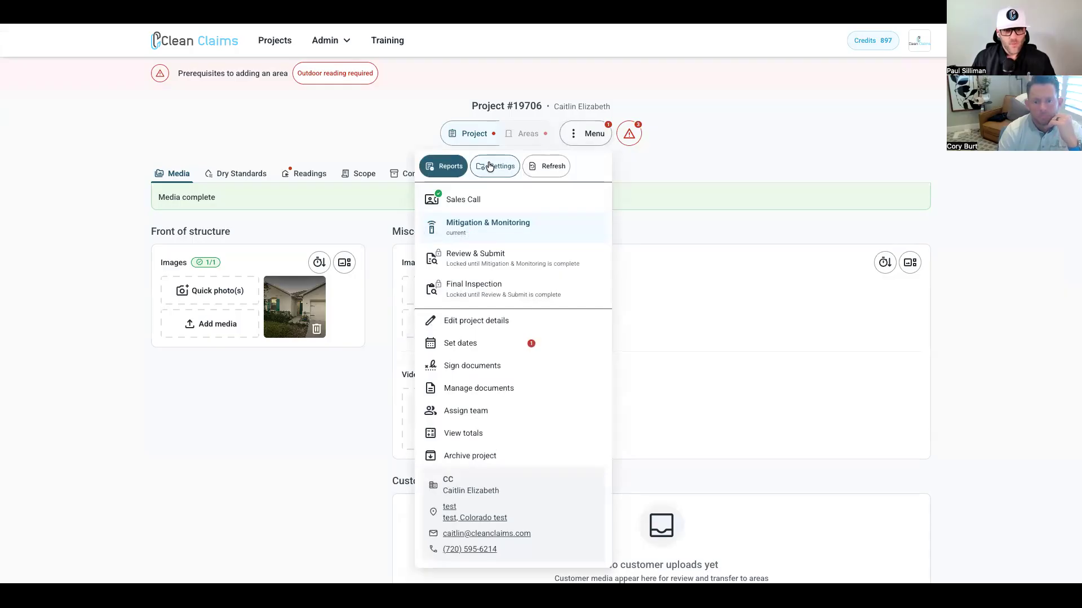
click(445, 166)
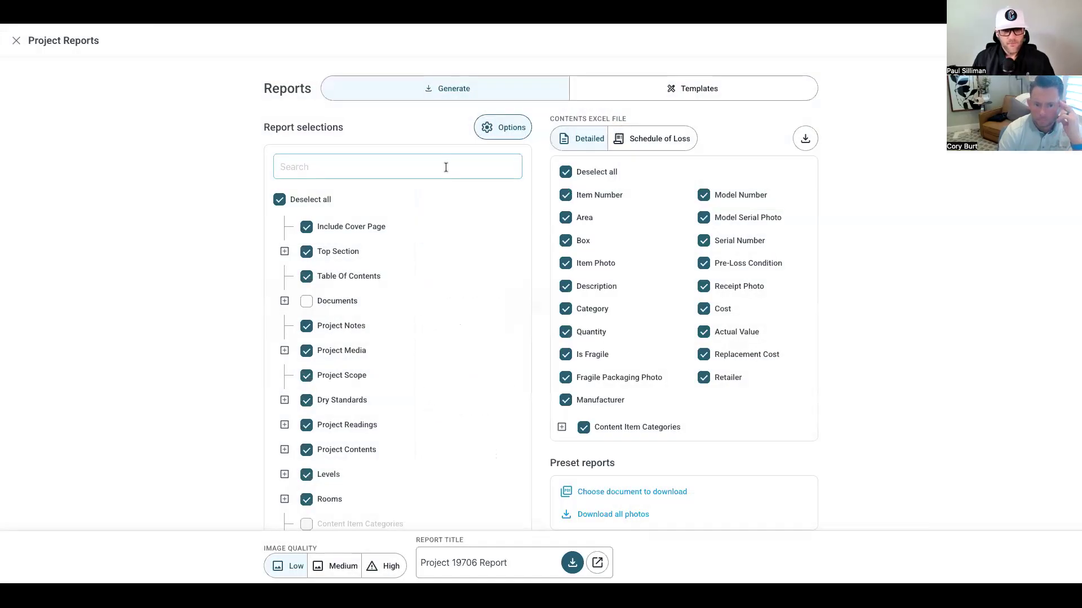
scroll(446, 168, down, 1)
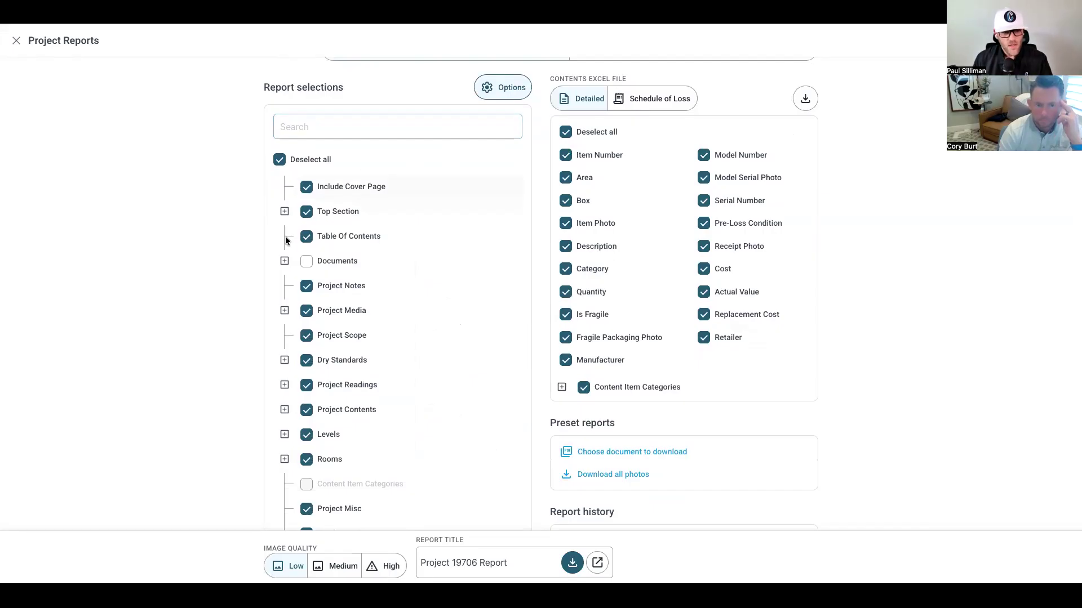
click(284, 261)
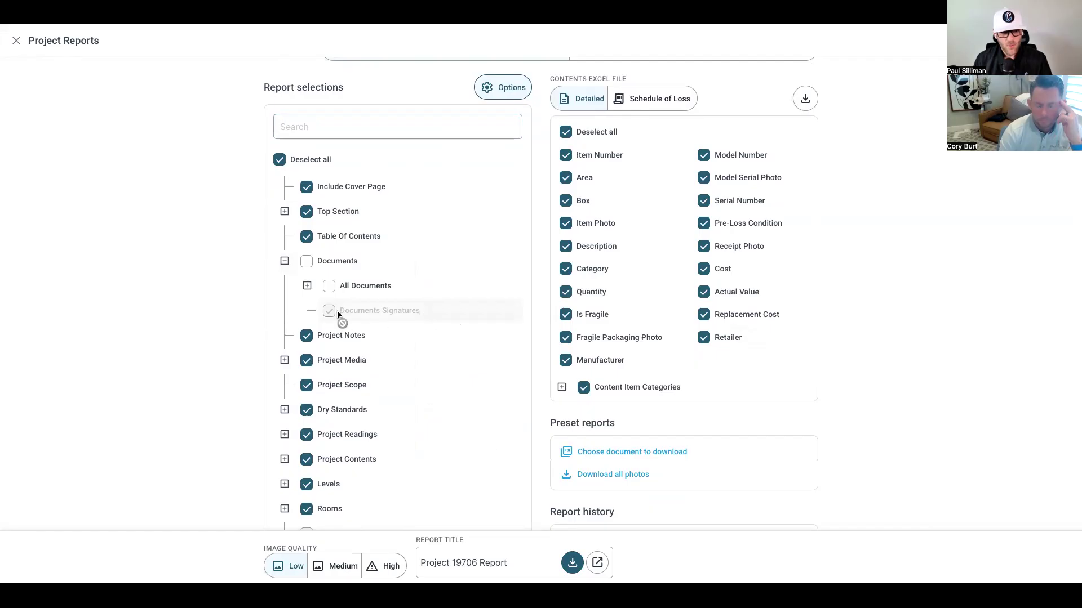
click(307, 285)
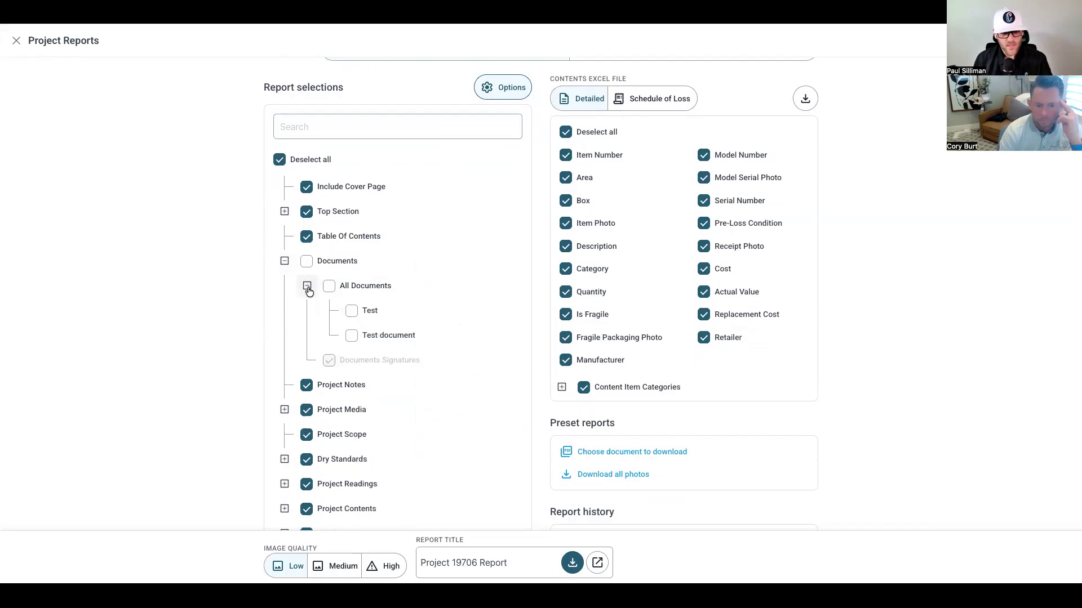
click(352, 336)
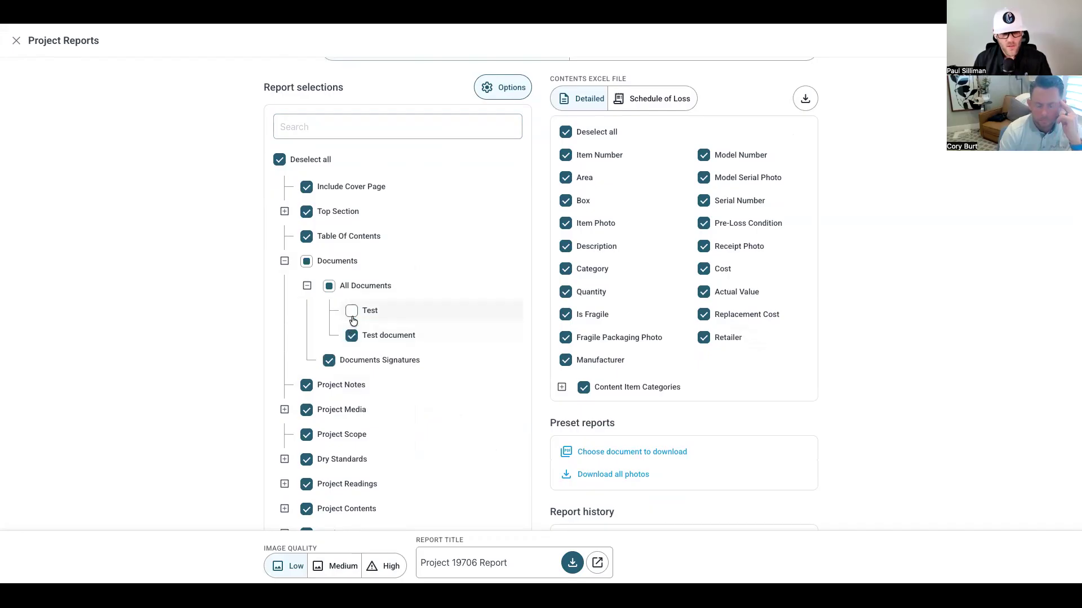
click(352, 316)
click(352, 315)
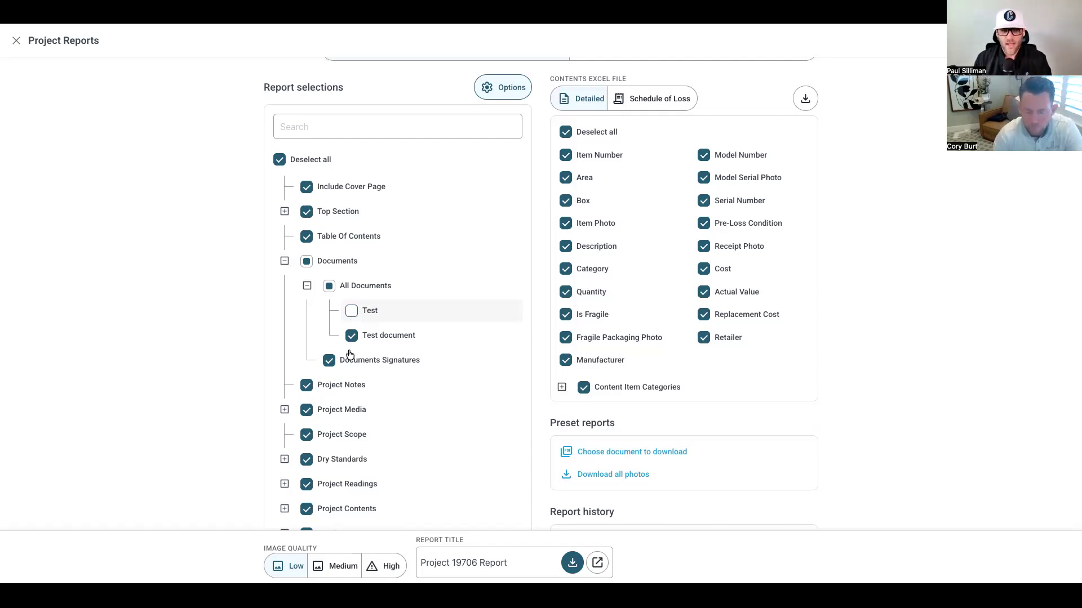
Step: Set the report's image quality to Medium, and generate Project 19706 Report as a download and an online view
click(338, 563)
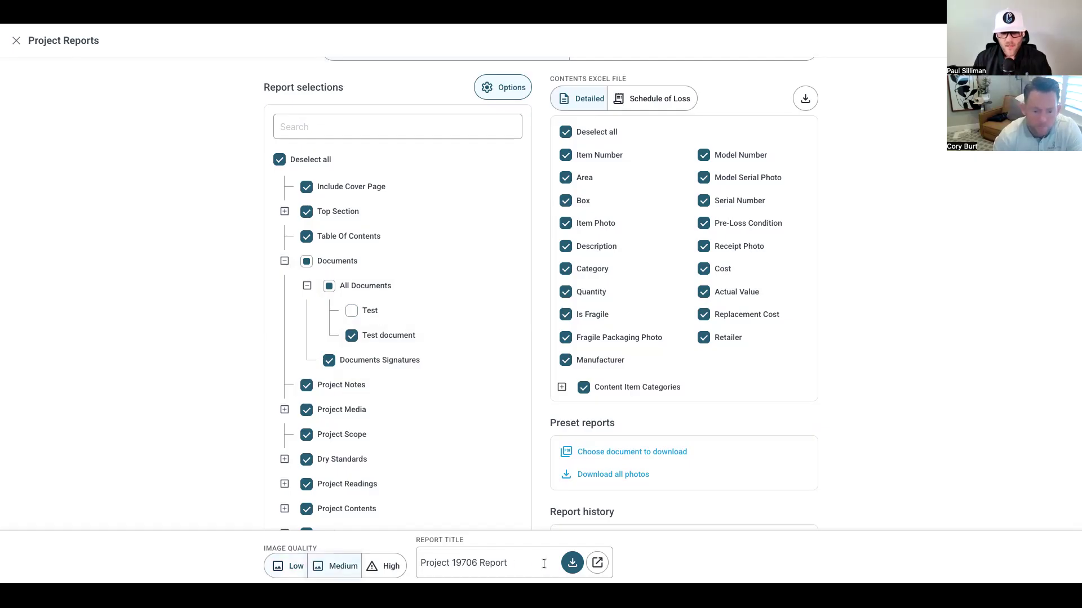
click(570, 561)
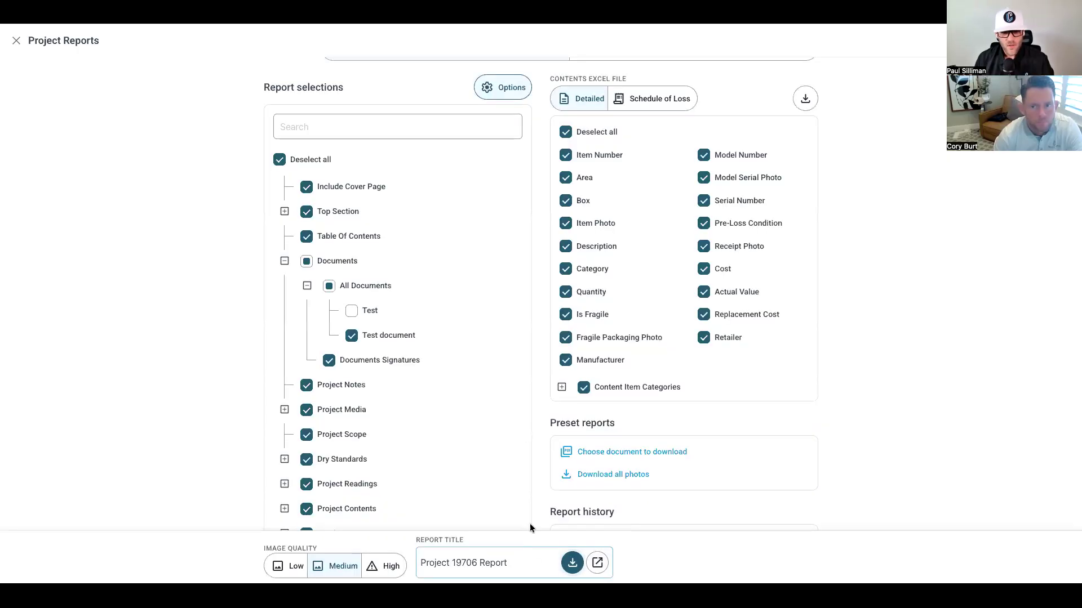
click(597, 565)
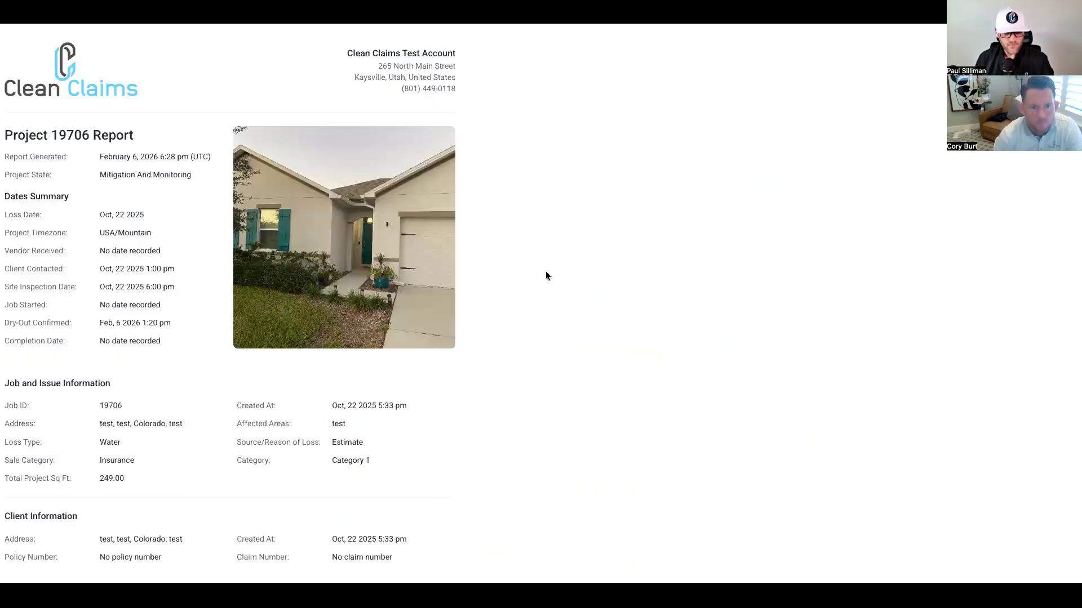
Step: Examine the signed Test document in the generated report's Contracts section, and close the report and the project reports
scroll(314, 268, down, 5)
scroll(315, 268, down, 3)
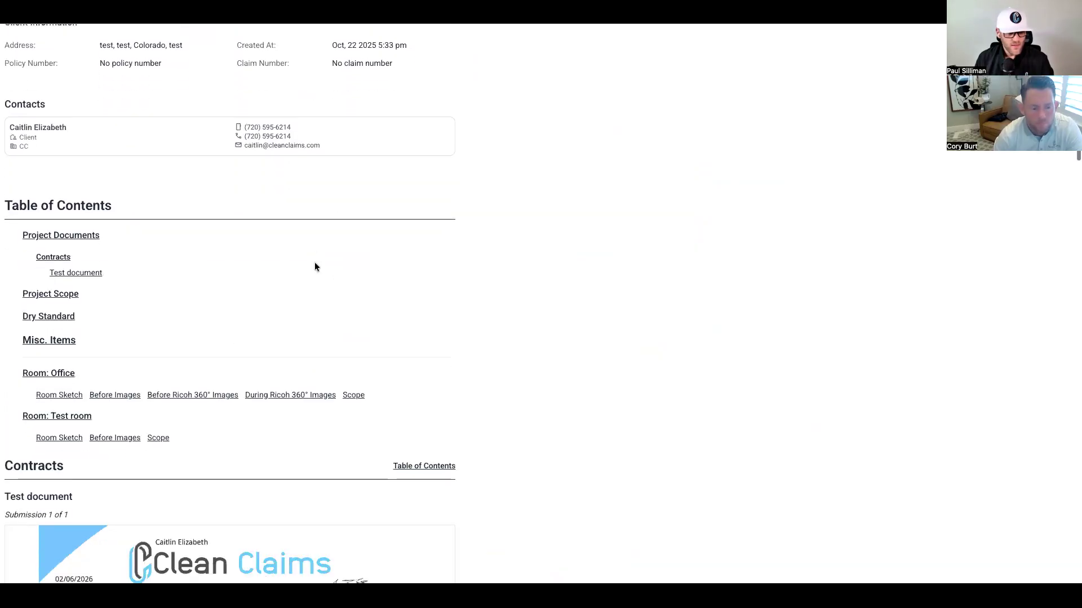
click(54, 260)
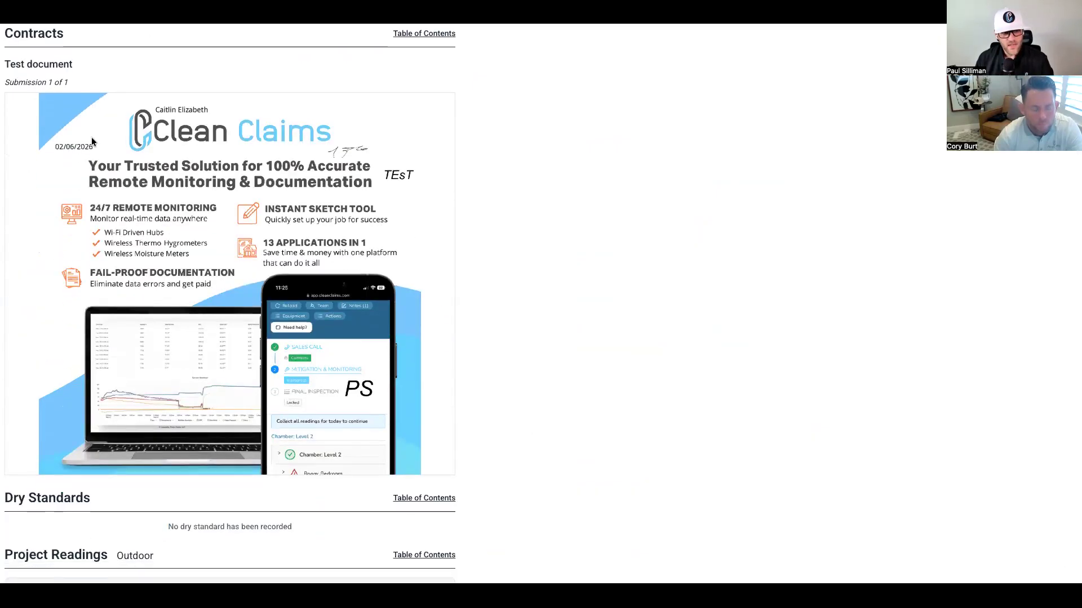
scroll(239, 392, down, 5)
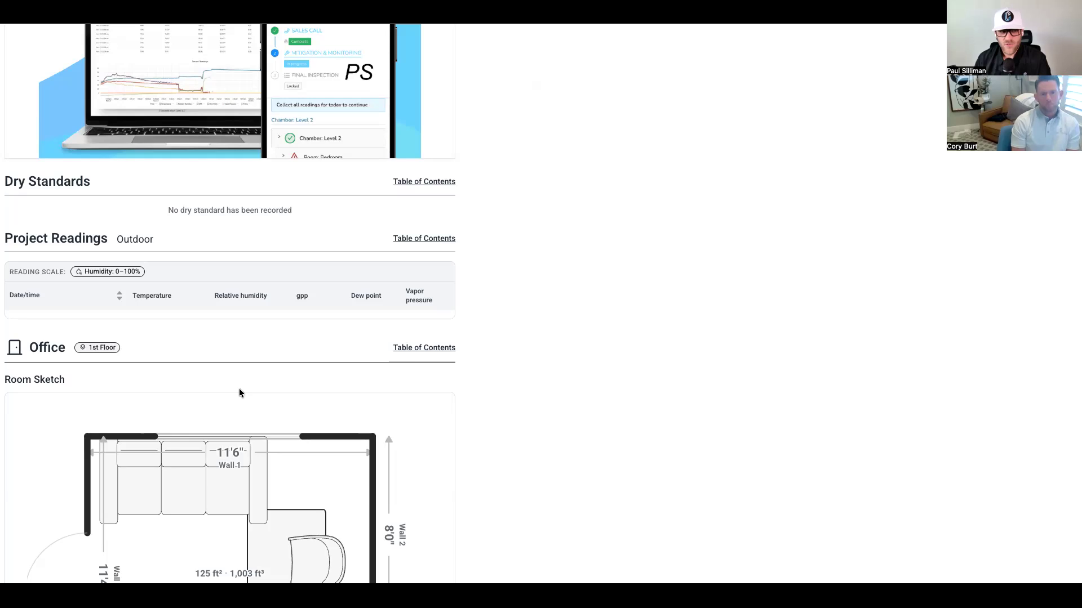
scroll(239, 392, up, 20)
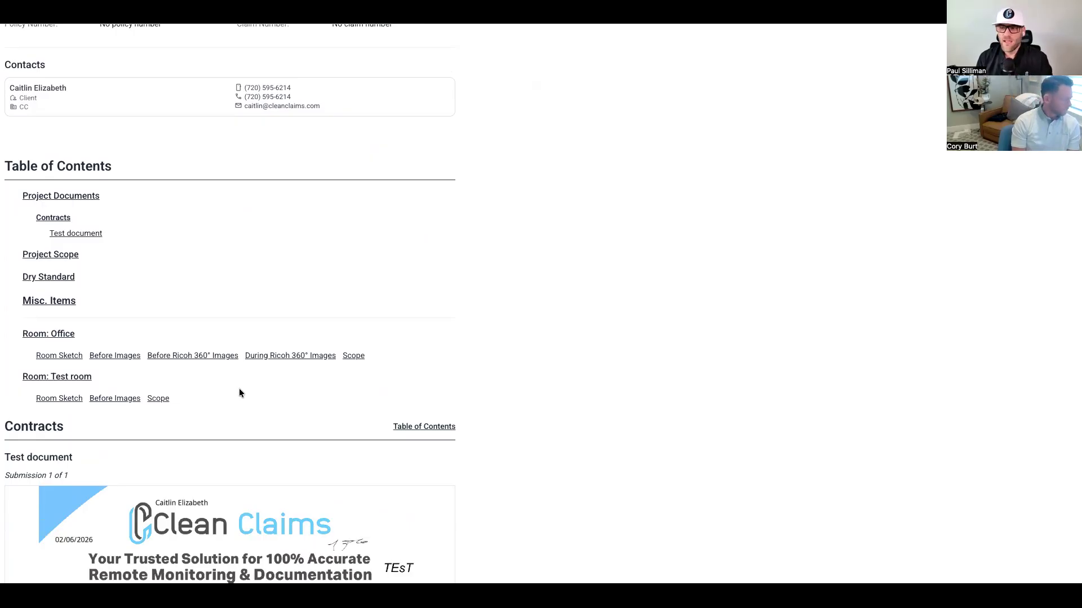
scroll(239, 393, up, 10)
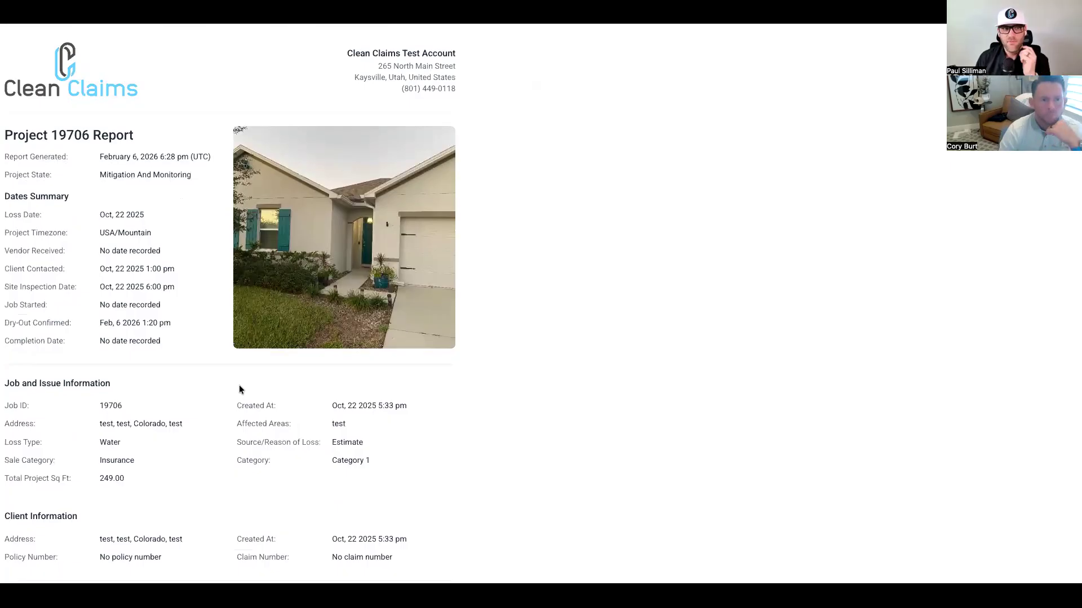
click(316, 12)
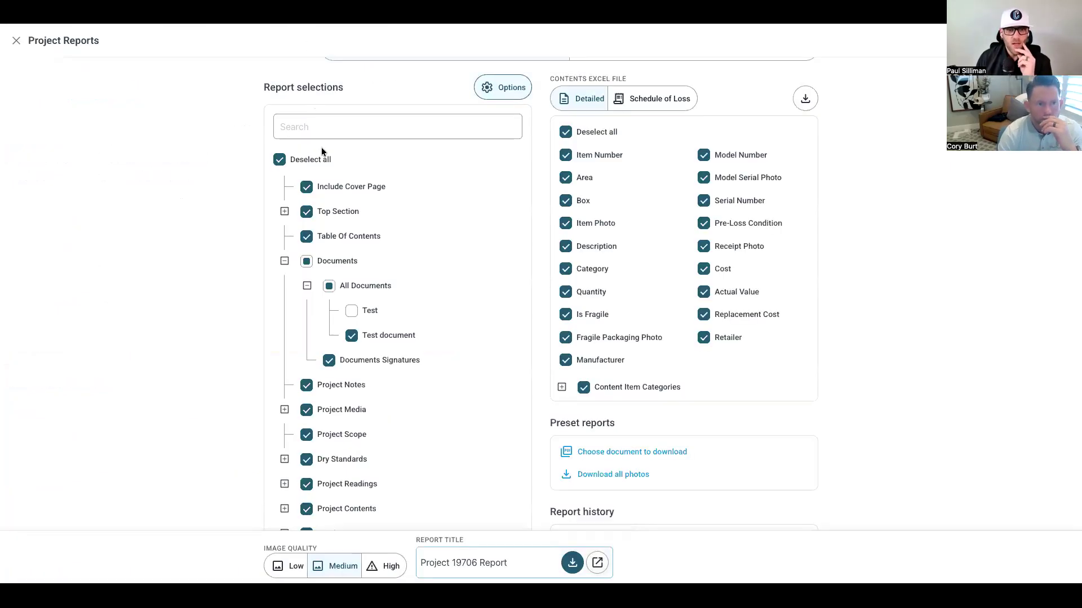
scroll(322, 151, up, 1)
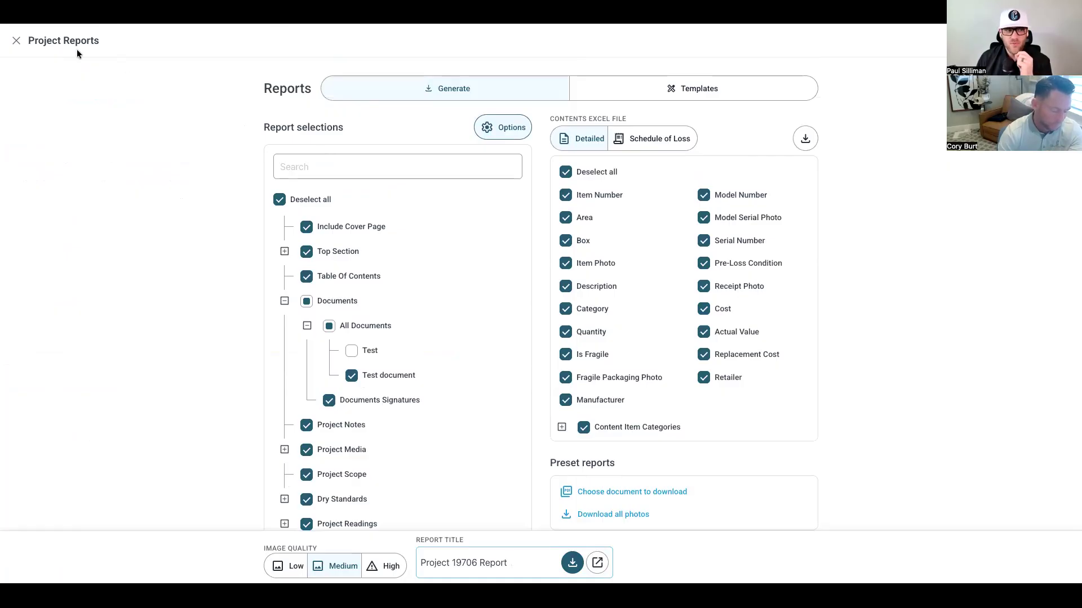
click(16, 39)
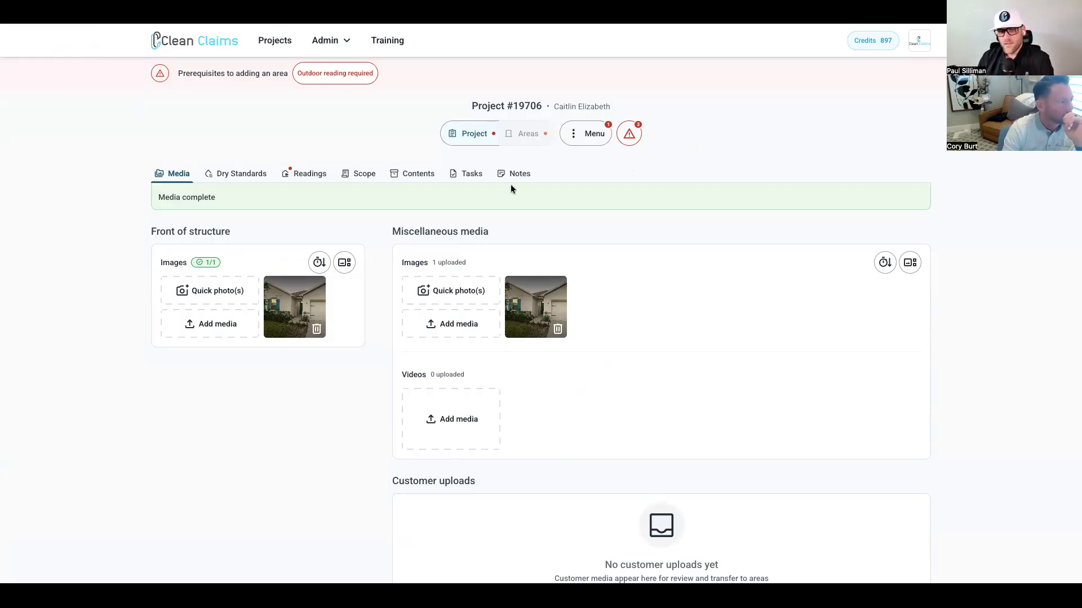
Step: Sync new documents into the project from its document management and close it
click(580, 137)
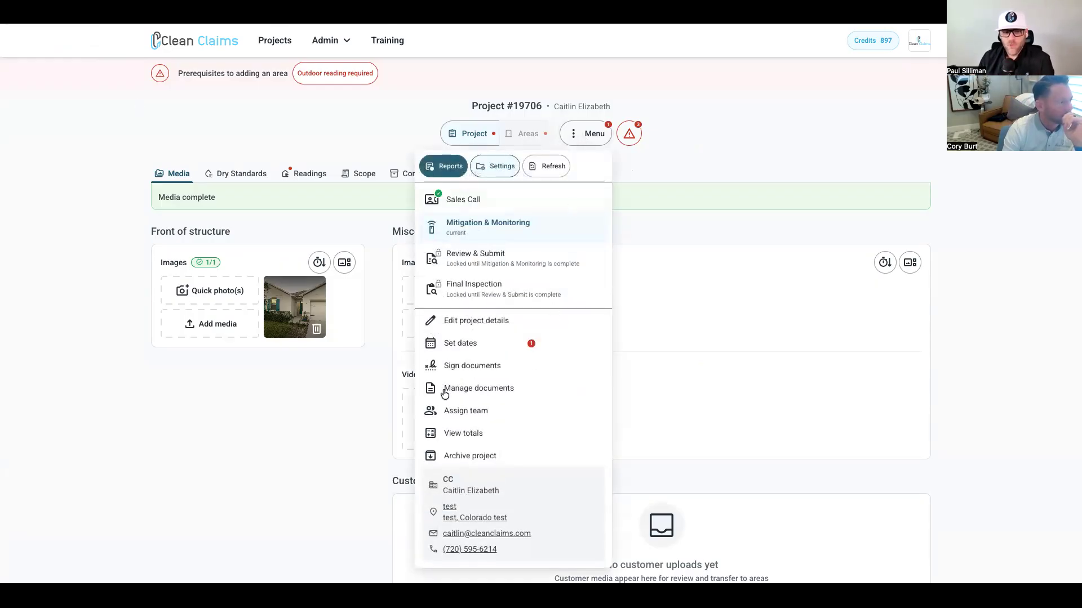
click(490, 388)
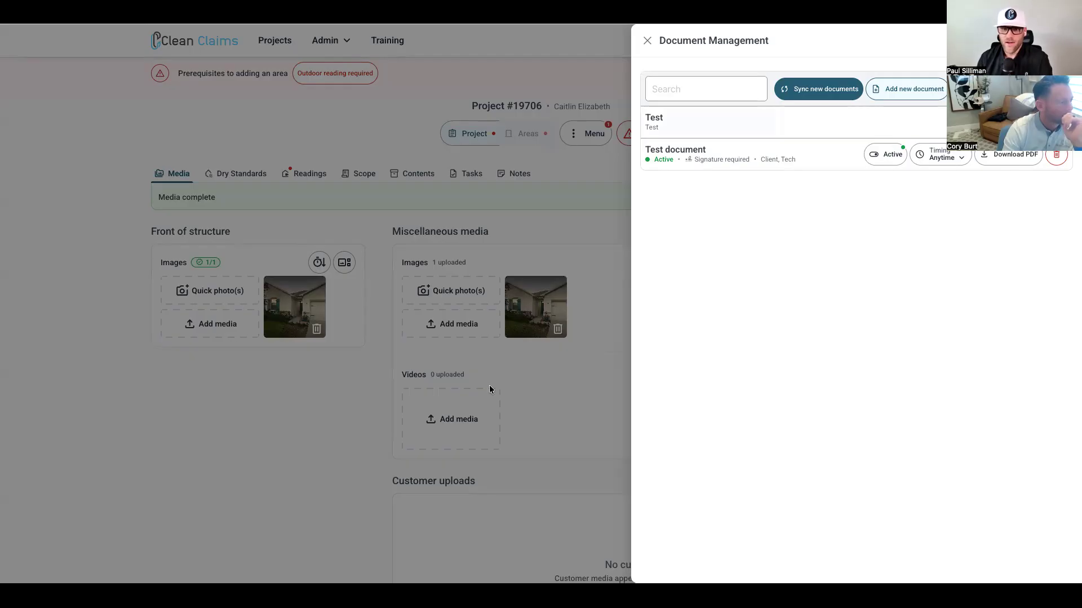
click(804, 97)
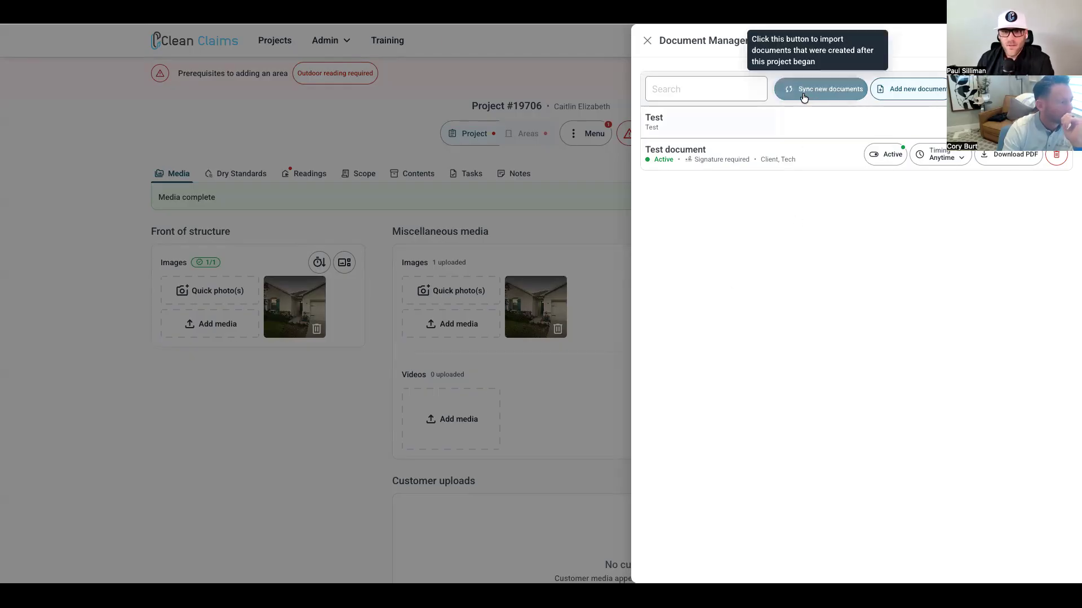
click(647, 41)
Step: Leave the project and open the organization-wide document templates in Project Configuration
click(205, 47)
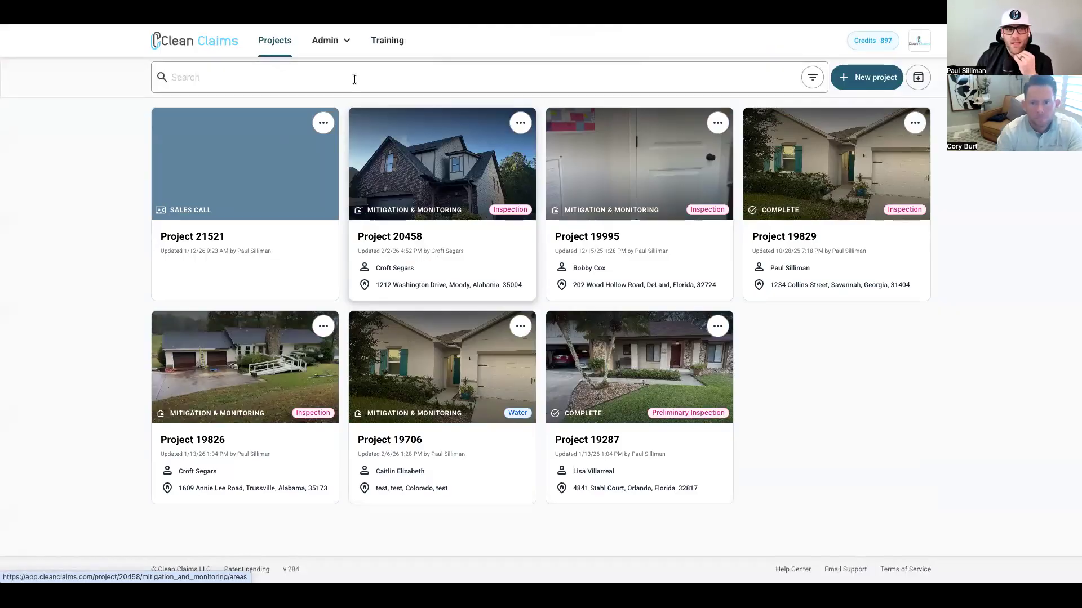
click(337, 50)
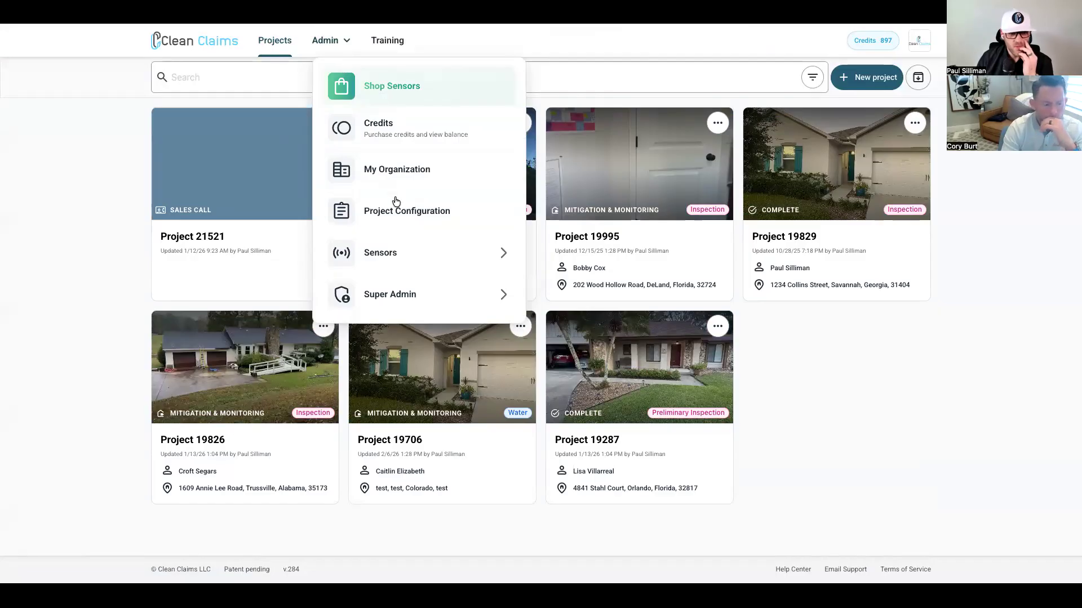
click(397, 209)
click(247, 119)
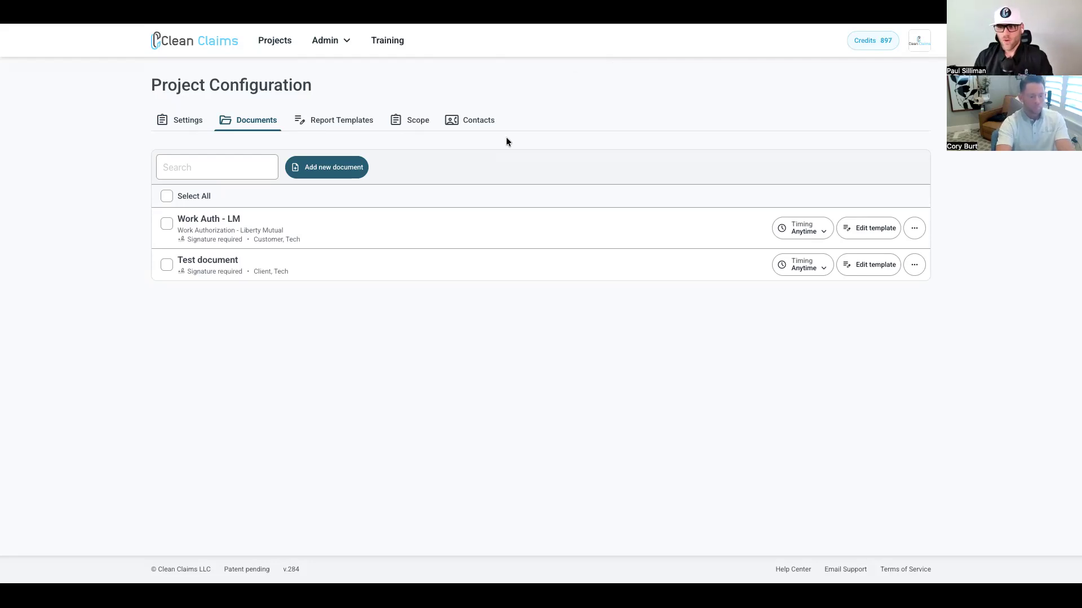
Step: Start a new document of type Certificates of Completion, named COC, with the description "Certificate of Completion"
click(343, 167)
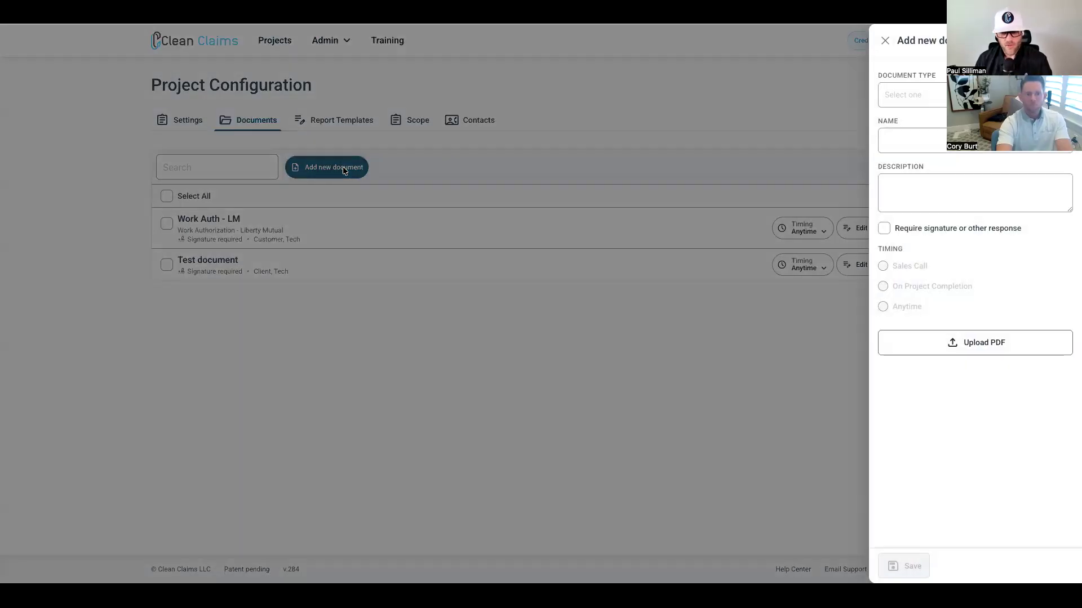
click(975, 94)
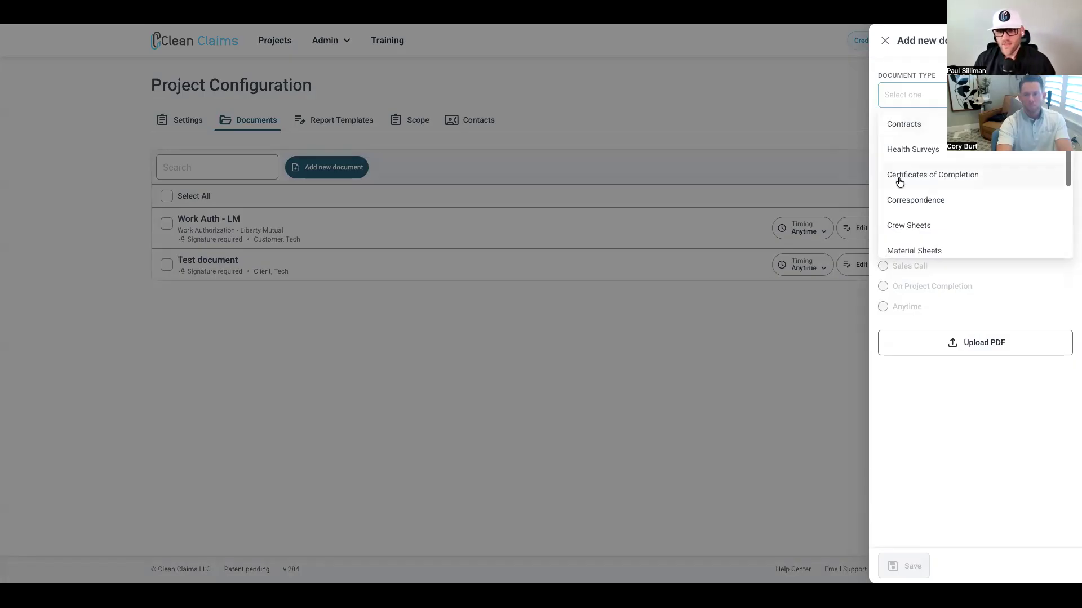
click(950, 176)
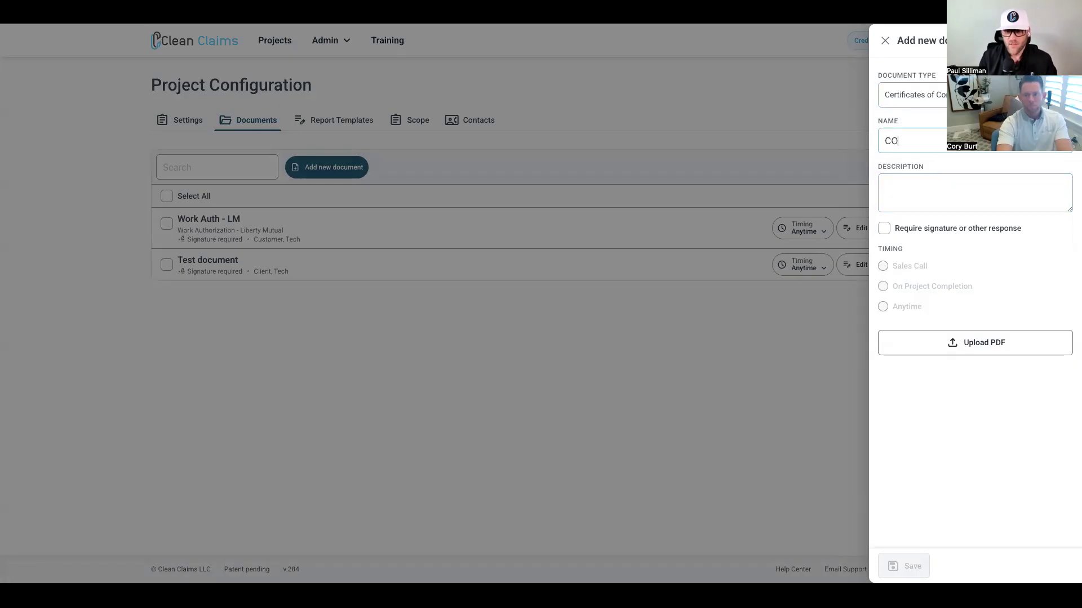
text(C)
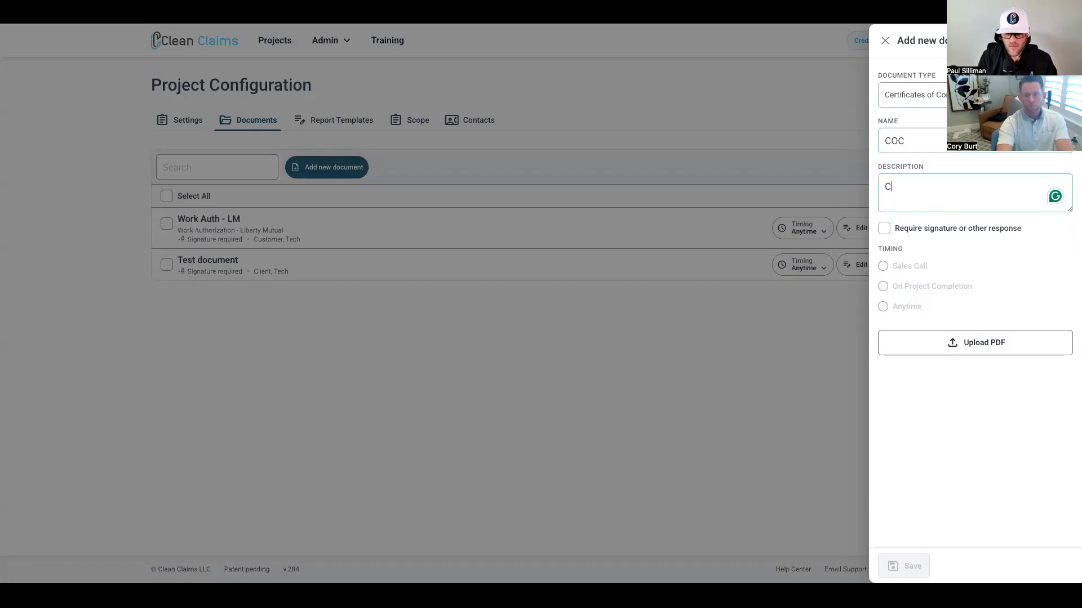
text(ertificate of COmple)
key(BackSpace)
key(BackSpace)
key(BackSpace)
key(BackSpace)
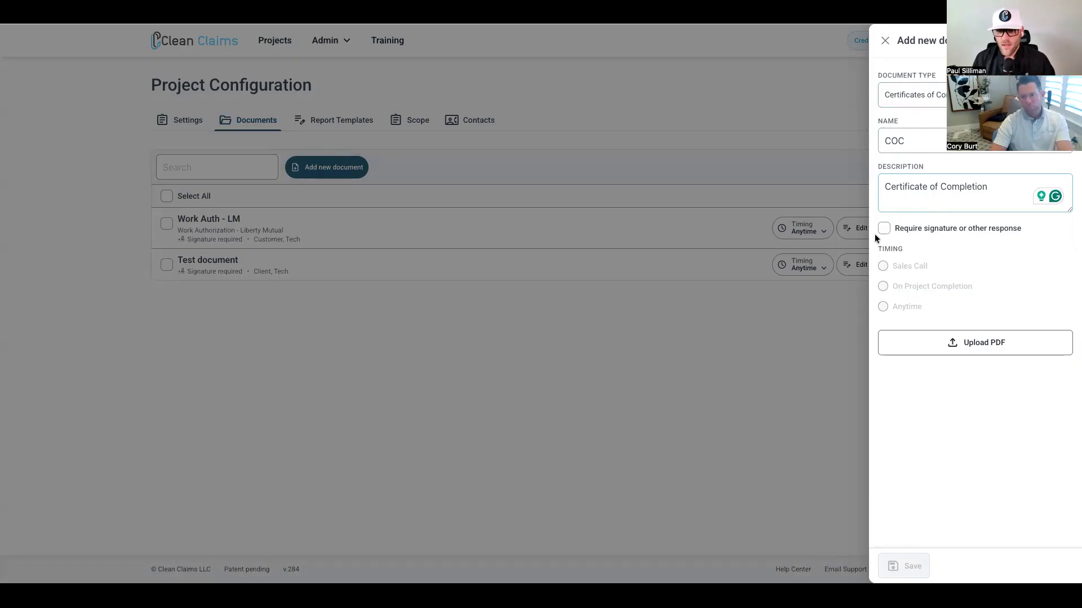
Step: Require a signature on the COC document, set its timing to On Project Completion, attach Certificate of Satisfaction.pdf and save it
click(893, 232)
click(936, 286)
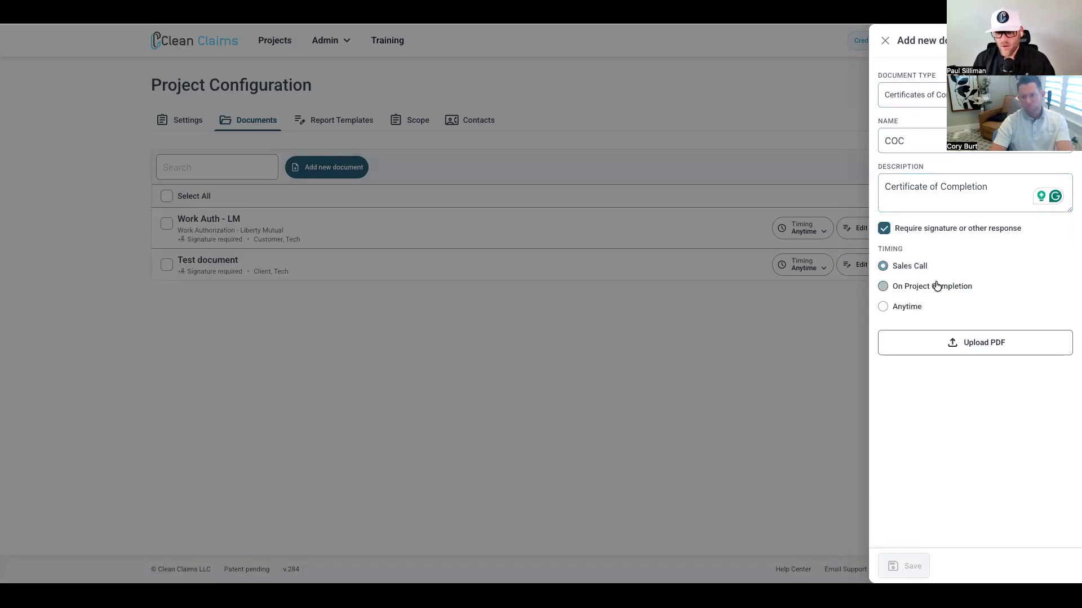
click(959, 341)
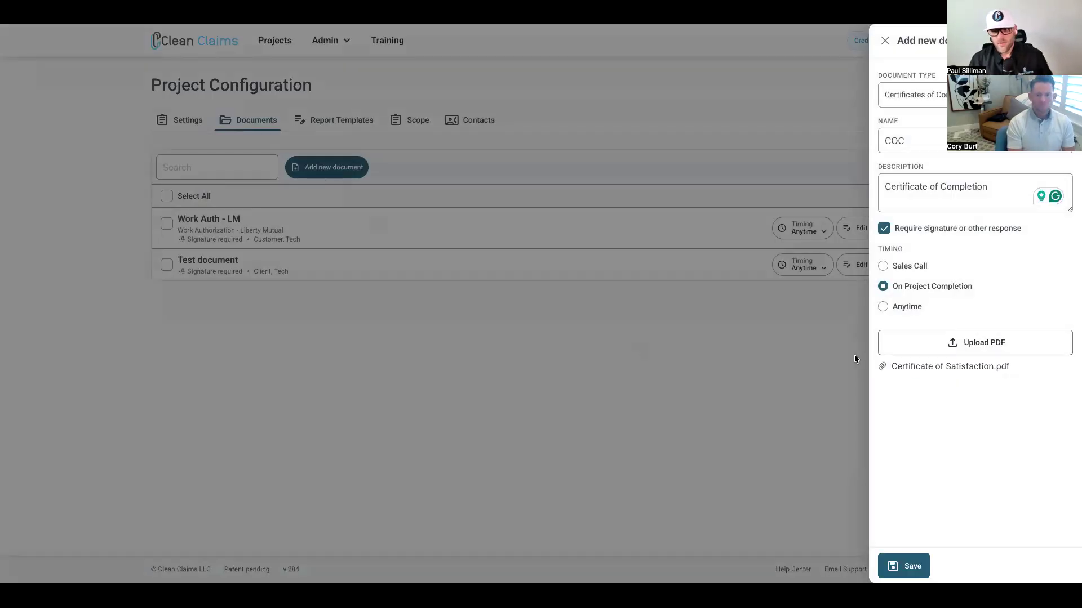
click(900, 565)
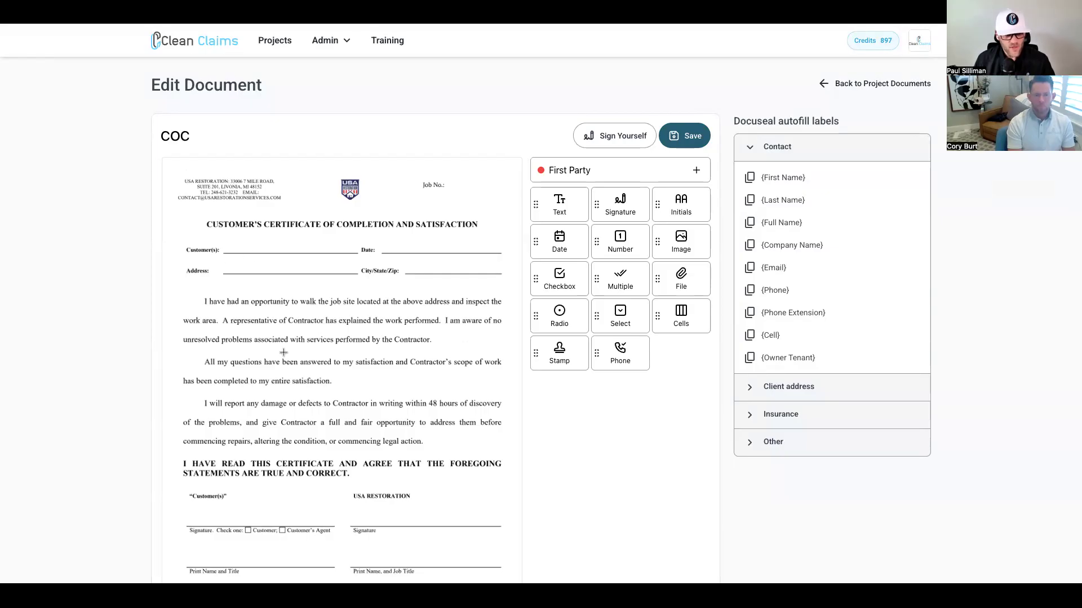
Step: Rename the template's first signing party as Client
scroll(316, 467, down, 1)
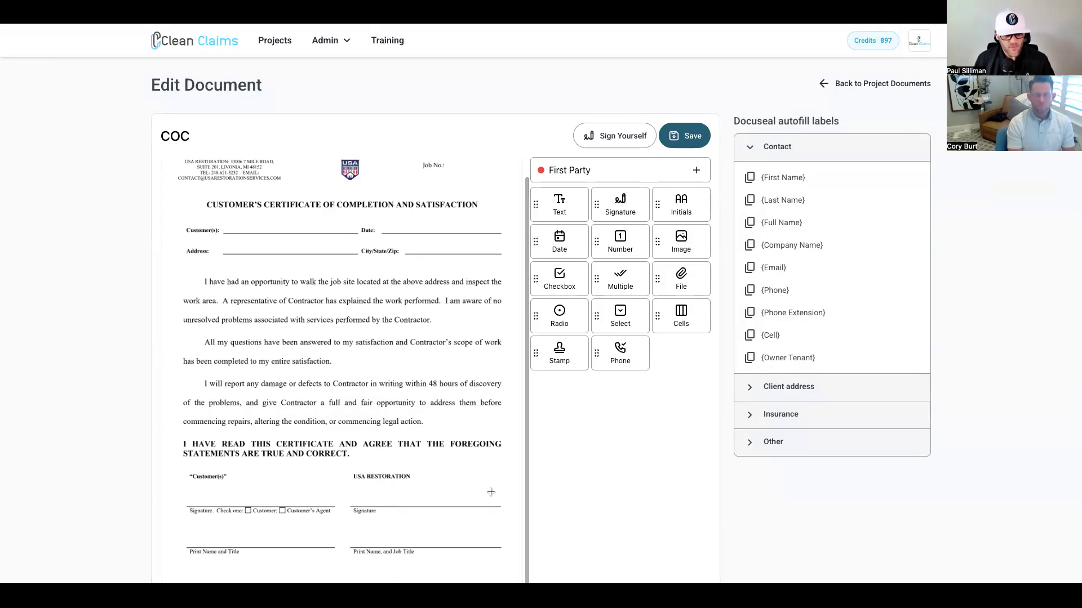
scroll(313, 310, up, 1)
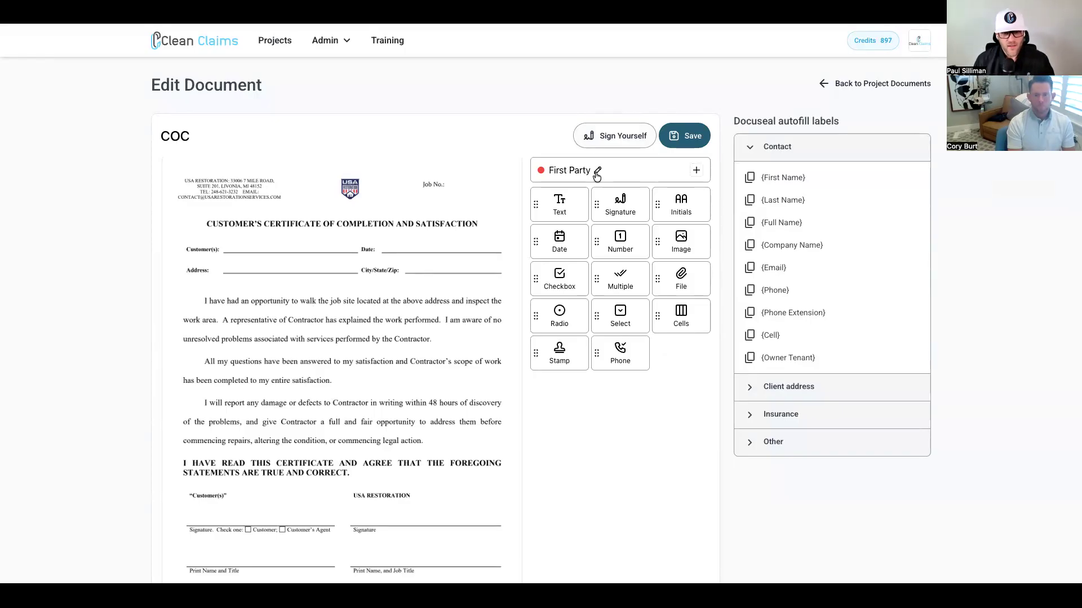
click(597, 175)
text(Cl)
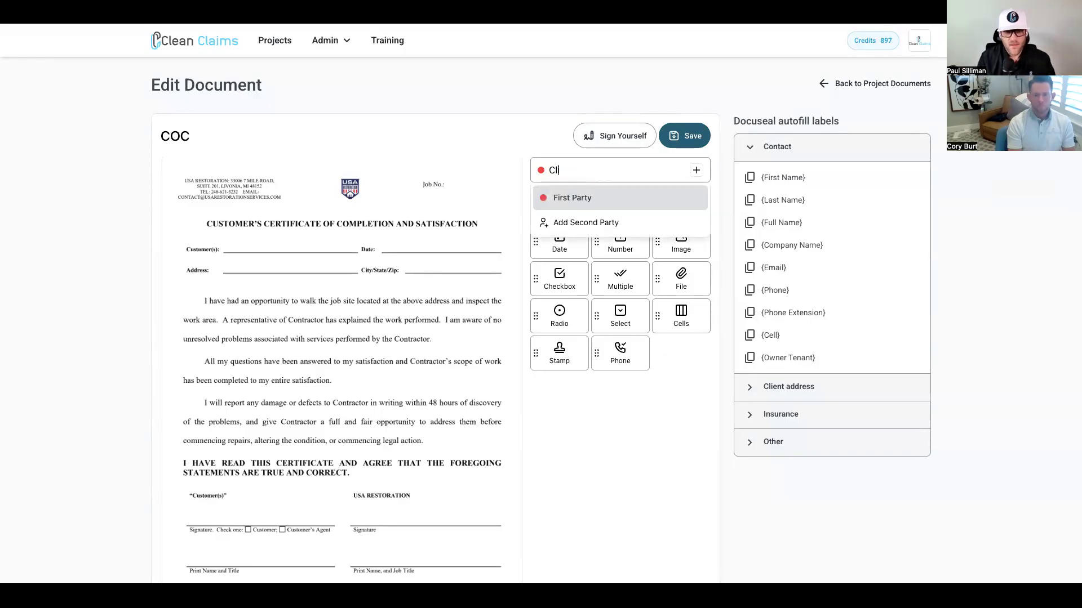
text(ient)
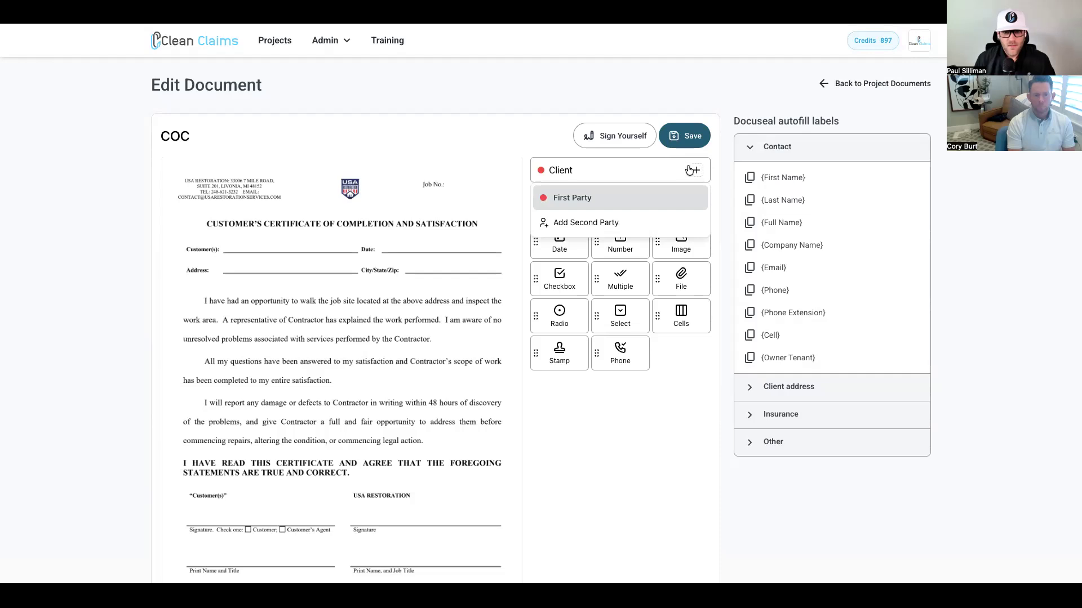
Step: Add a second signing party to the template and name it Tech
click(591, 223)
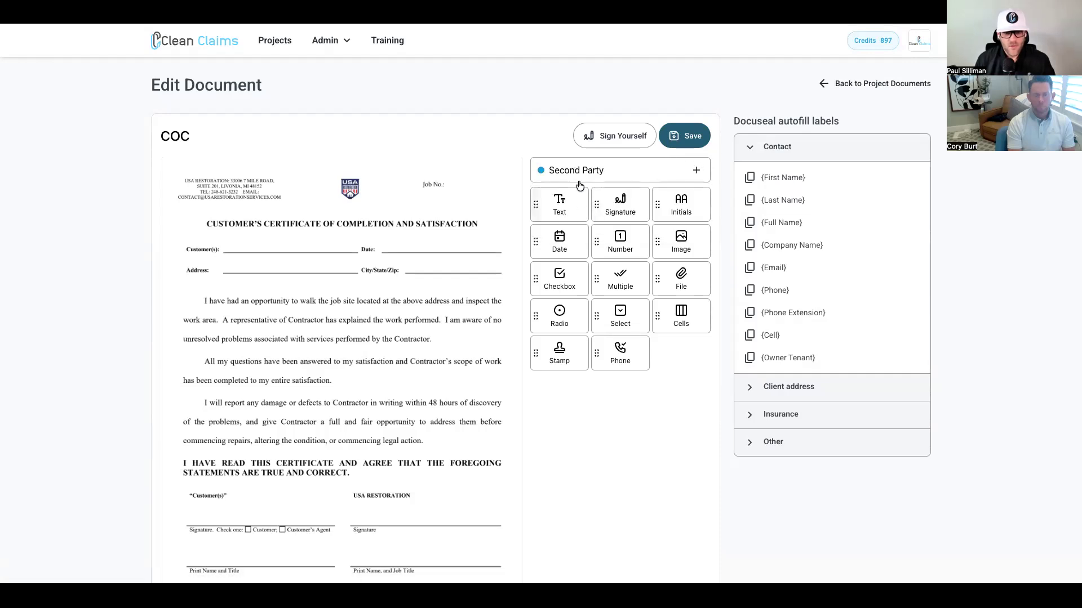
click(613, 174)
click(591, 224)
click(584, 176)
triple_click(581, 175)
text(Tech)
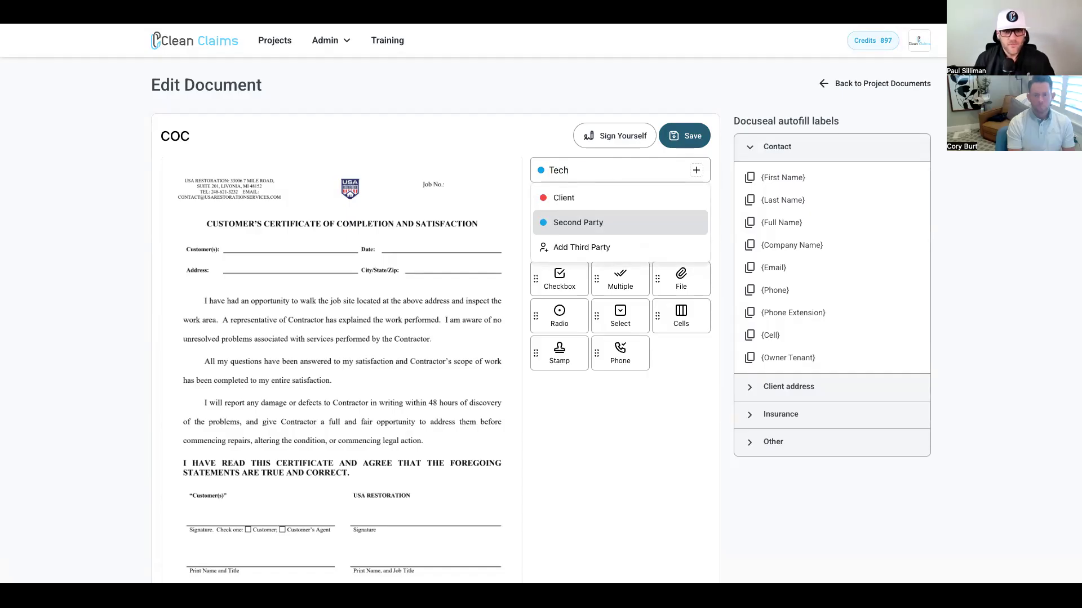
click(554, 133)
Step: Place a text field beside Job No., label it {Project Number} and assign it to the Tech party
click(610, 175)
click(588, 201)
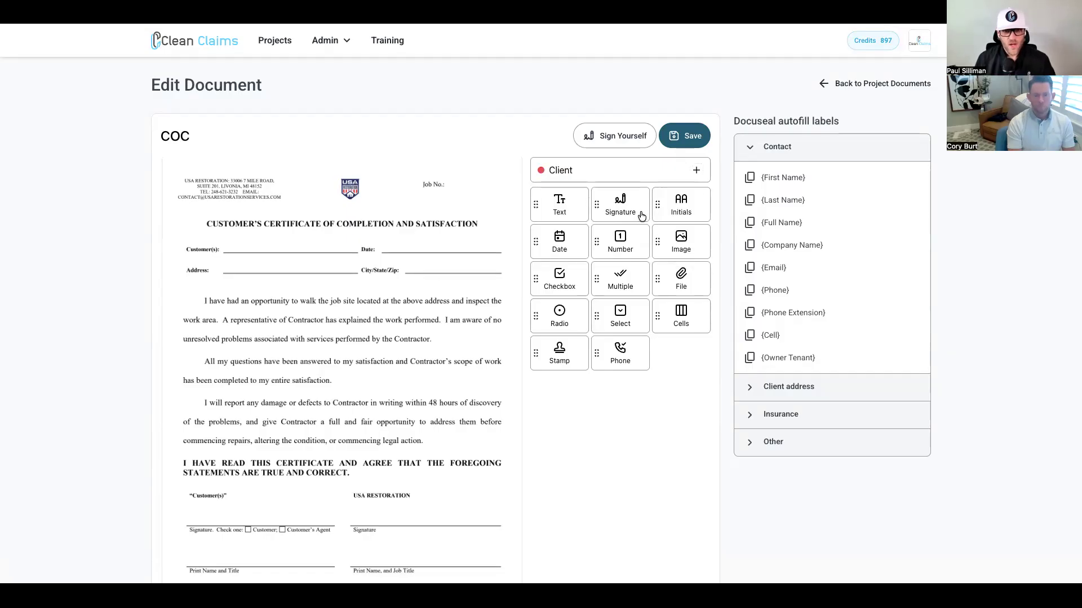
click(776, 443)
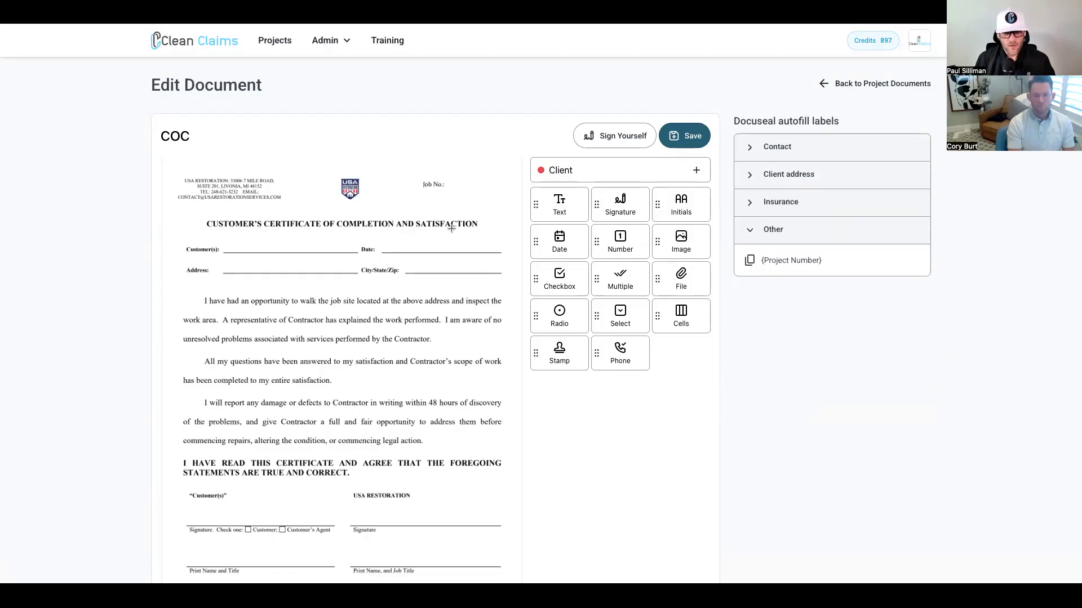
click(788, 264)
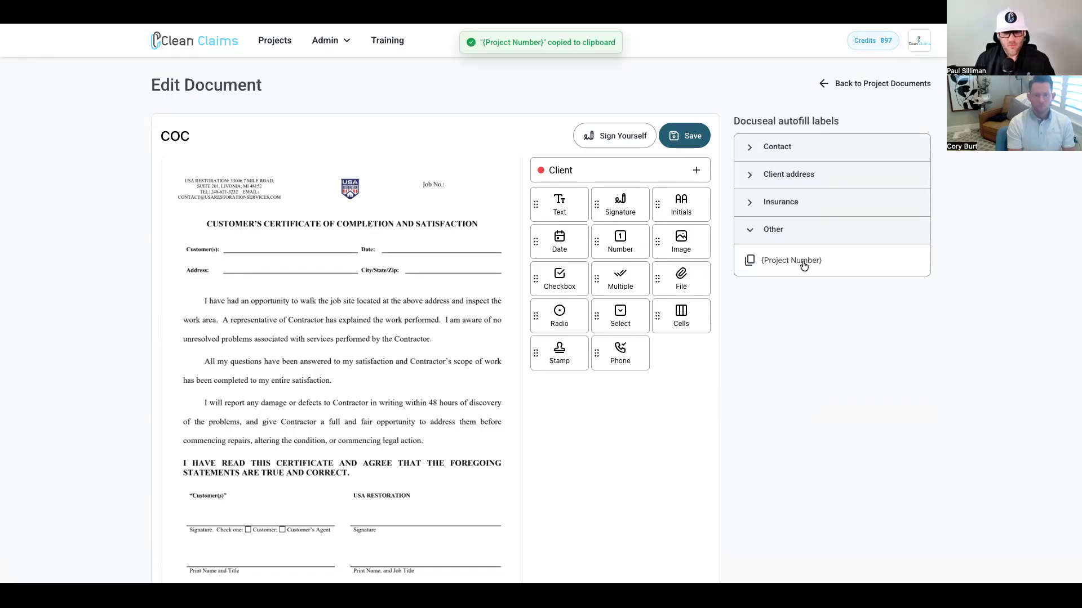
click(564, 217)
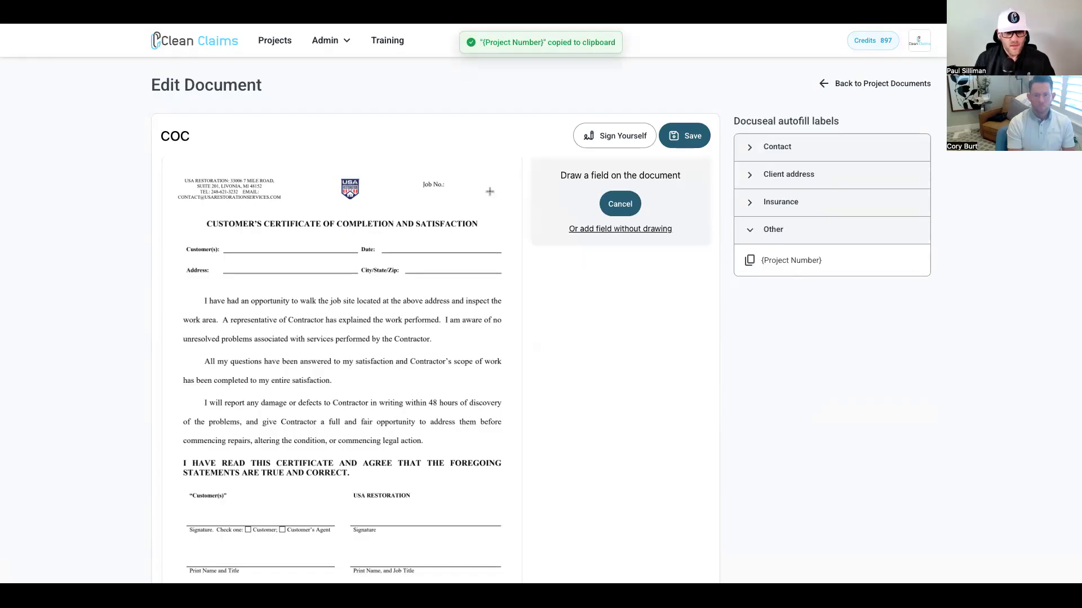
drag(472, 179, 486, 188)
click(501, 172)
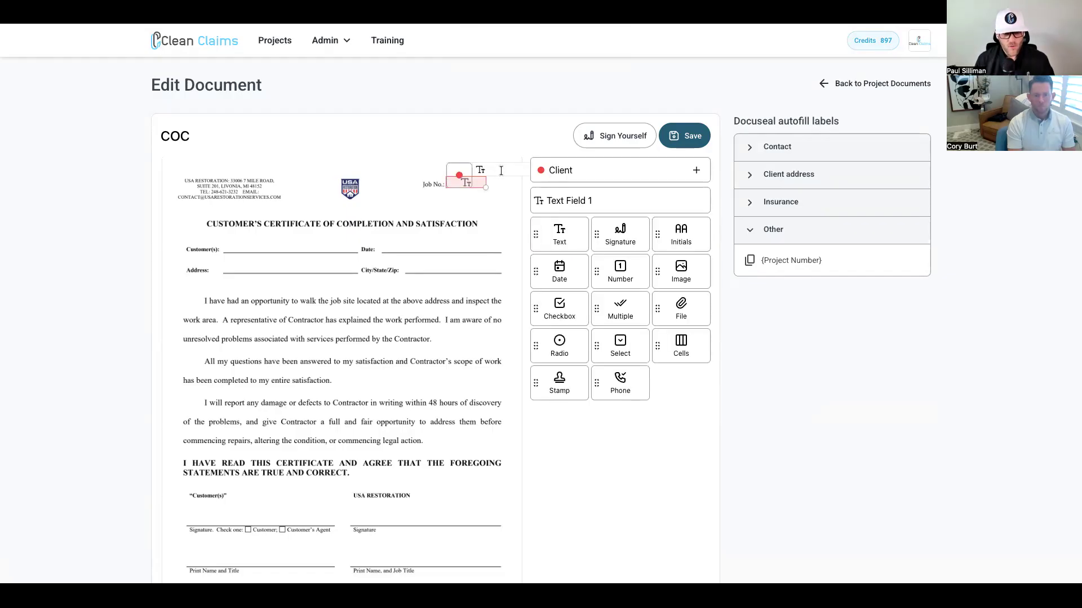
key(ctrl+v)
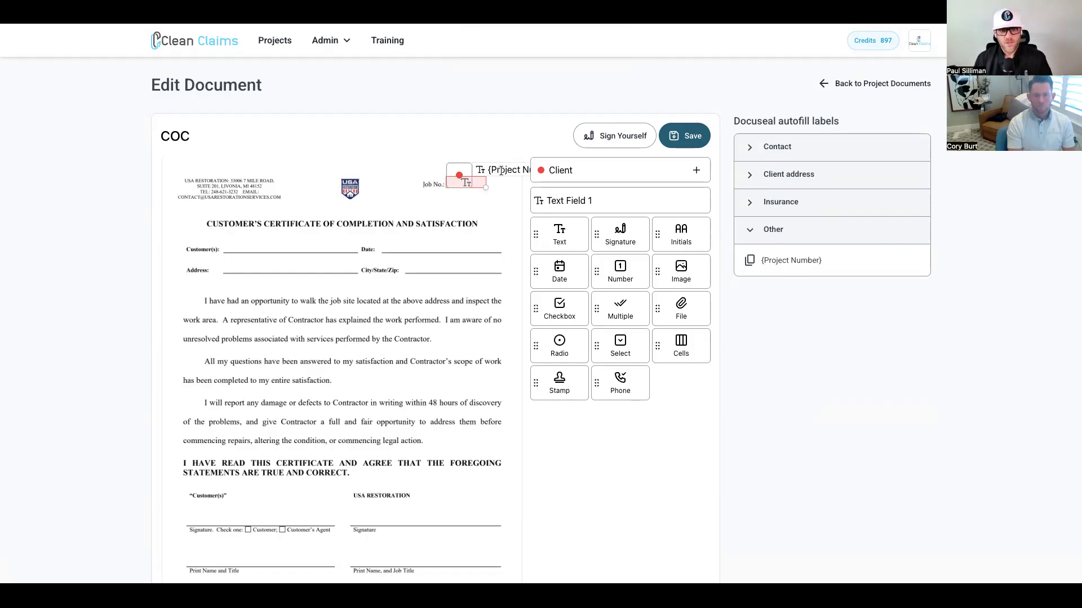
click(460, 177)
click(475, 219)
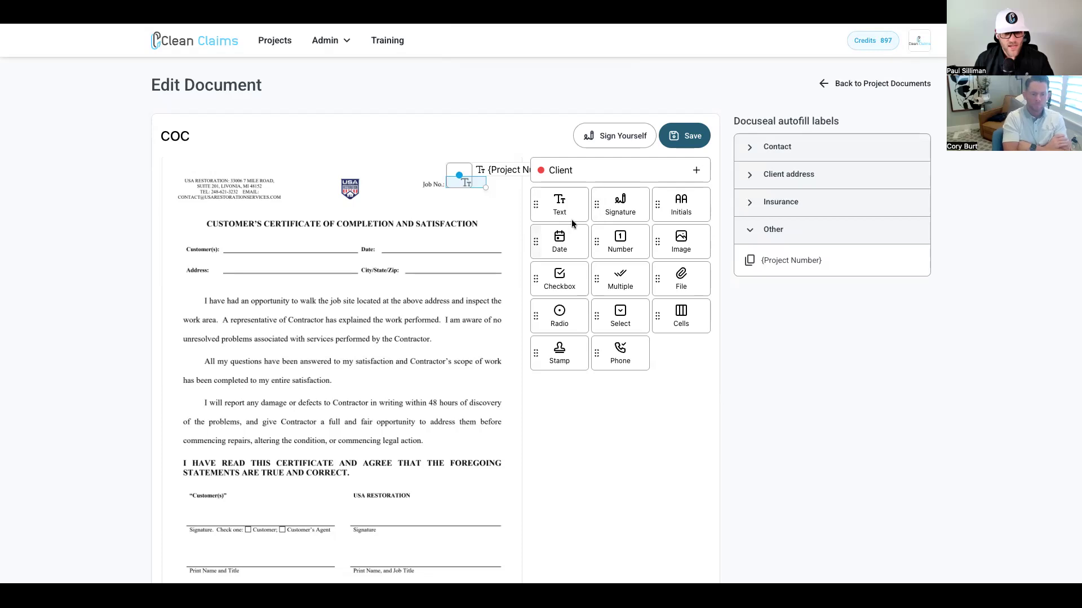
Step: Add a Client text field labelled {Full Name} on the Customer(s) line and a date field on the Date line
click(561, 205)
drag(225, 239, 359, 251)
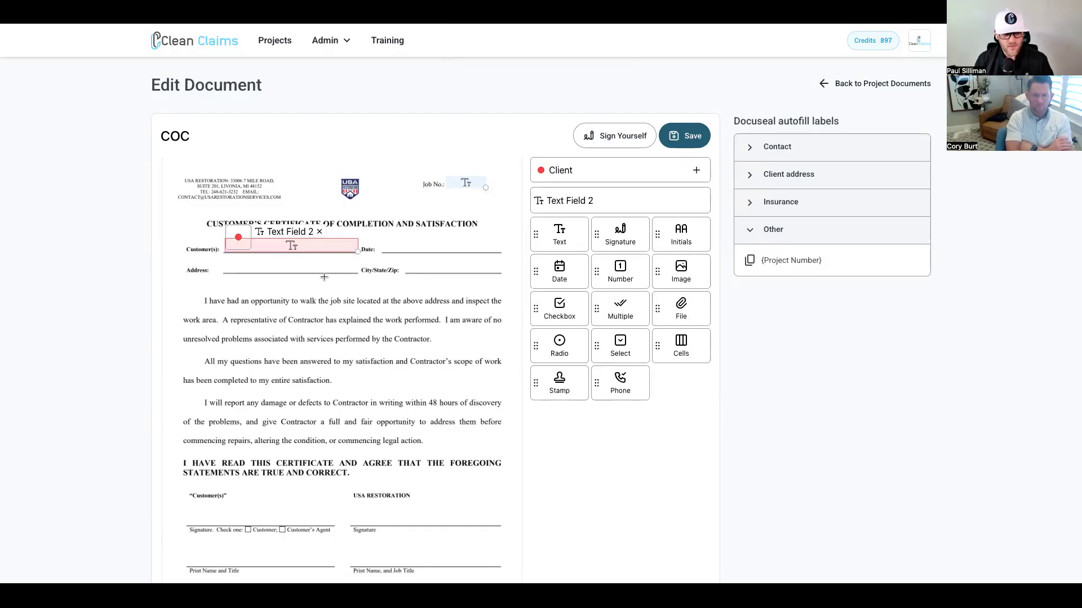
click(780, 174)
click(769, 155)
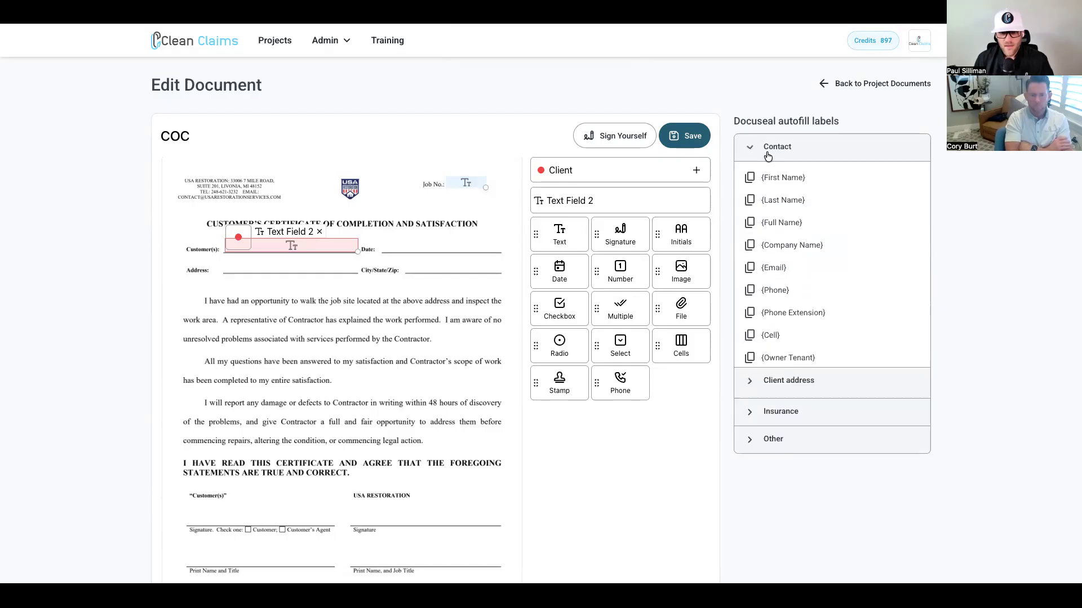
click(774, 223)
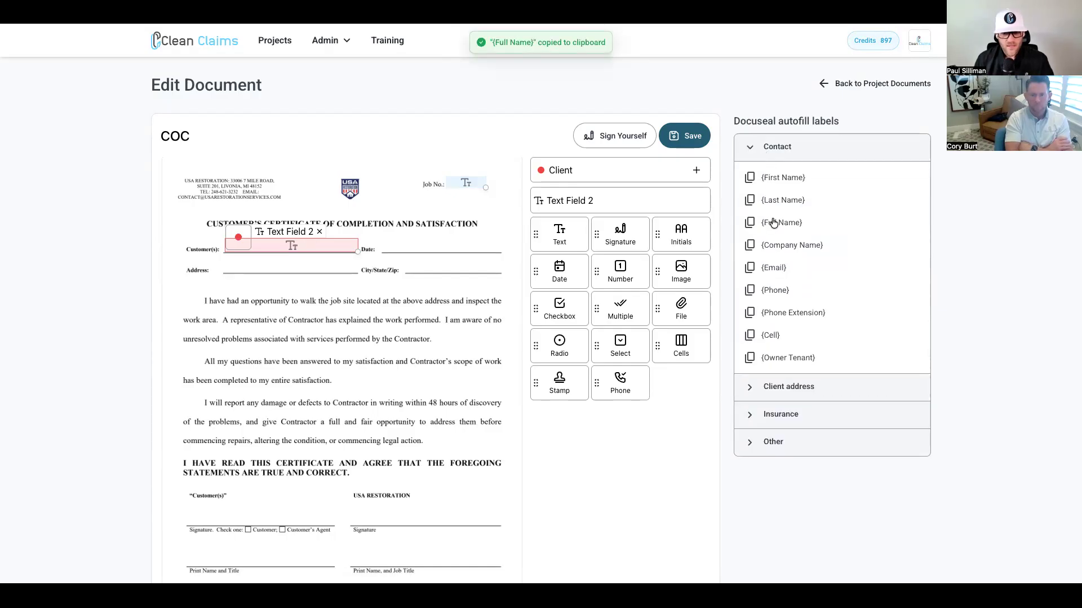
click(281, 234)
key(ctrl+v)
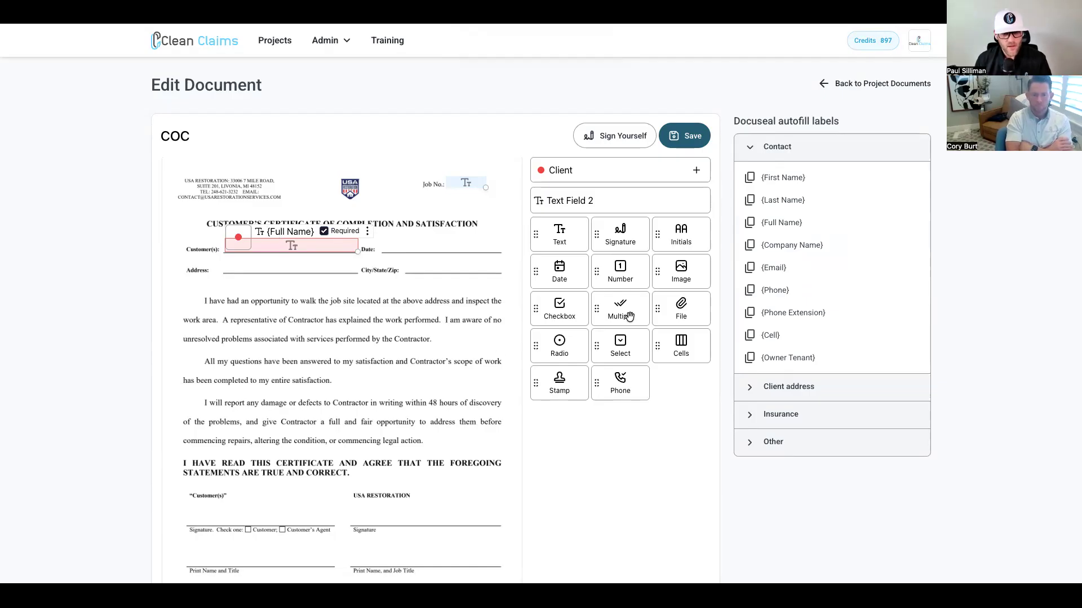
click(560, 285)
mouse_move(388, 239)
mouse_down()
mouse_move(512, 248)
mouse_move(404, 251)
mouse_move(529, 249)
mouse_move(492, 253)
mouse_up()
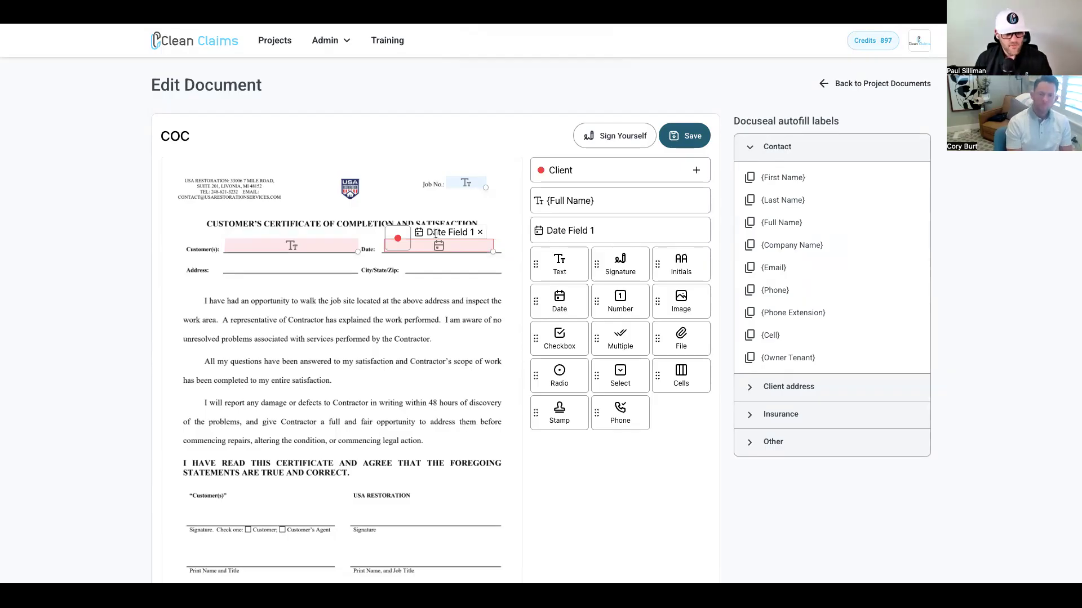
Step: Add a Client text field on the Address line and label it {Client Street Address}
click(560, 273)
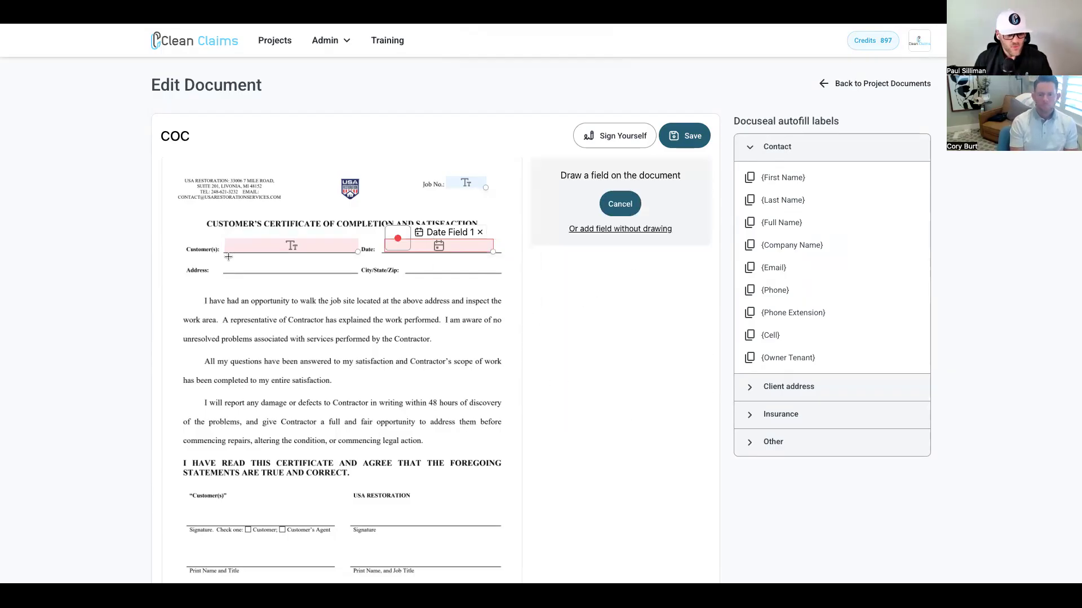
drag(225, 257, 355, 273)
click(791, 386)
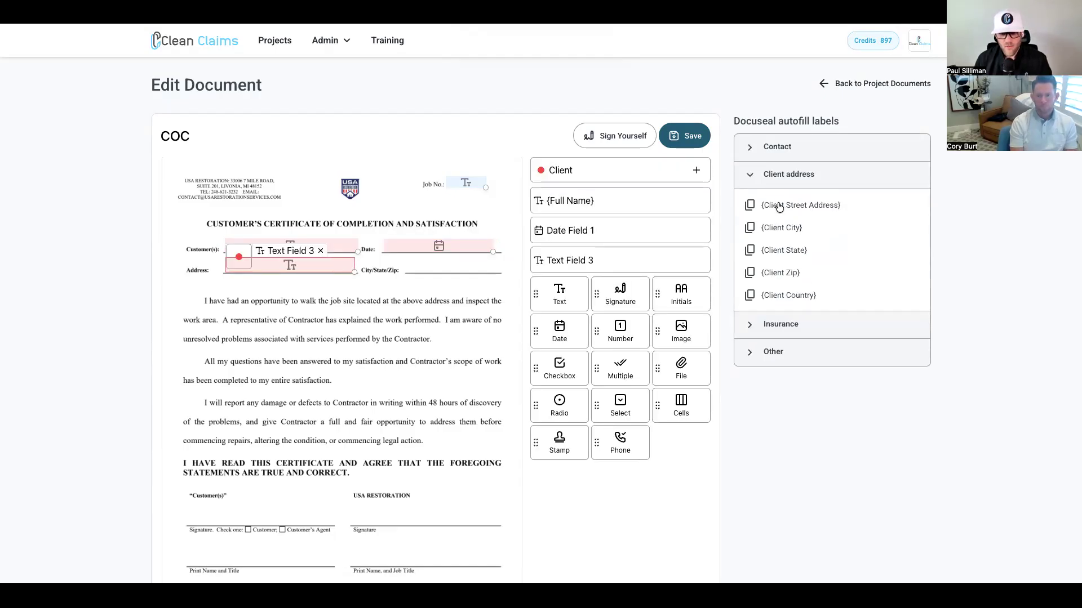
click(779, 206)
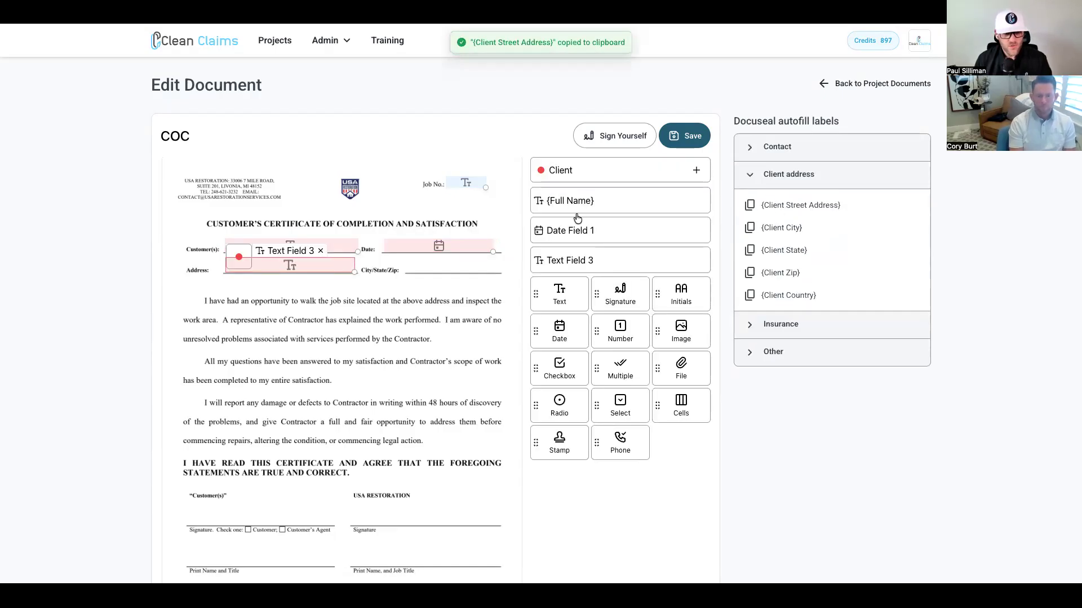
click(292, 251)
key(ctrl+v)
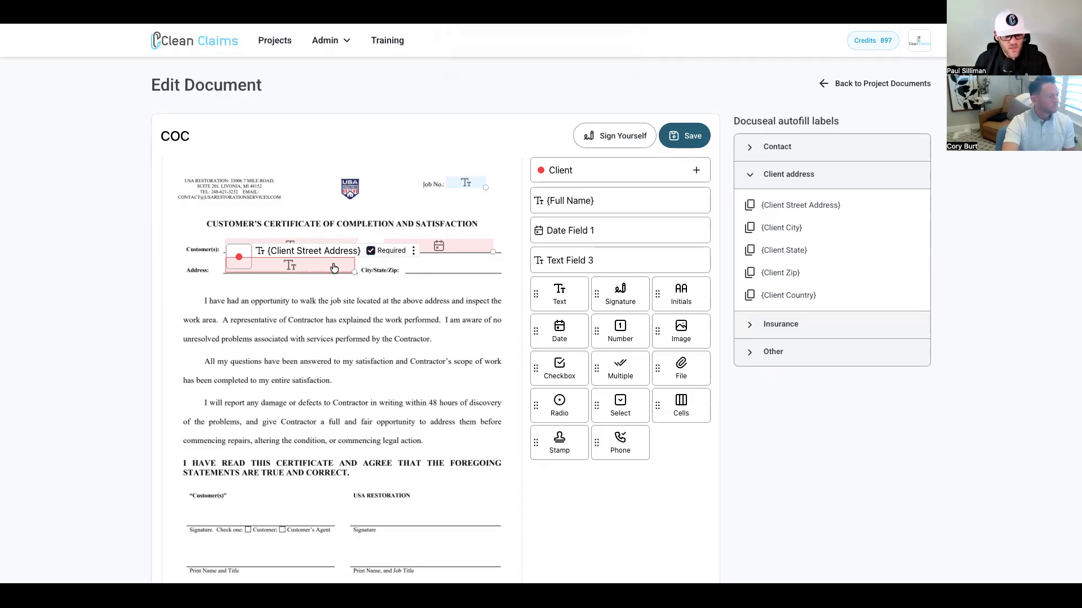
Step: Add a short text field at the start of the City/State/Zip line and label it {Client City}
click(549, 292)
drag(404, 259, 445, 272)
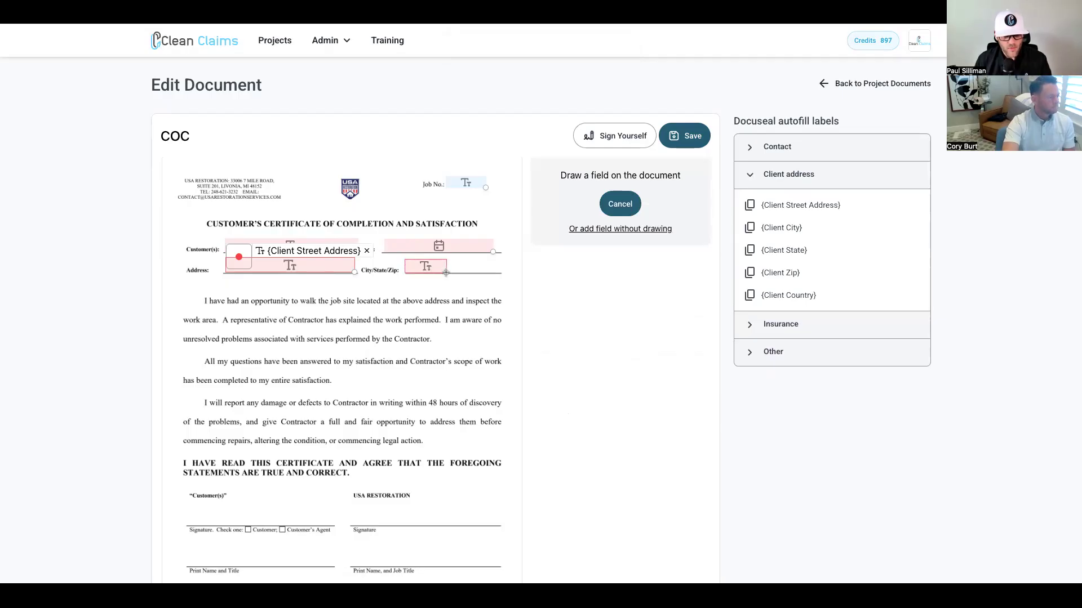
click(783, 231)
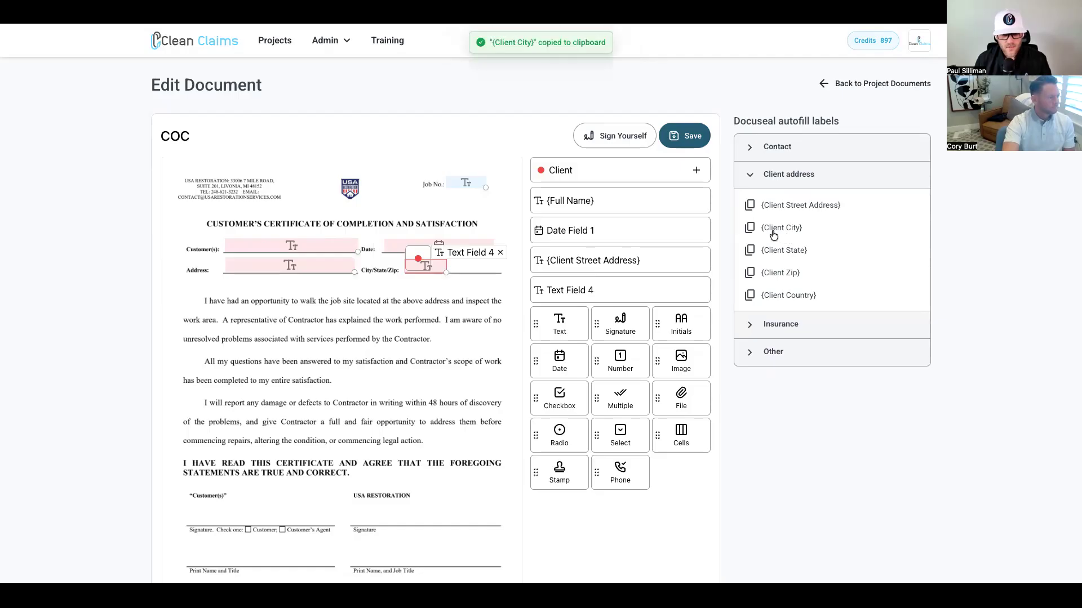
click(464, 253)
key(ctrl+v)
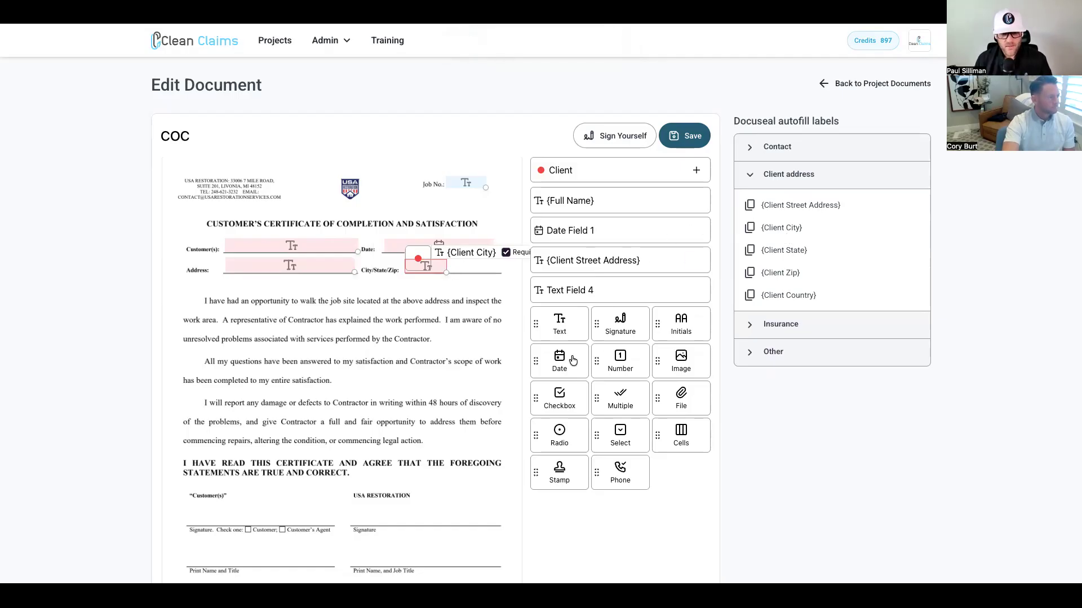
Step: Add a text field beside the city field and label it {Client State}
click(563, 331)
drag(477, 271, 450, 261)
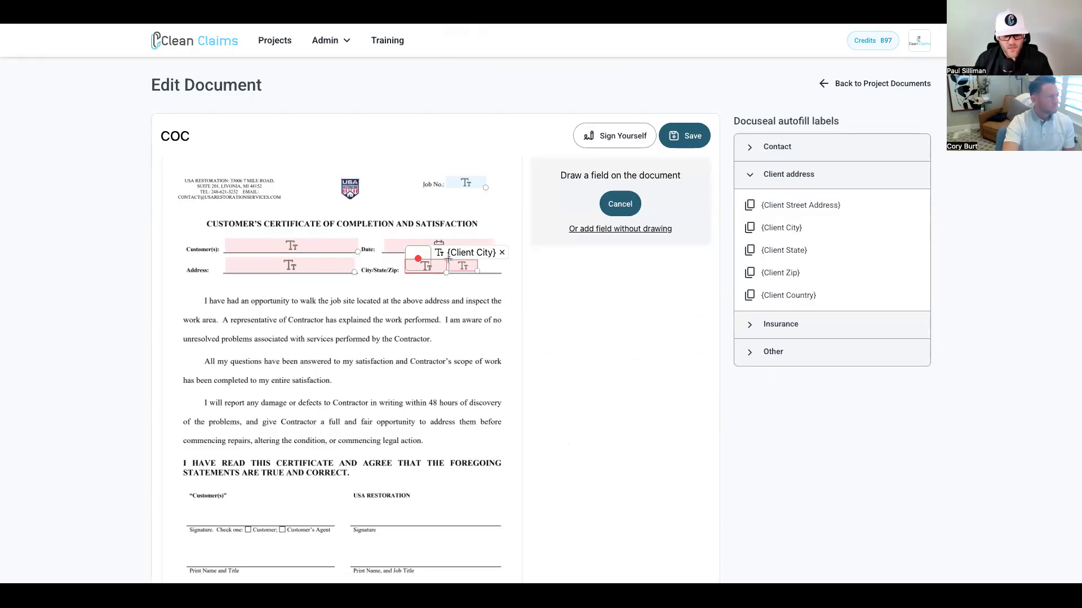
click(796, 251)
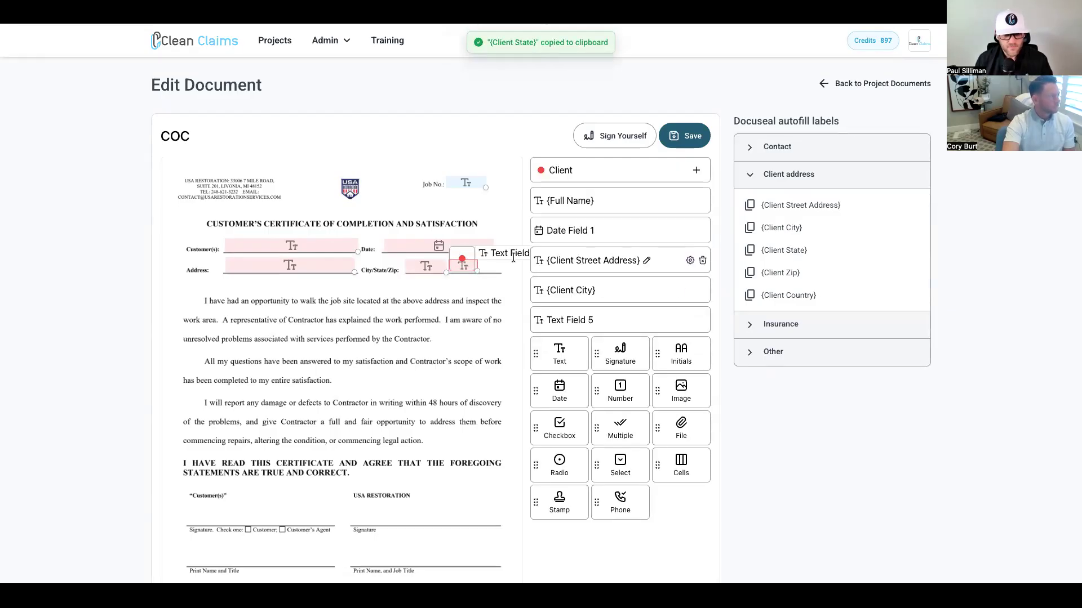
click(504, 251)
key(ctrl+v)
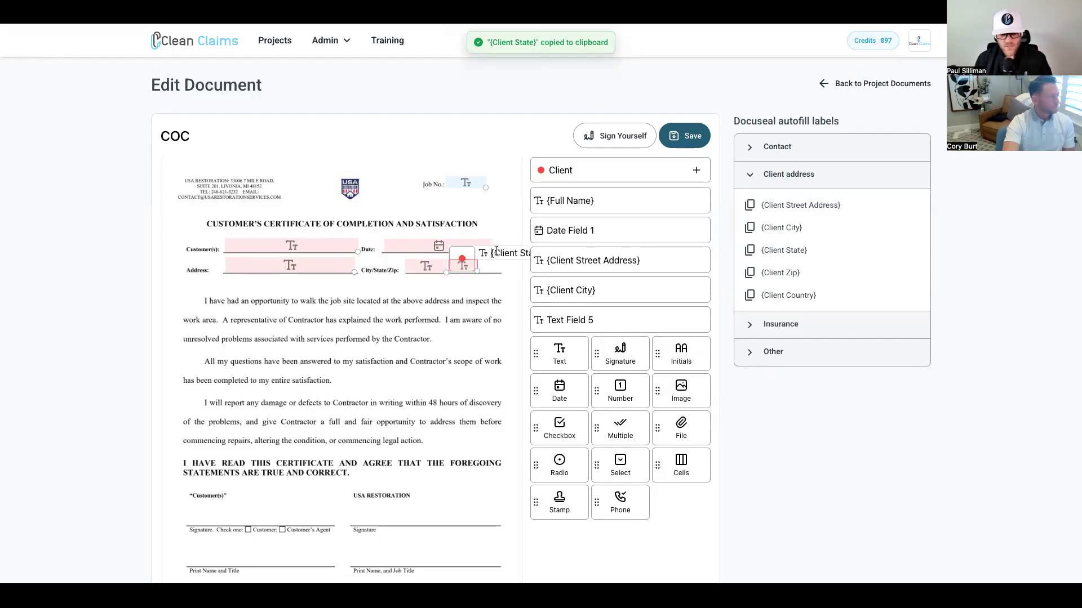
Step: Add a text field at the end of the City/State/Zip line and label it {Client Zip}
click(563, 350)
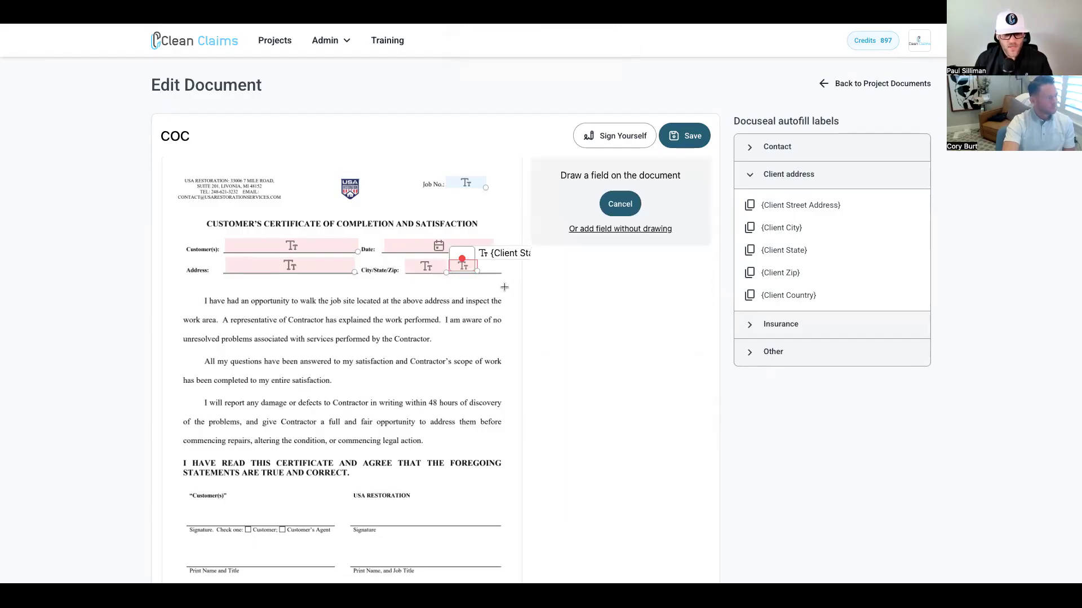
drag(501, 271, 477, 261)
click(769, 273)
click(573, 349)
key(ctrl+v)
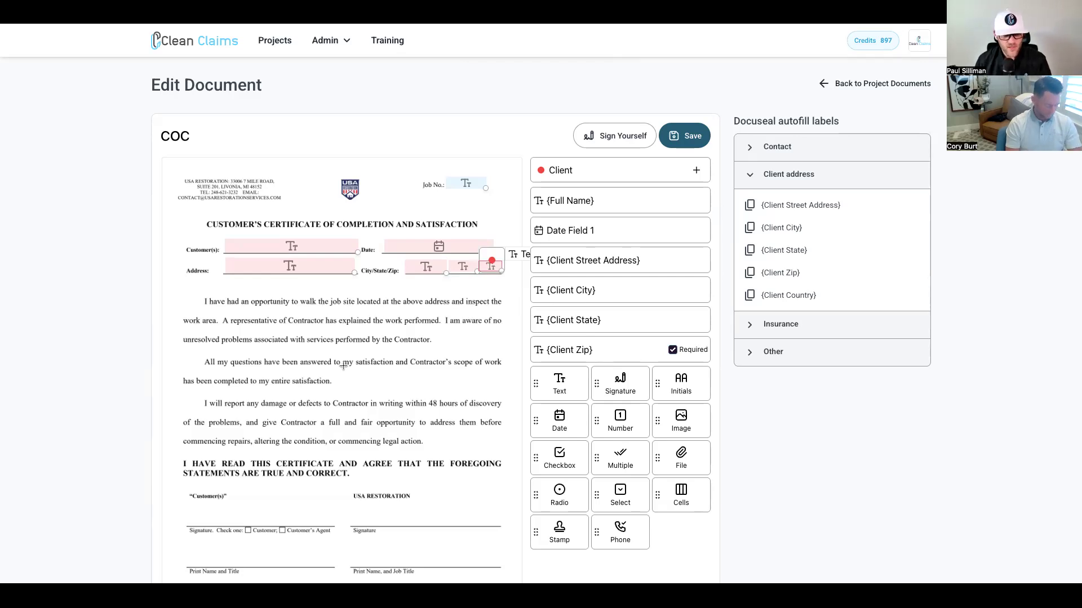
Step: Add a signature field on the USA Restoration signature line and assign it to Tech
scroll(263, 380, down, 1)
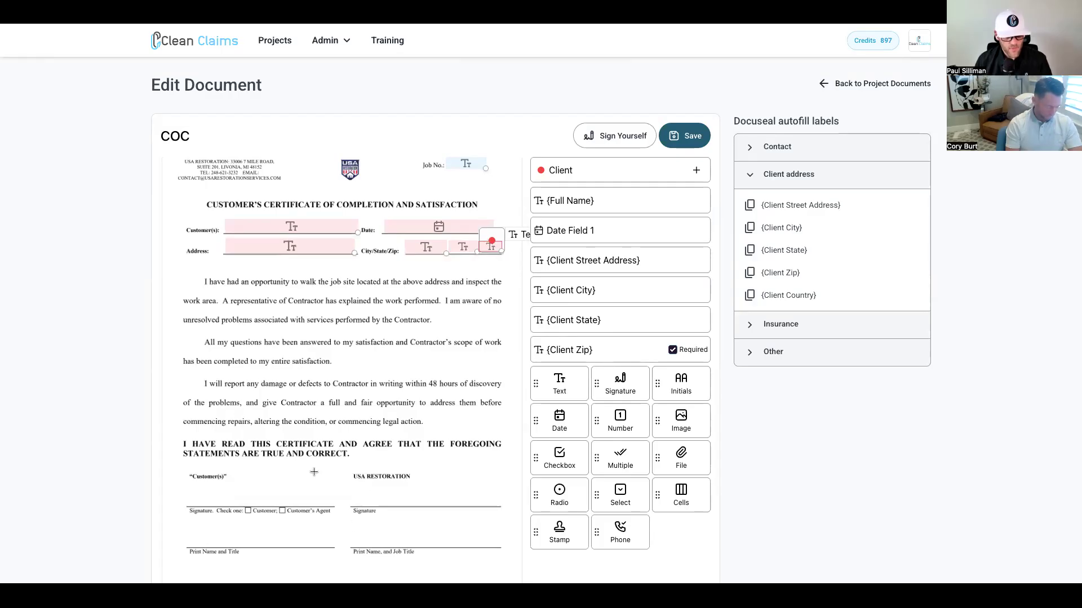
click(623, 394)
drag(396, 493, 497, 507)
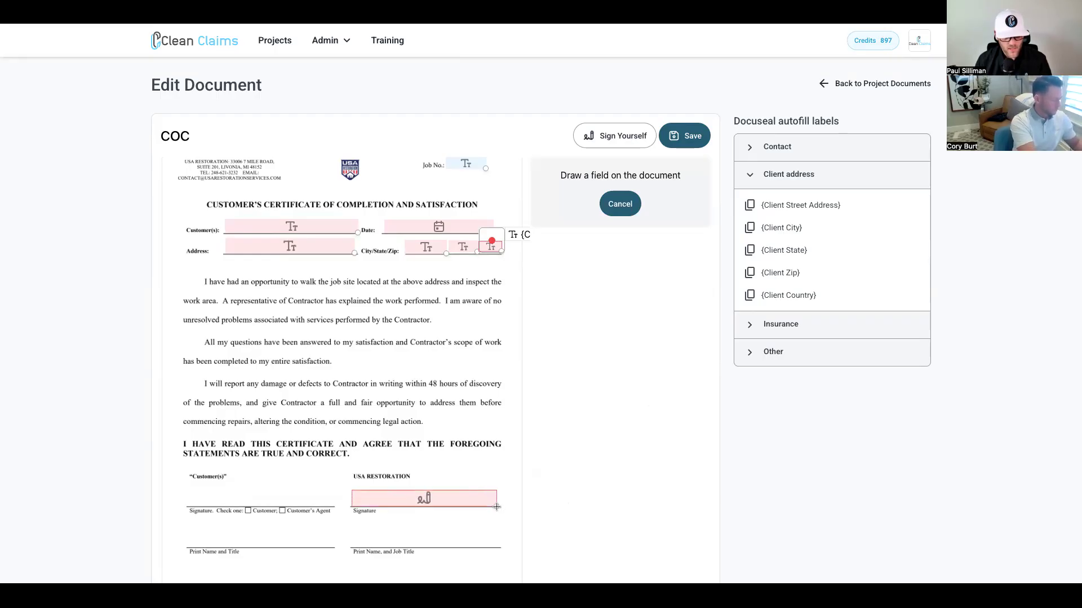
click(365, 491)
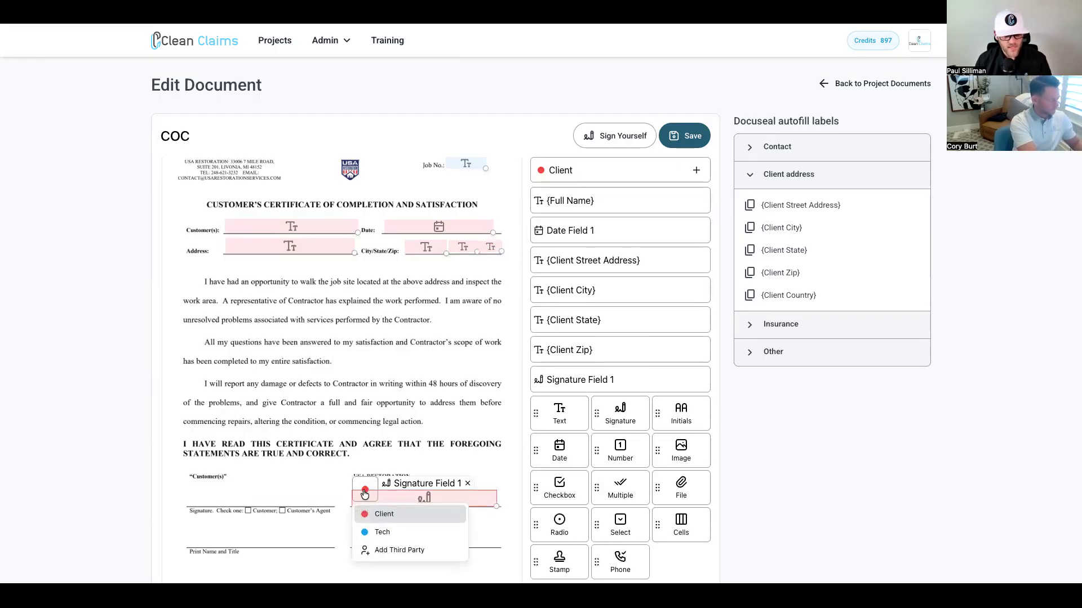
click(381, 535)
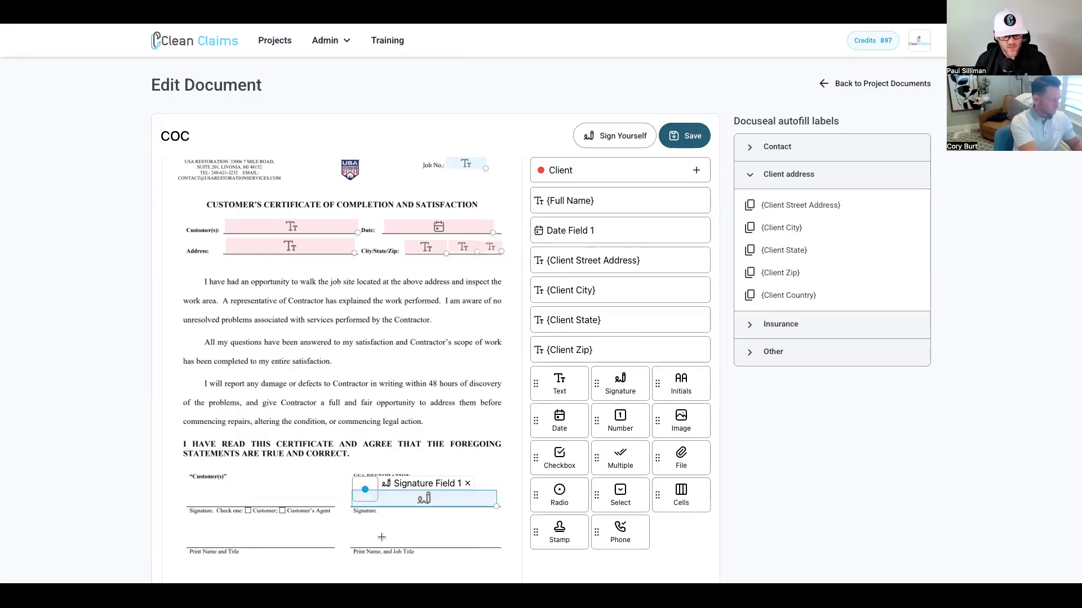
Step: Add a text field on the USA Restoration print name line, assign it to Tech, and label it Name and Job Title
click(563, 389)
drag(352, 529, 497, 545)
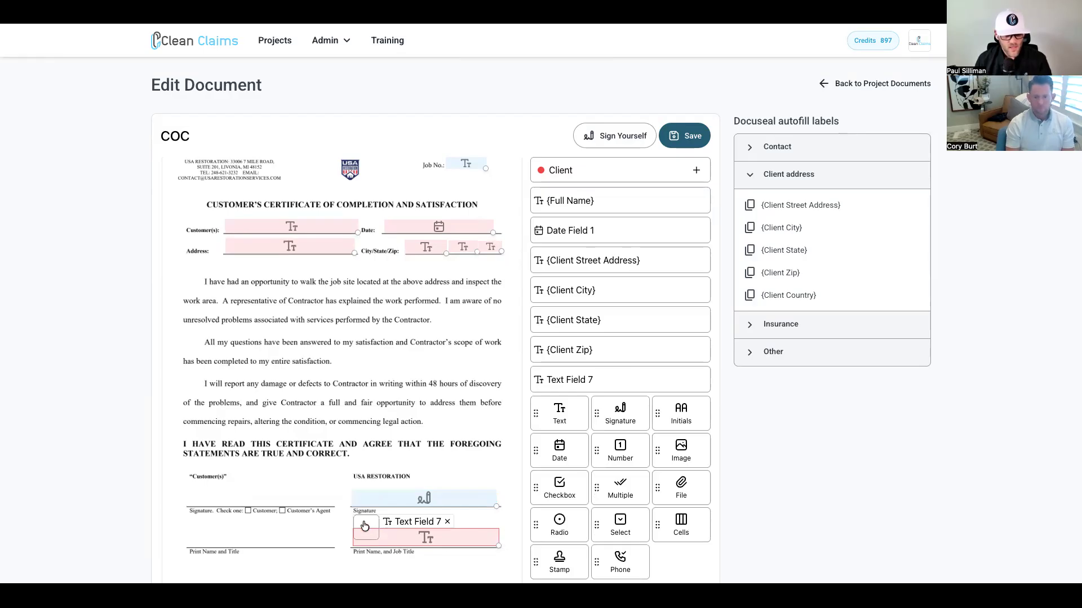
click(366, 528)
click(375, 570)
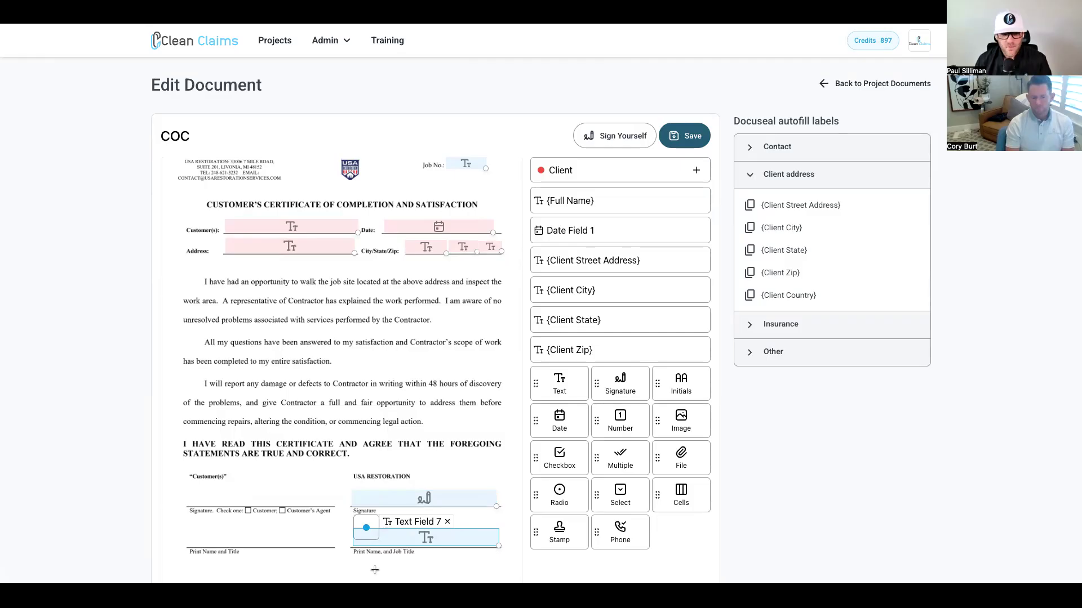
click(414, 522)
text(Name and Job t)
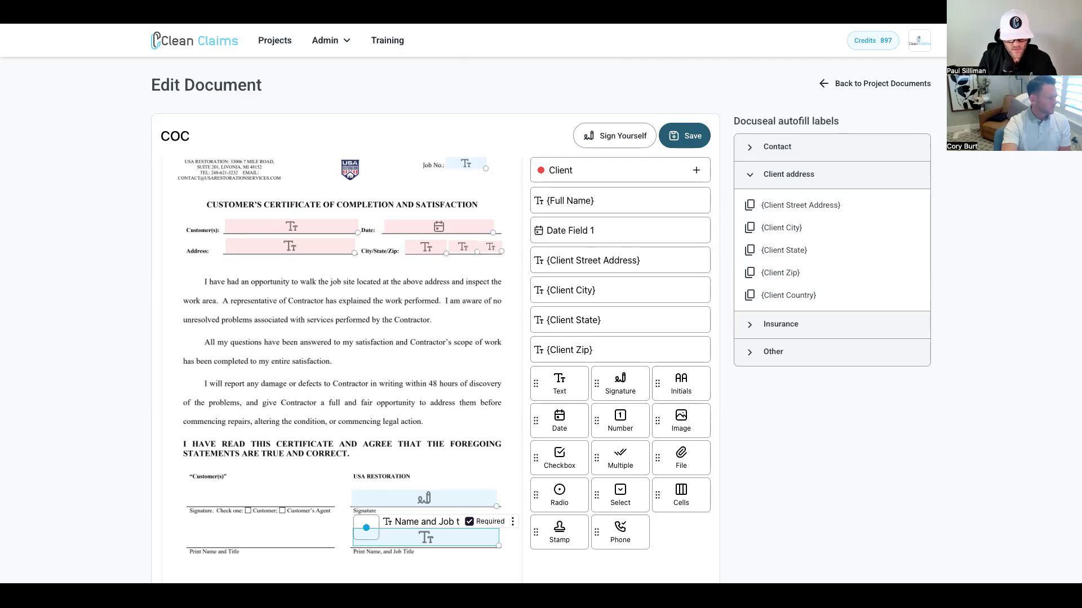
key(BackSpace)
text(Title)
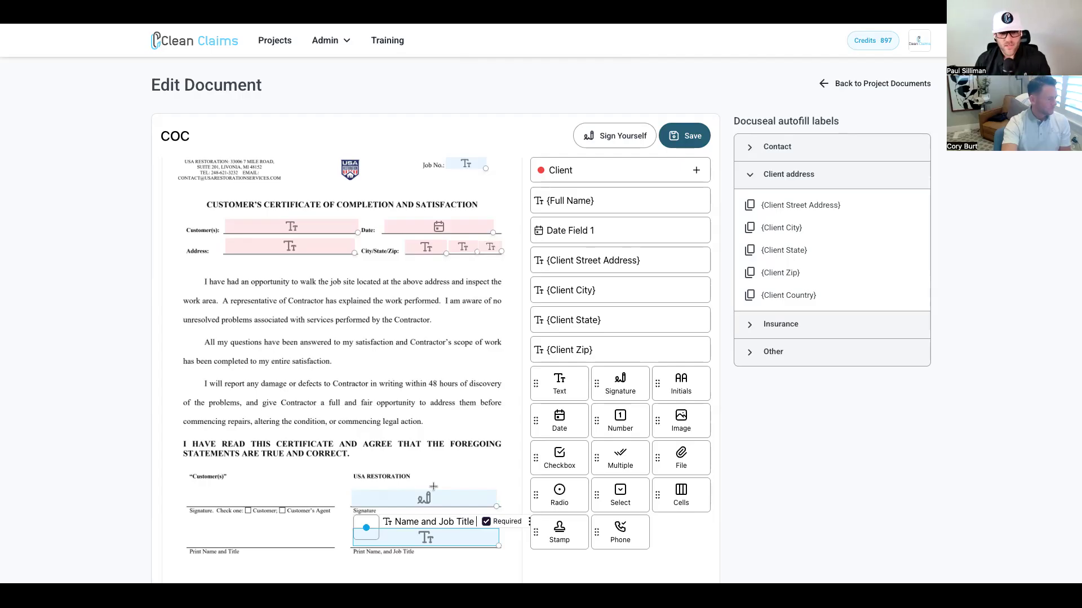
key(Return)
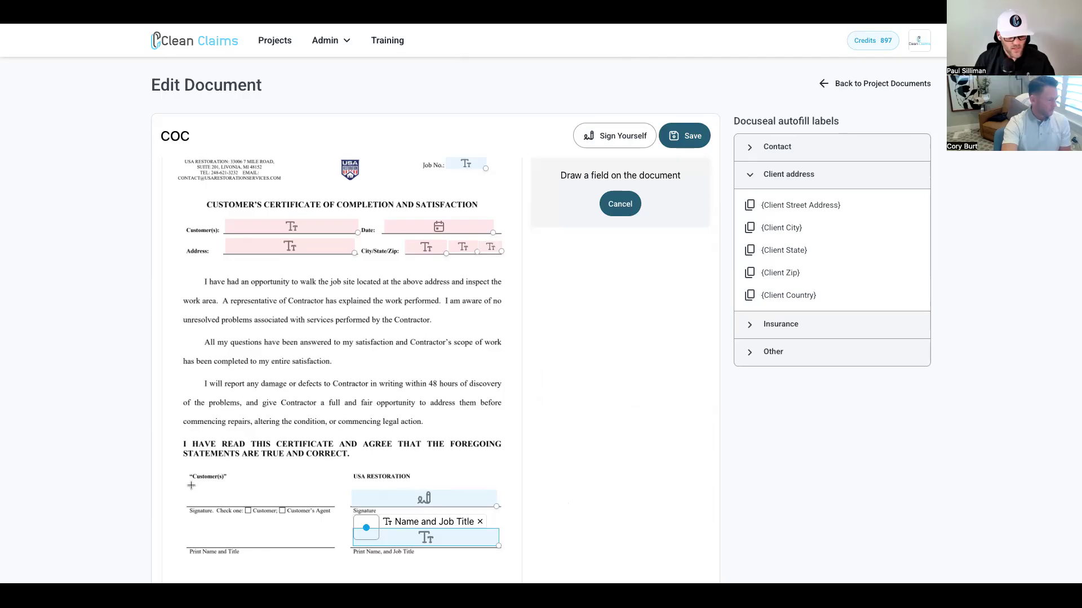
Step: Add a Client signature field on the Customer(s) signature line and a text field labelled {Full Name} on the Print Name and Title line
mouse_move(189, 488)
mouse_down()
mouse_move(338, 492)
mouse_move(333, 506)
mouse_up()
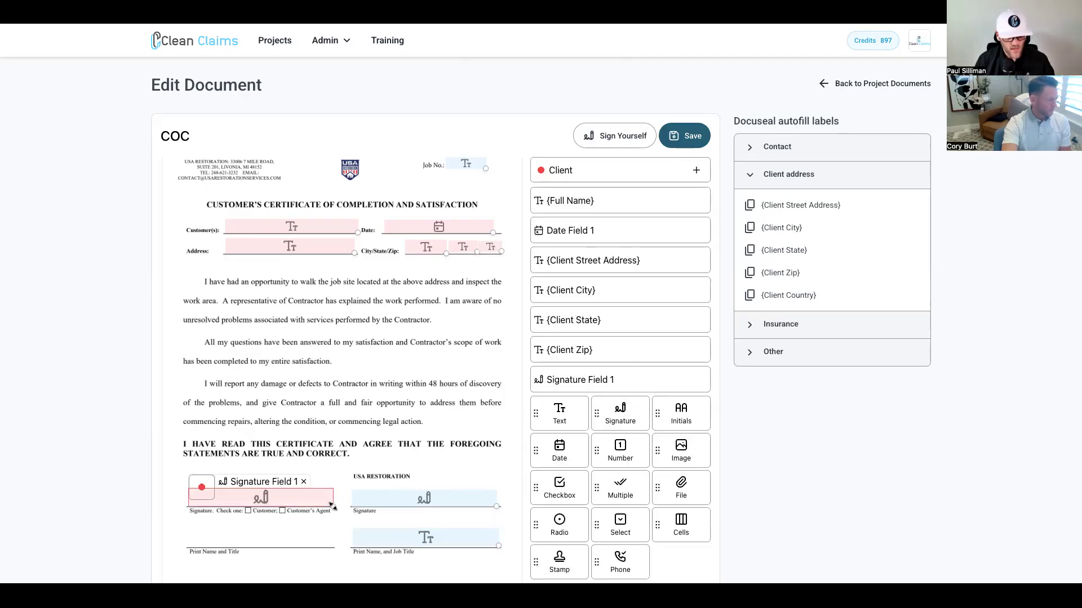
click(577, 419)
drag(192, 533, 333, 547)
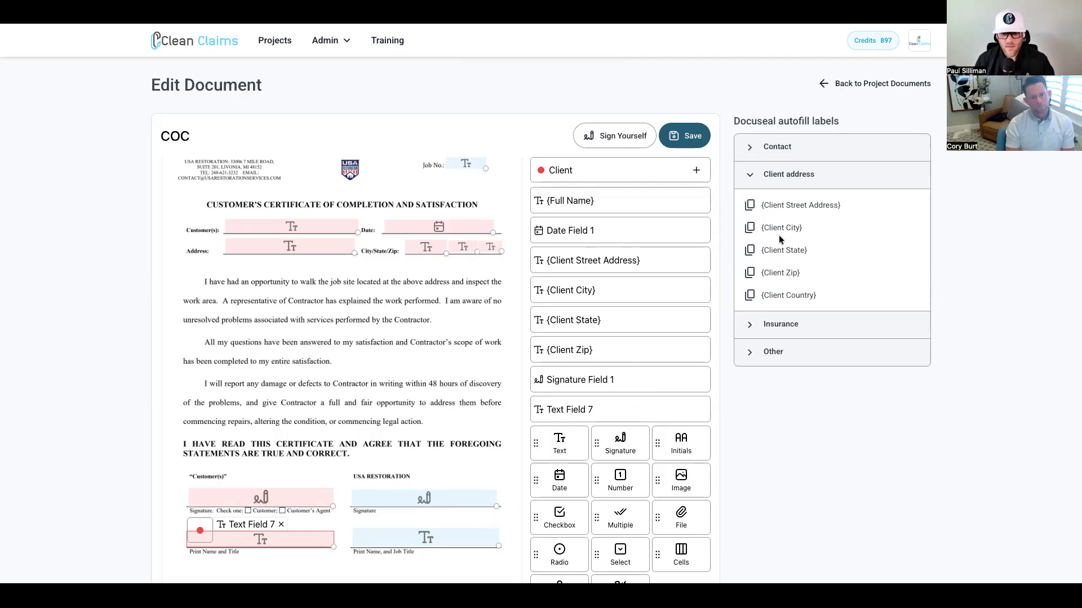
click(768, 149)
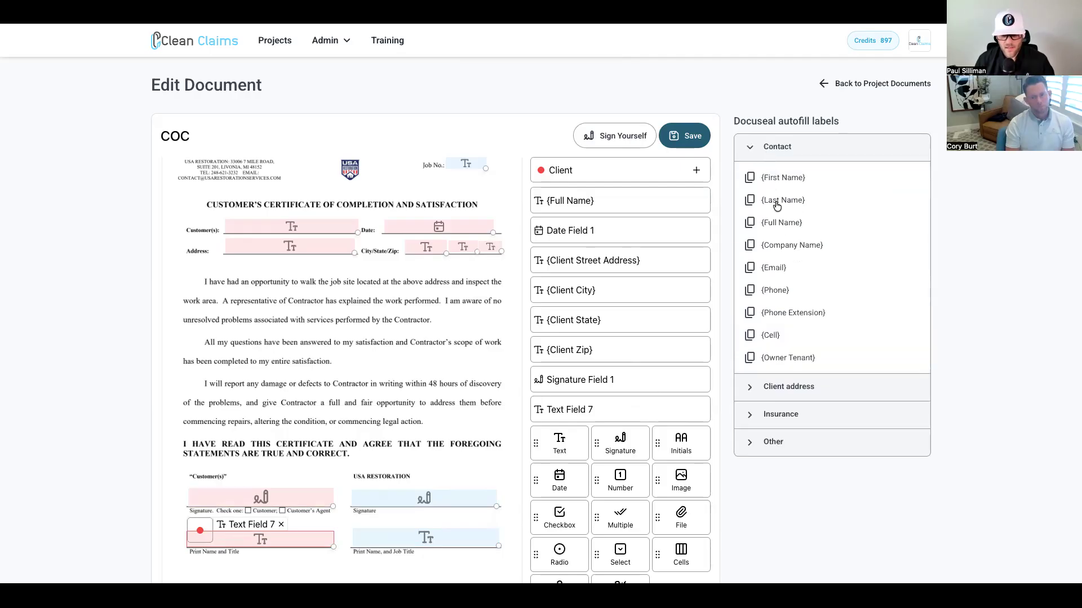
click(775, 224)
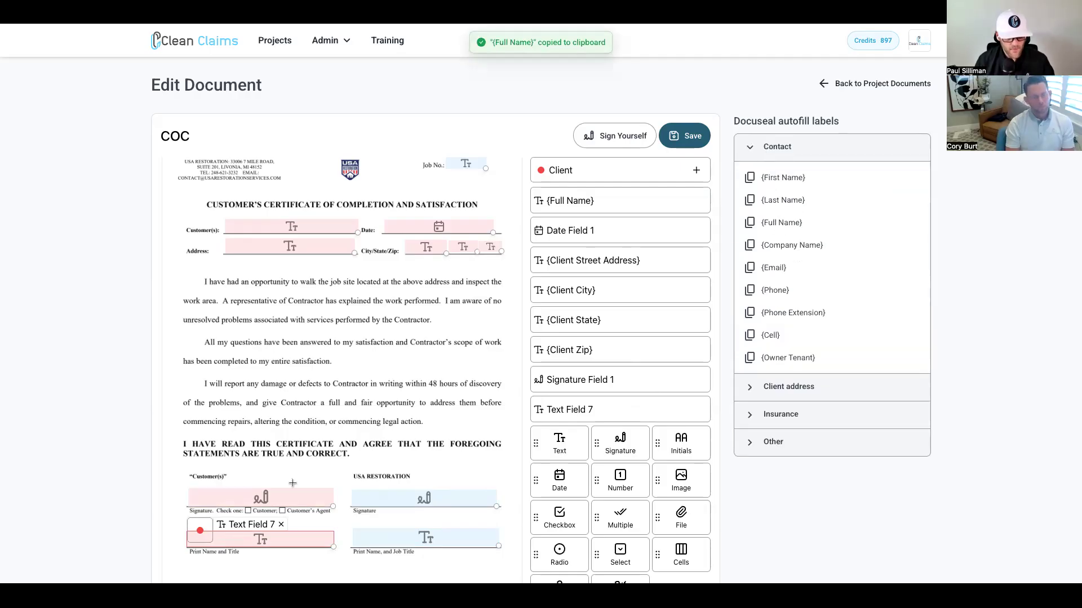
click(254, 524)
key(ctrl+v)
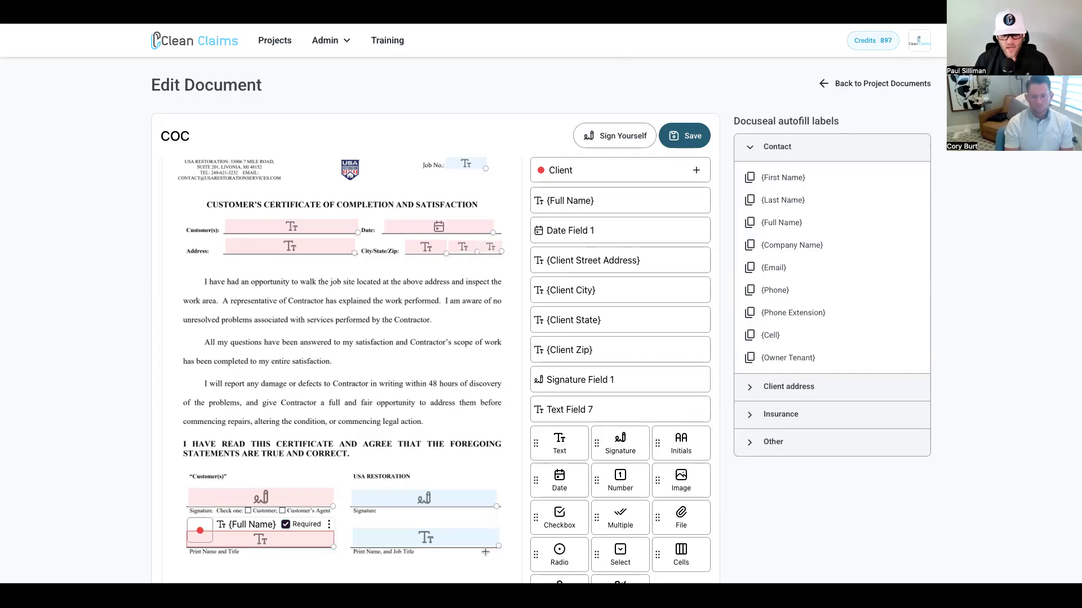
Step: Add a Client radio field over the Customer checkbox below the customer signature line and name it Customer
click(559, 556)
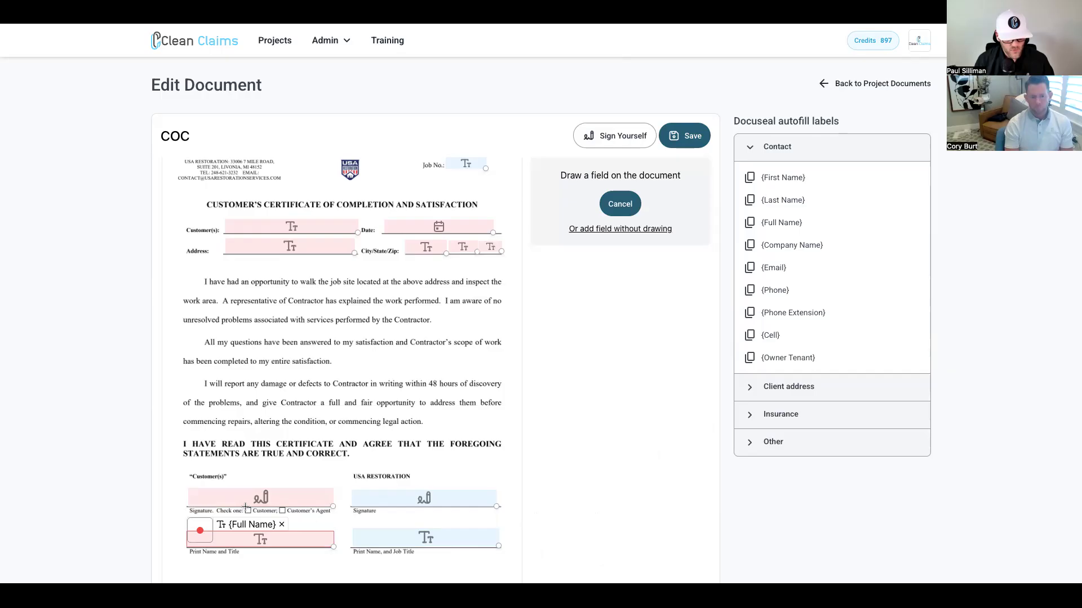
drag(246, 507, 252, 513)
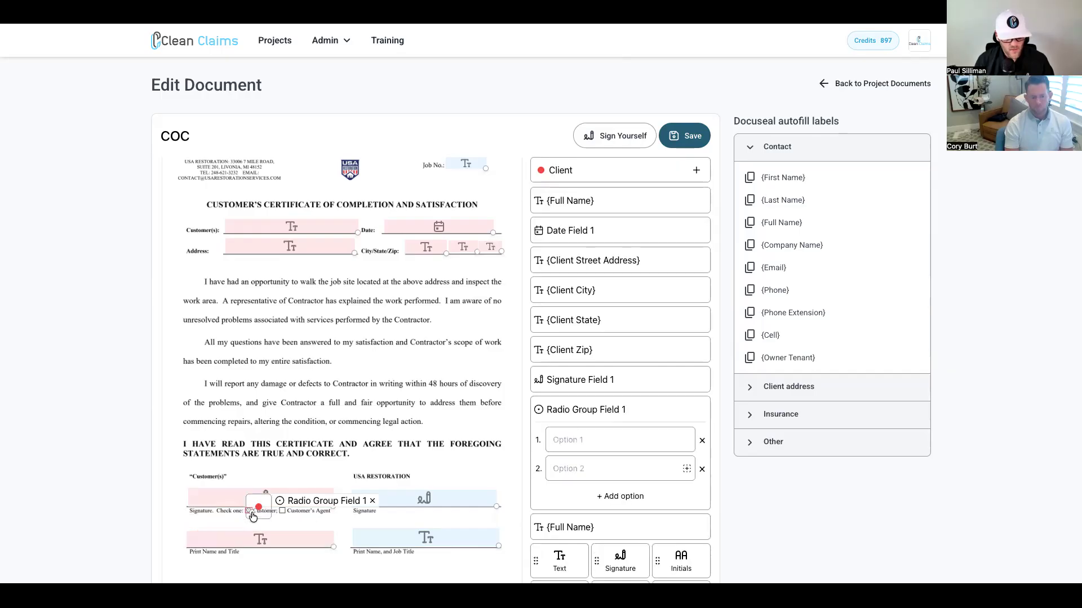
click(320, 500)
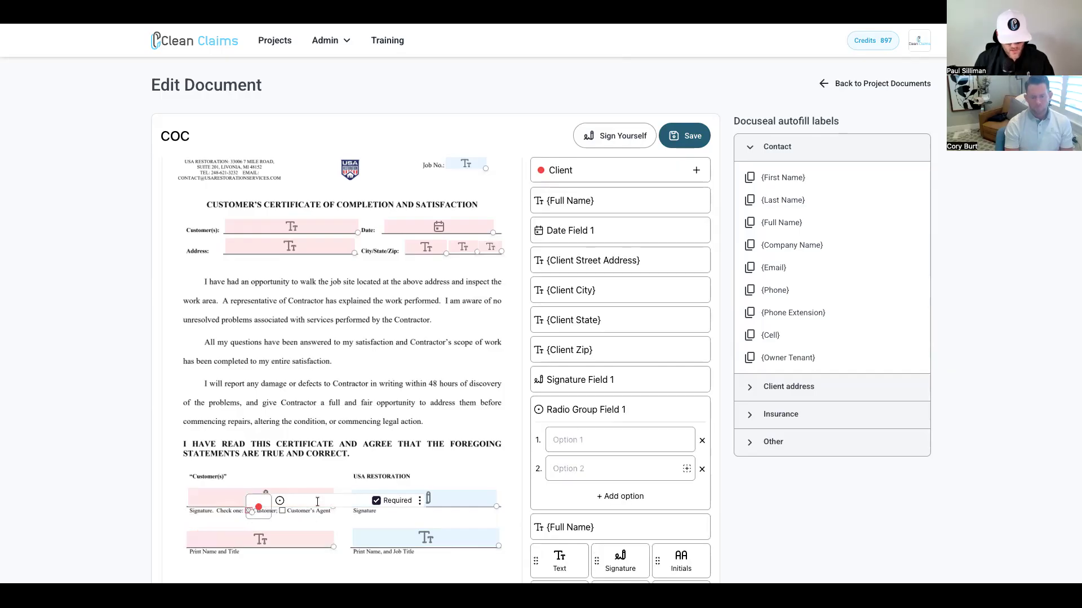
text(Customer)
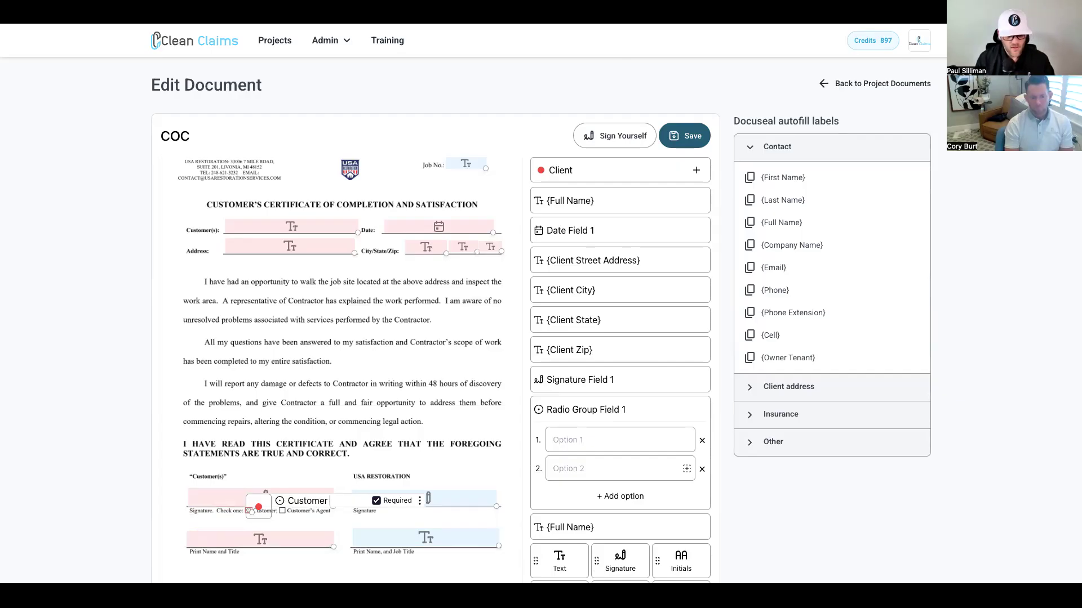
Step: Name the radio options Customer and Customer's Agent, and place the second option on the Customer's Agent checkbox
click(606, 471)
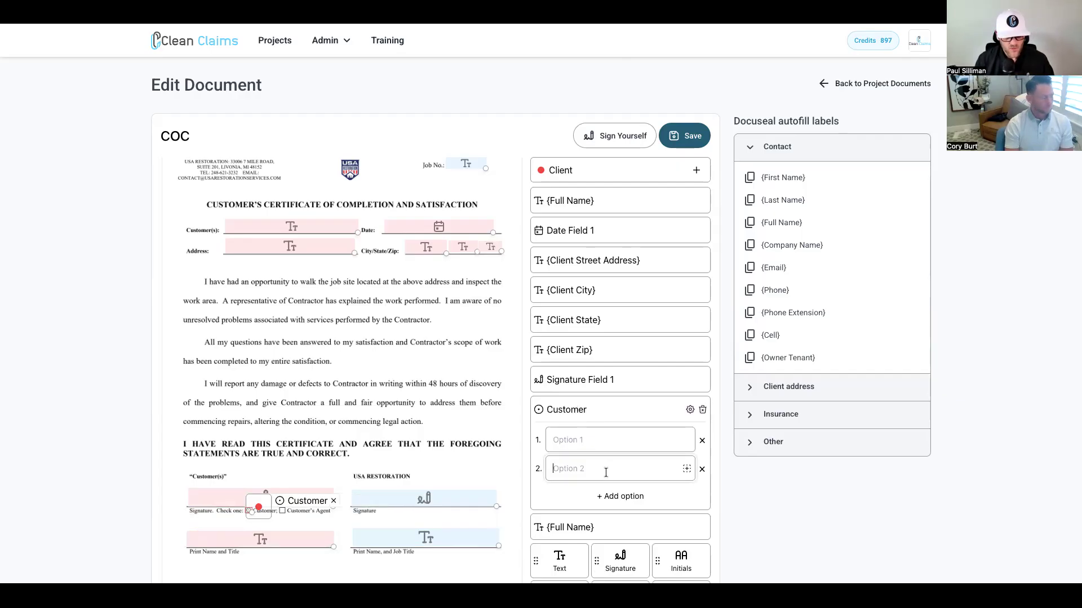
text(Customer)
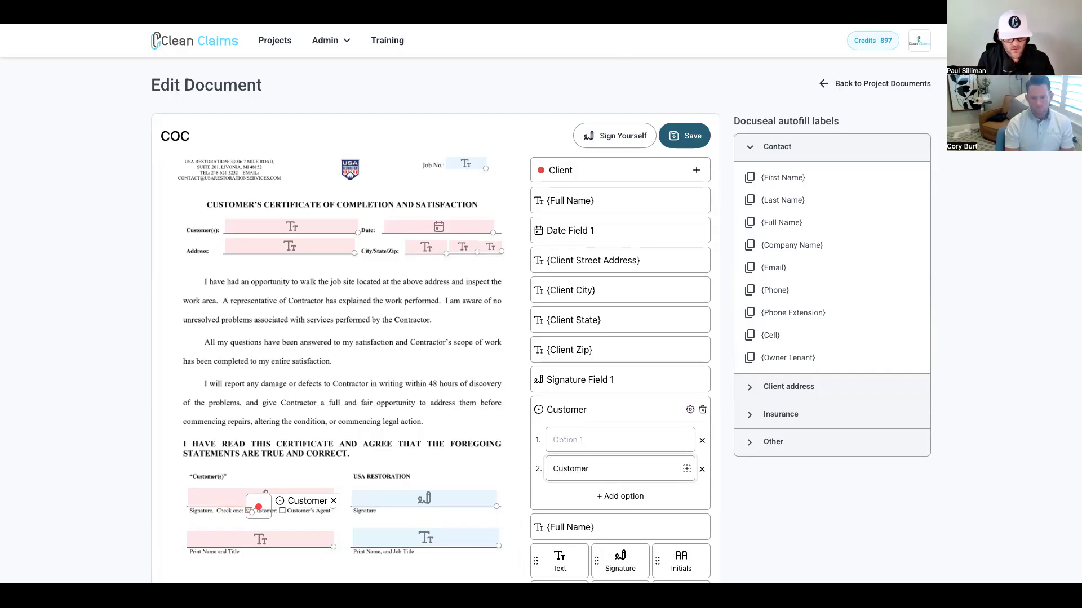
text('s A)
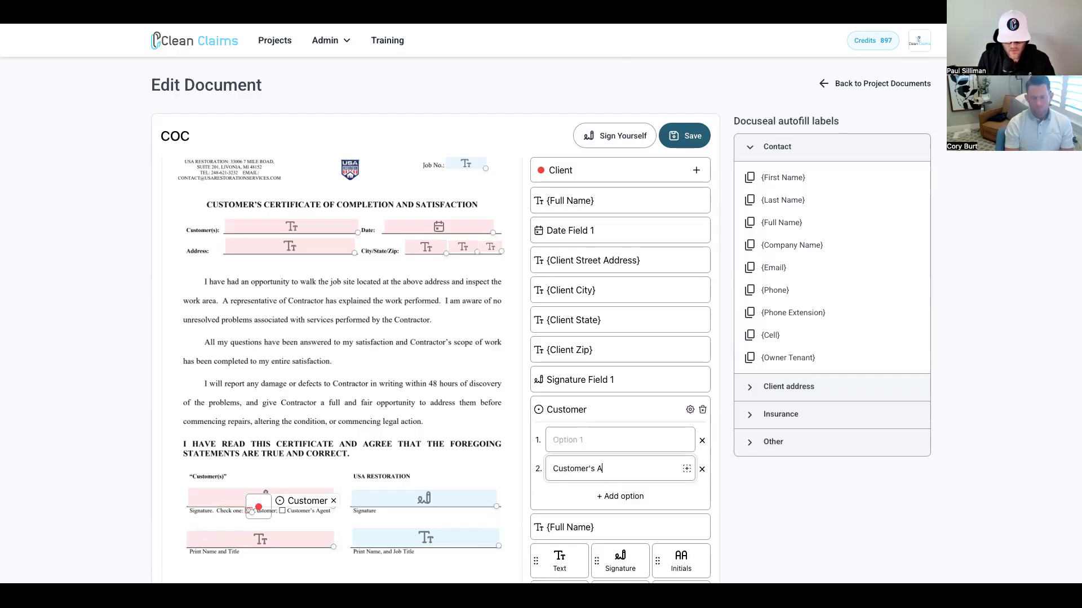
text(gent)
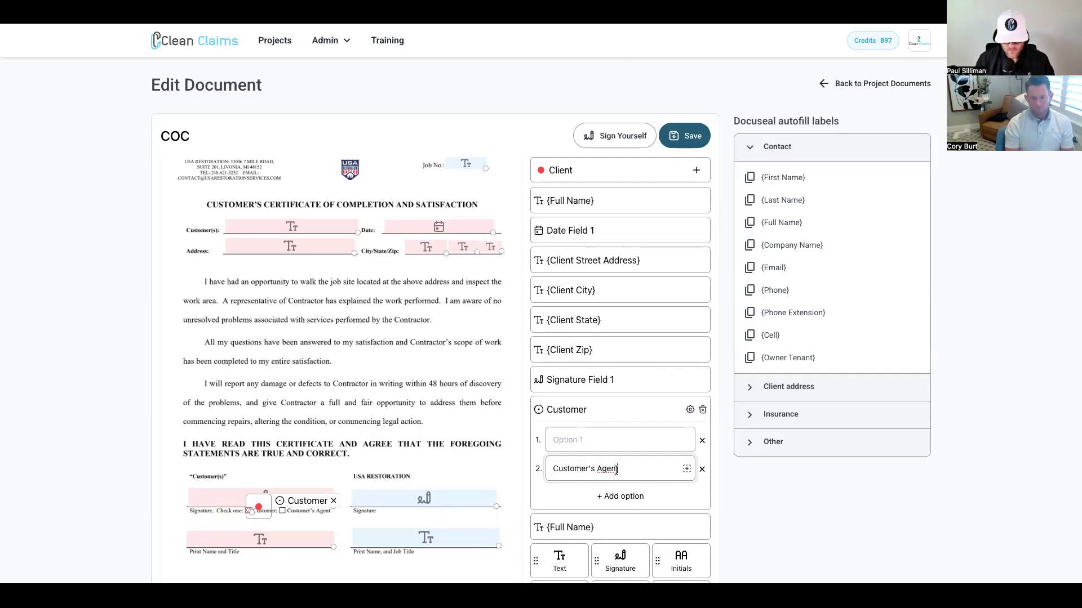
text(y)
click(587, 445)
text(Customer)
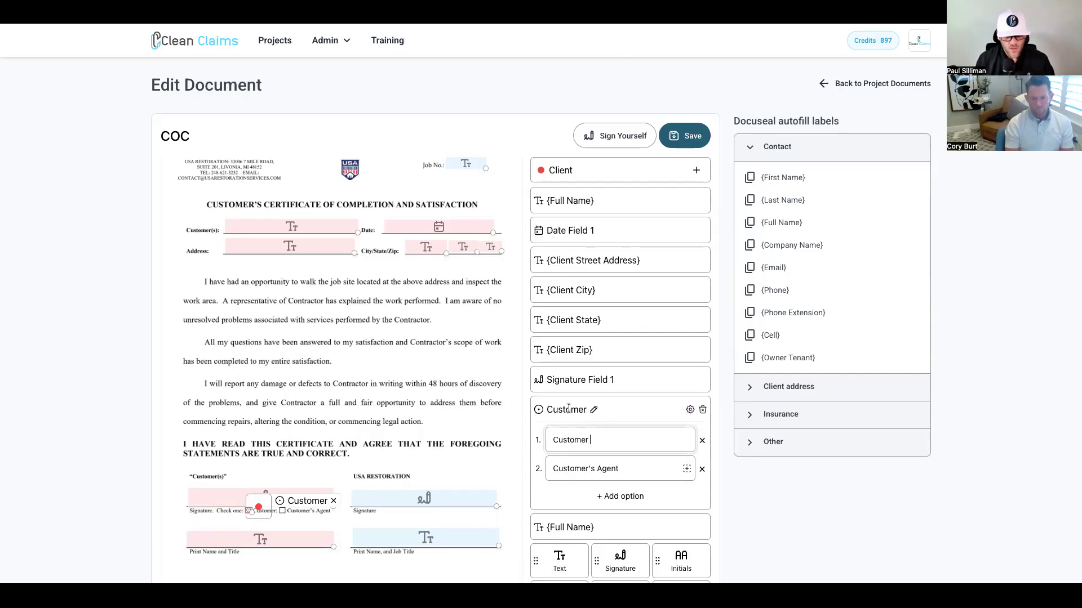
click(686, 470)
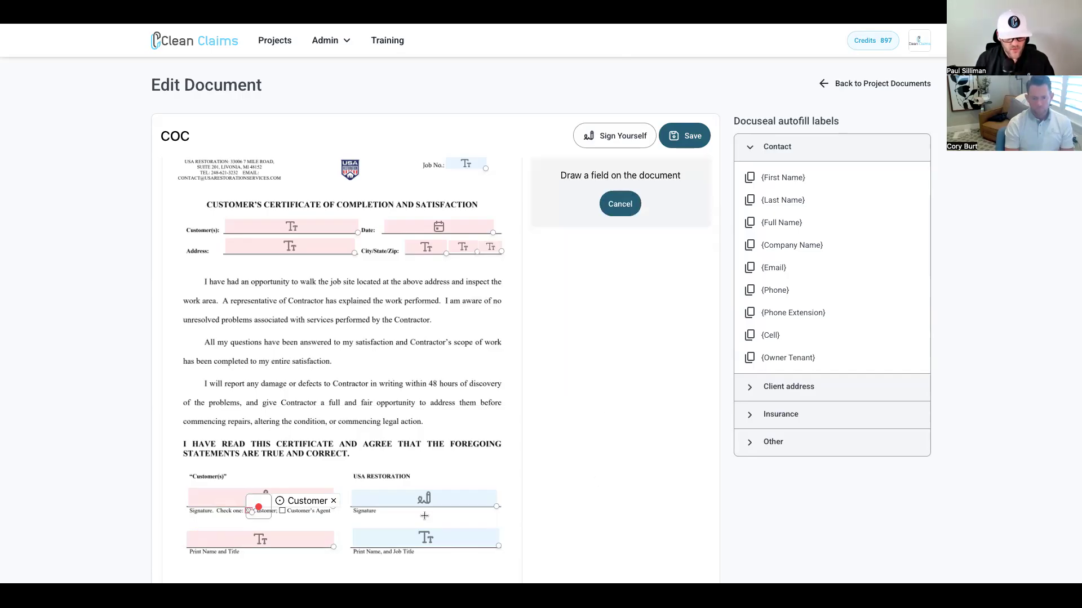
click(280, 510)
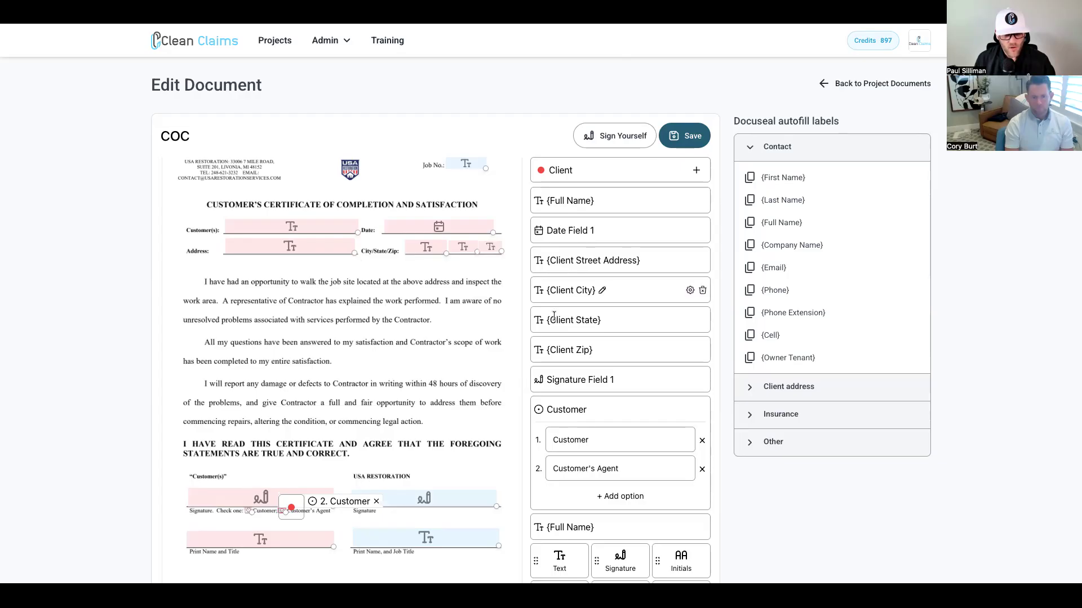
Step: Save the COC document template and return to the project documents list
scroll(555, 398, down, 1)
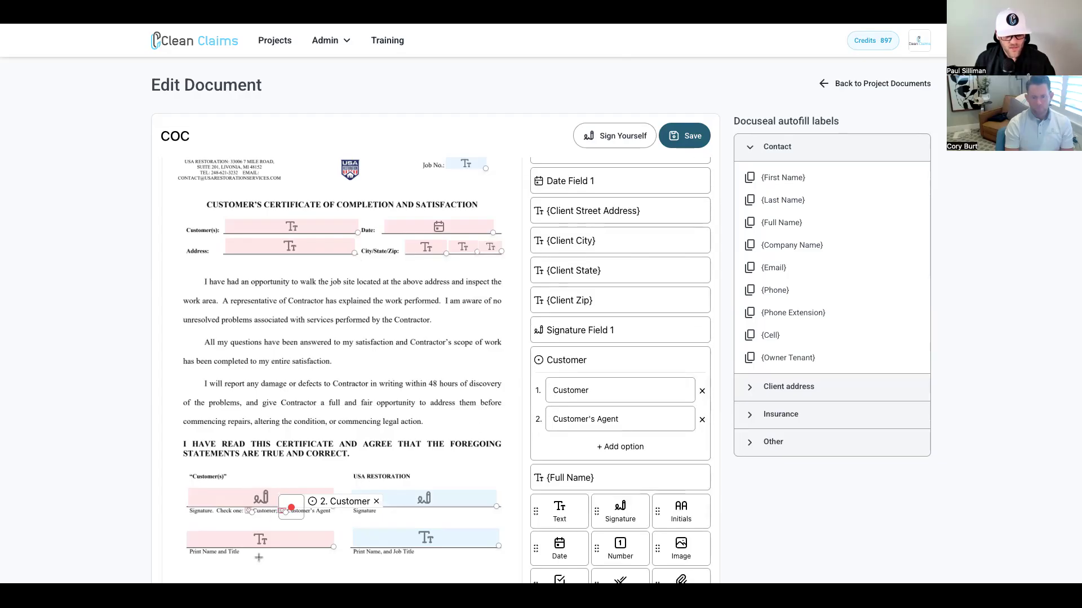
scroll(411, 444, down, 3)
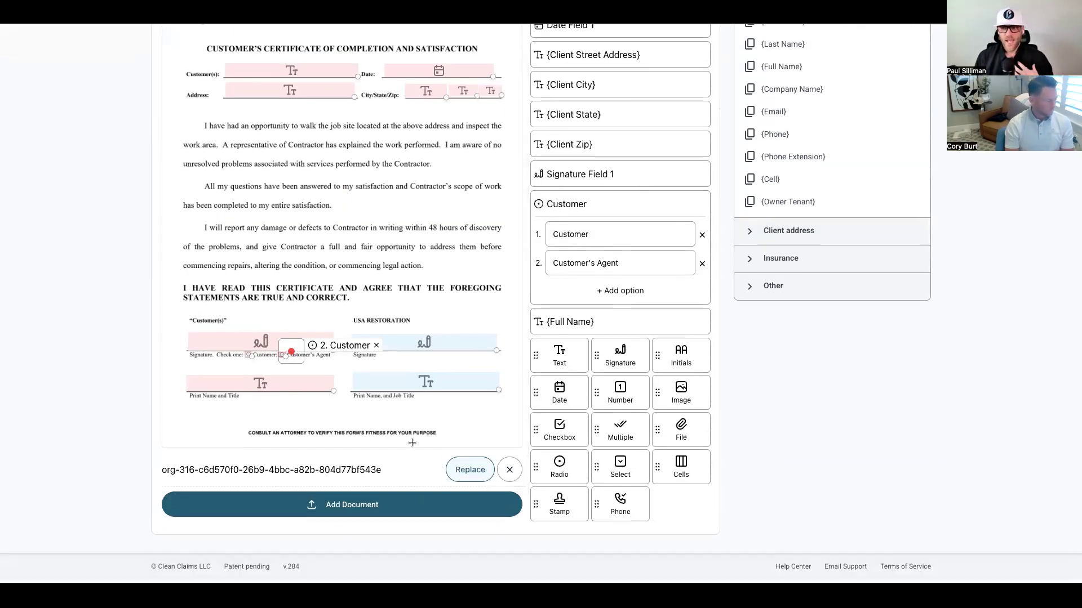
scroll(412, 443, up, 3)
click(691, 145)
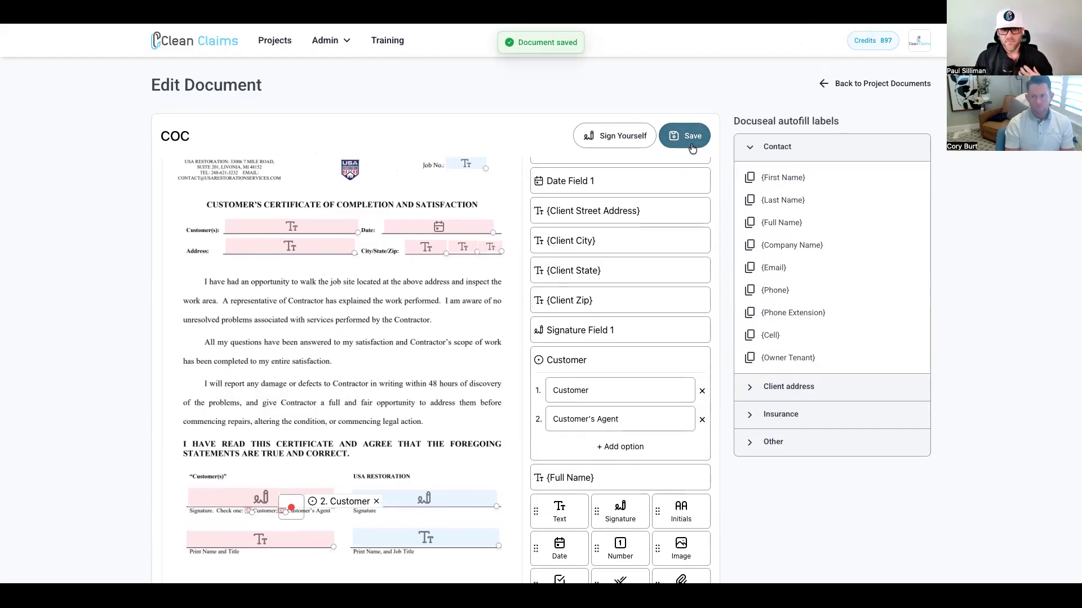
click(847, 85)
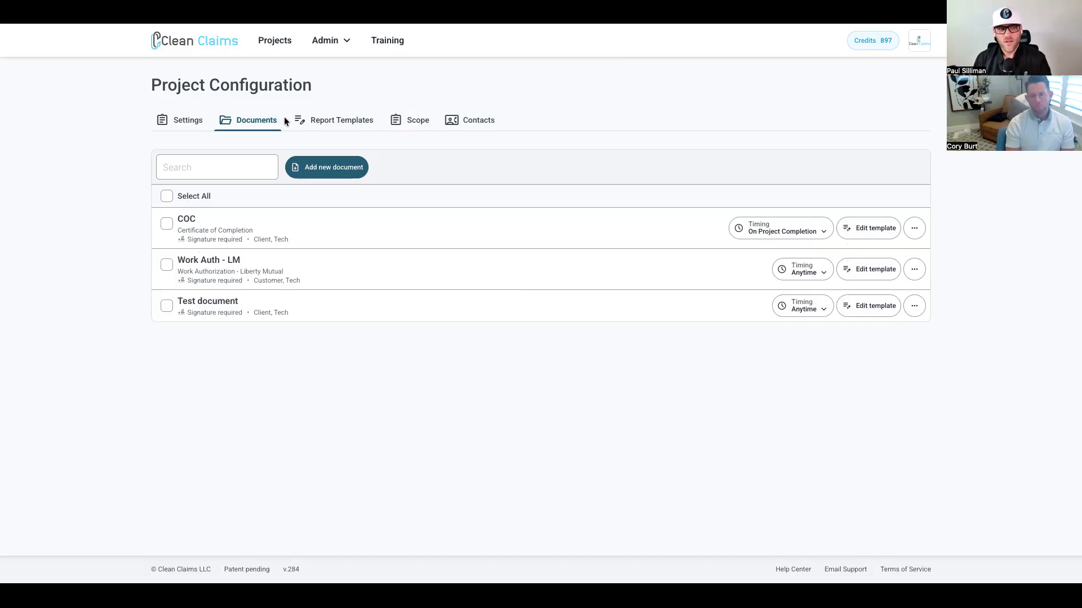
Step: Activate the COC document in the project configuration settings for Residential • Fire
click(194, 123)
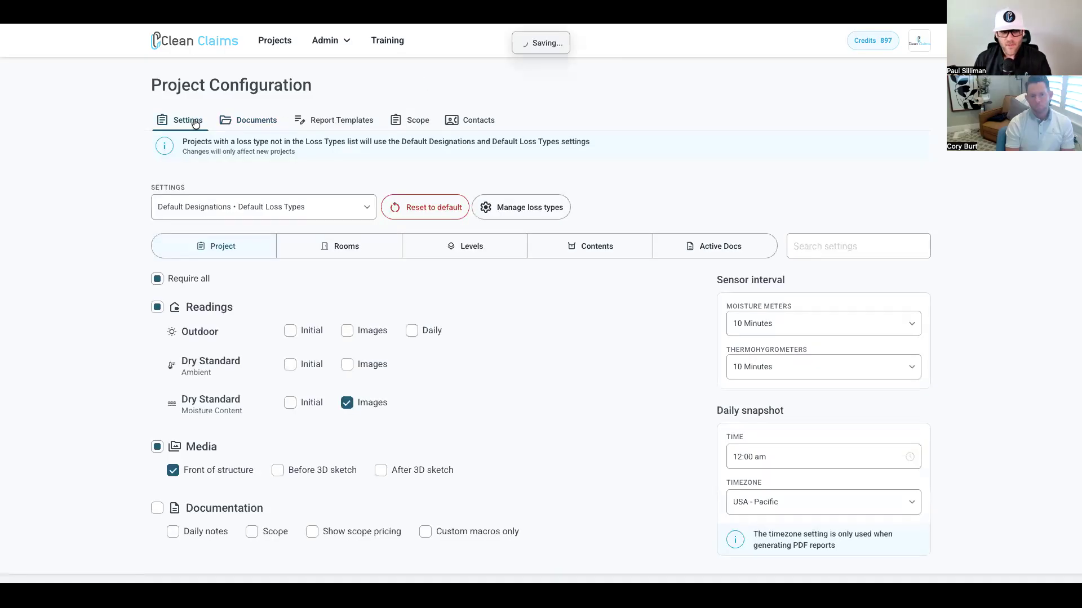
click(269, 207)
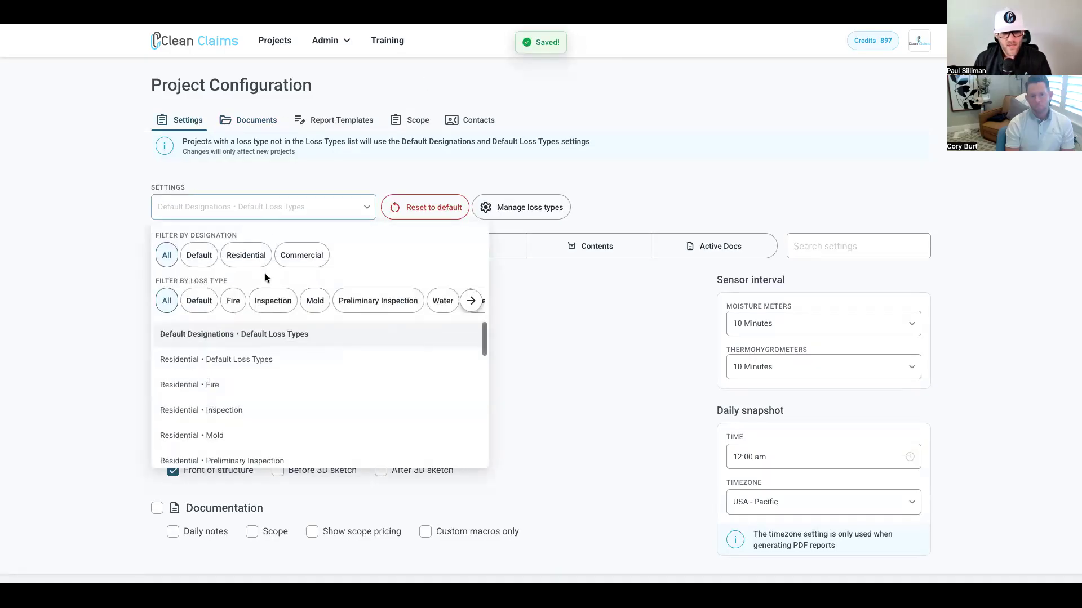
click(247, 256)
click(232, 302)
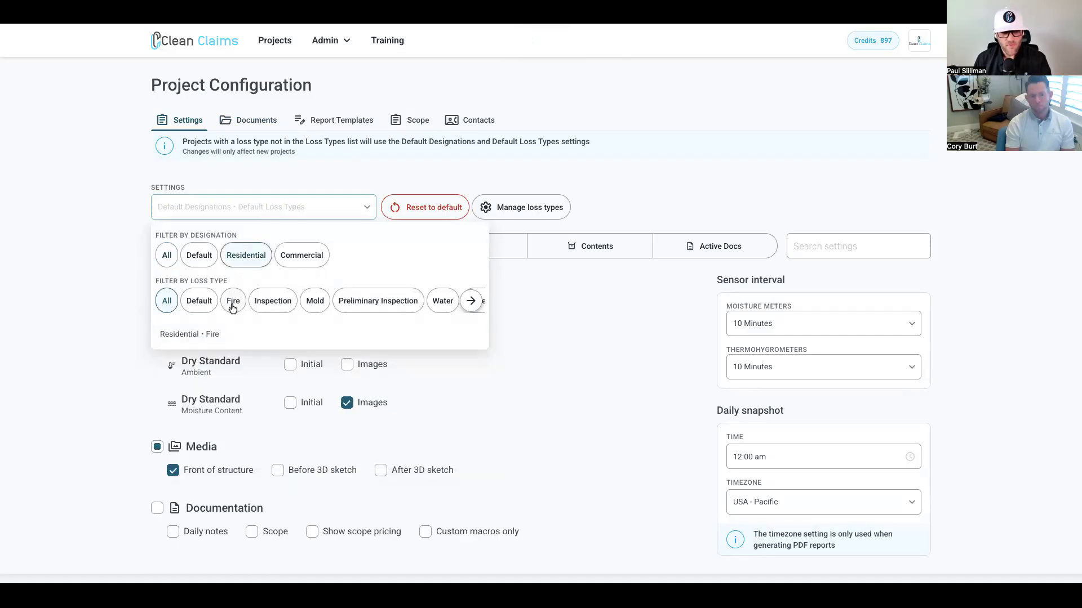
click(227, 337)
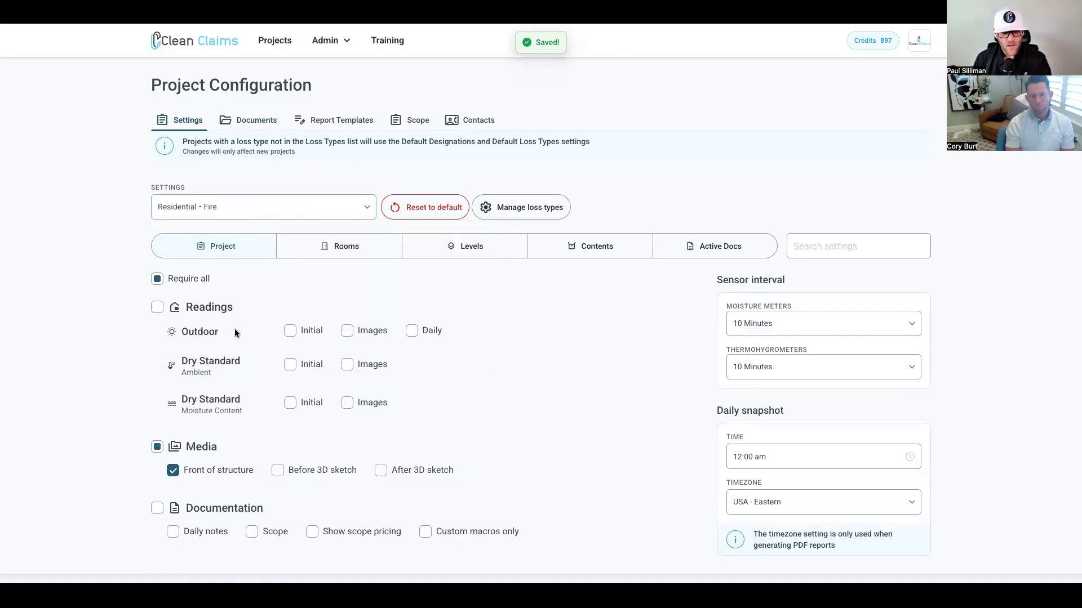
click(725, 247)
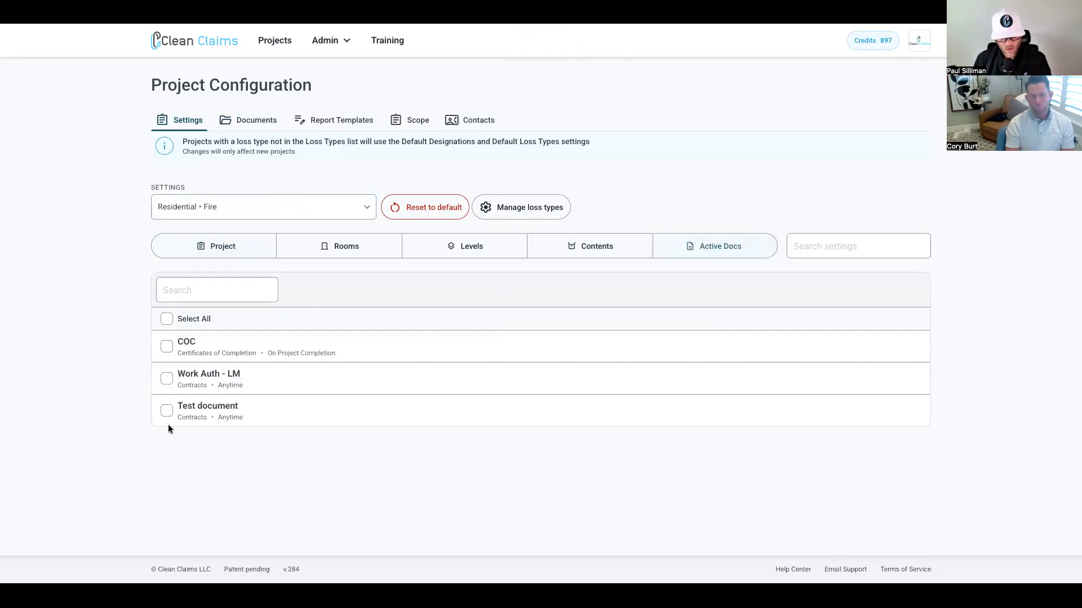
click(166, 349)
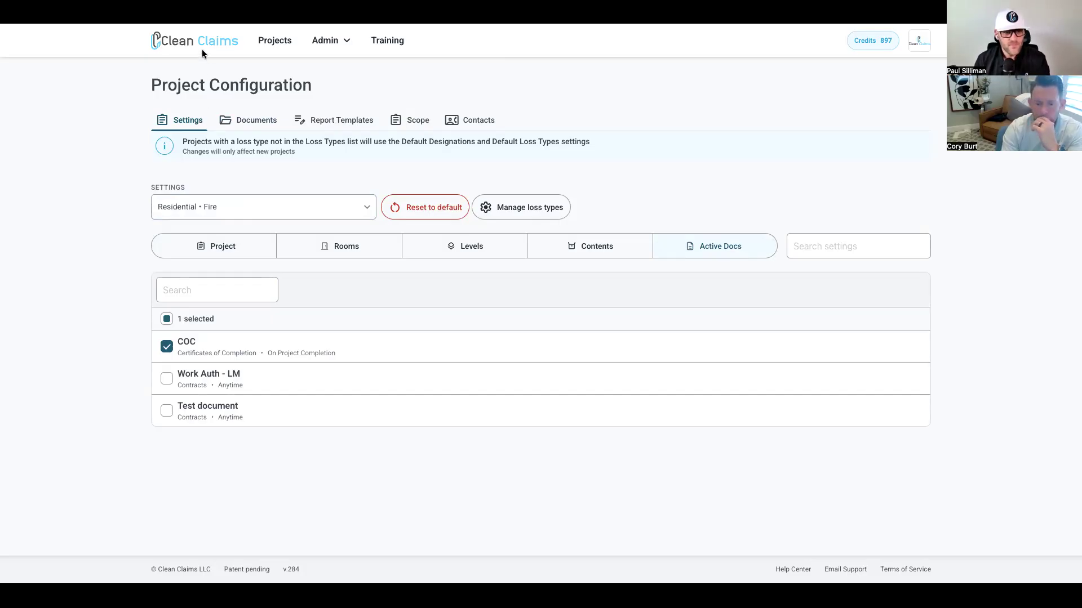
Step: Reopen the COC document template, save it again, and return to the projects list
click(247, 125)
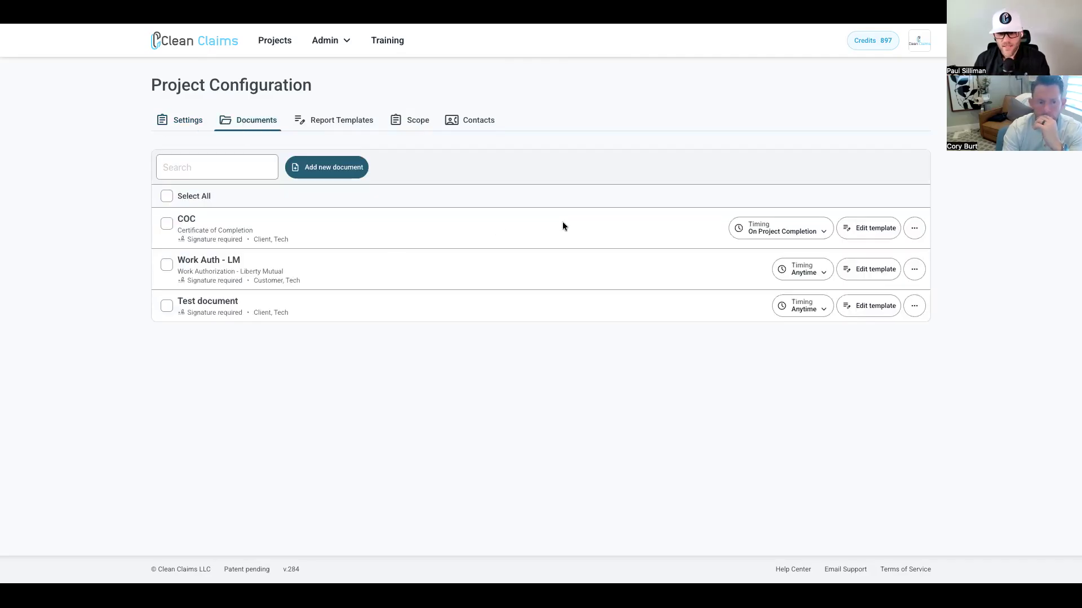
click(848, 231)
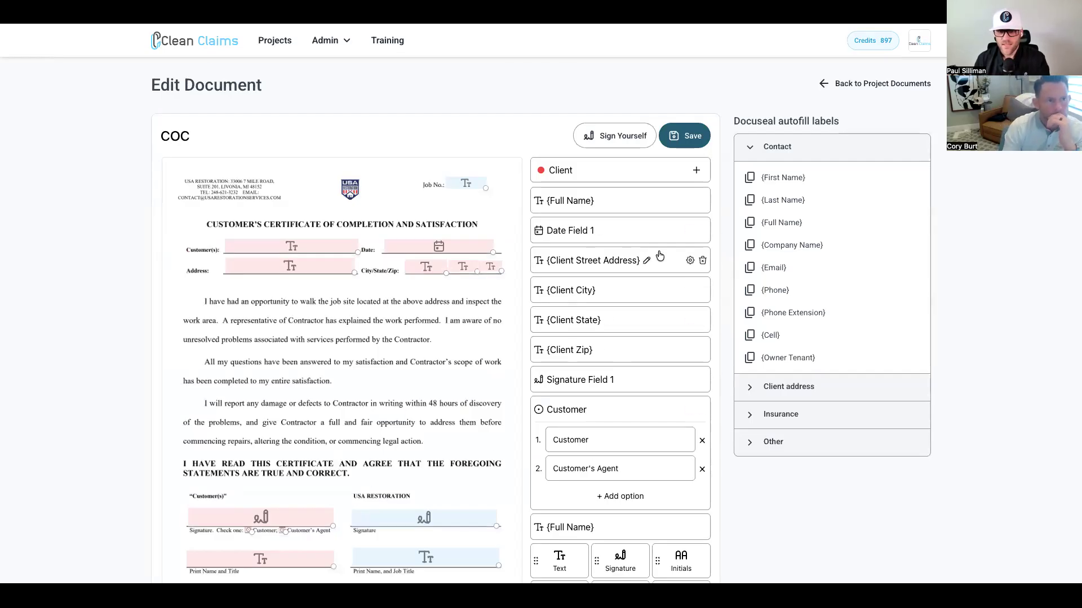
click(688, 136)
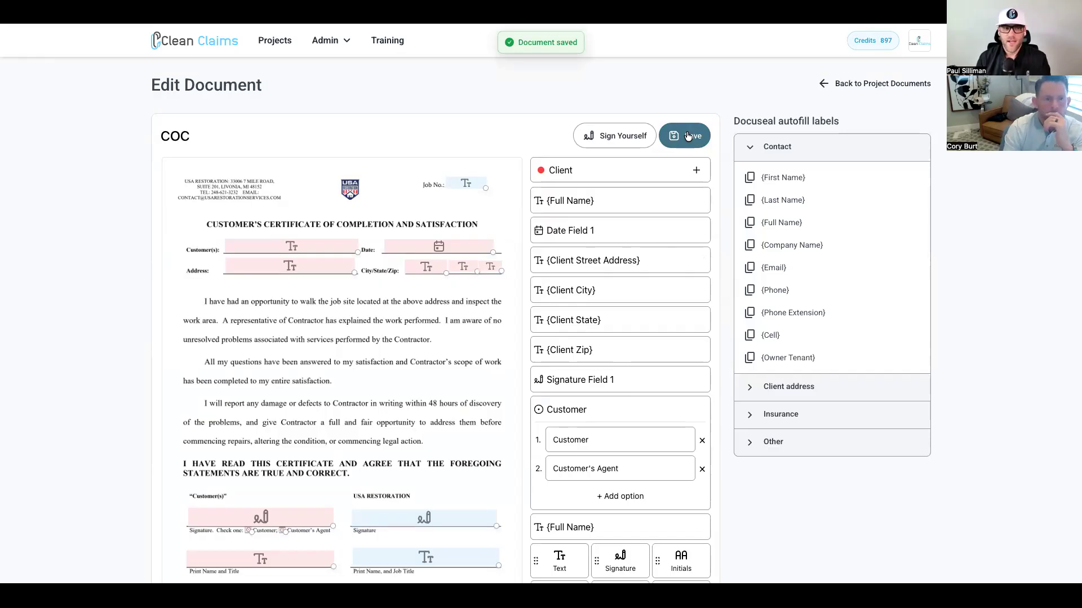
click(212, 51)
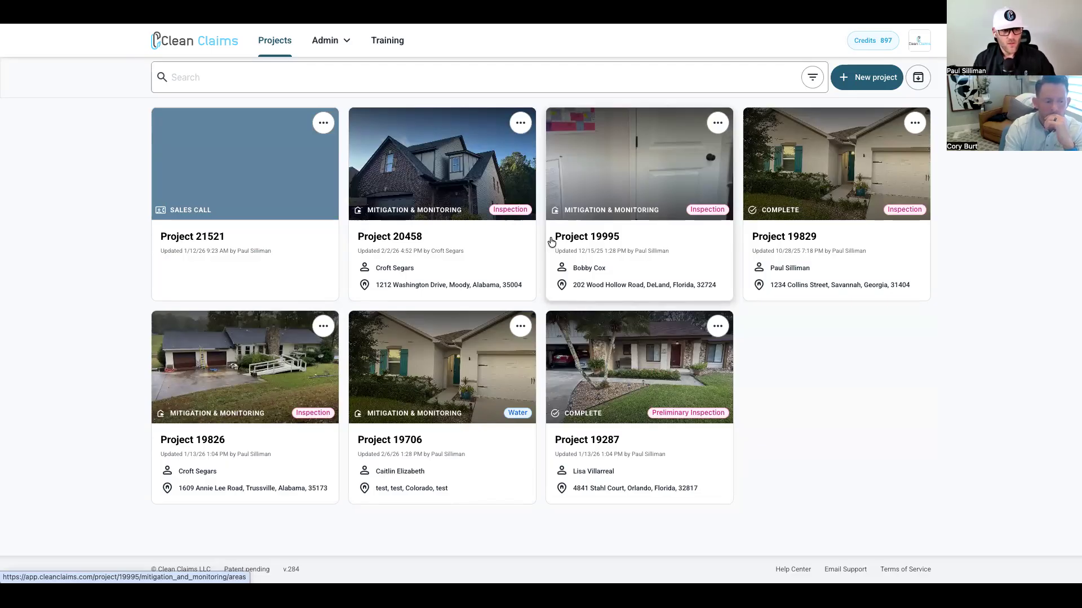
Step: Open the Help Center's Clean Claims Version 3 Video and Step-By-Step Guides article and look over the Project Documents guides
click(388, 40)
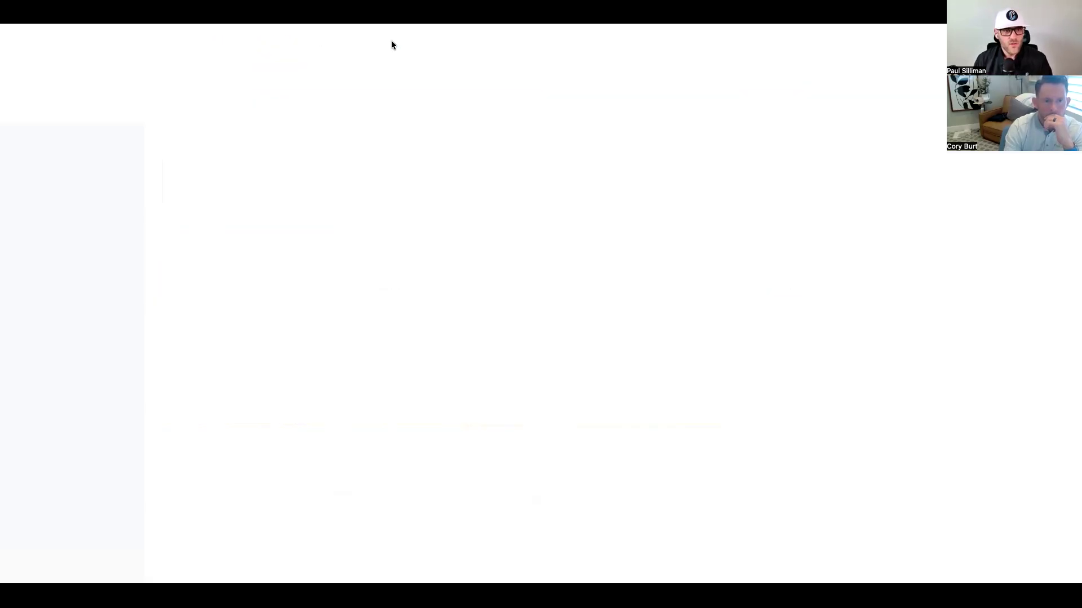
key(super+w)
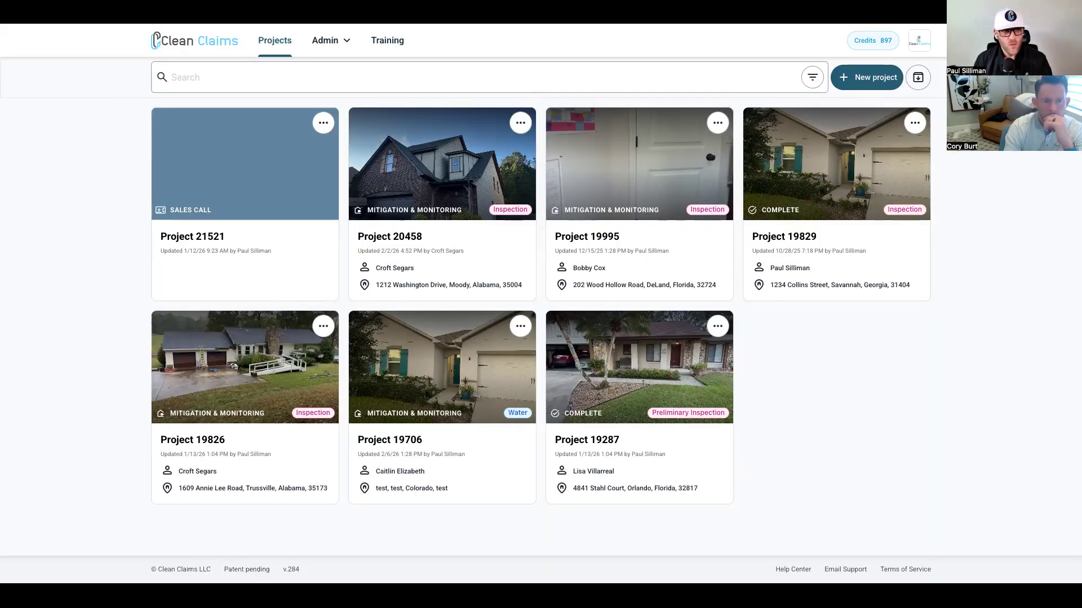
key(ctrl+Tab)
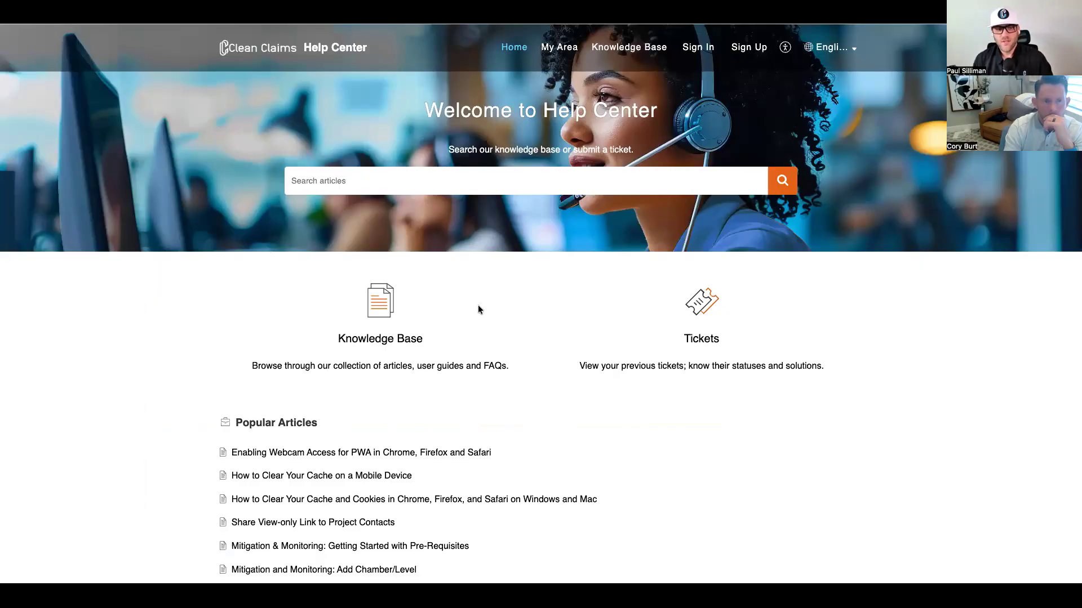
click(393, 338)
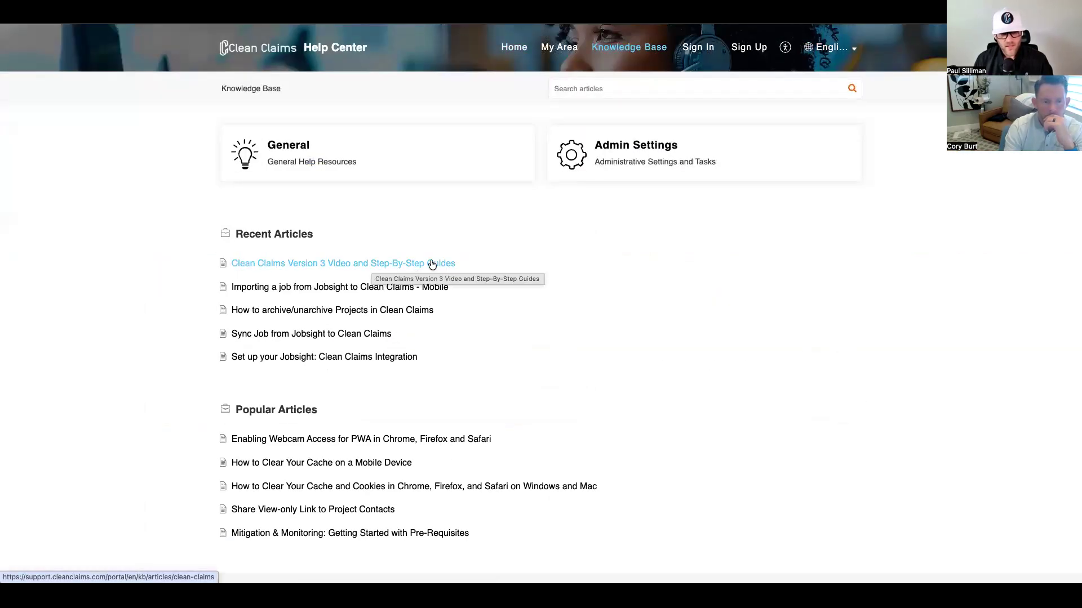
click(320, 266)
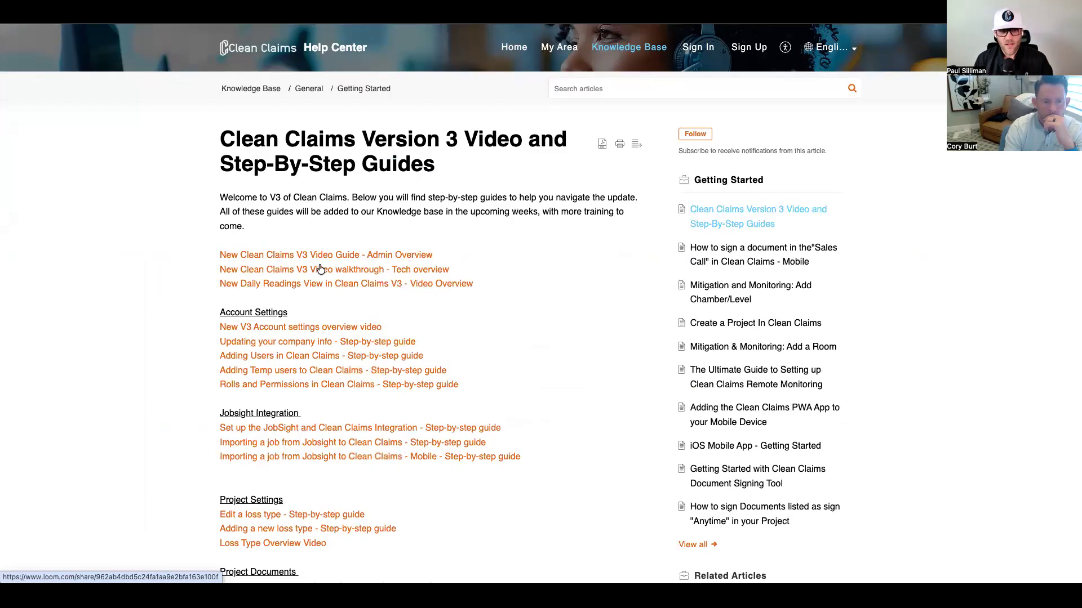
scroll(320, 269, down, 5)
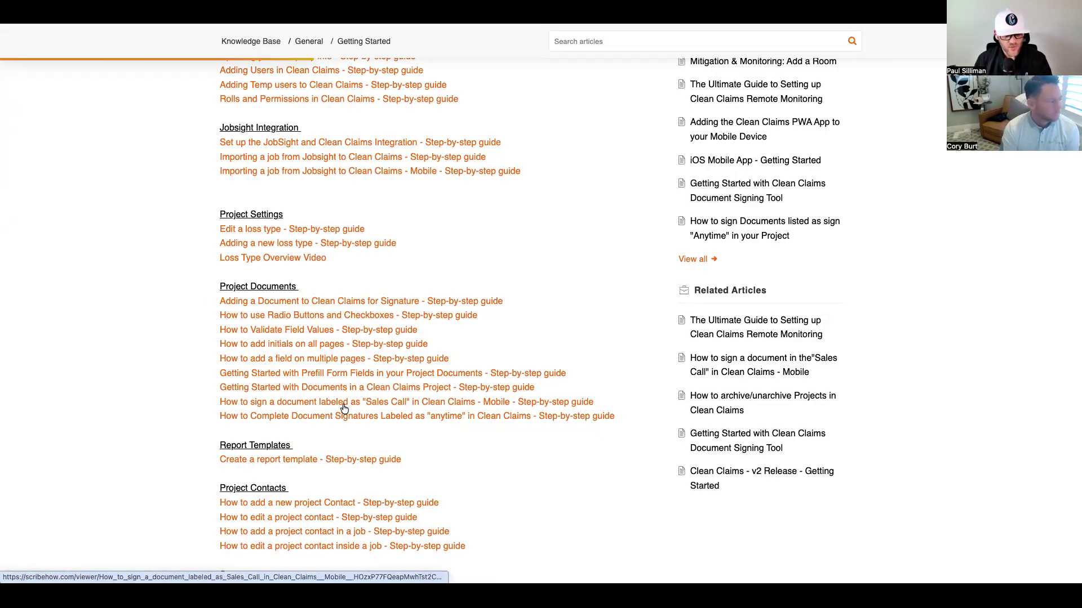
Step: Review the mobile guide on signing a document labeled "Sales Call" through the tech signing step, and return to the projects list
click(256, 403)
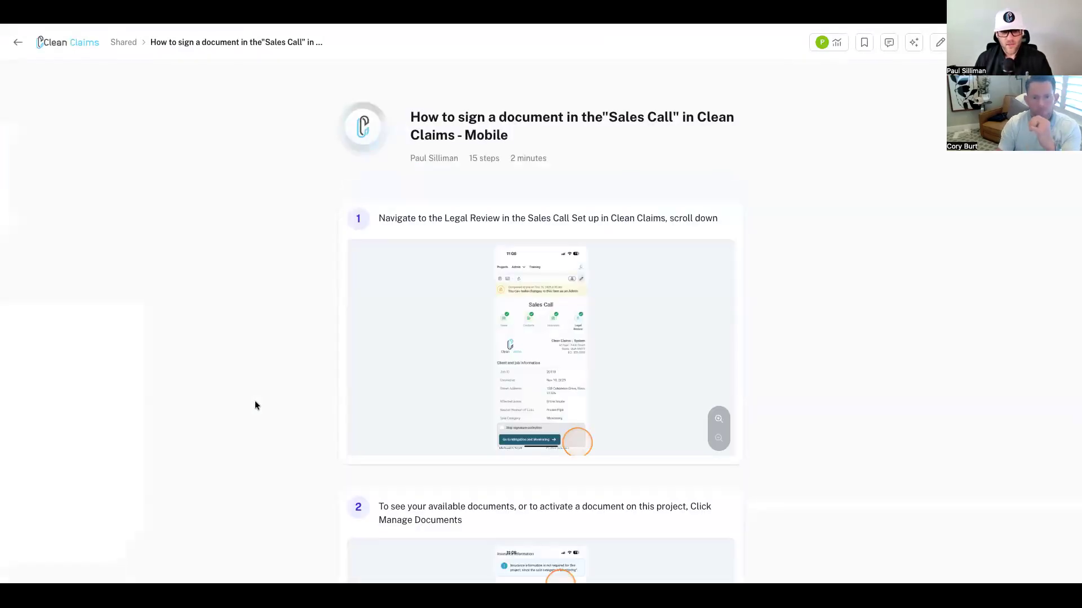
scroll(256, 402, down, 10)
scroll(255, 405, down, 10)
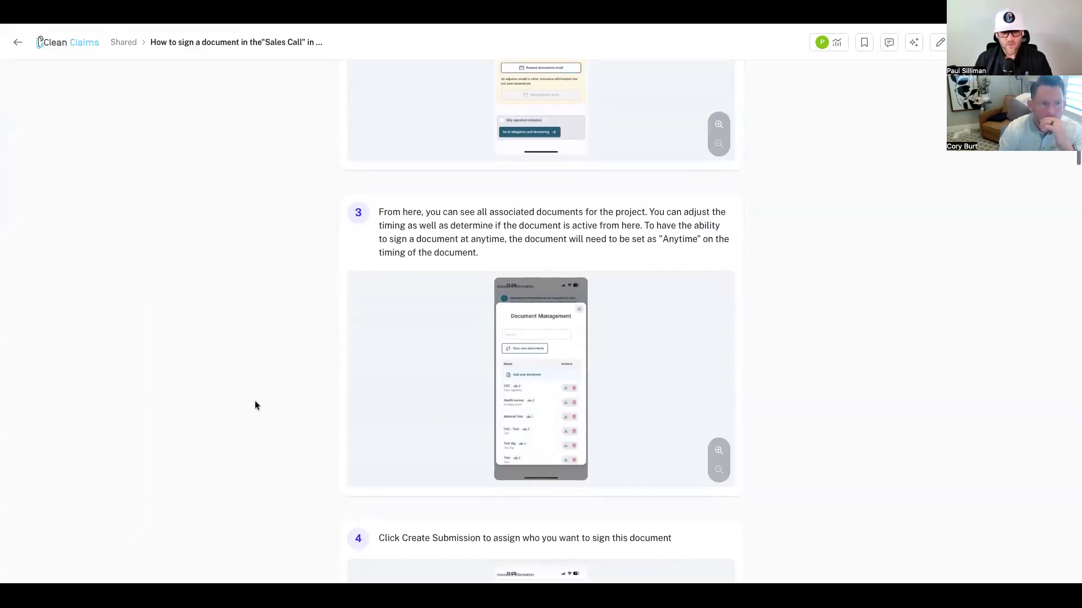
scroll(255, 405, down, 10)
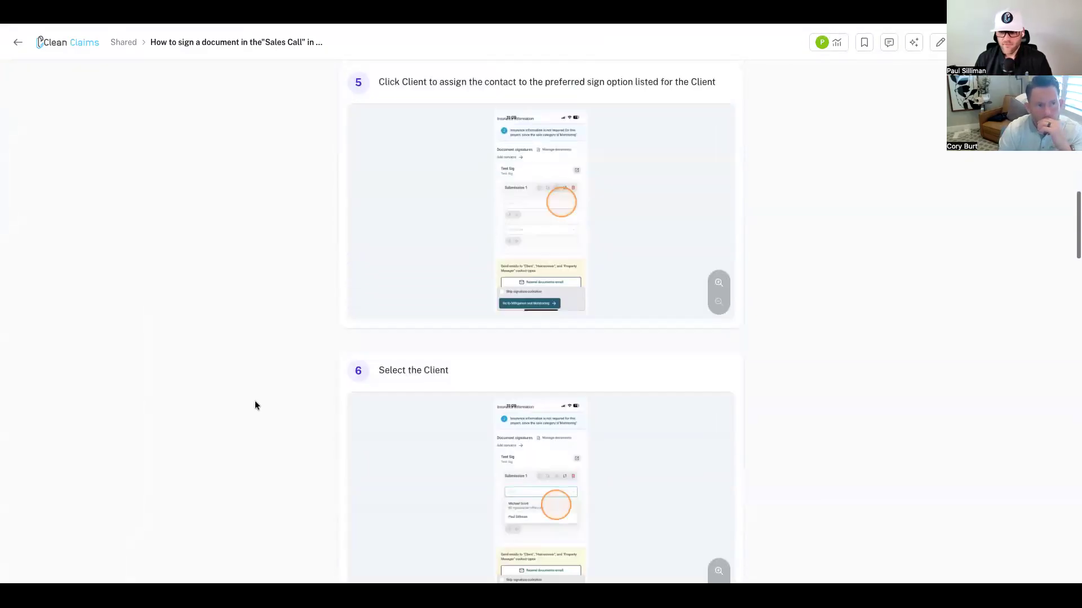
scroll(255, 403, down, 1)
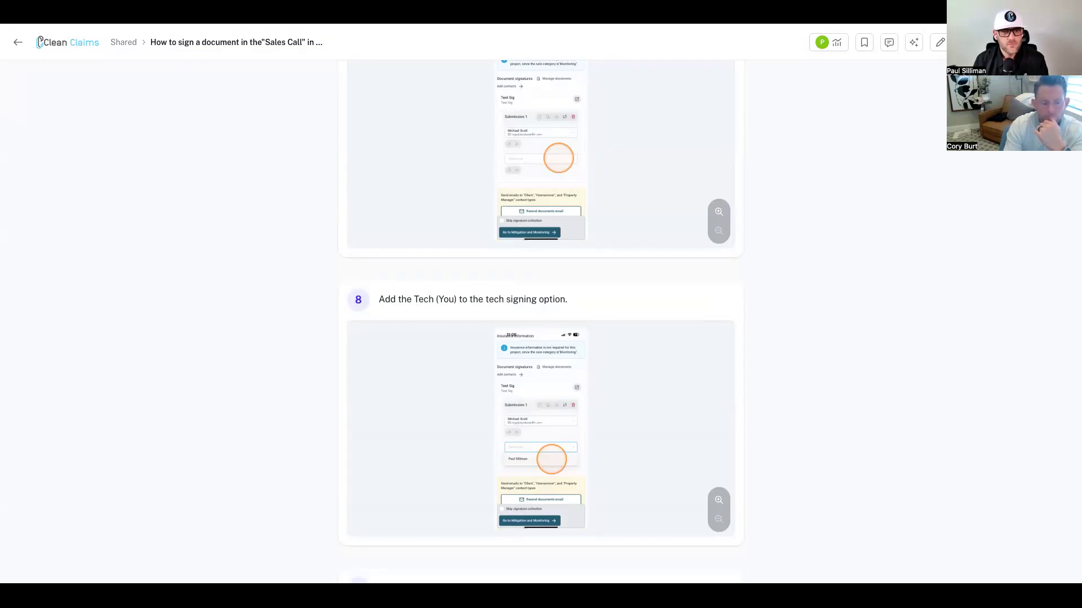
key(ctrl+shift+Tab)
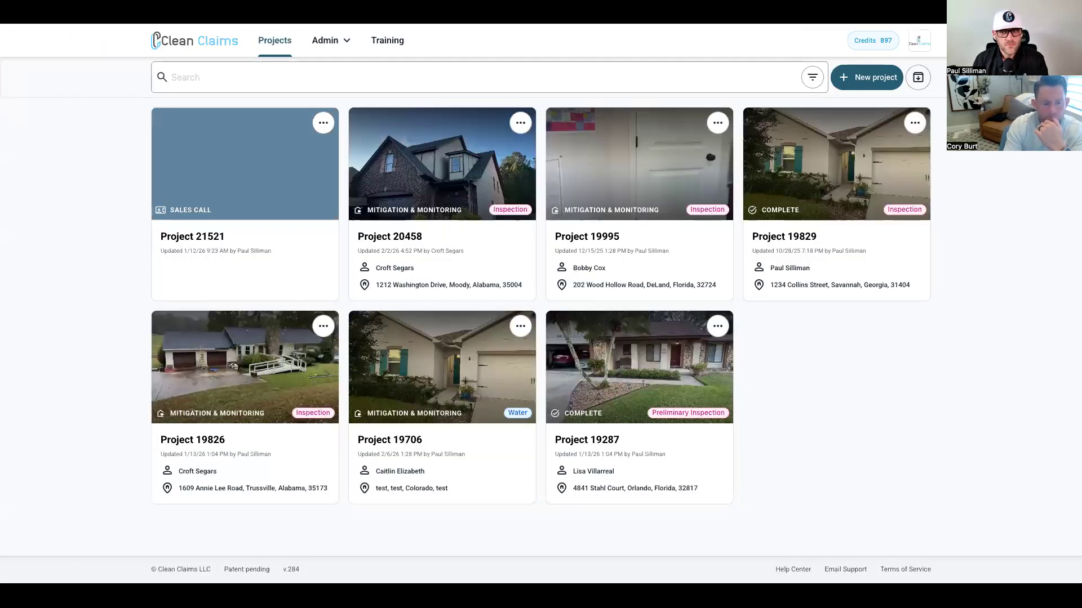